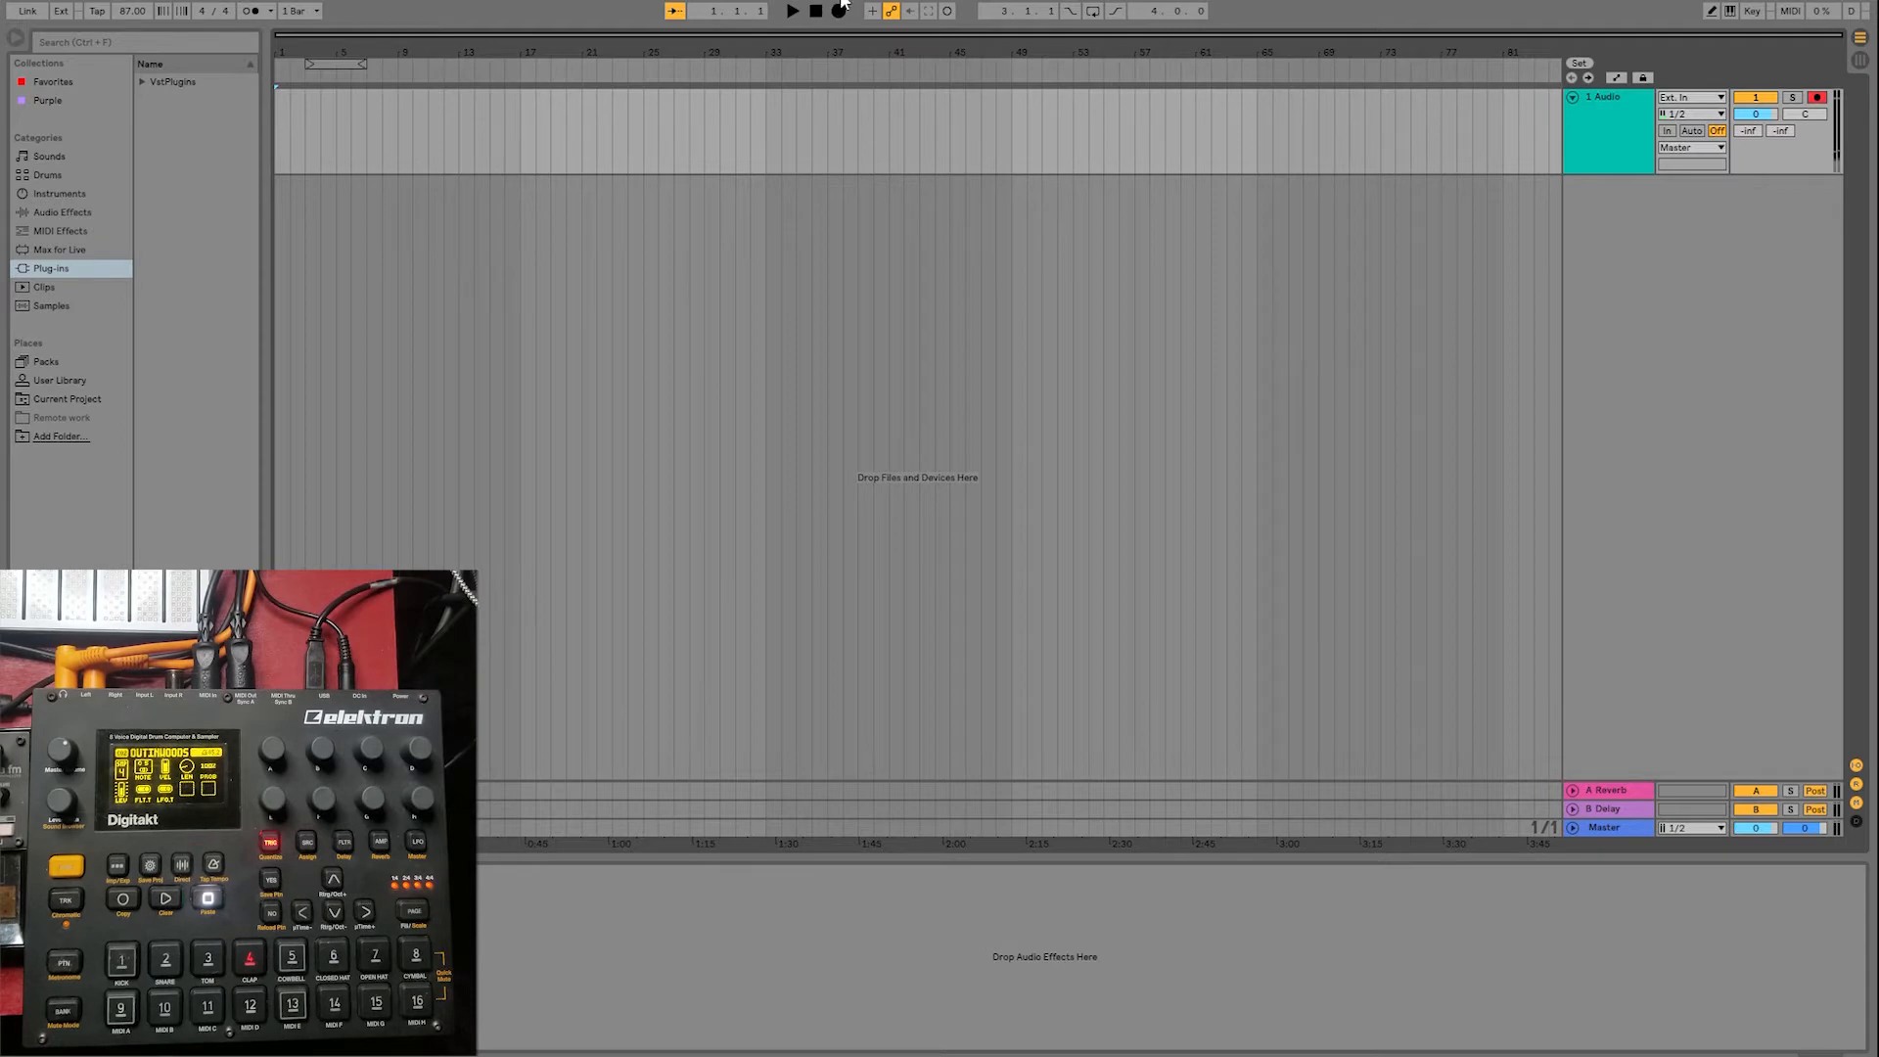
- Record about four bars of the Digitakt's stereo output onto the 1 Audio track and return to the start
{"action": "left_click", "coordinate": [839, 10]}
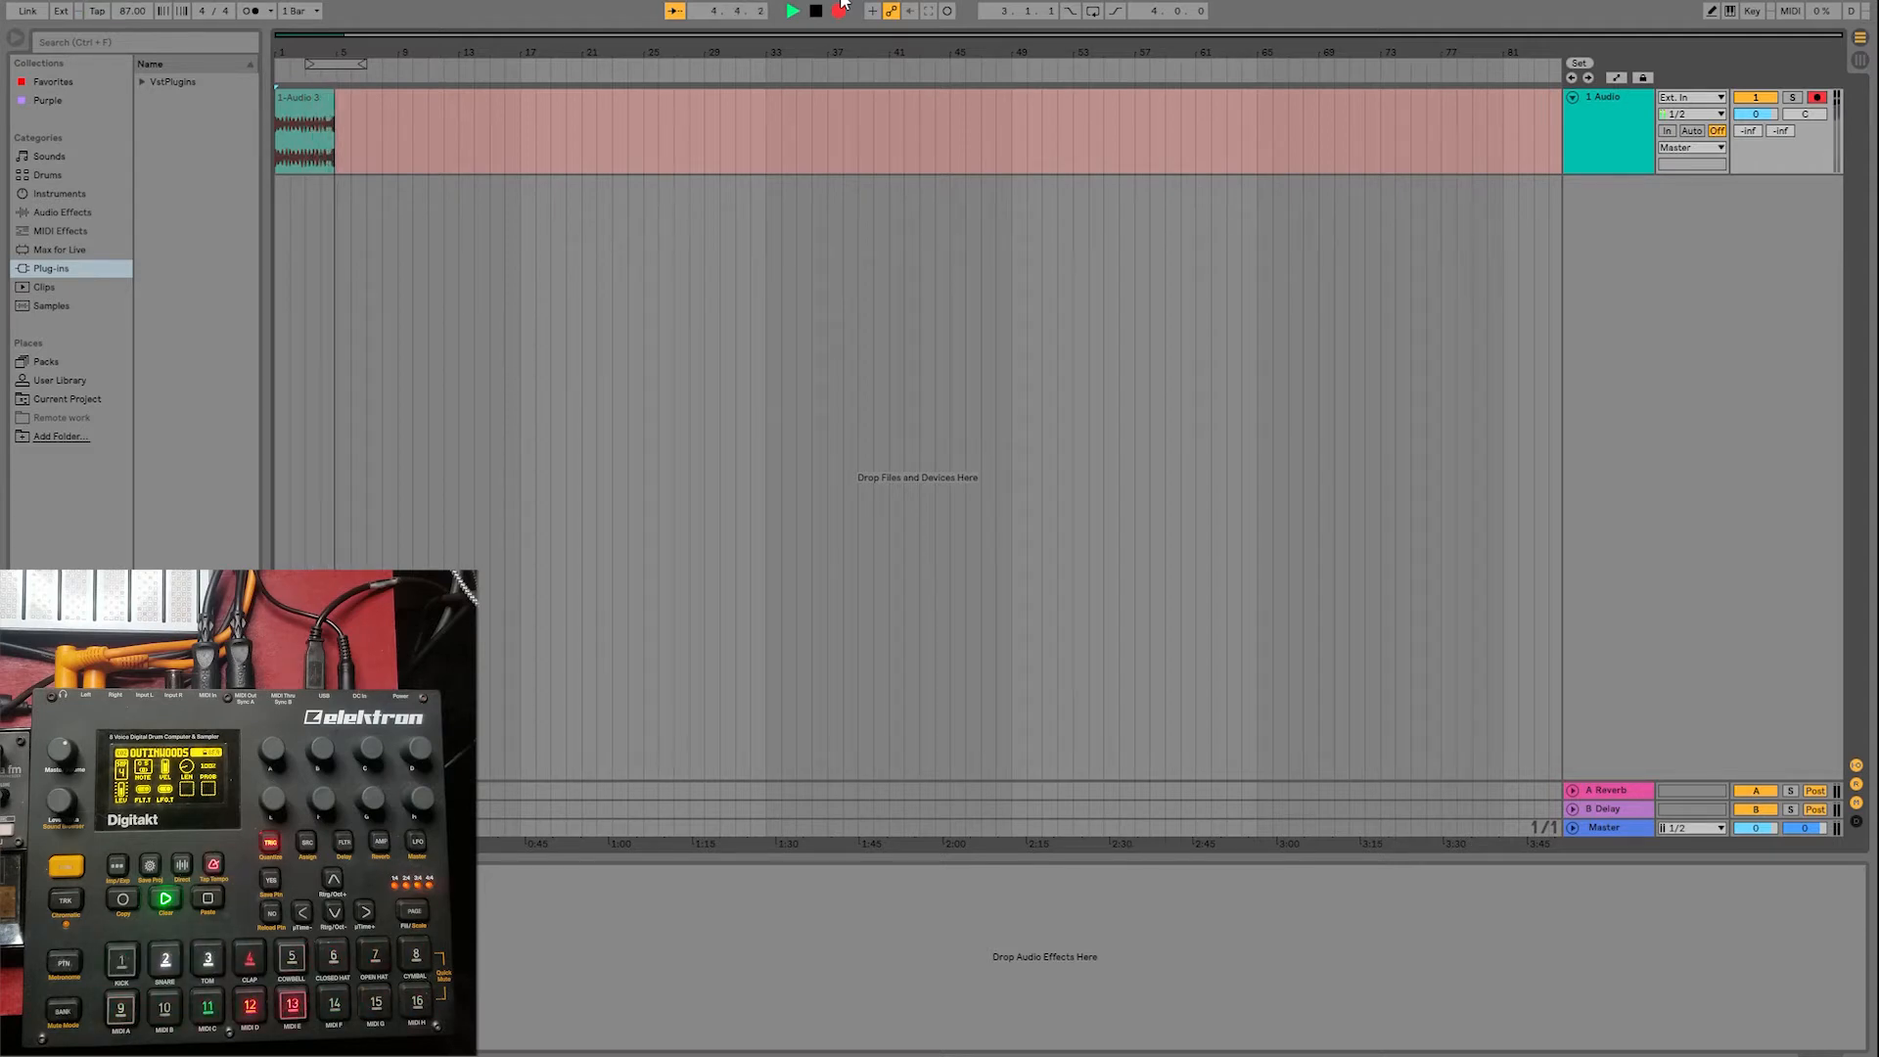
{"action": "left_click", "coordinate": [817, 6]}
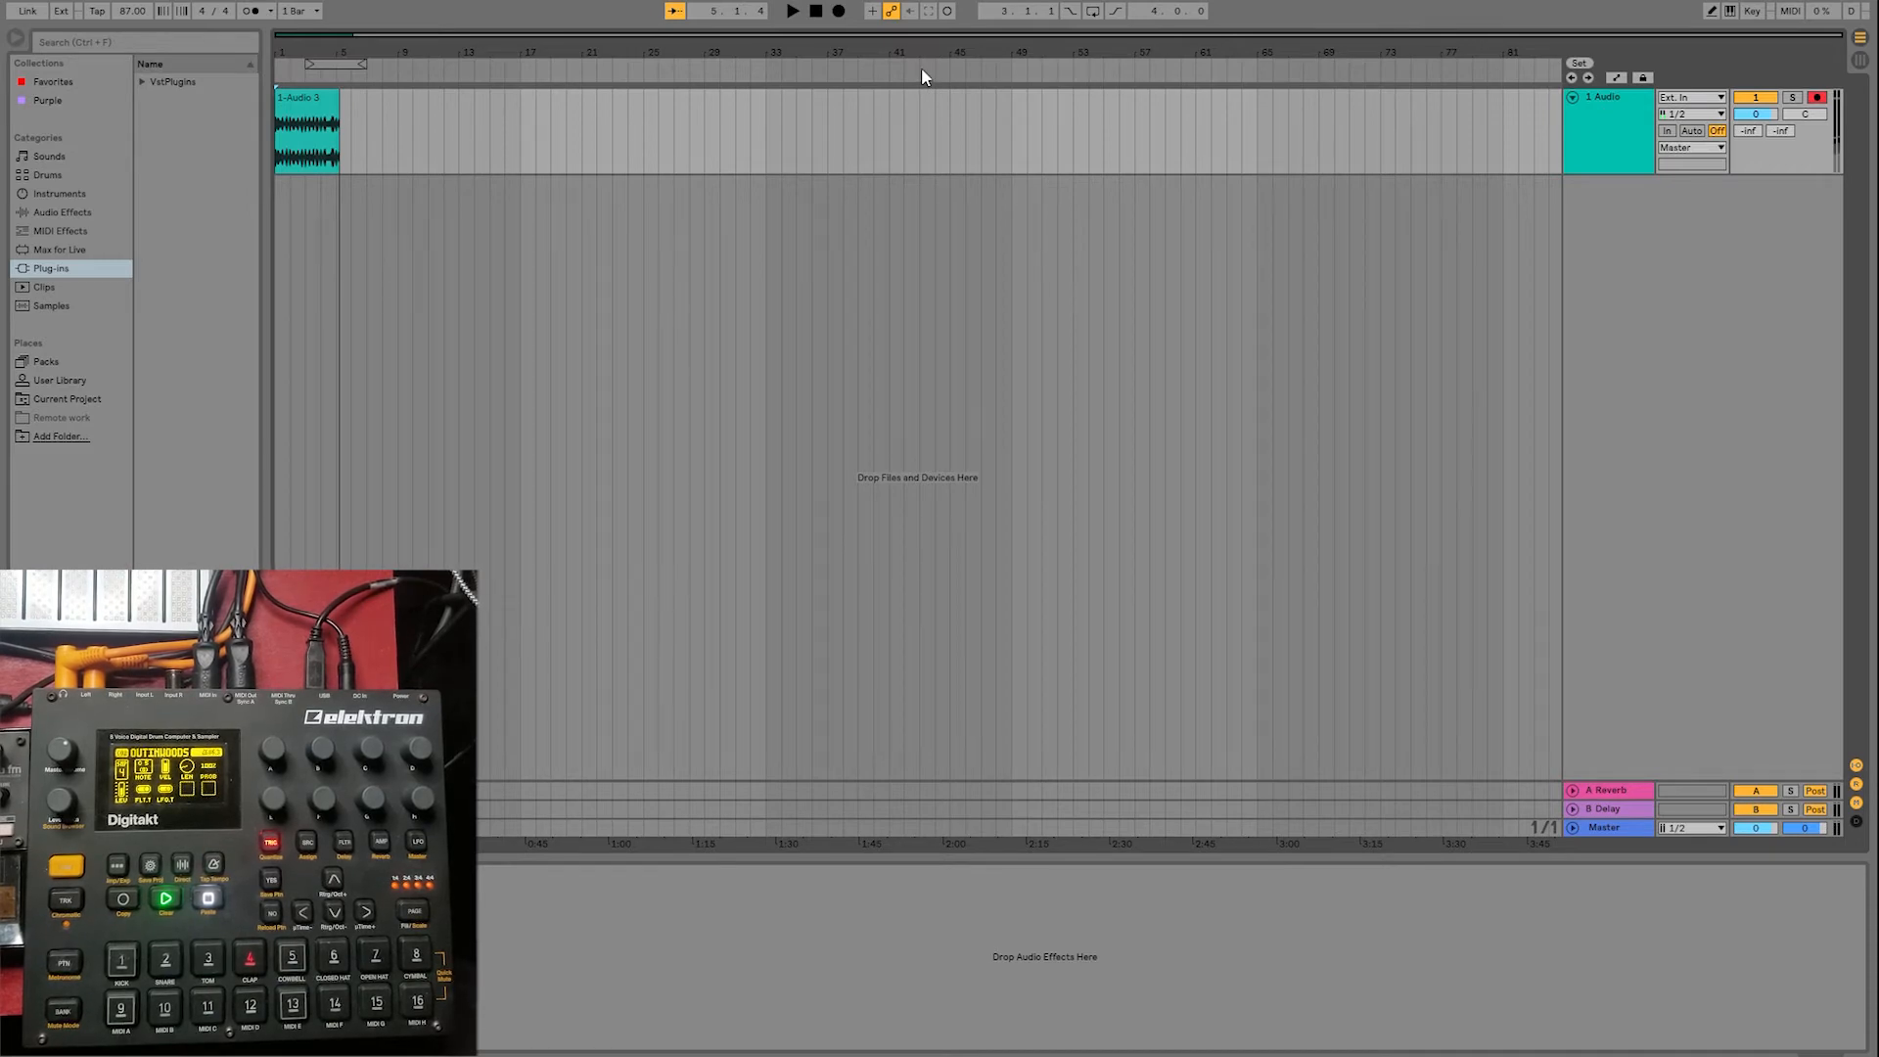
{"action": "left_click", "coordinate": [815, 7]}
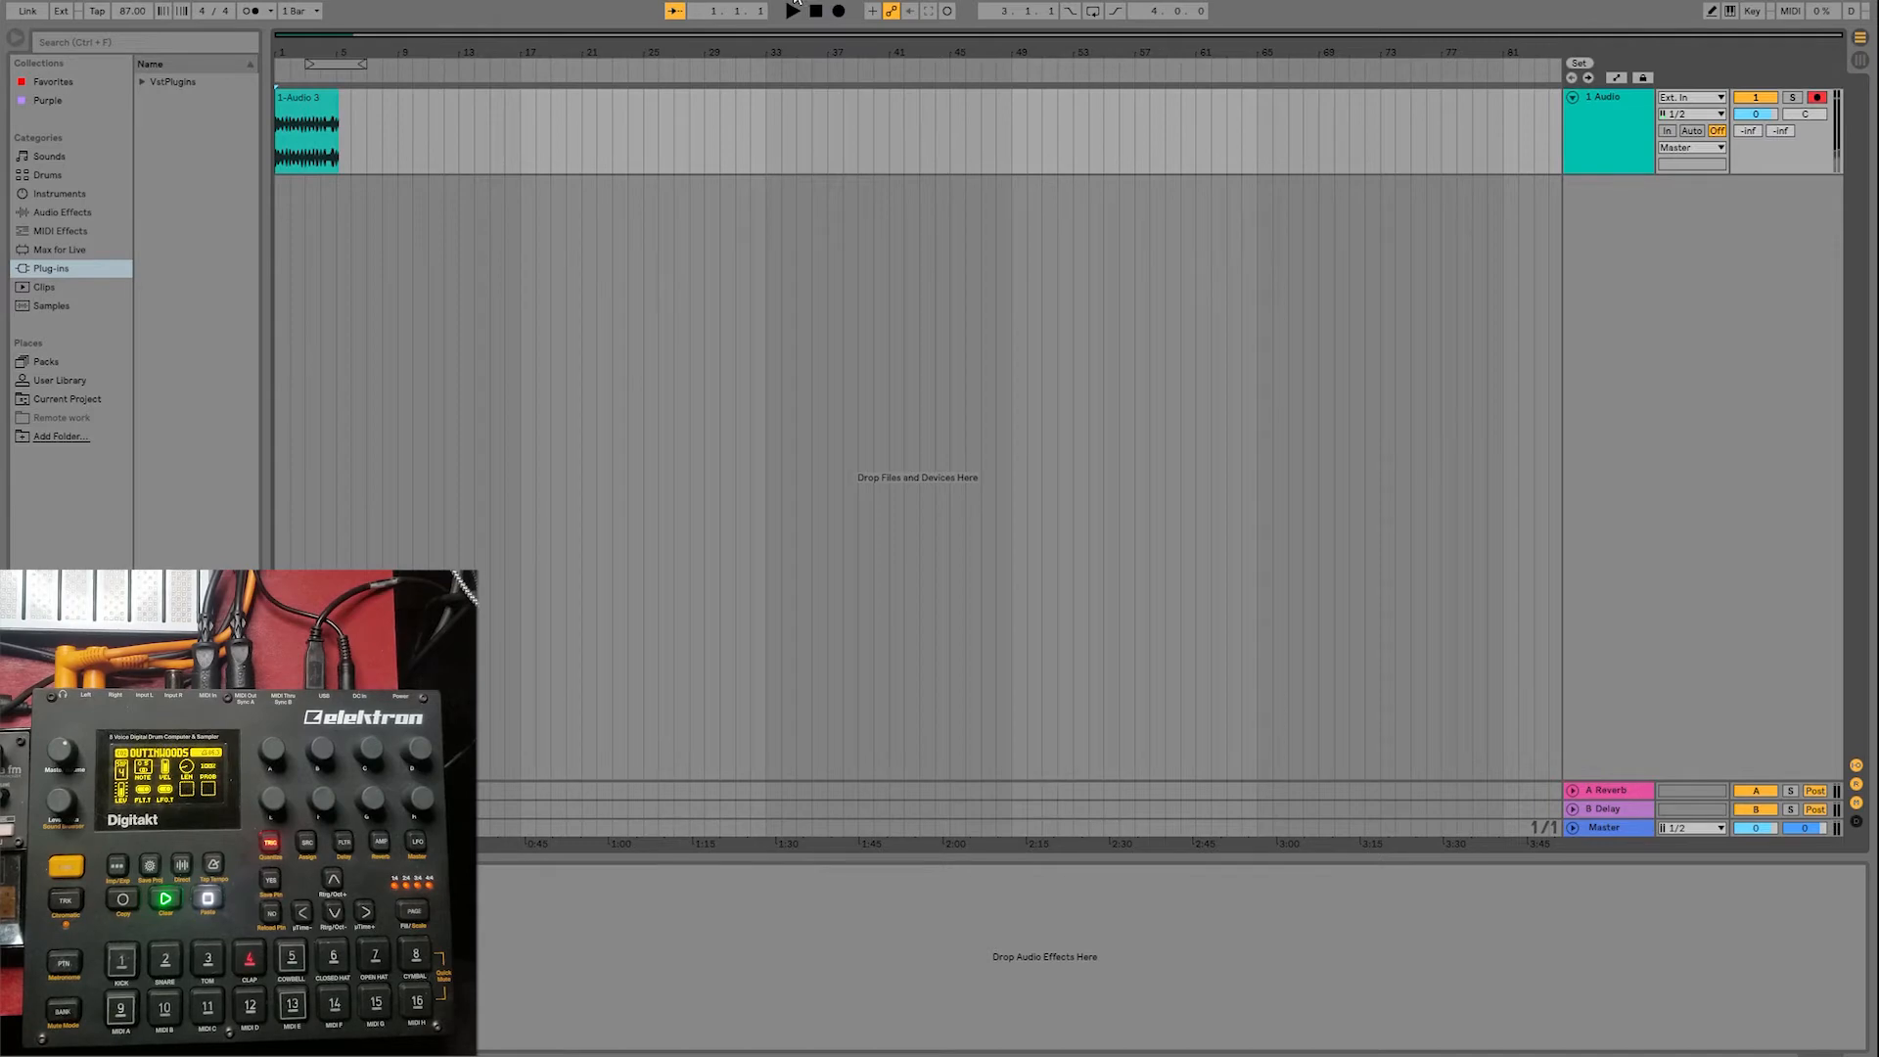
- Play back the recorded clip on 1 Audio twice from the start of the arrangement
{"action": "left_click", "coordinate": [794, 5]}
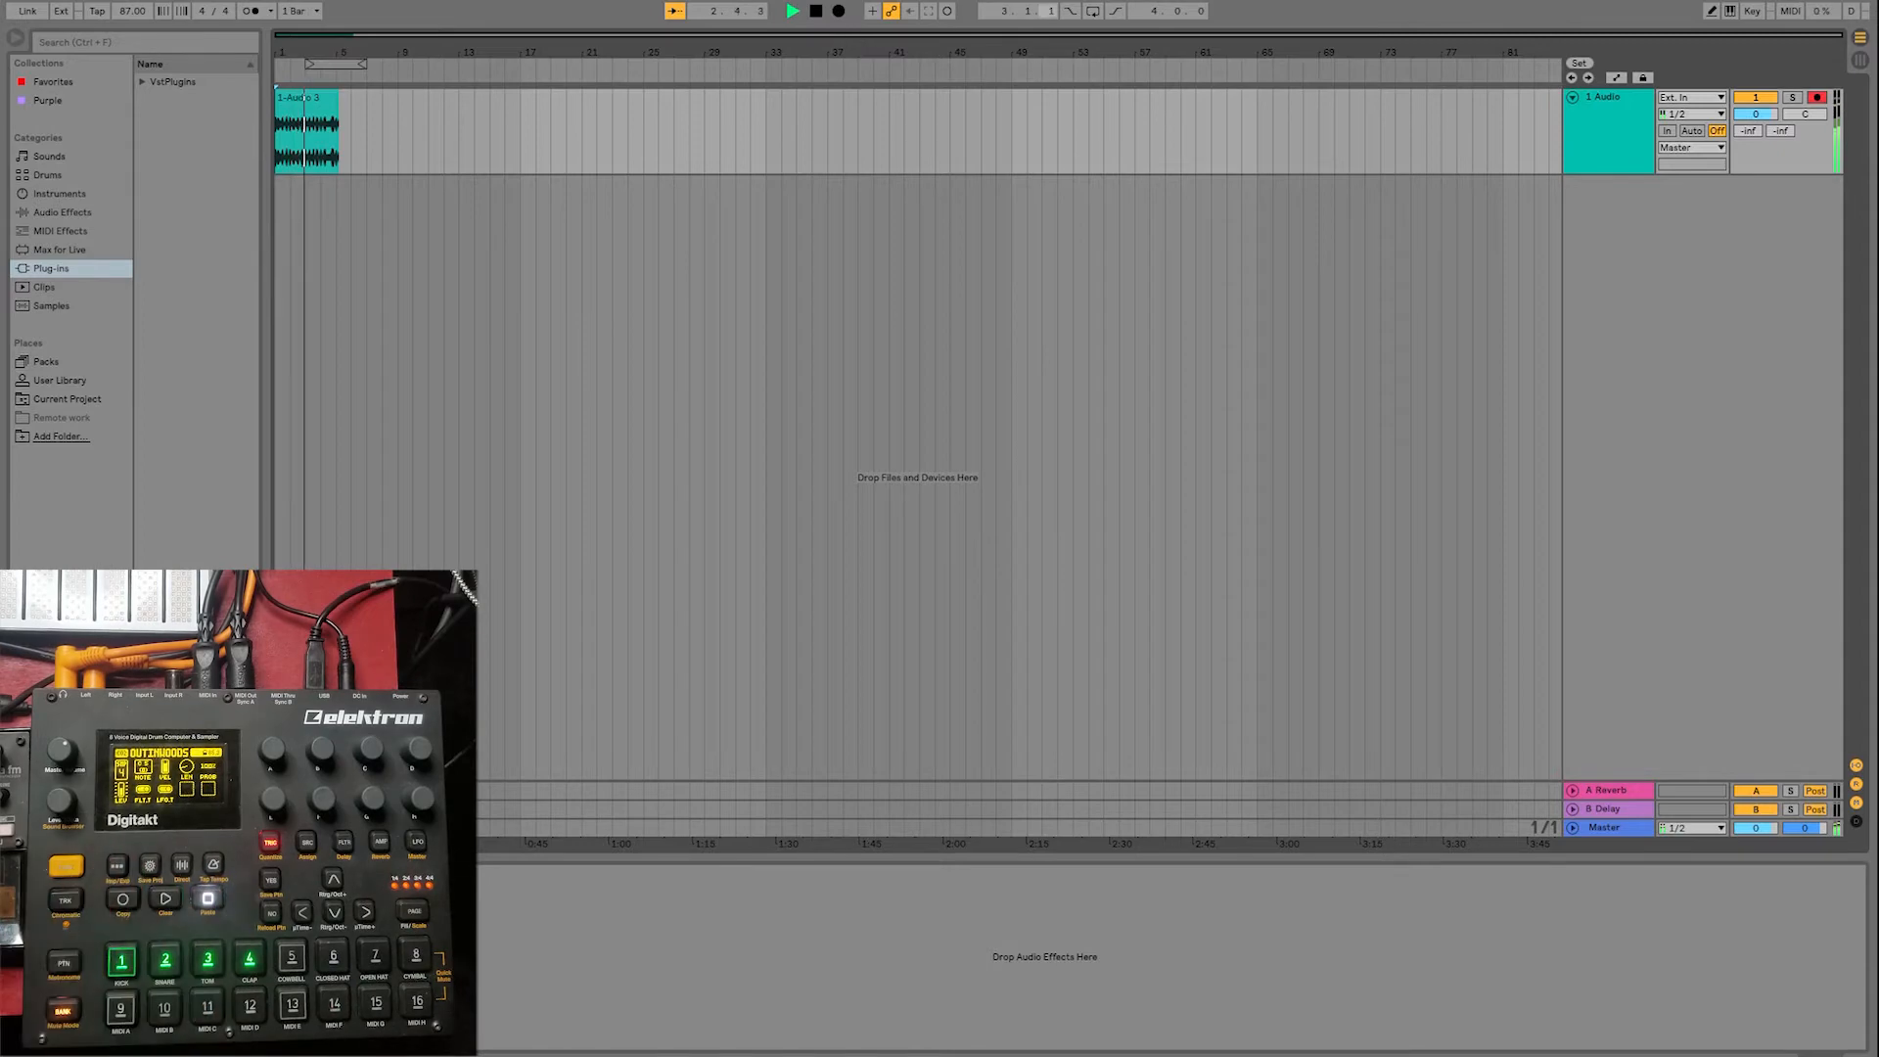
{"action": "left_click", "coordinate": [815, 7]}
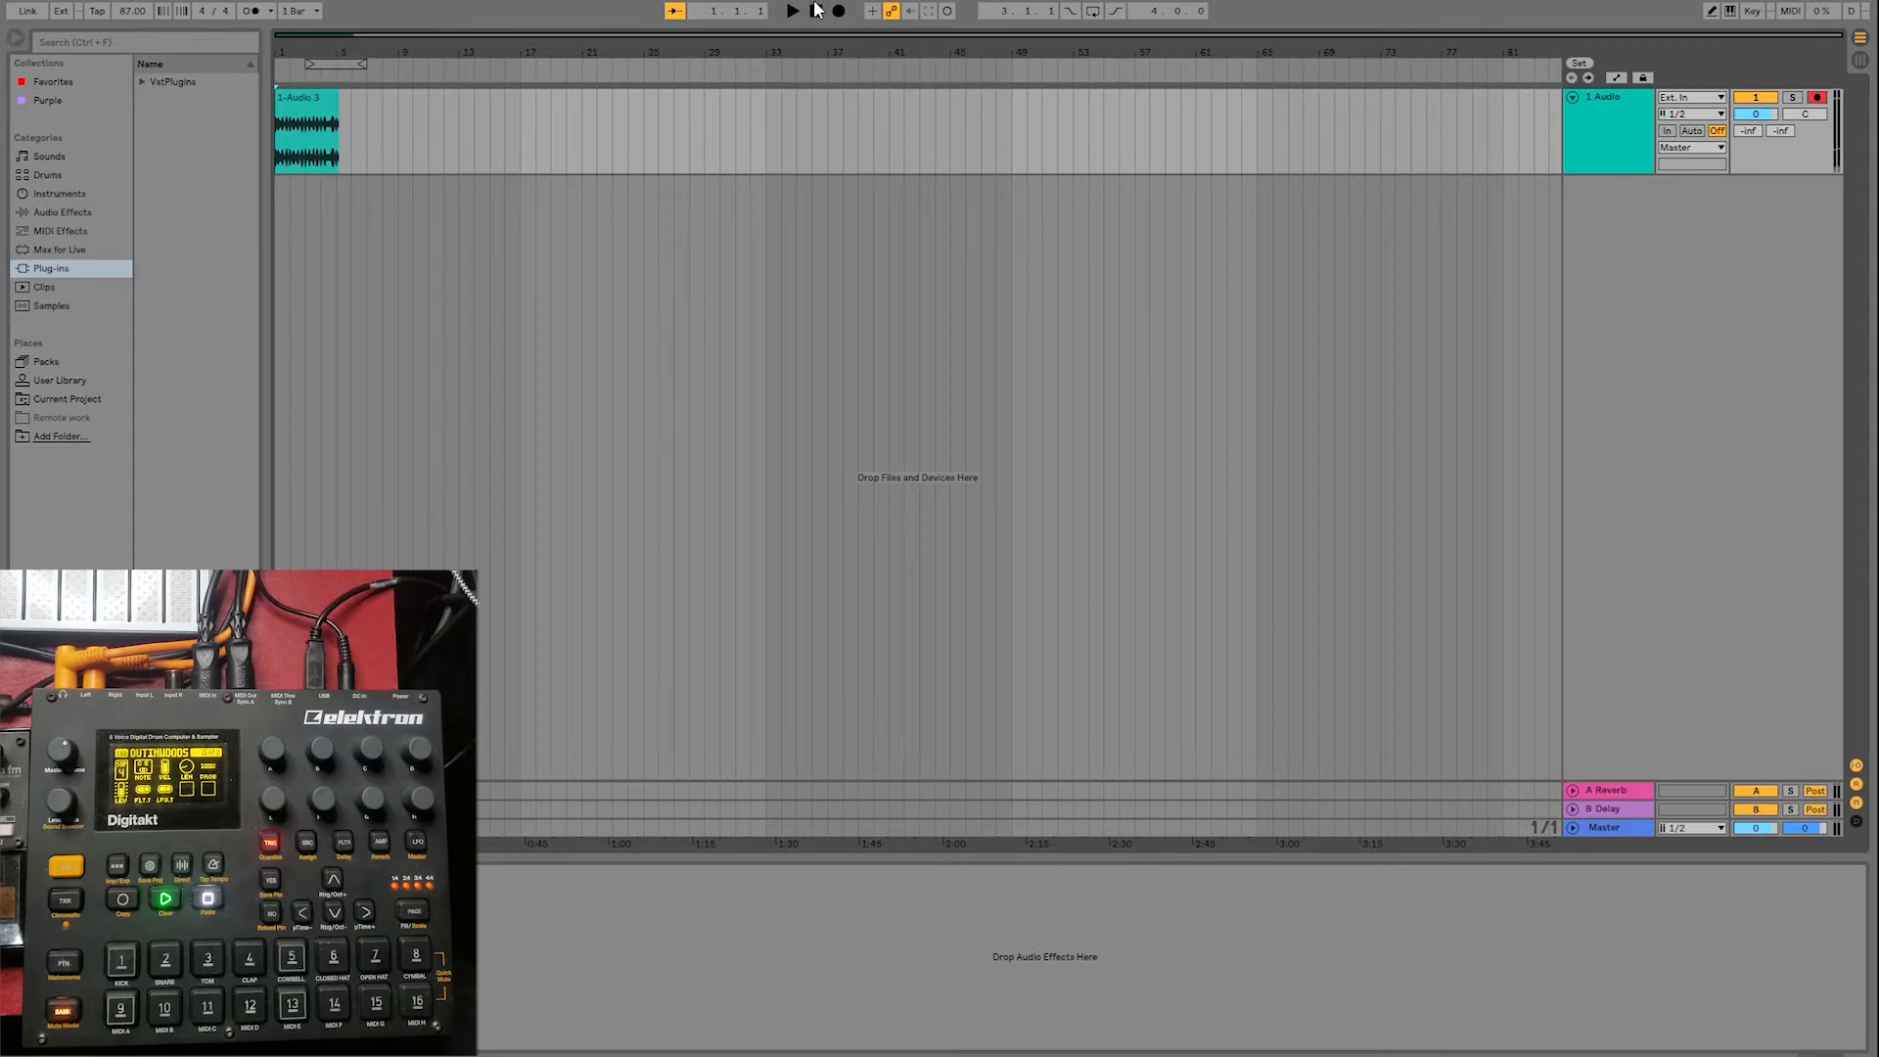
{"action": "left_click", "coordinate": [790, 10]}
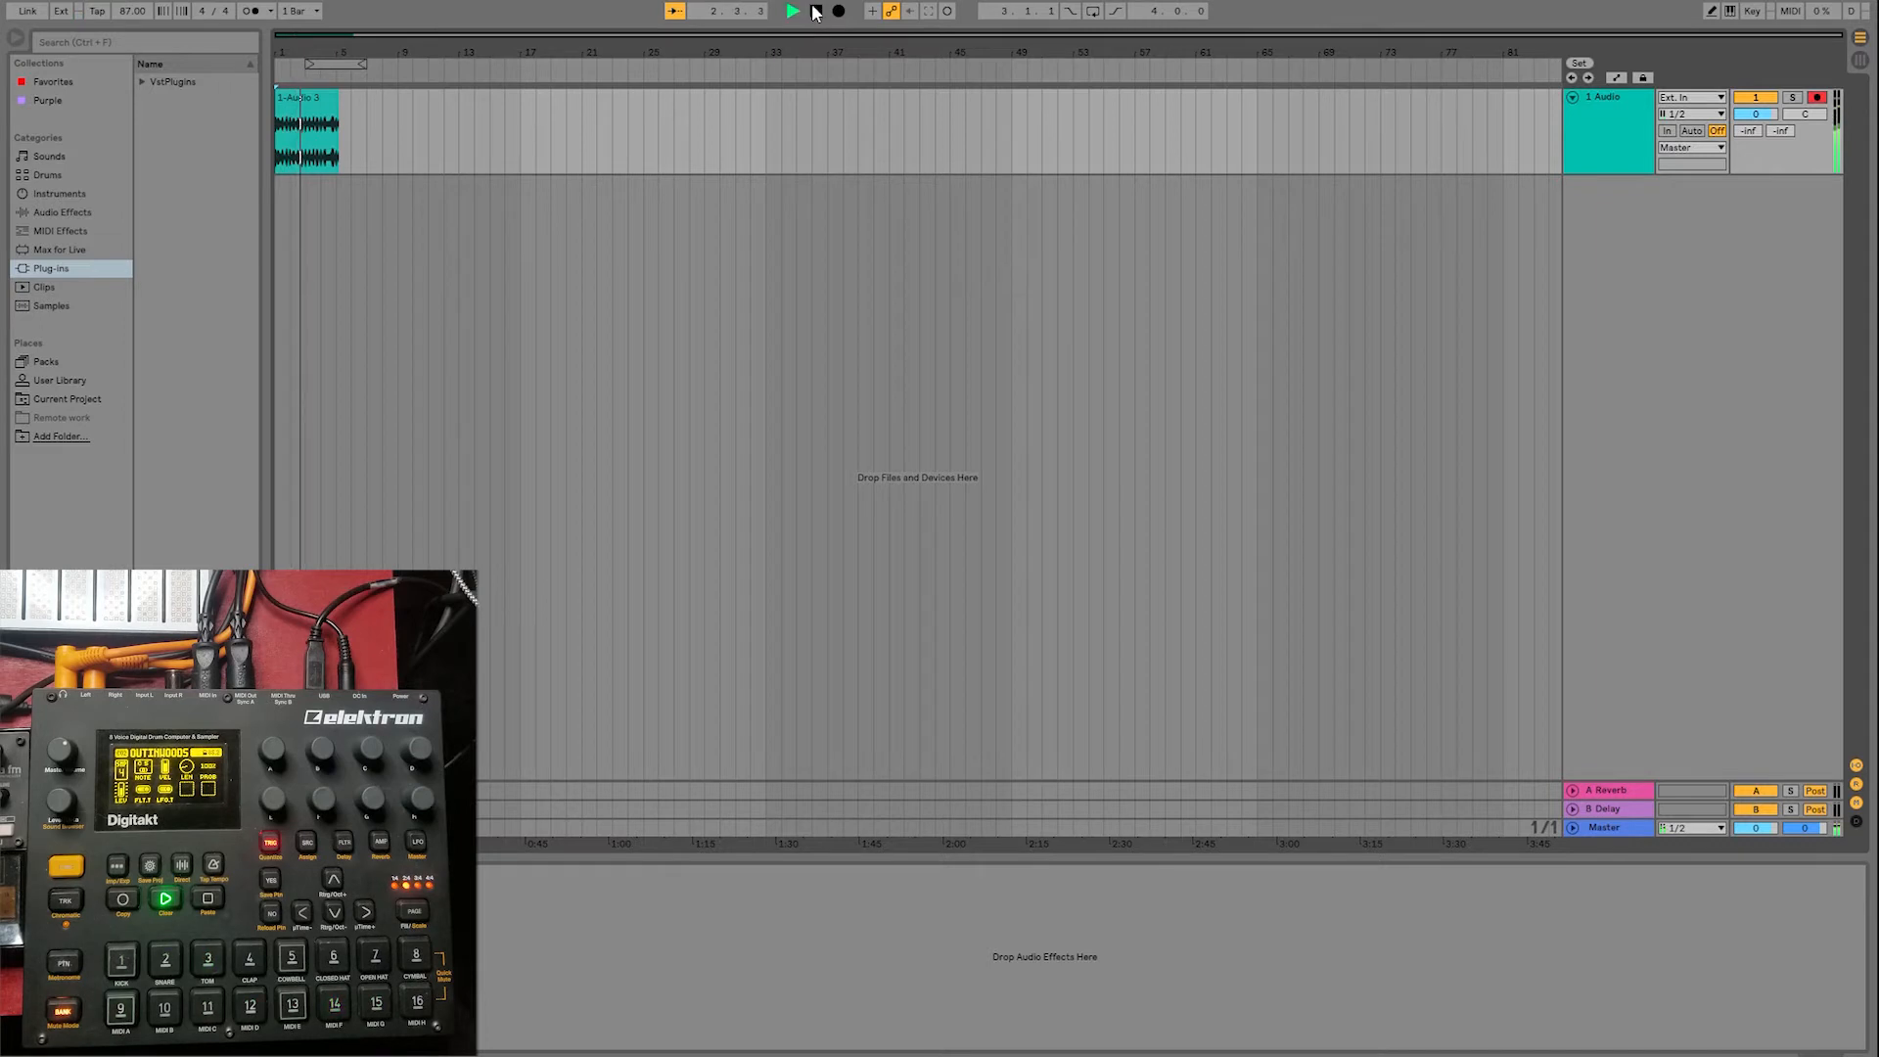
{"action": "left_click", "coordinate": [816, 8]}
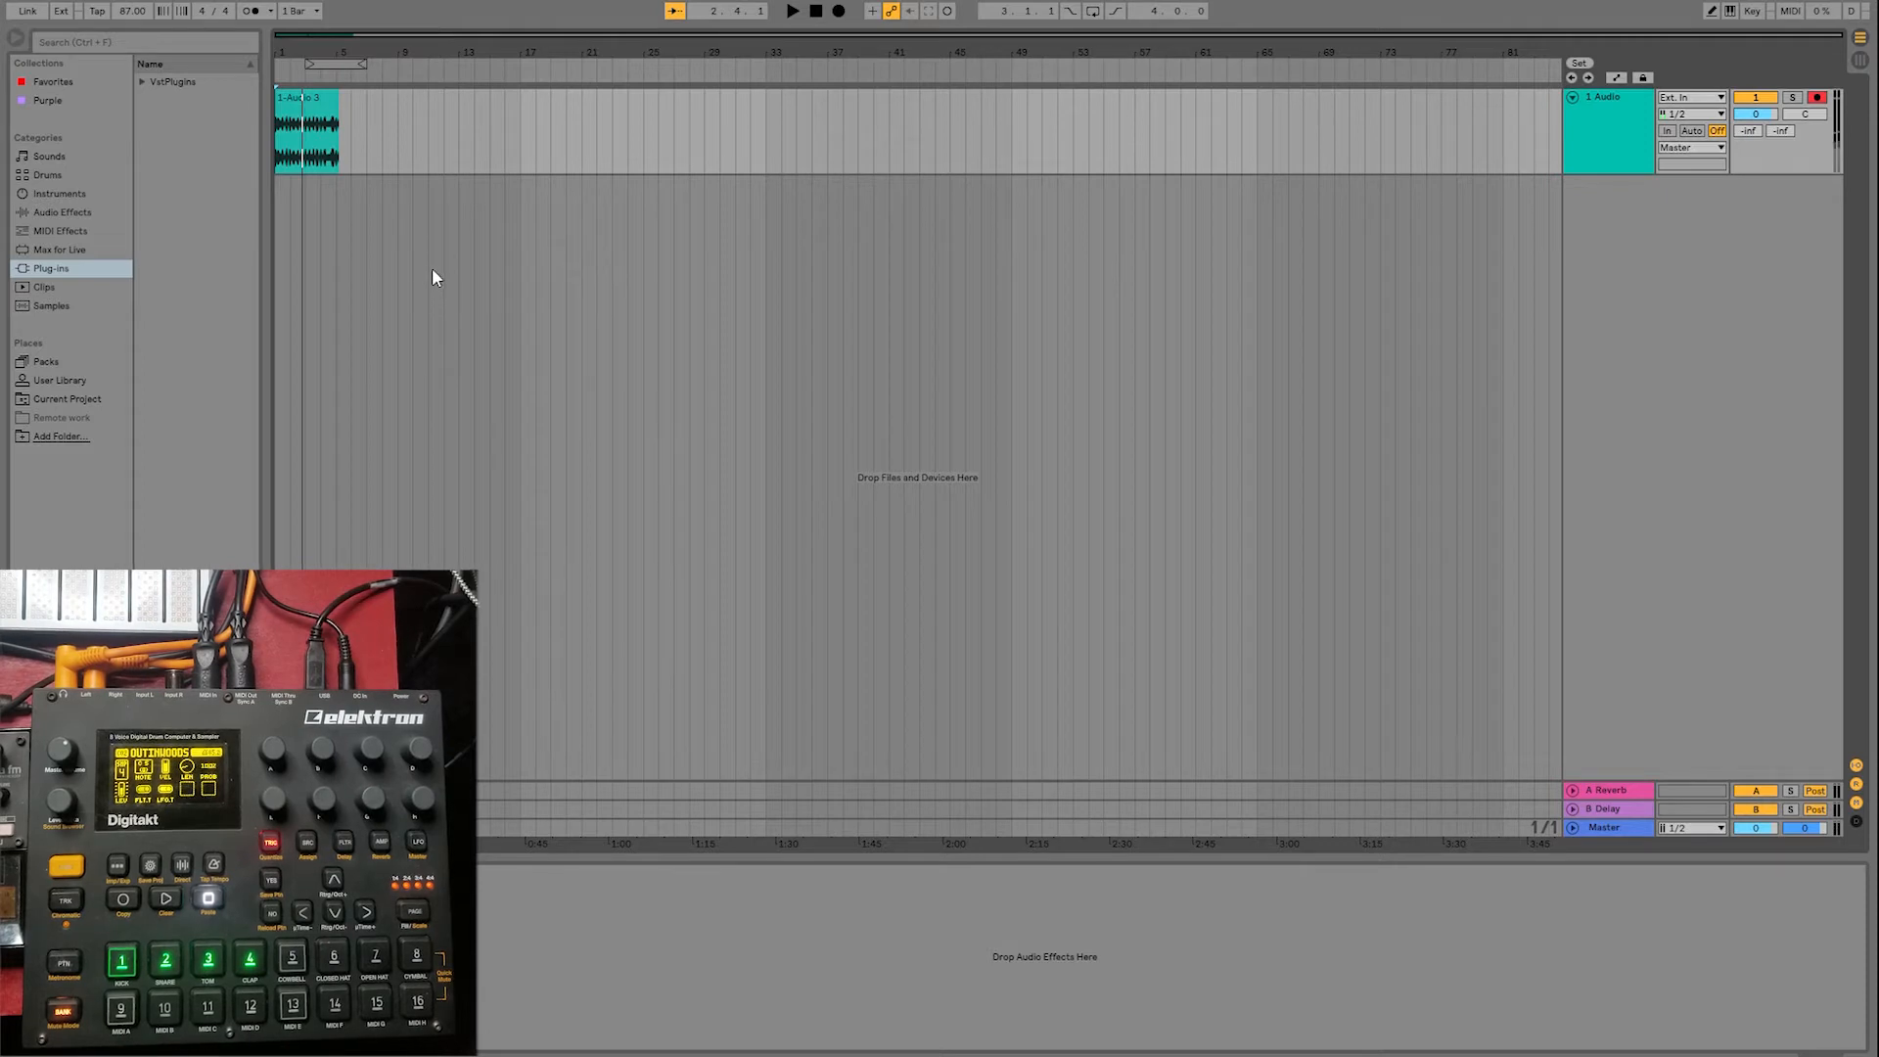
- Load the Elektron Digitakt VST plug-in onto a new track below 1 Audio
{"action": "left_click", "coordinate": [177, 81]}
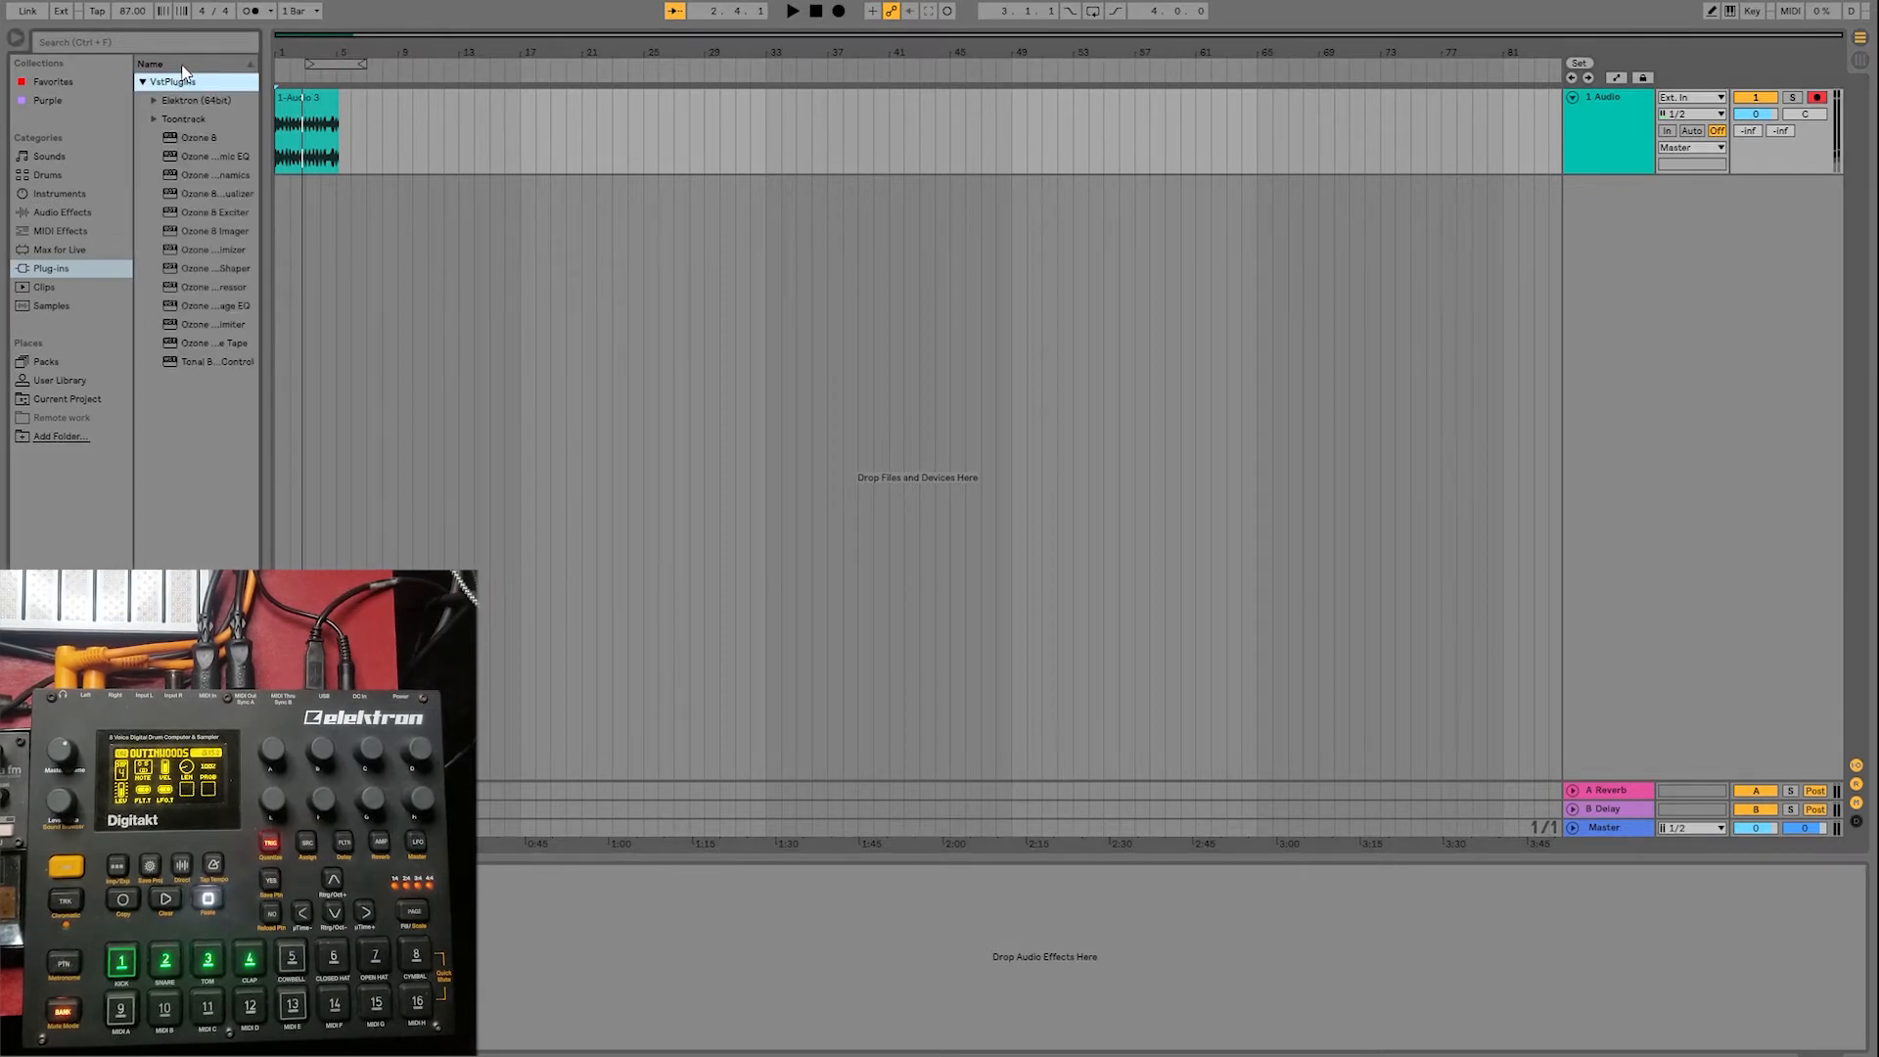
{"action": "left_click", "coordinate": [206, 100]}
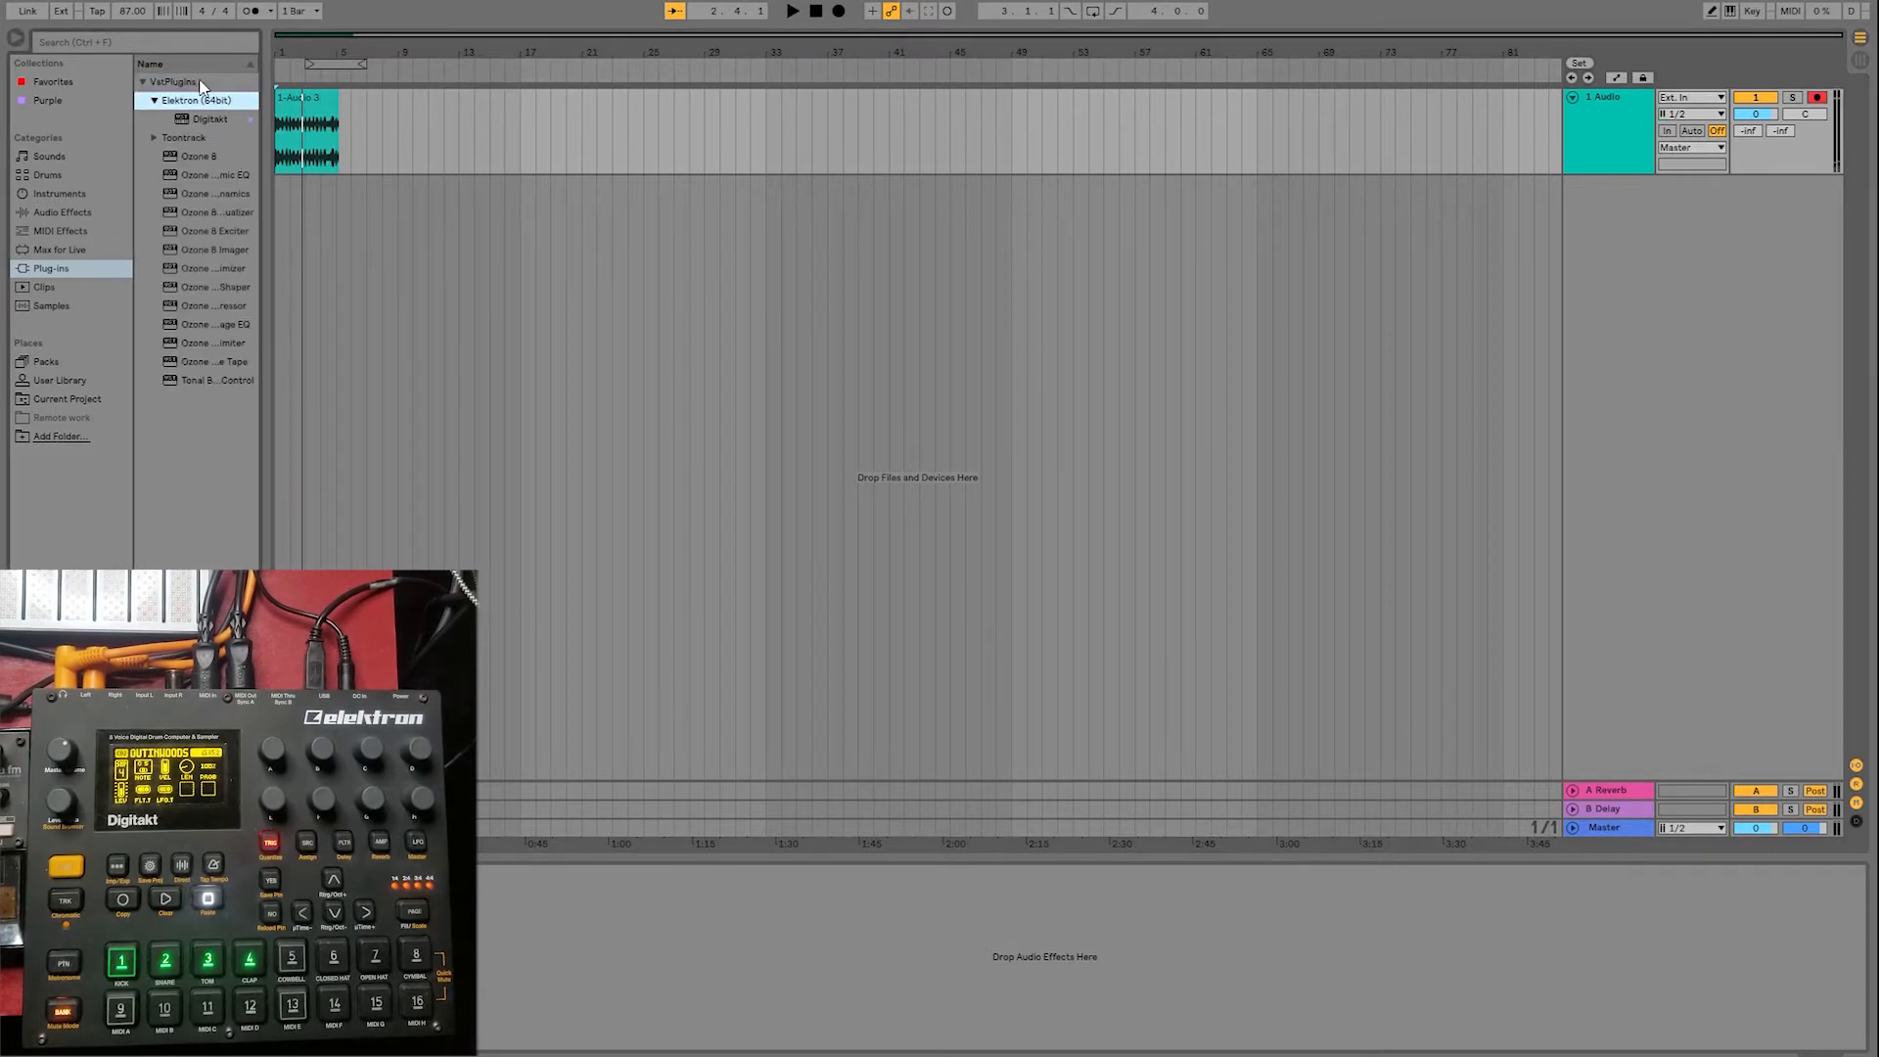
{"action": "left_click", "coordinate": [224, 117]}
{"action": "left_click_drag", "start_coordinate": [224, 116], "coordinate": [723, 328]}
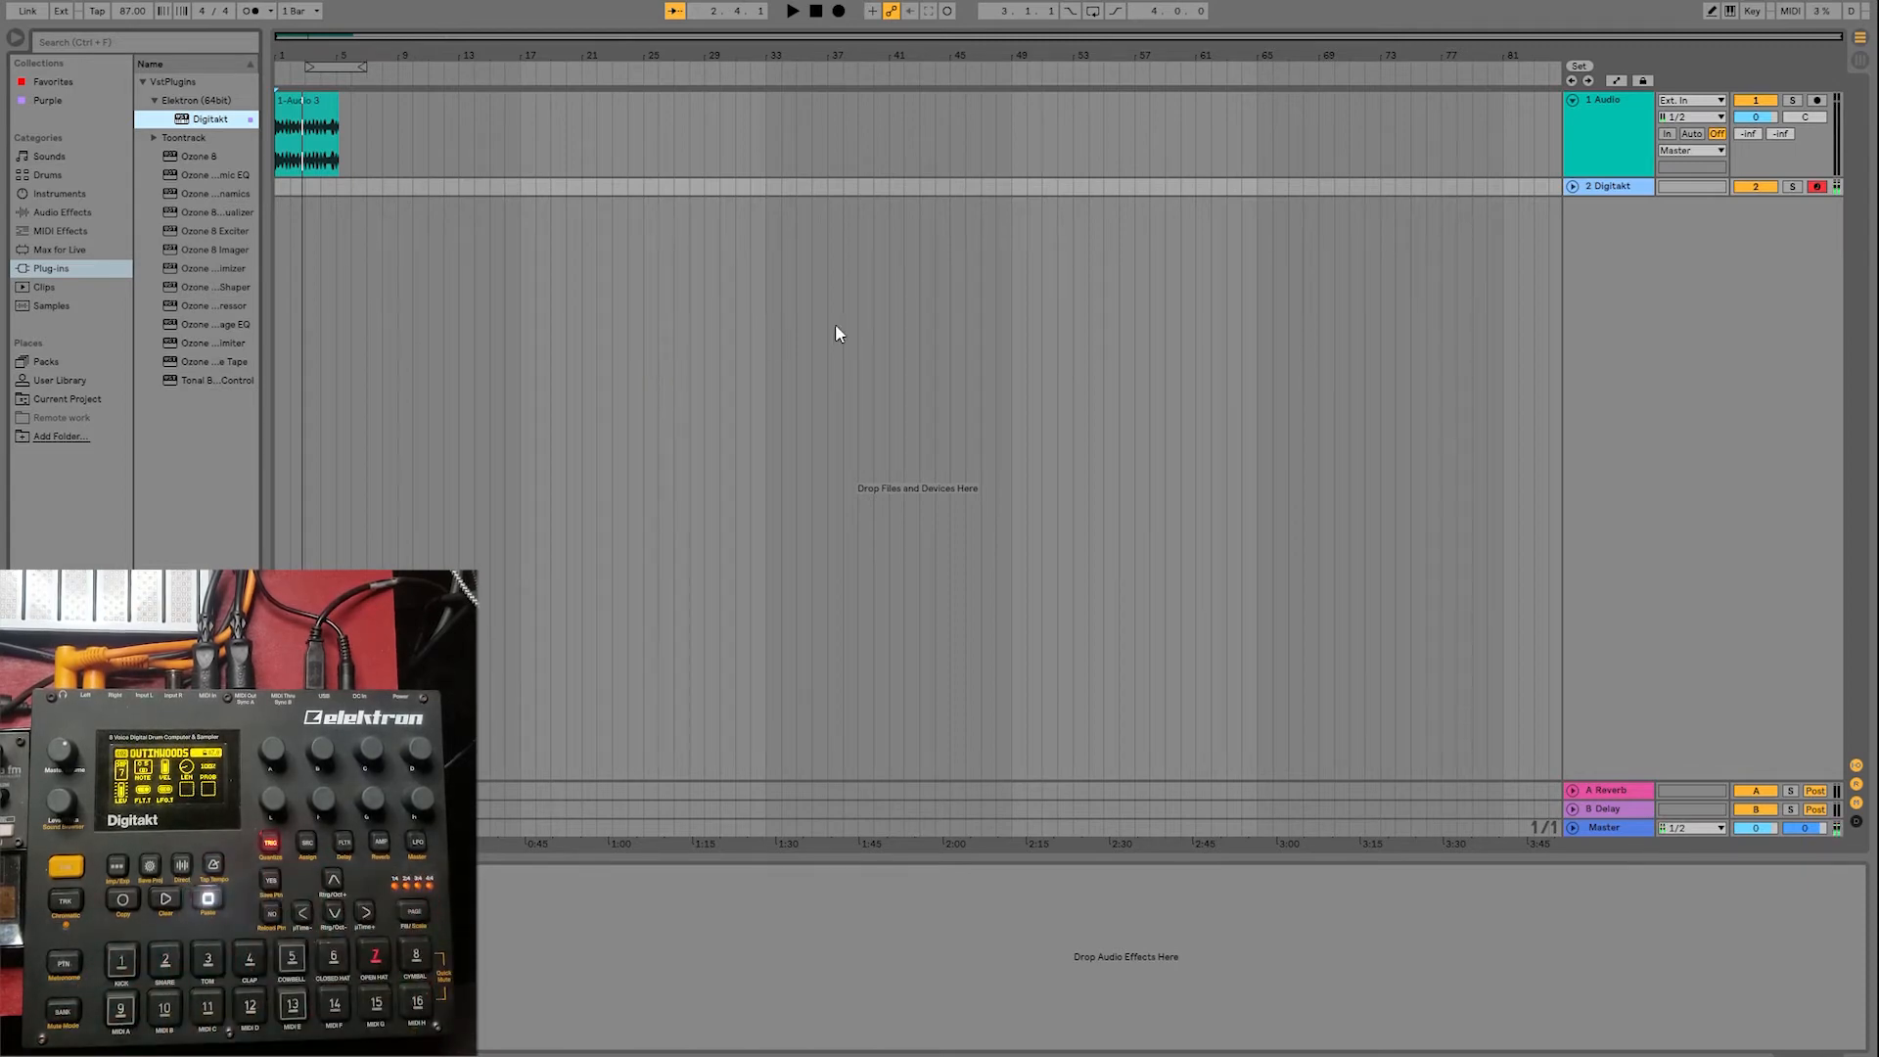
- Insert a new audio track below the Digitakt track and set its input to 2-Digitakt, Track 1
{"action": "left_click", "coordinate": [1652, 249]}
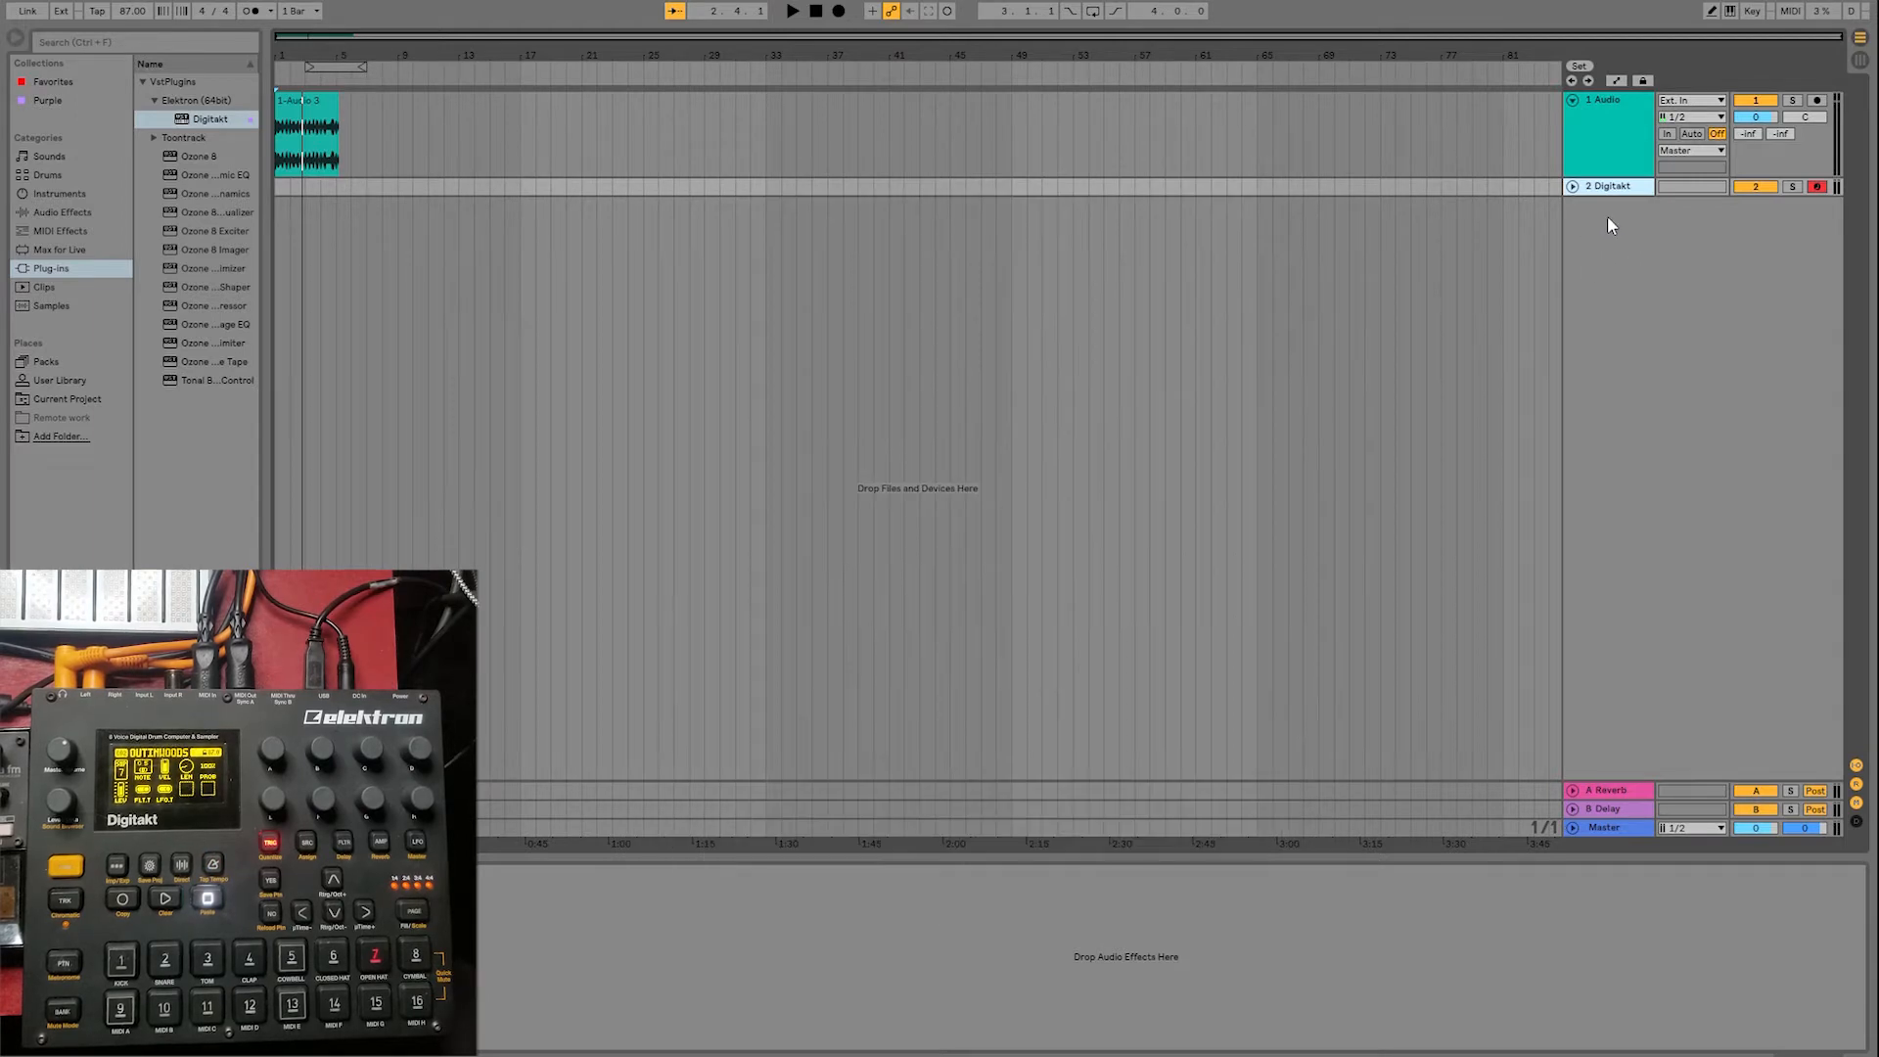
{"action": "key", "text": "ctrl+t"}
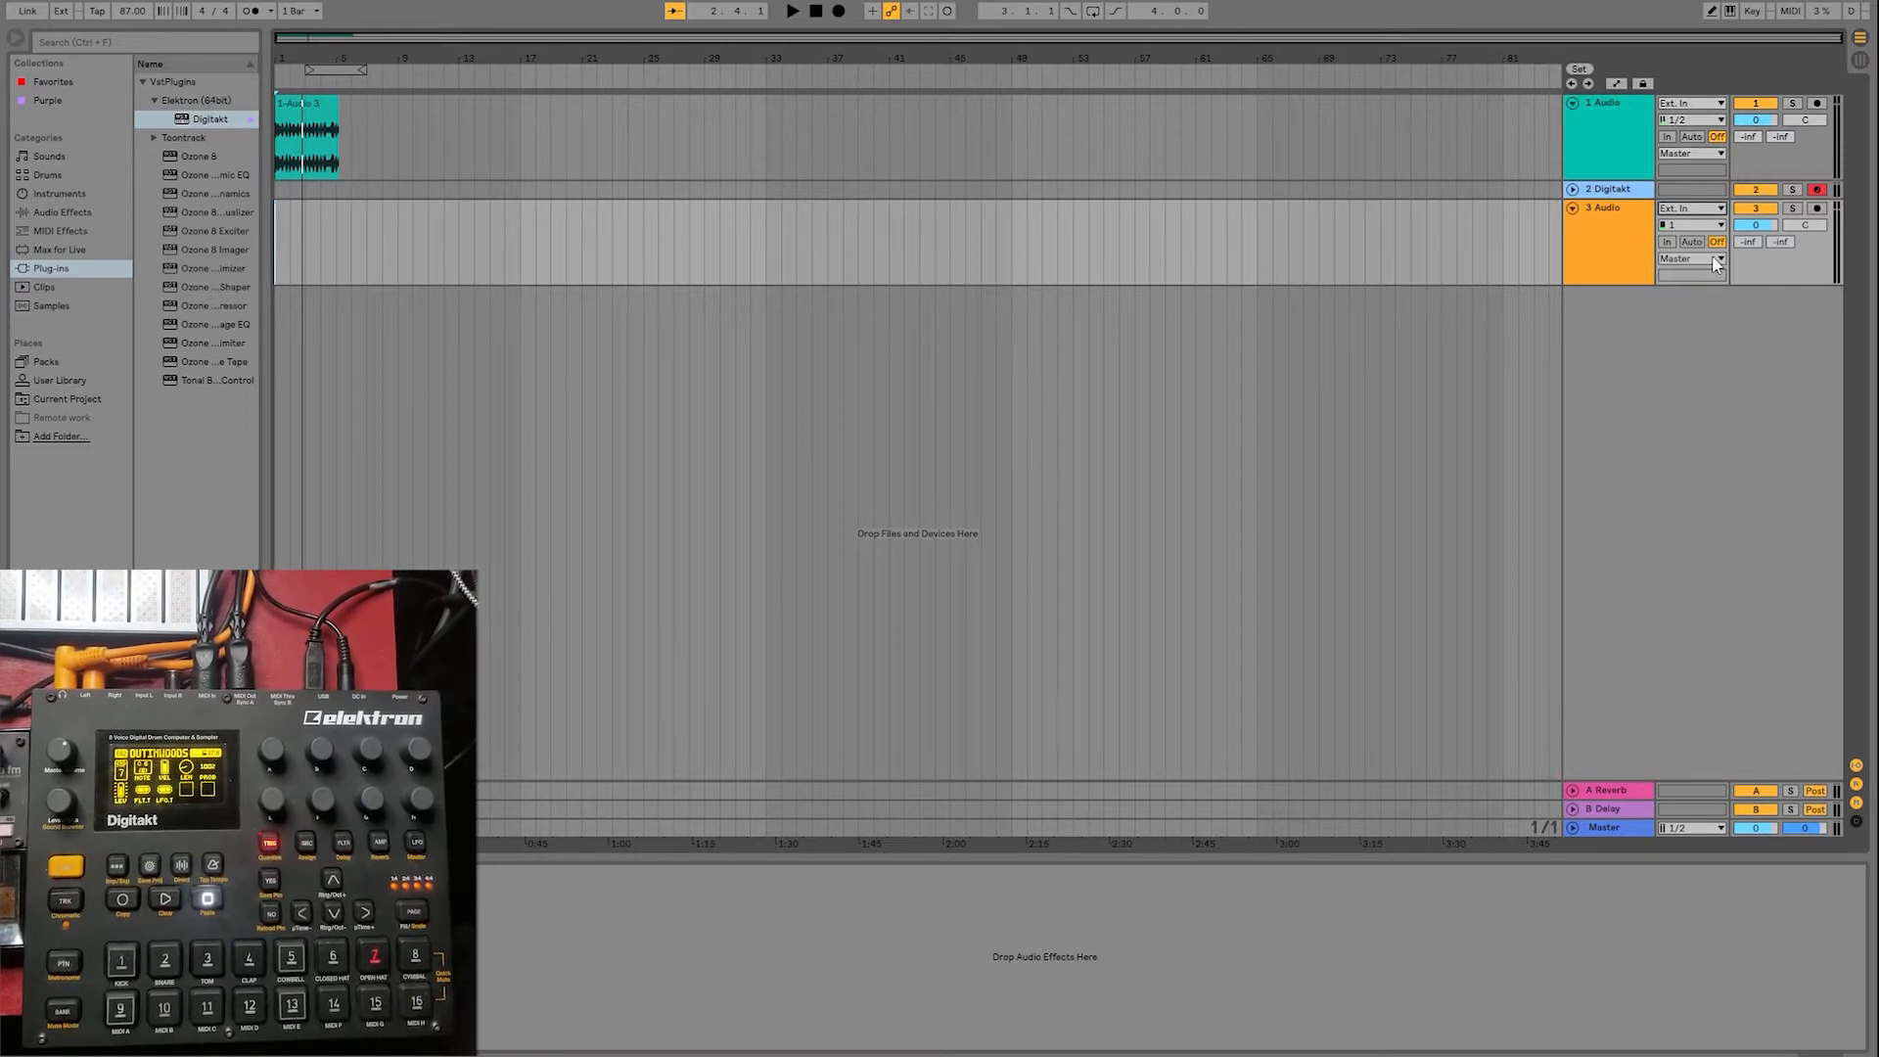
{"action": "left_click", "coordinate": [1718, 283]}
{"action": "left_click", "coordinate": [1701, 224]}
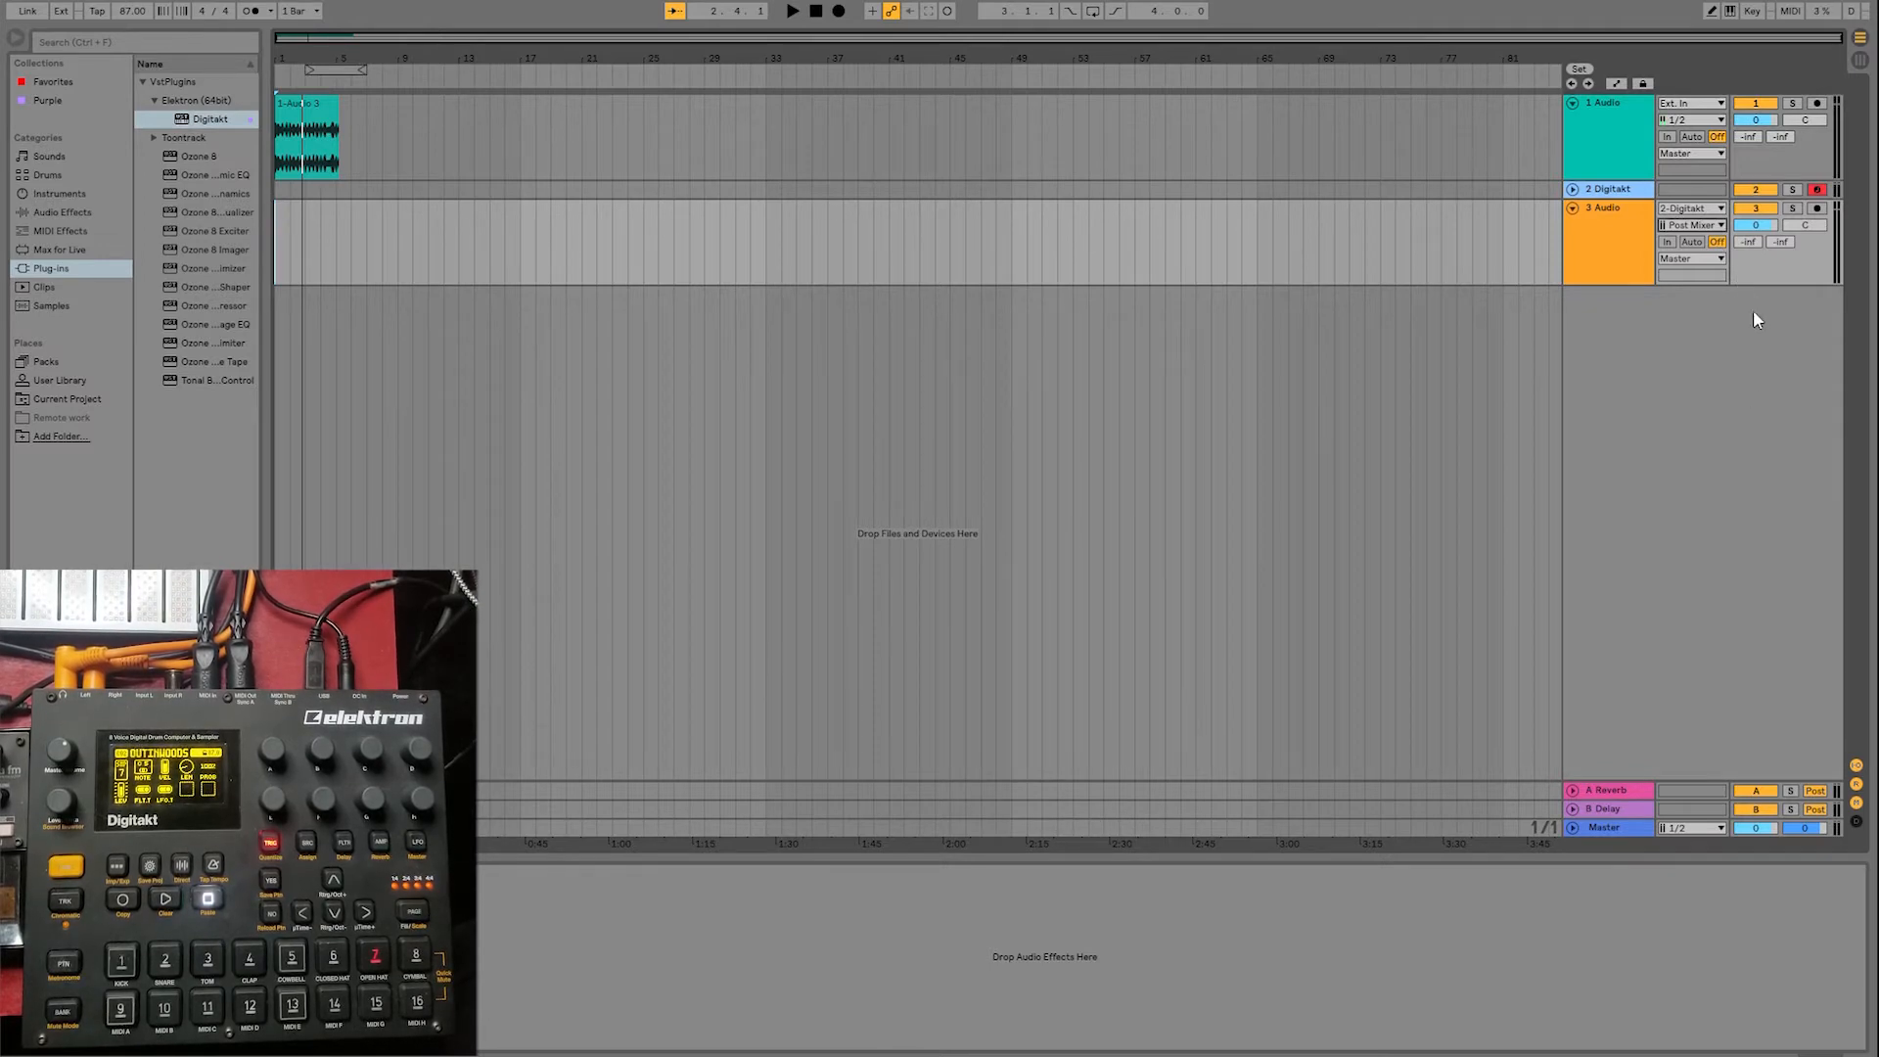
{"action": "left_click", "coordinate": [1757, 347]}
- Duplicate the 3 Audio track three times and delete the extra audio track that uses the external input
{"action": "key", "text": "ctrl+z"}
{"action": "key", "text": "ctrl+t"}
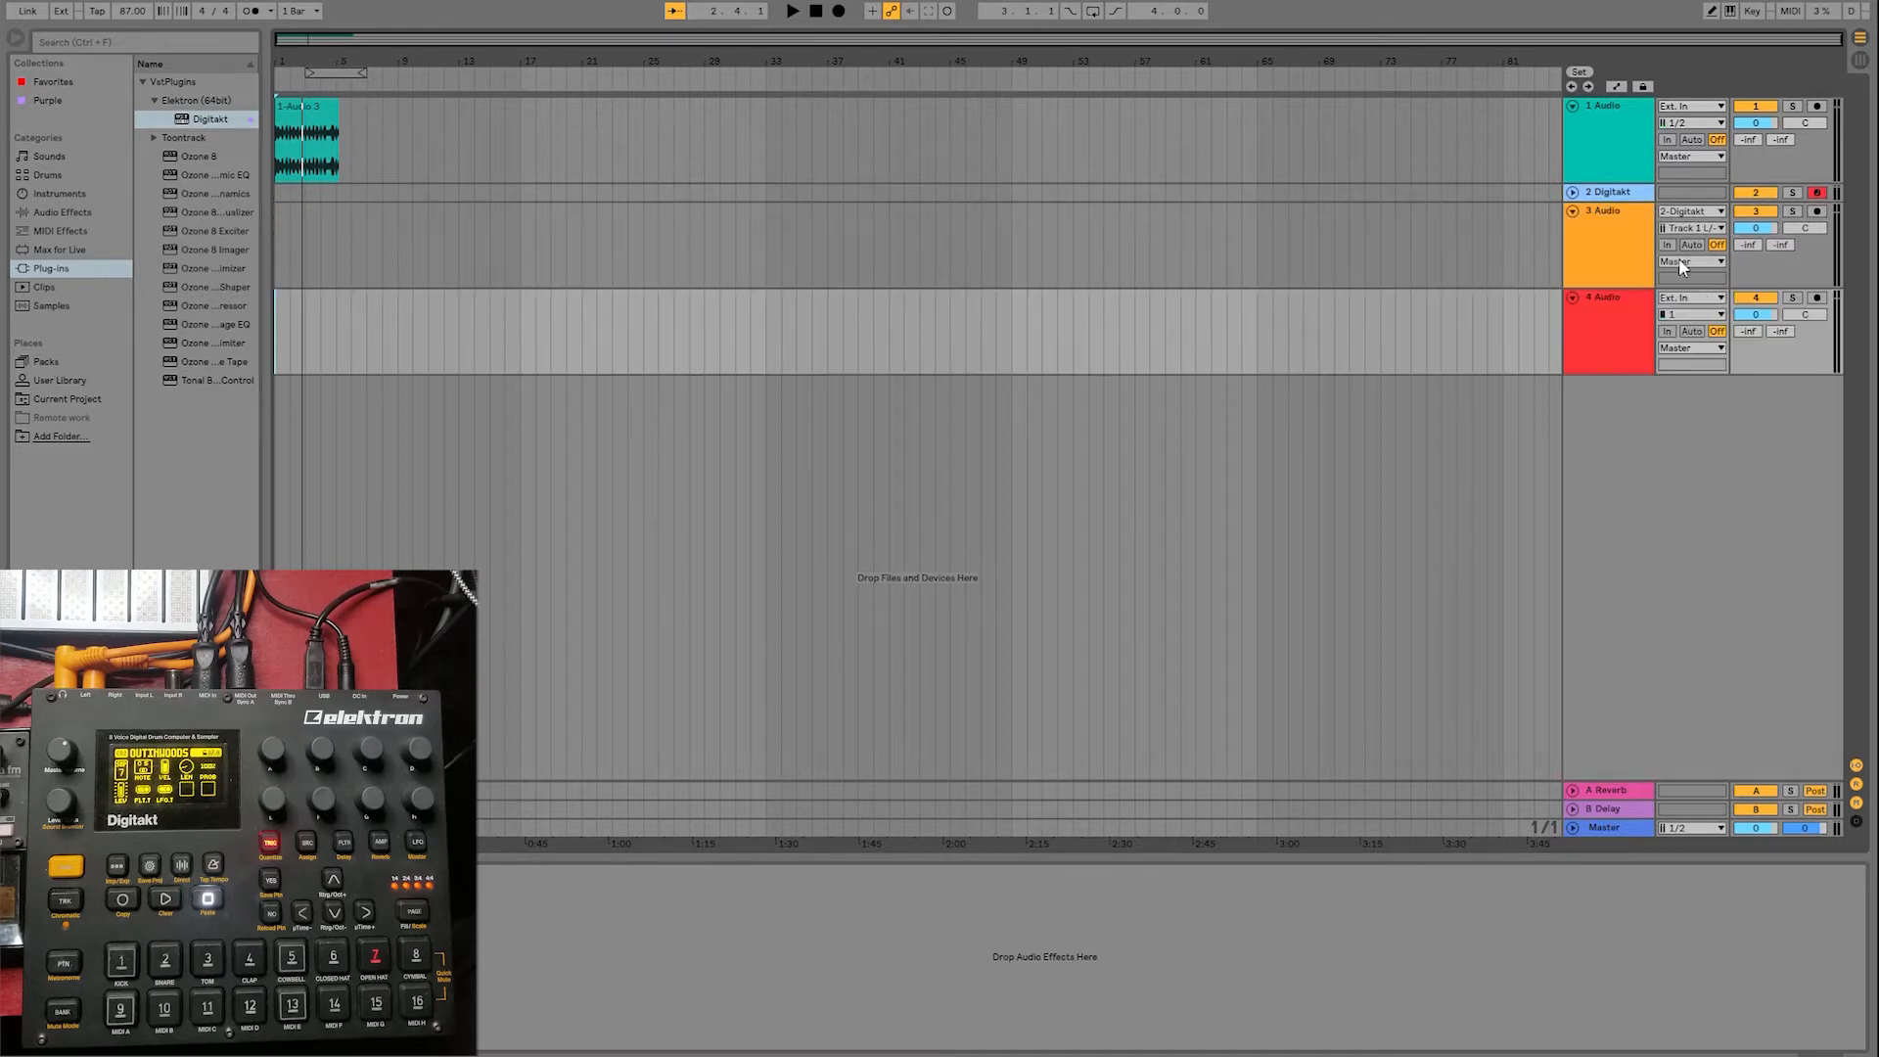
{"action": "left_click", "coordinate": [1645, 276]}
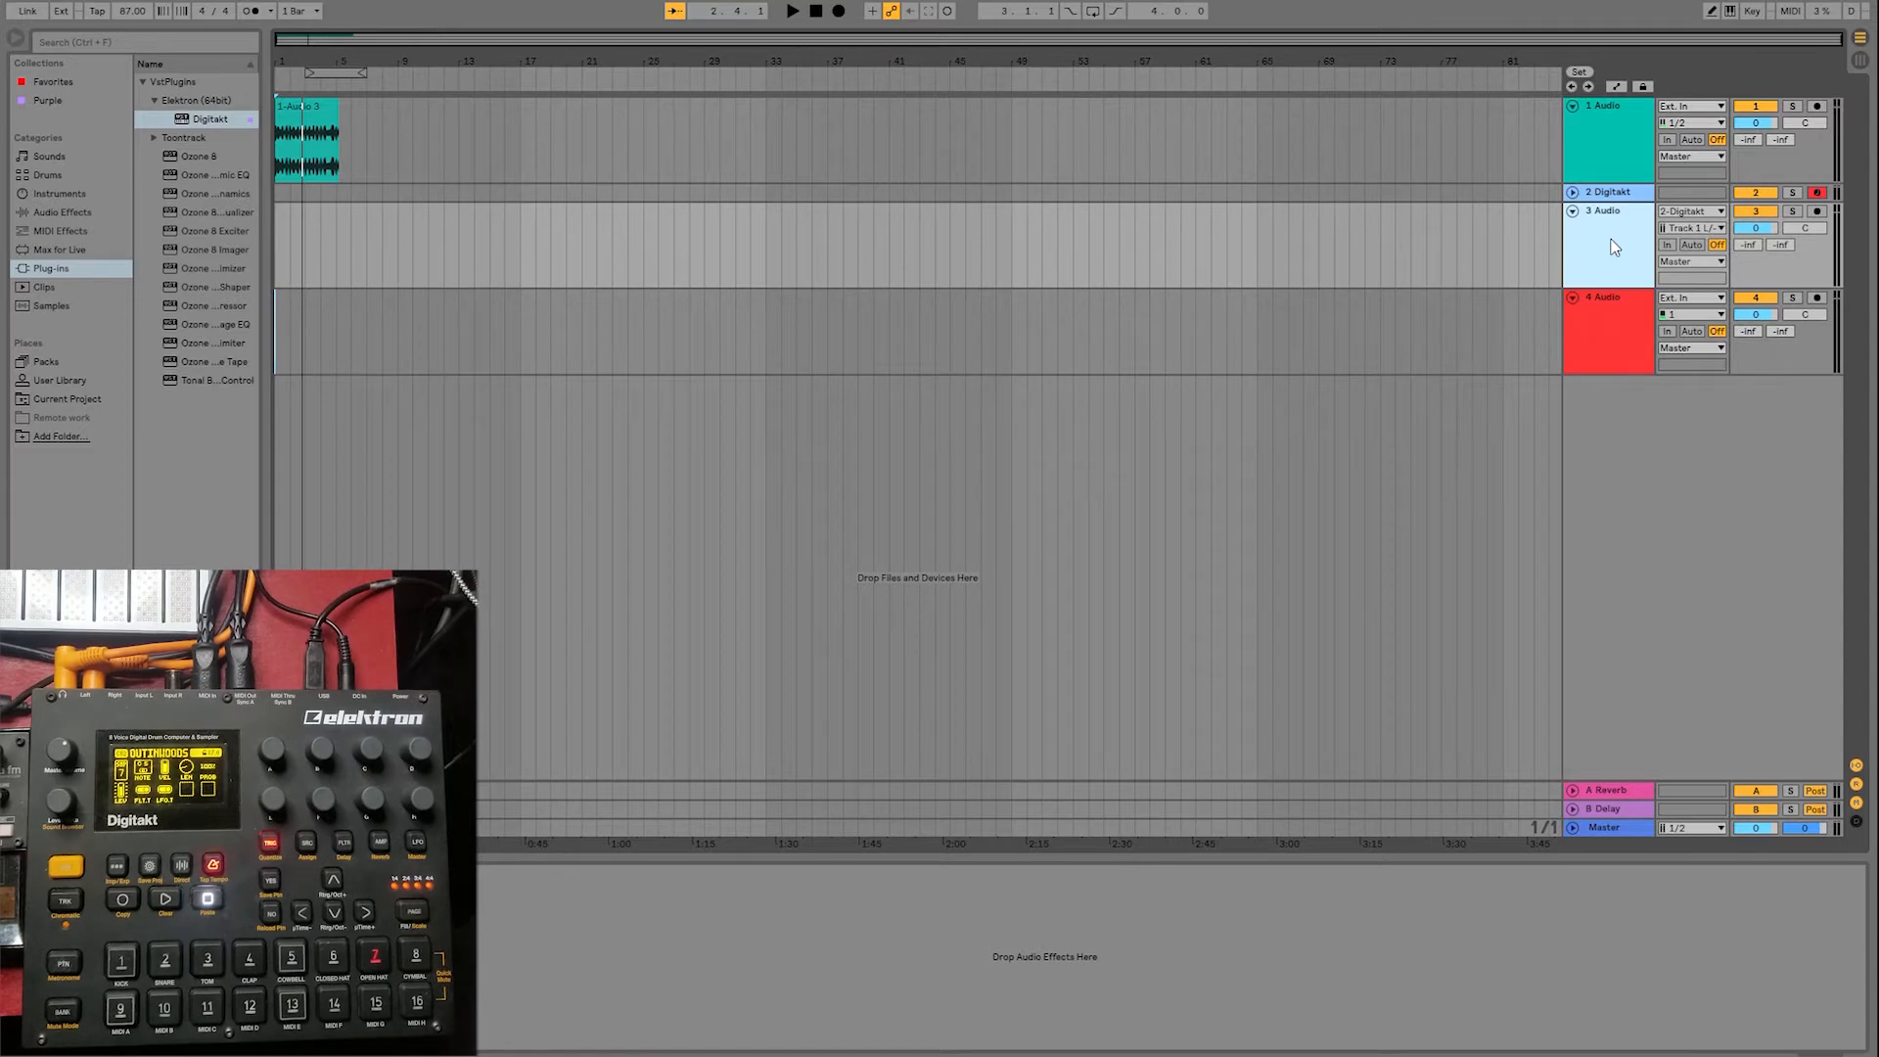
{"action": "key", "text": "ctrl+d"}
{"action": "key", "text": "ctrl+d"}
{"action": "key", "text": "ctrl+d"}
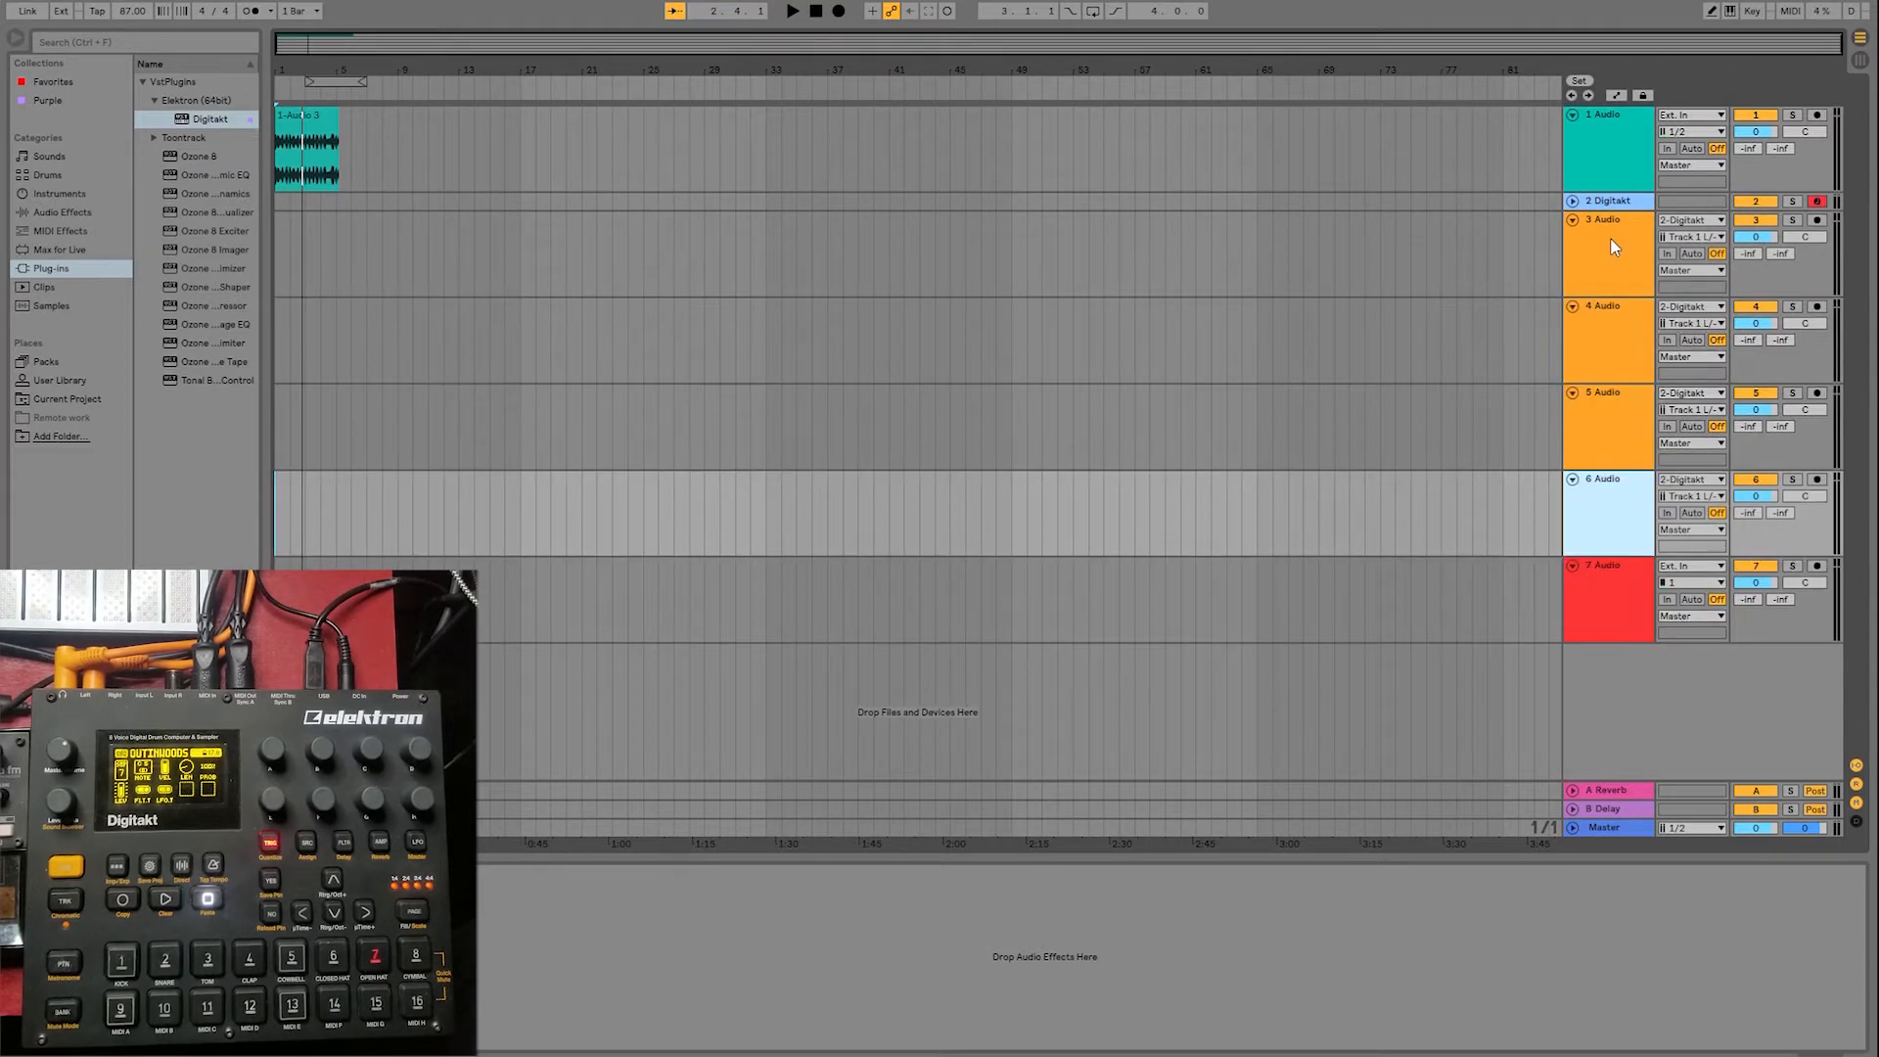
{"action": "left_click", "coordinate": [1634, 587]}
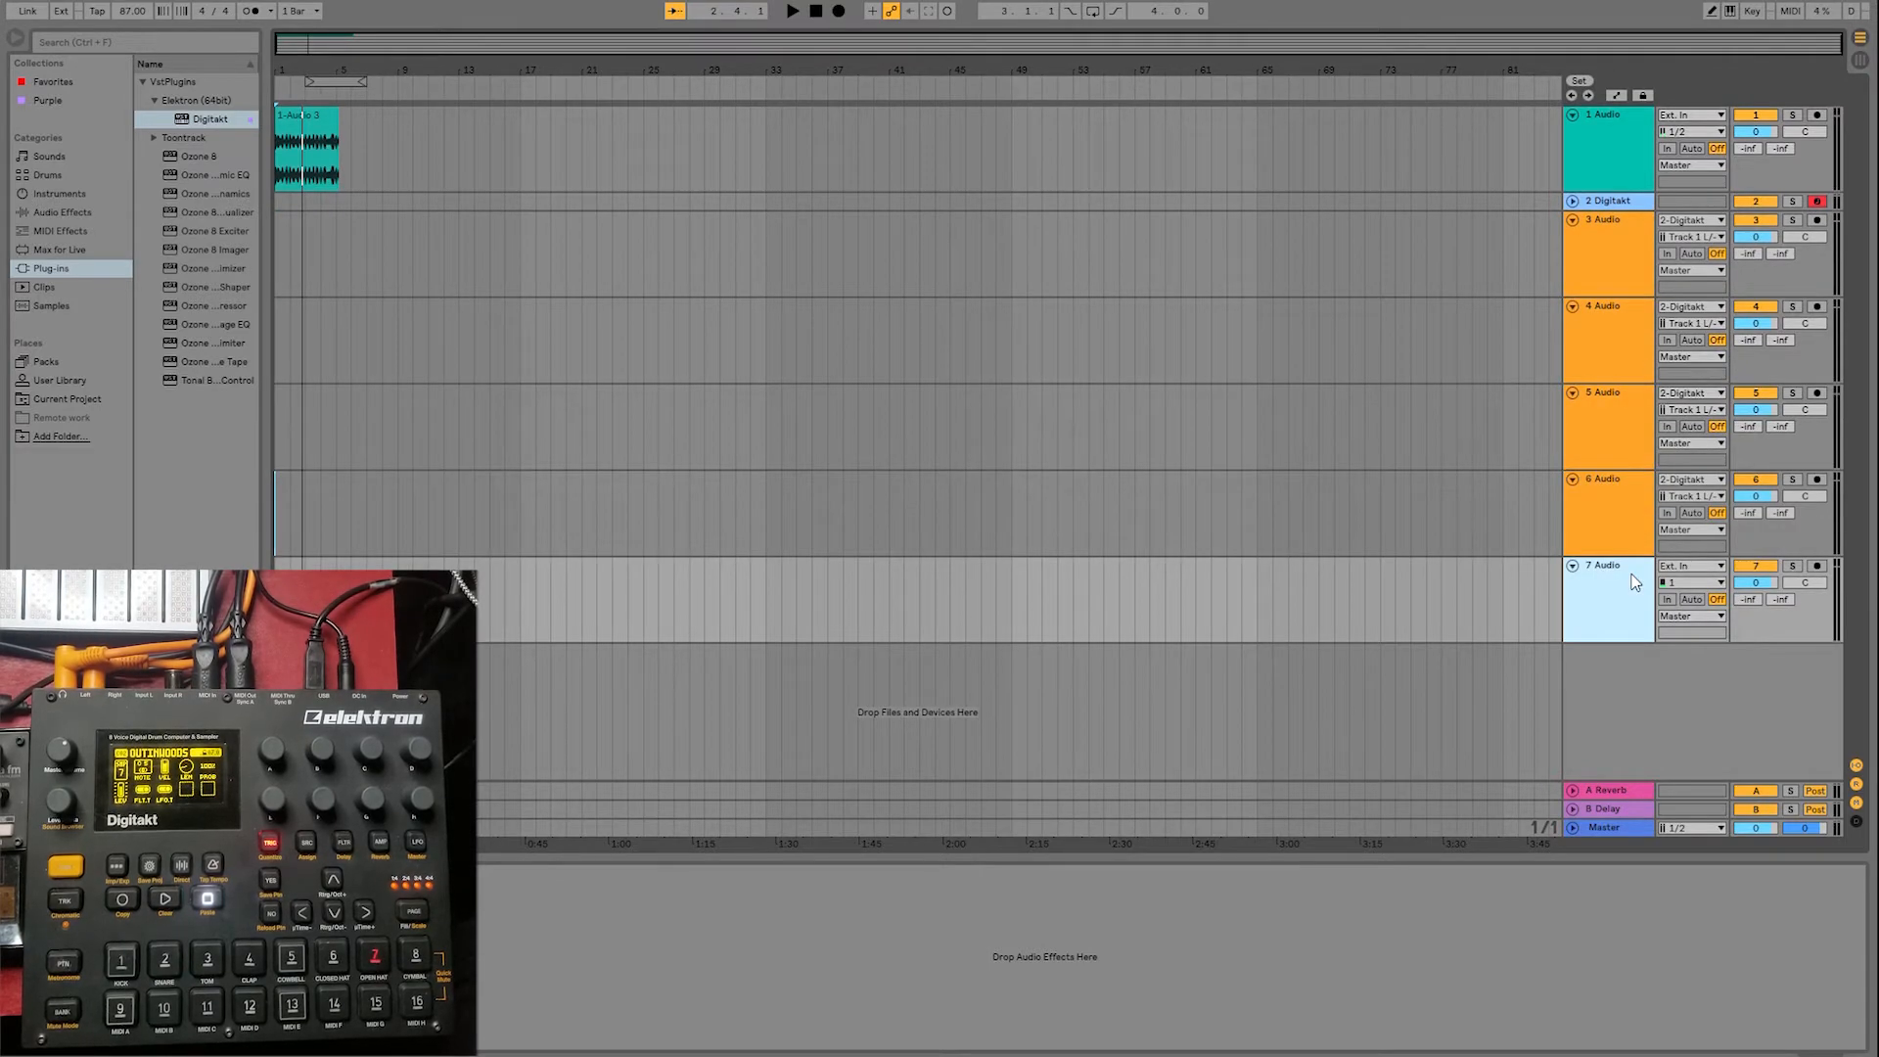
{"action": "key", "text": "Delete"}
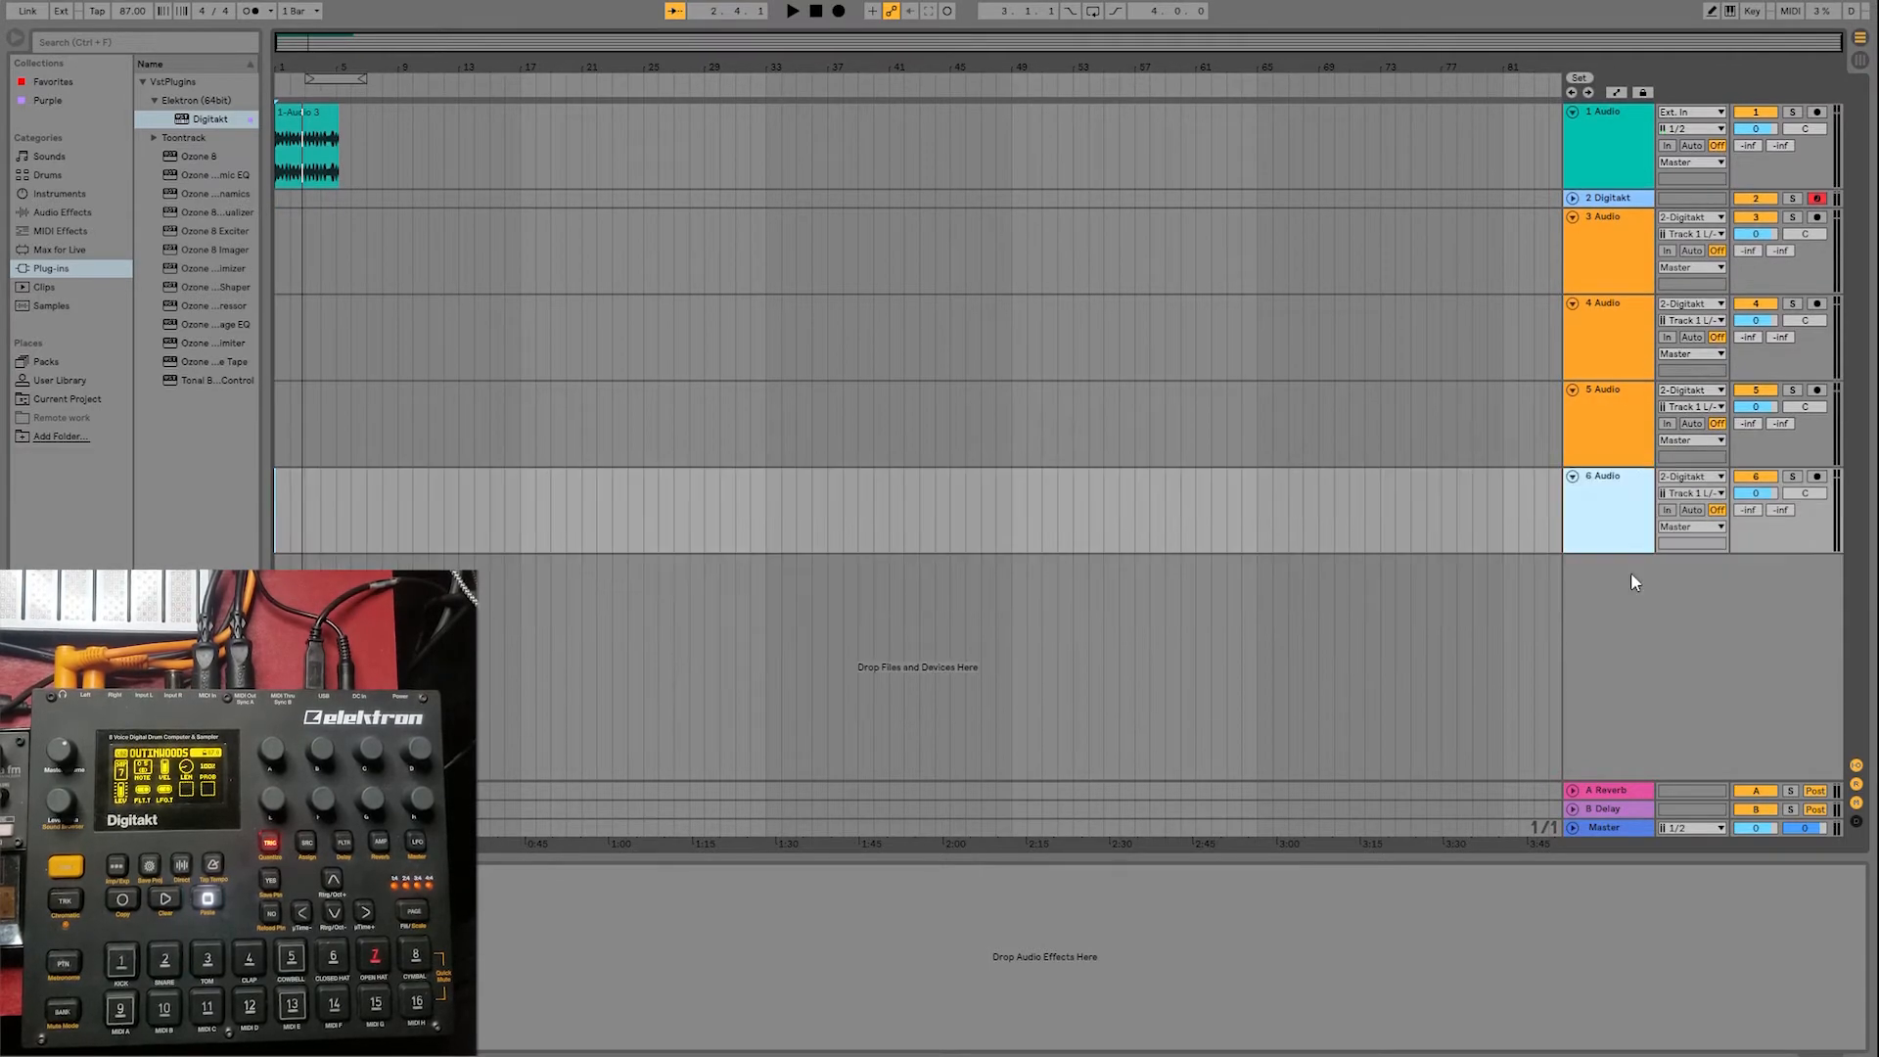
- Set the inputs of 4, 5 and 6 Audio to Digitakt Tracks 2, 3 and 4, and arm tracks 3 to 6 for recording
{"action": "left_click", "coordinate": [1688, 306]}
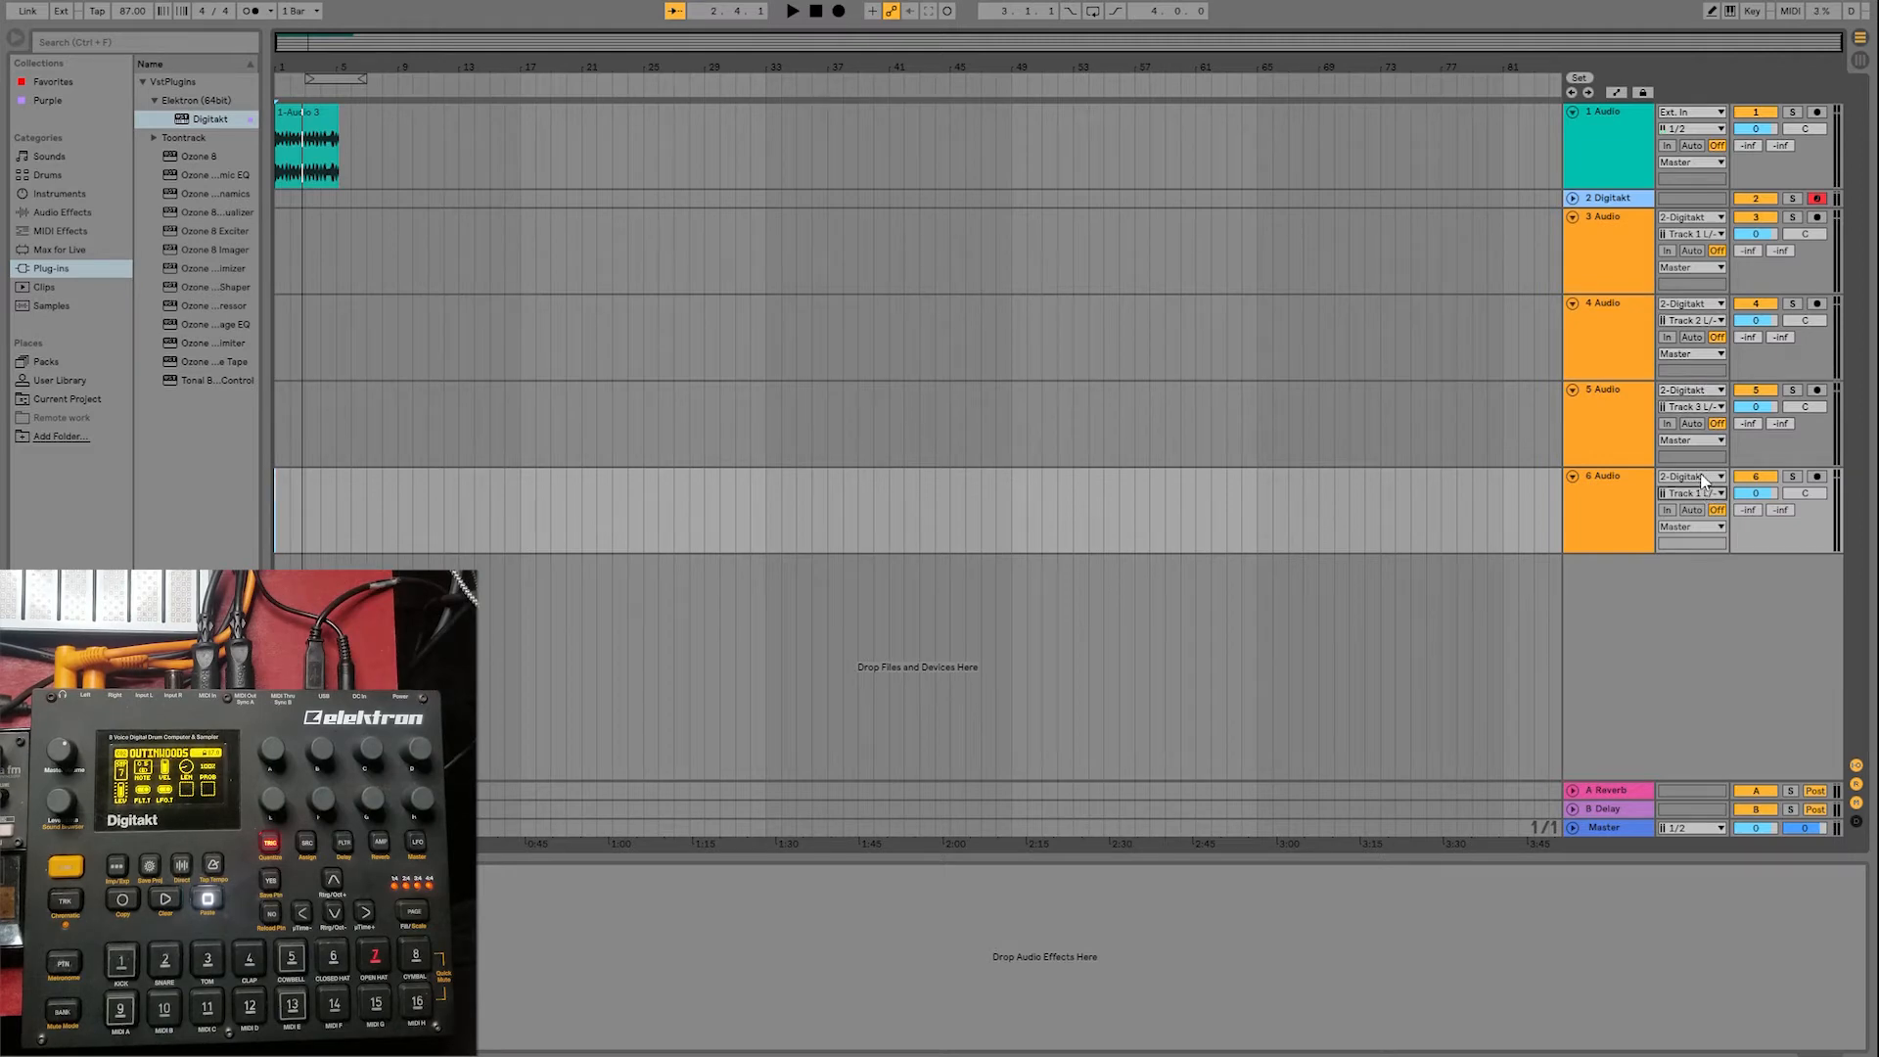
{"action": "left_click", "coordinate": [1693, 580]}
{"action": "left_click", "coordinate": [1818, 216]}
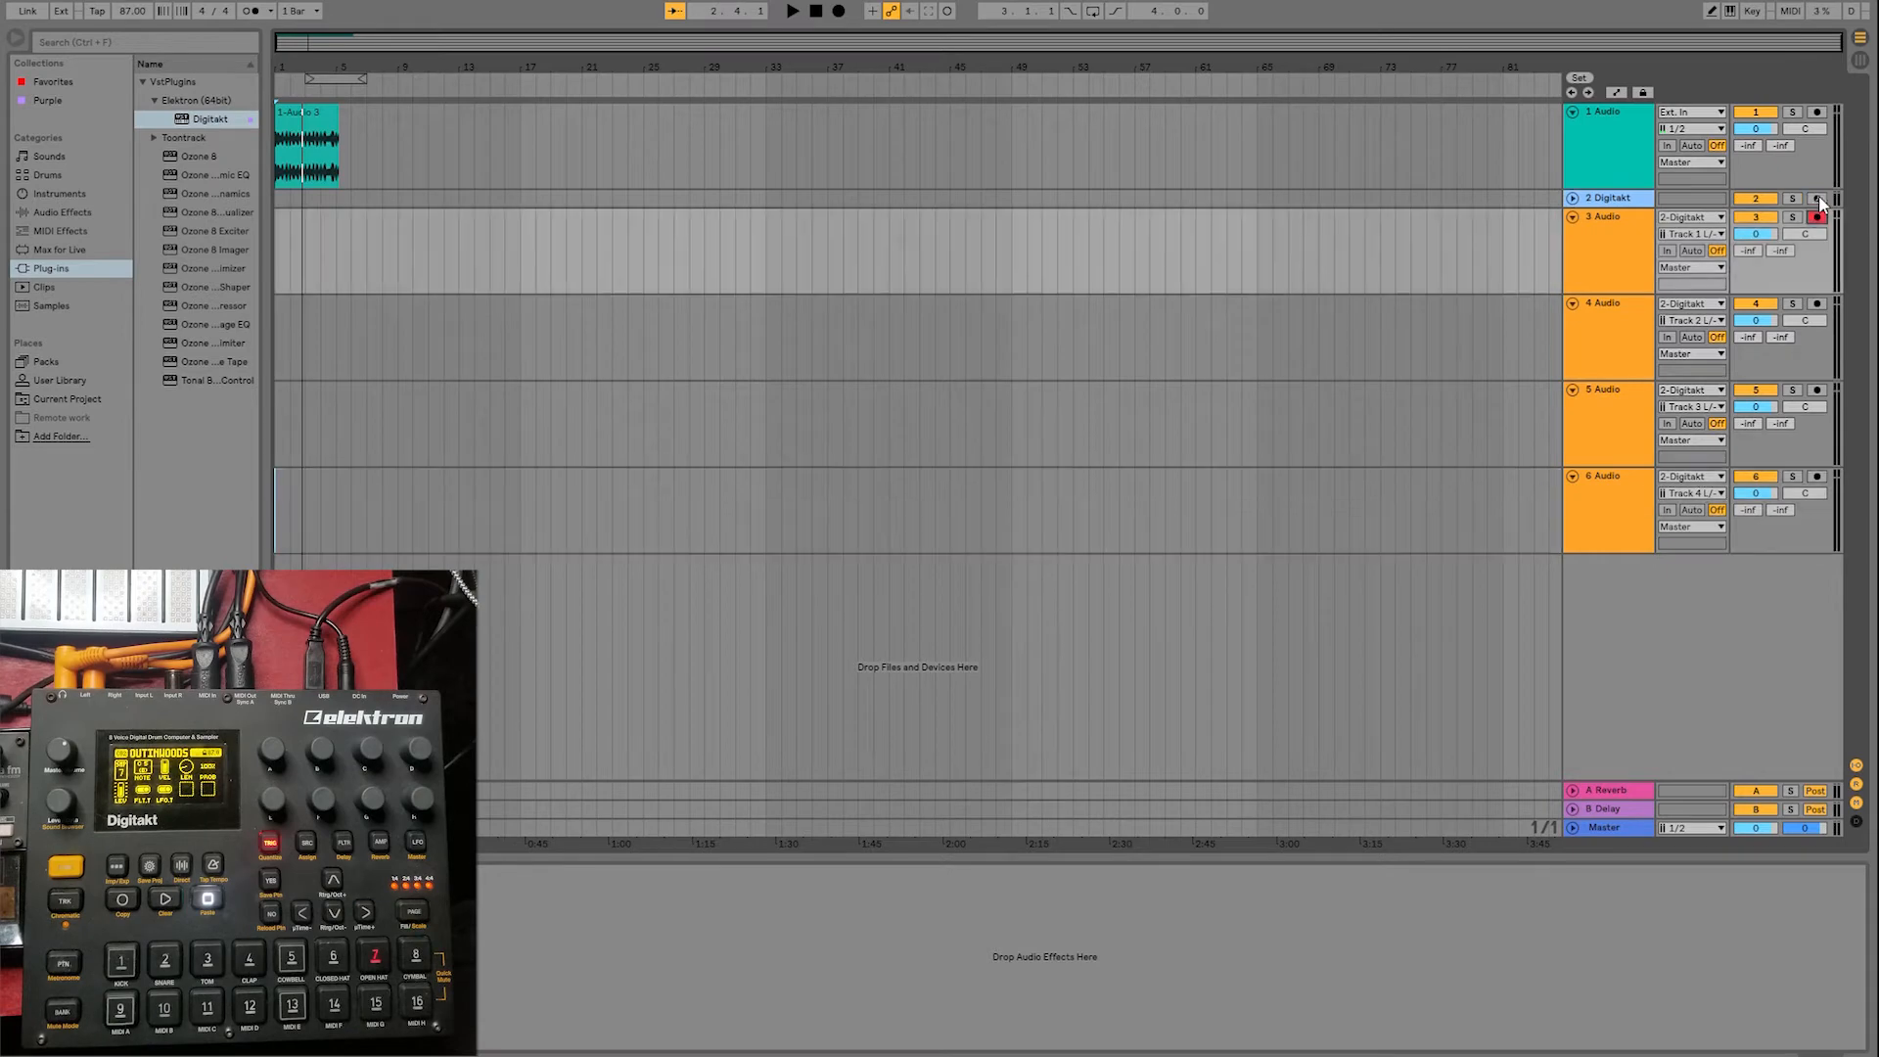
{"action": "left_click", "coordinate": [1818, 303], "text": "ctrl"}
{"action": "left_click", "coordinate": [1817, 390], "text": "ctrl"}
{"action": "left_click", "coordinate": [1818, 474], "text": "ctrl"}
- Mute 1 Audio and record about four bars onto the four armed Digitakt tracks from the start of the arrangement
{"action": "left_click", "coordinate": [817, 4]}
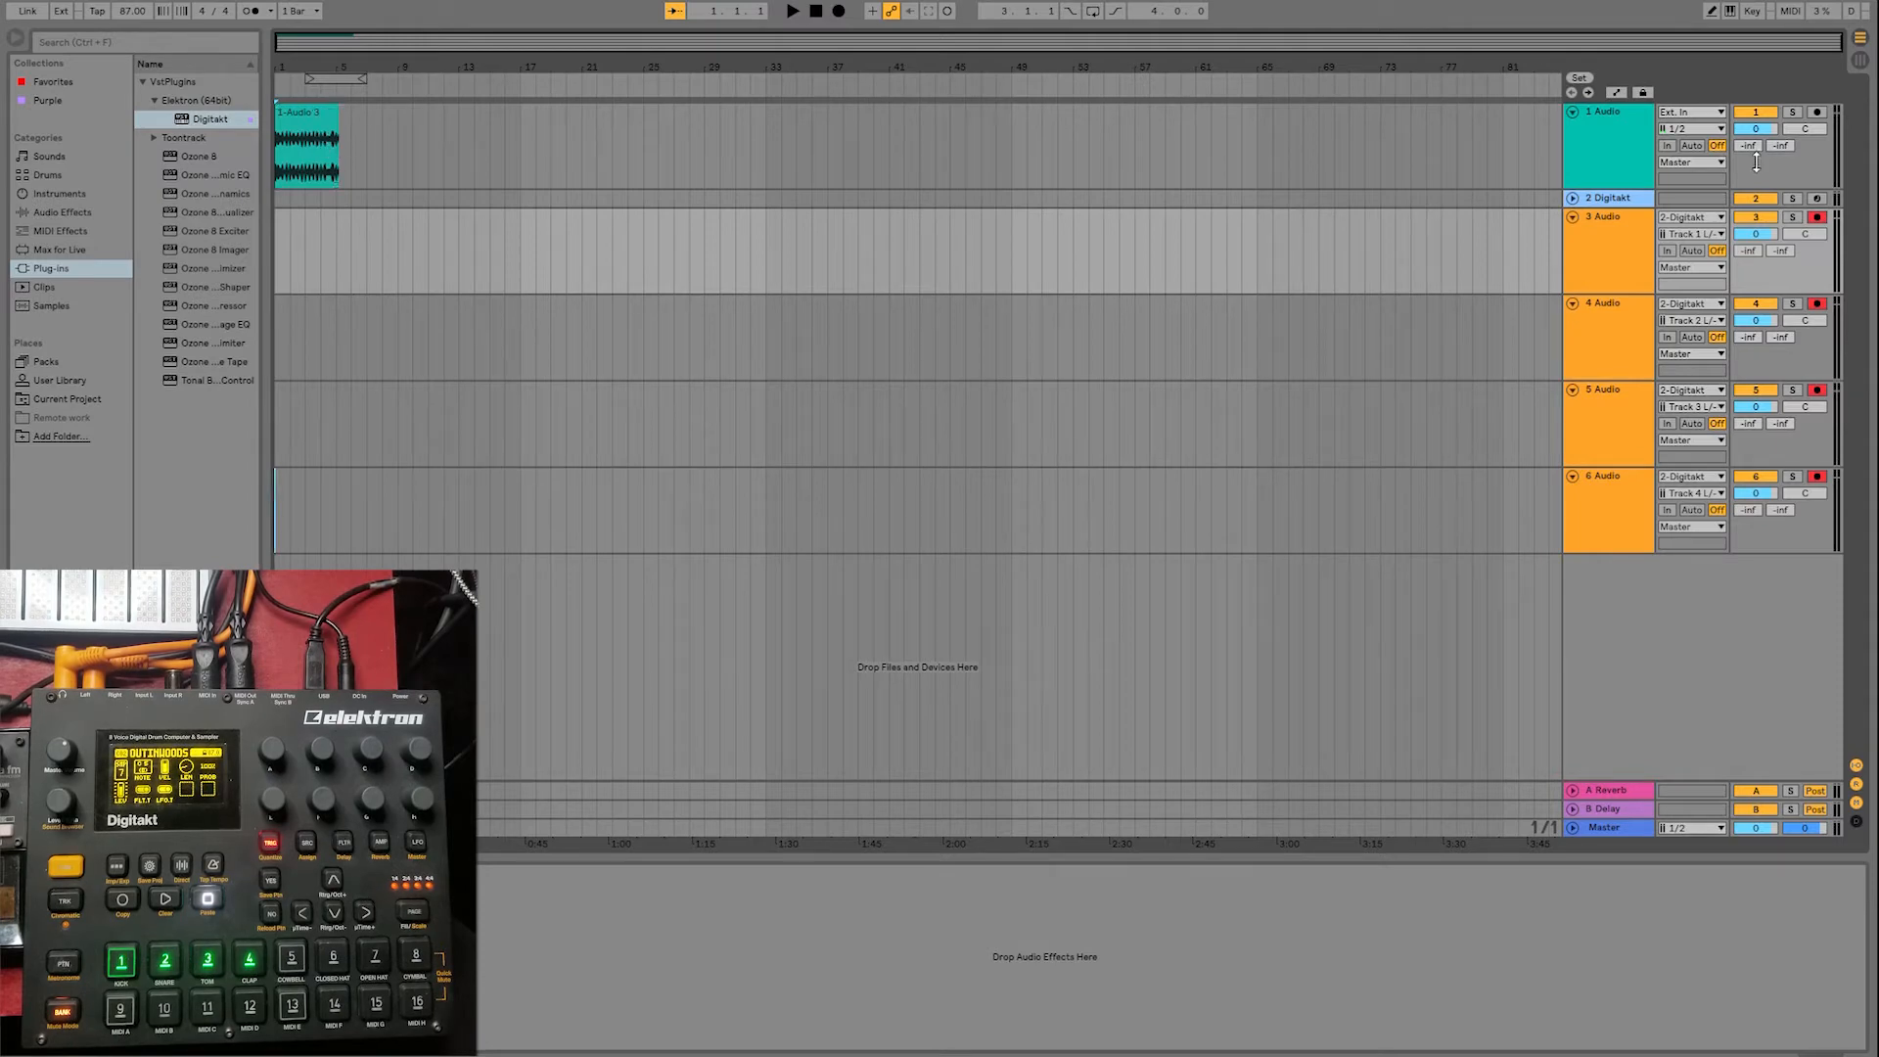
{"action": "left_click", "coordinate": [1755, 112]}
{"action": "left_click", "coordinate": [841, 9]}
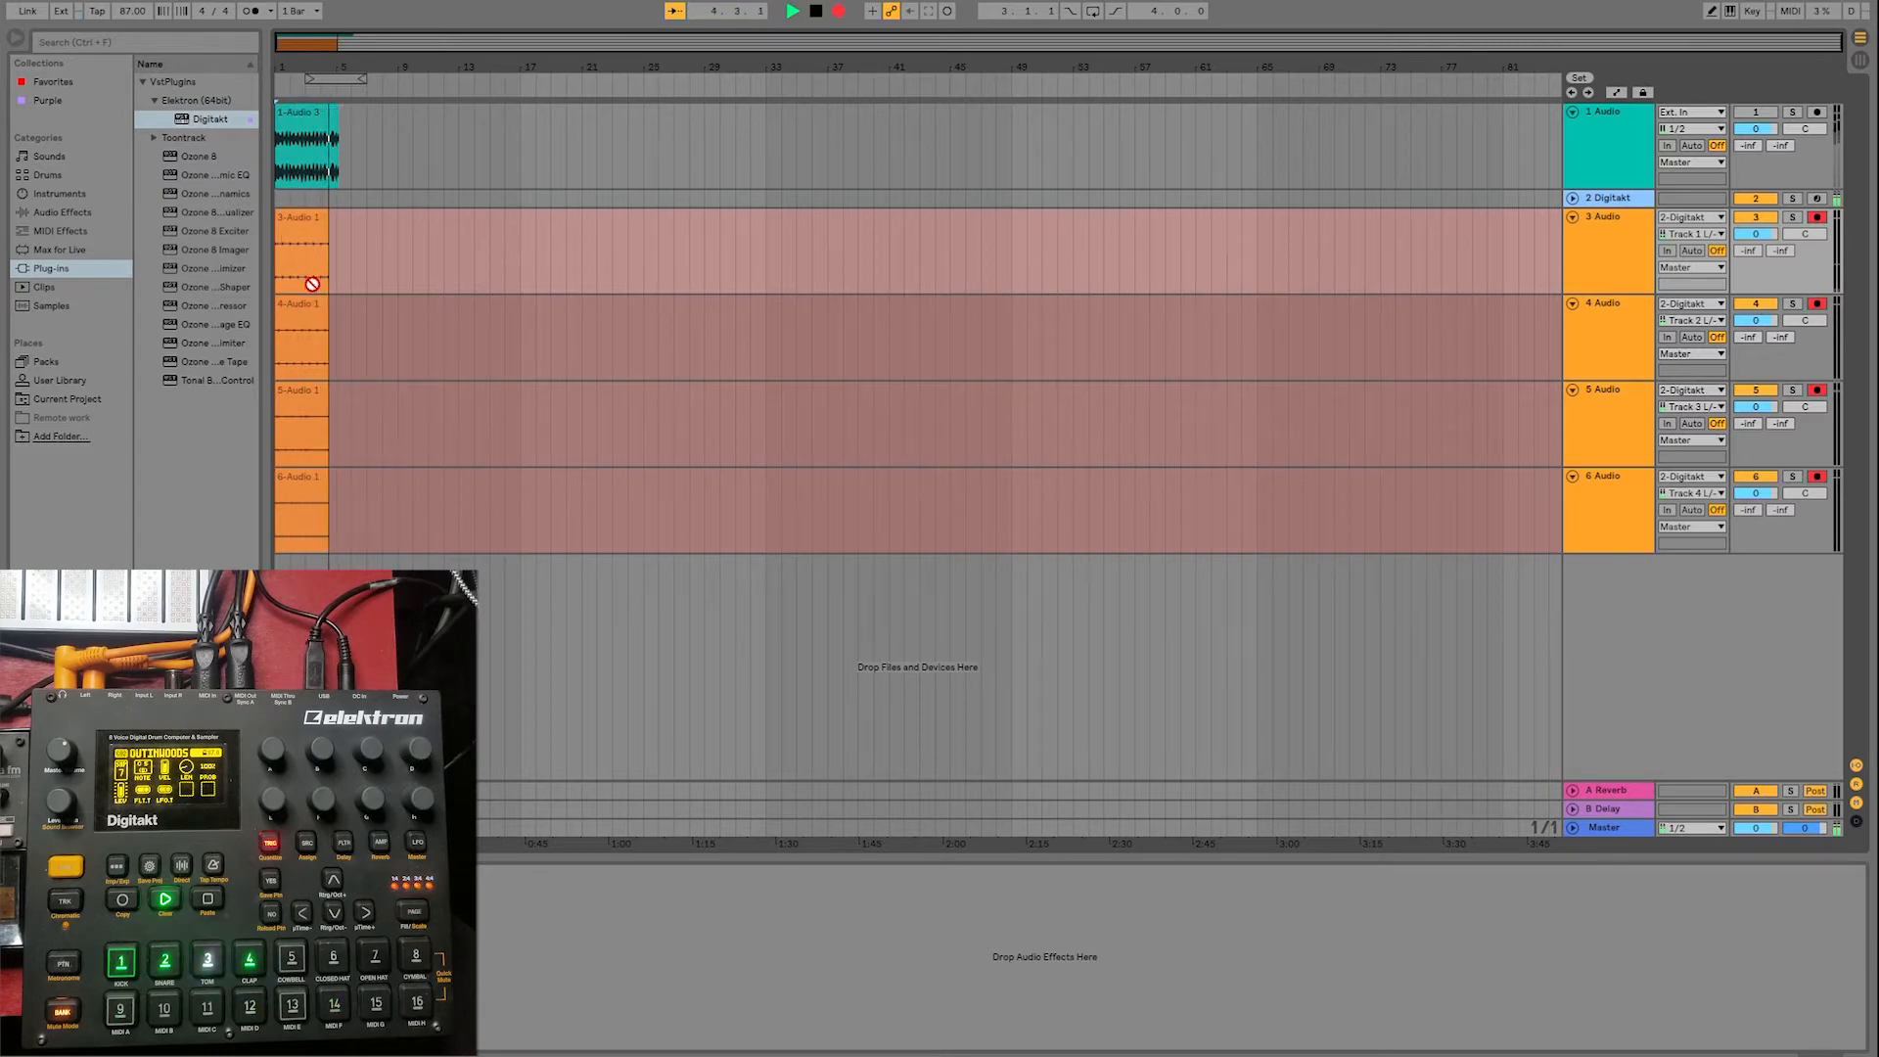
{"action": "left_click", "coordinate": [817, 10]}
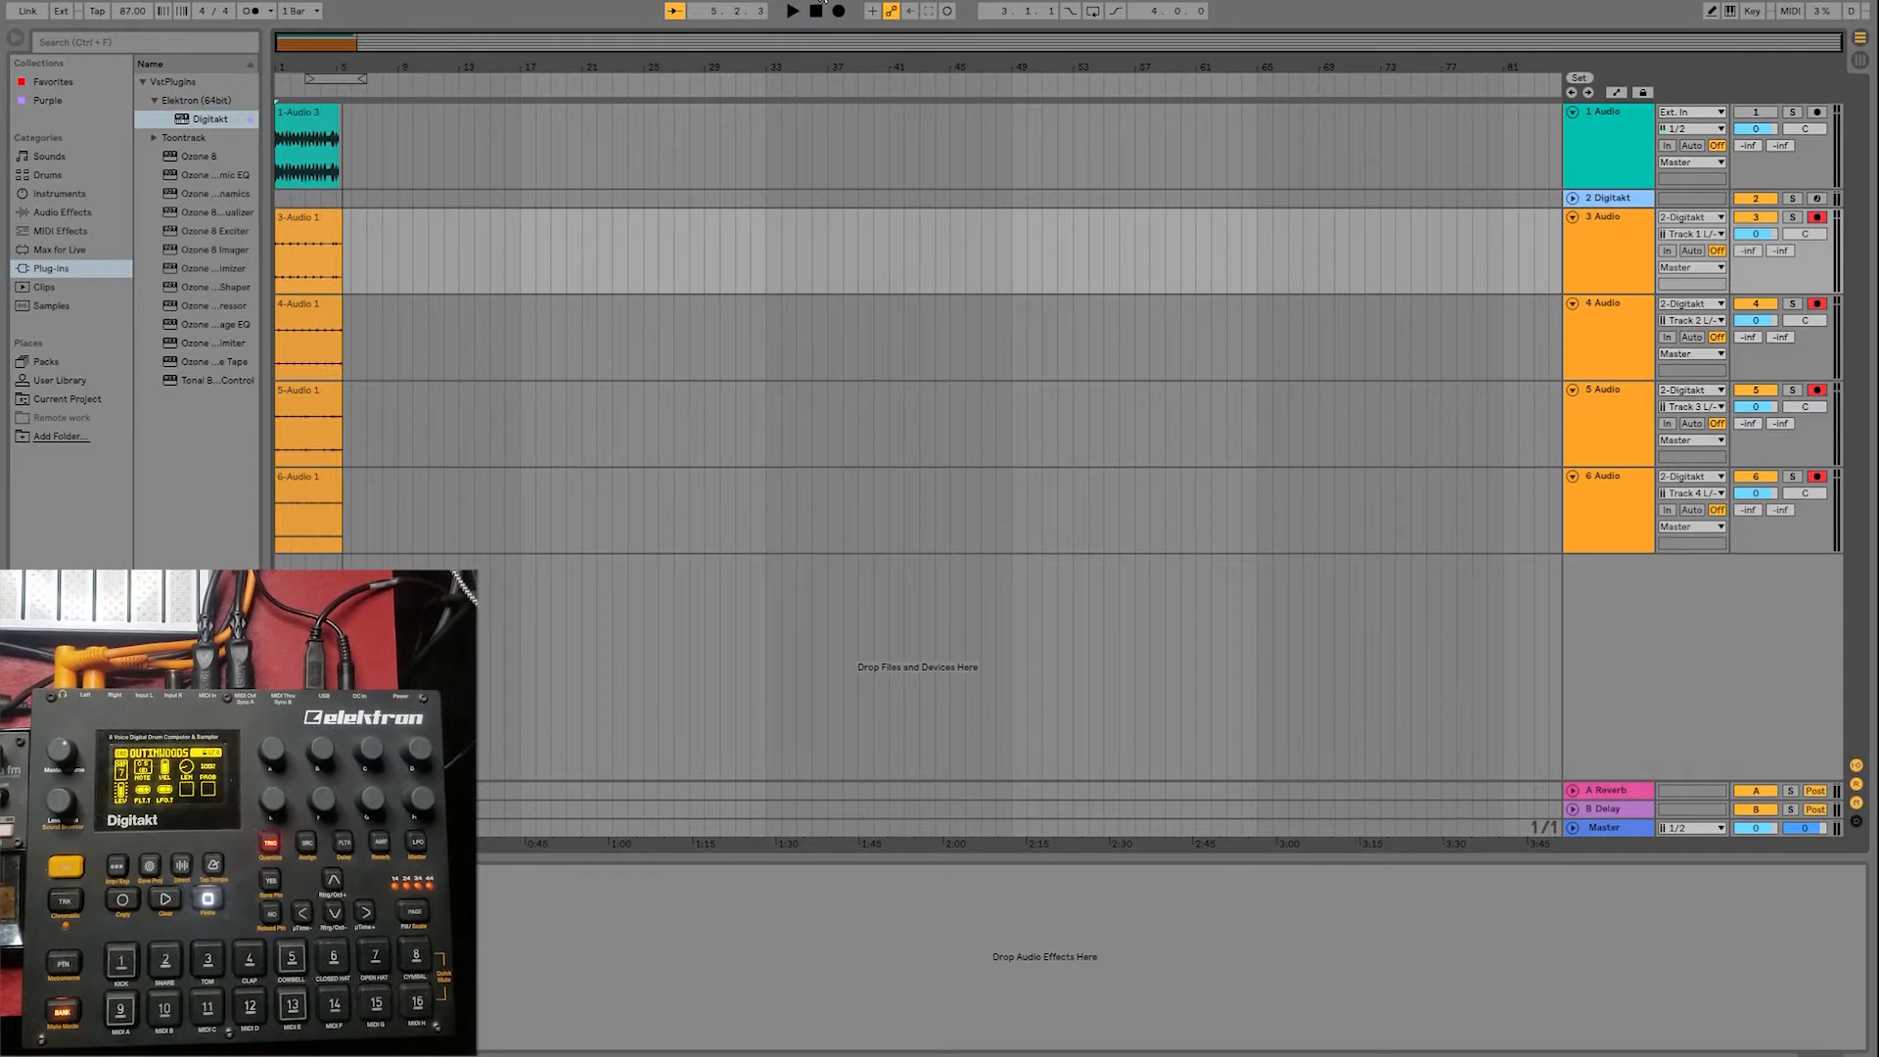
{"action": "left_click", "coordinate": [813, 7]}
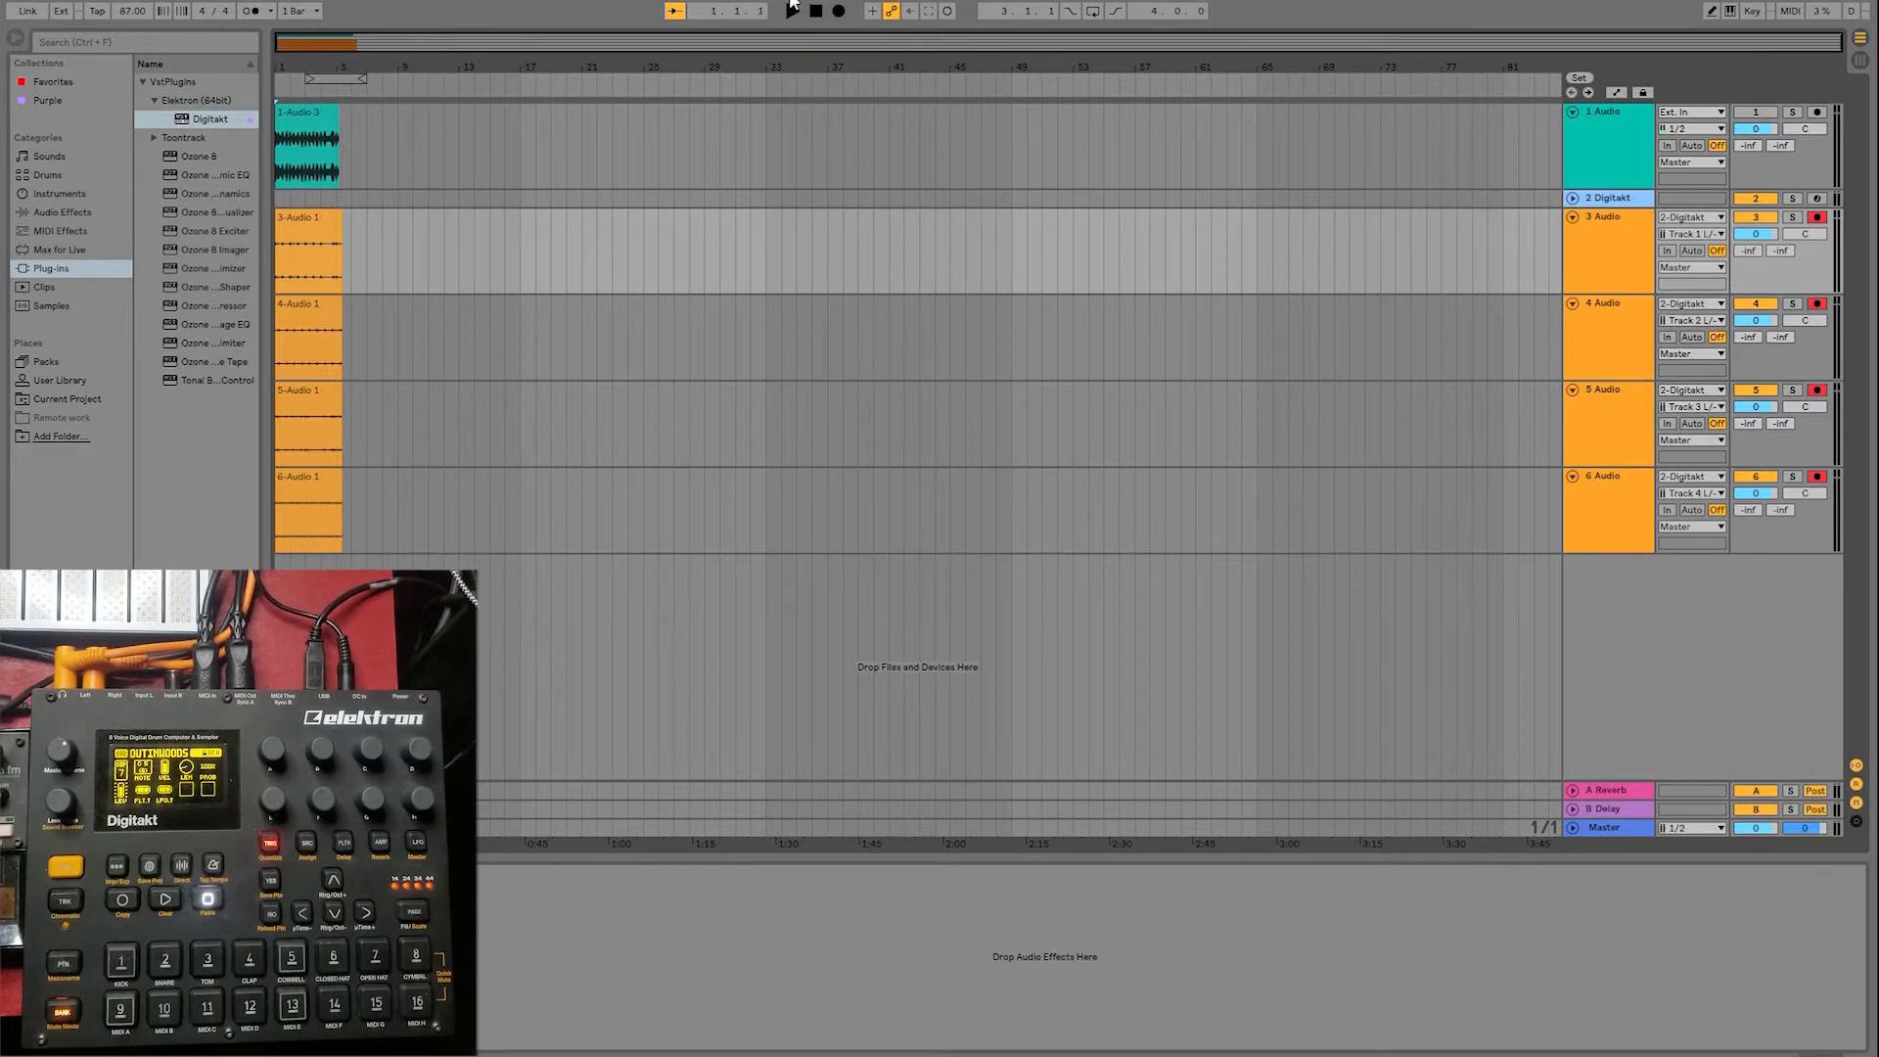
- Play the multitrack recording from the start and set the volume of 4 Audio to -1.6 dB
{"action": "left_click", "coordinate": [793, 8]}
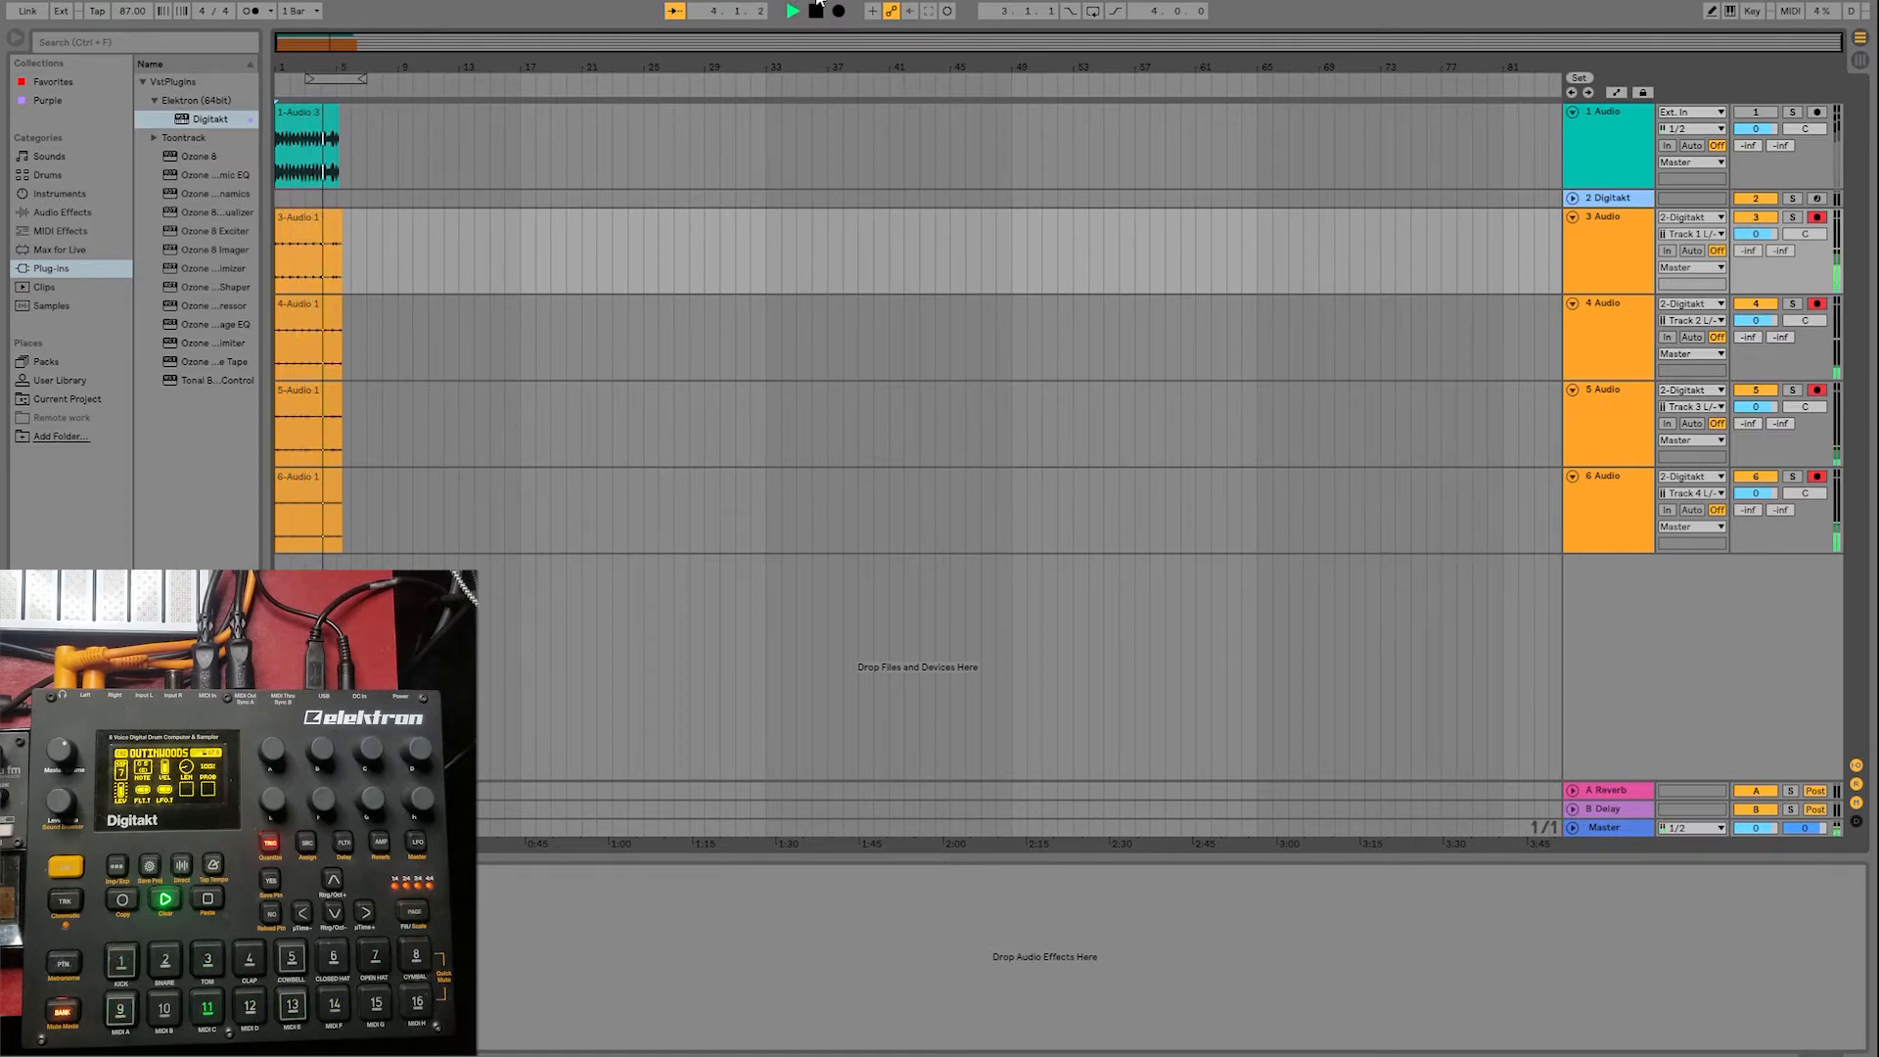
{"action": "left_click", "coordinate": [816, 9]}
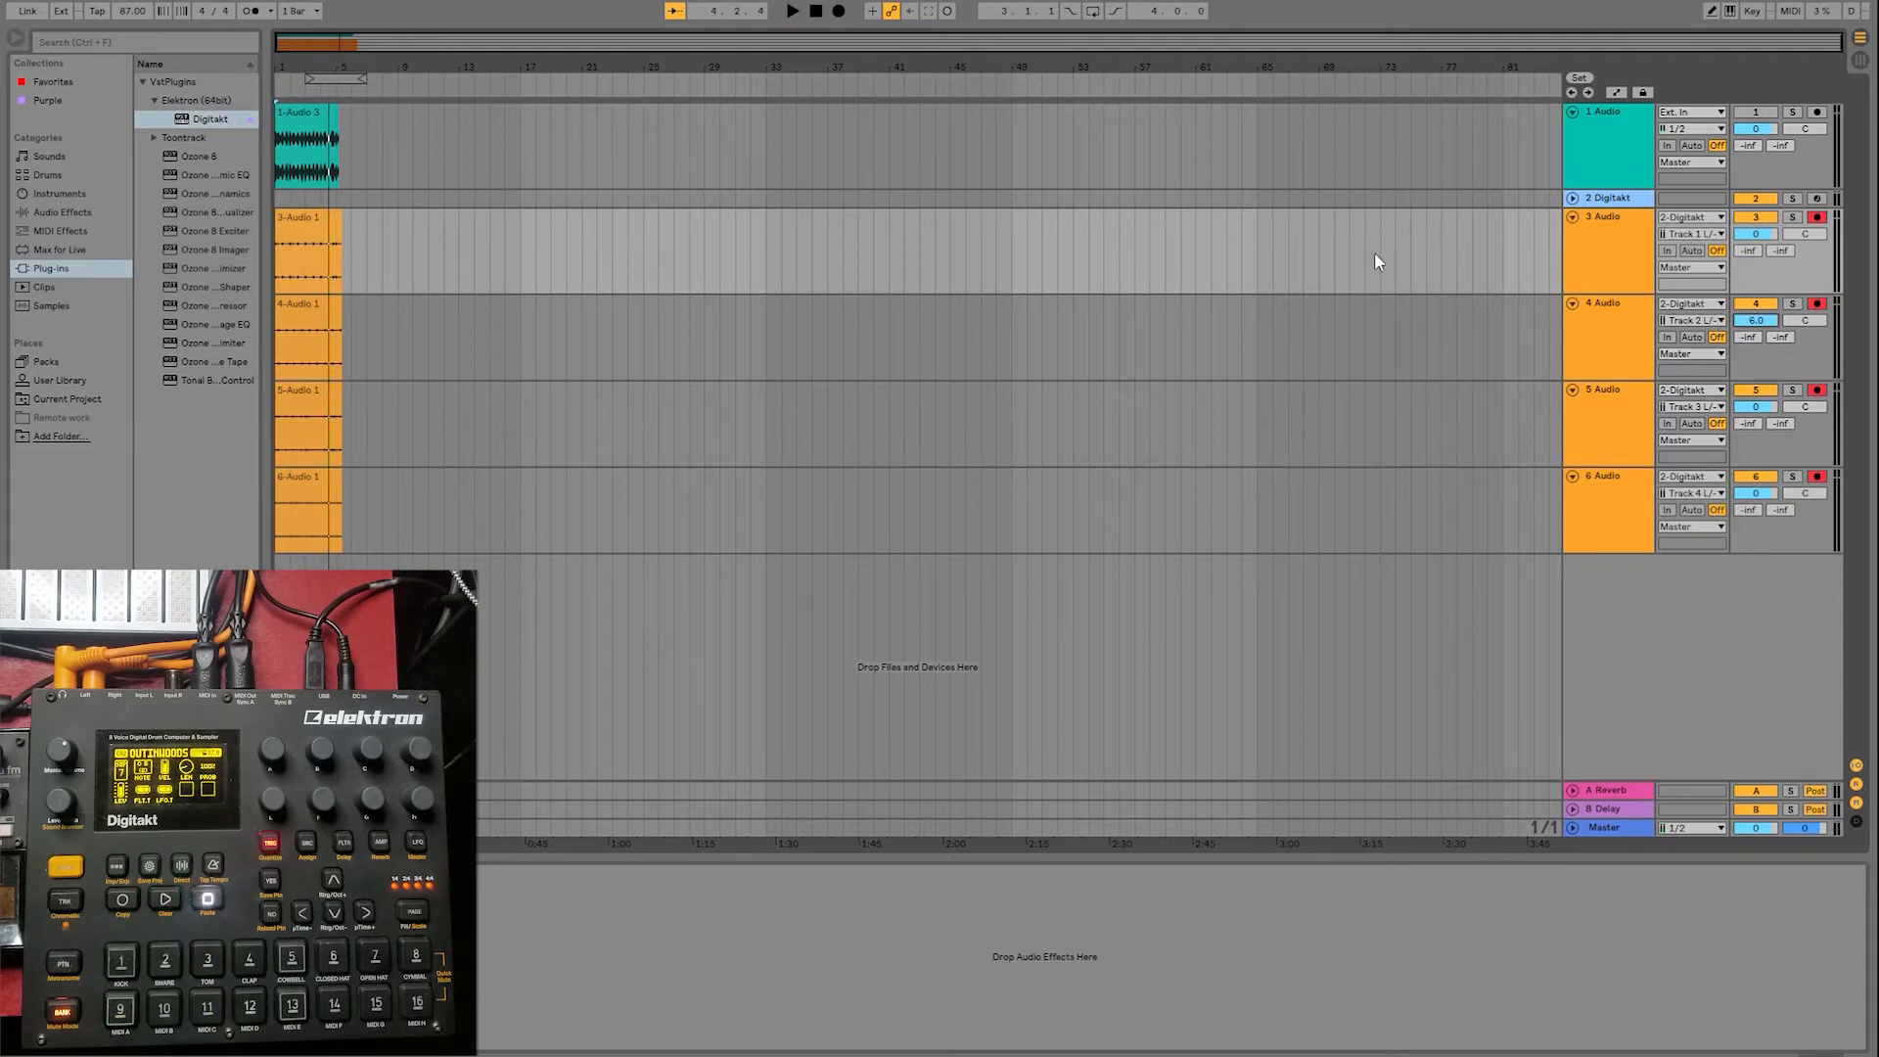
{"action": "left_click", "coordinate": [816, 8]}
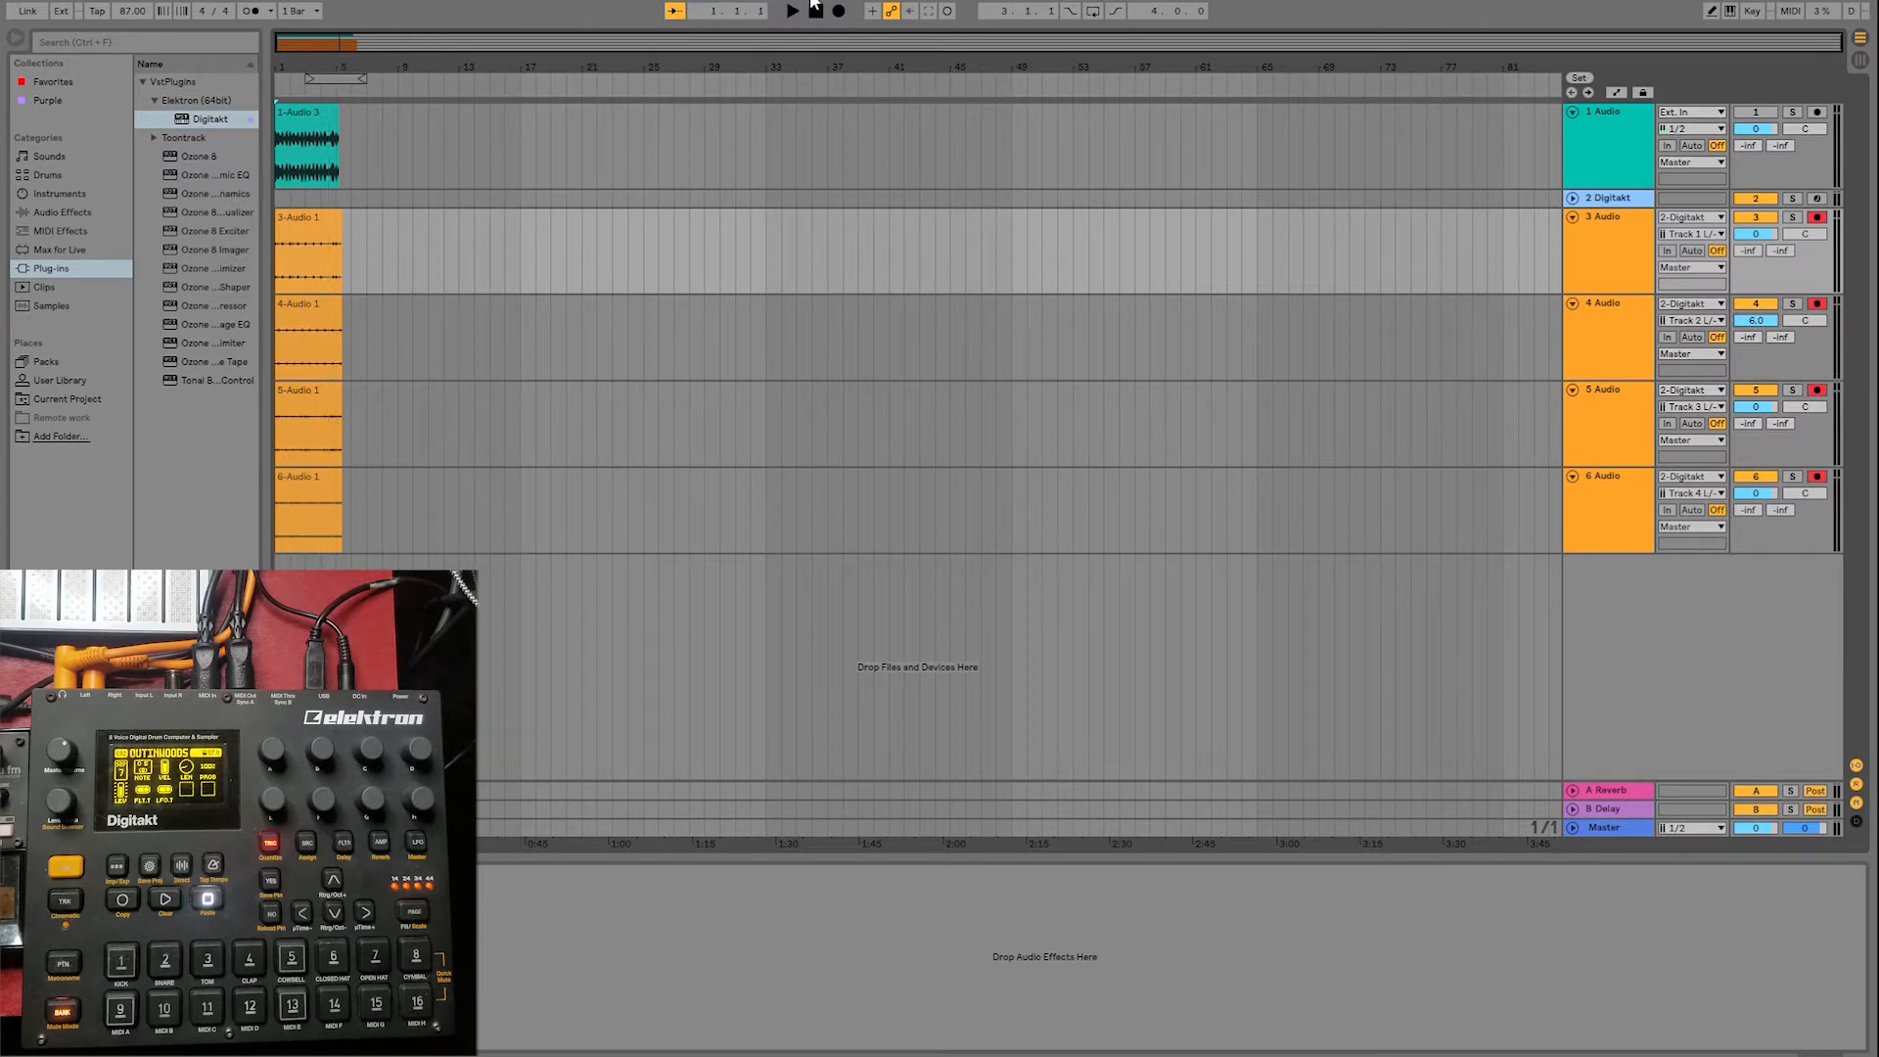
{"action": "left_click", "coordinate": [789, 5]}
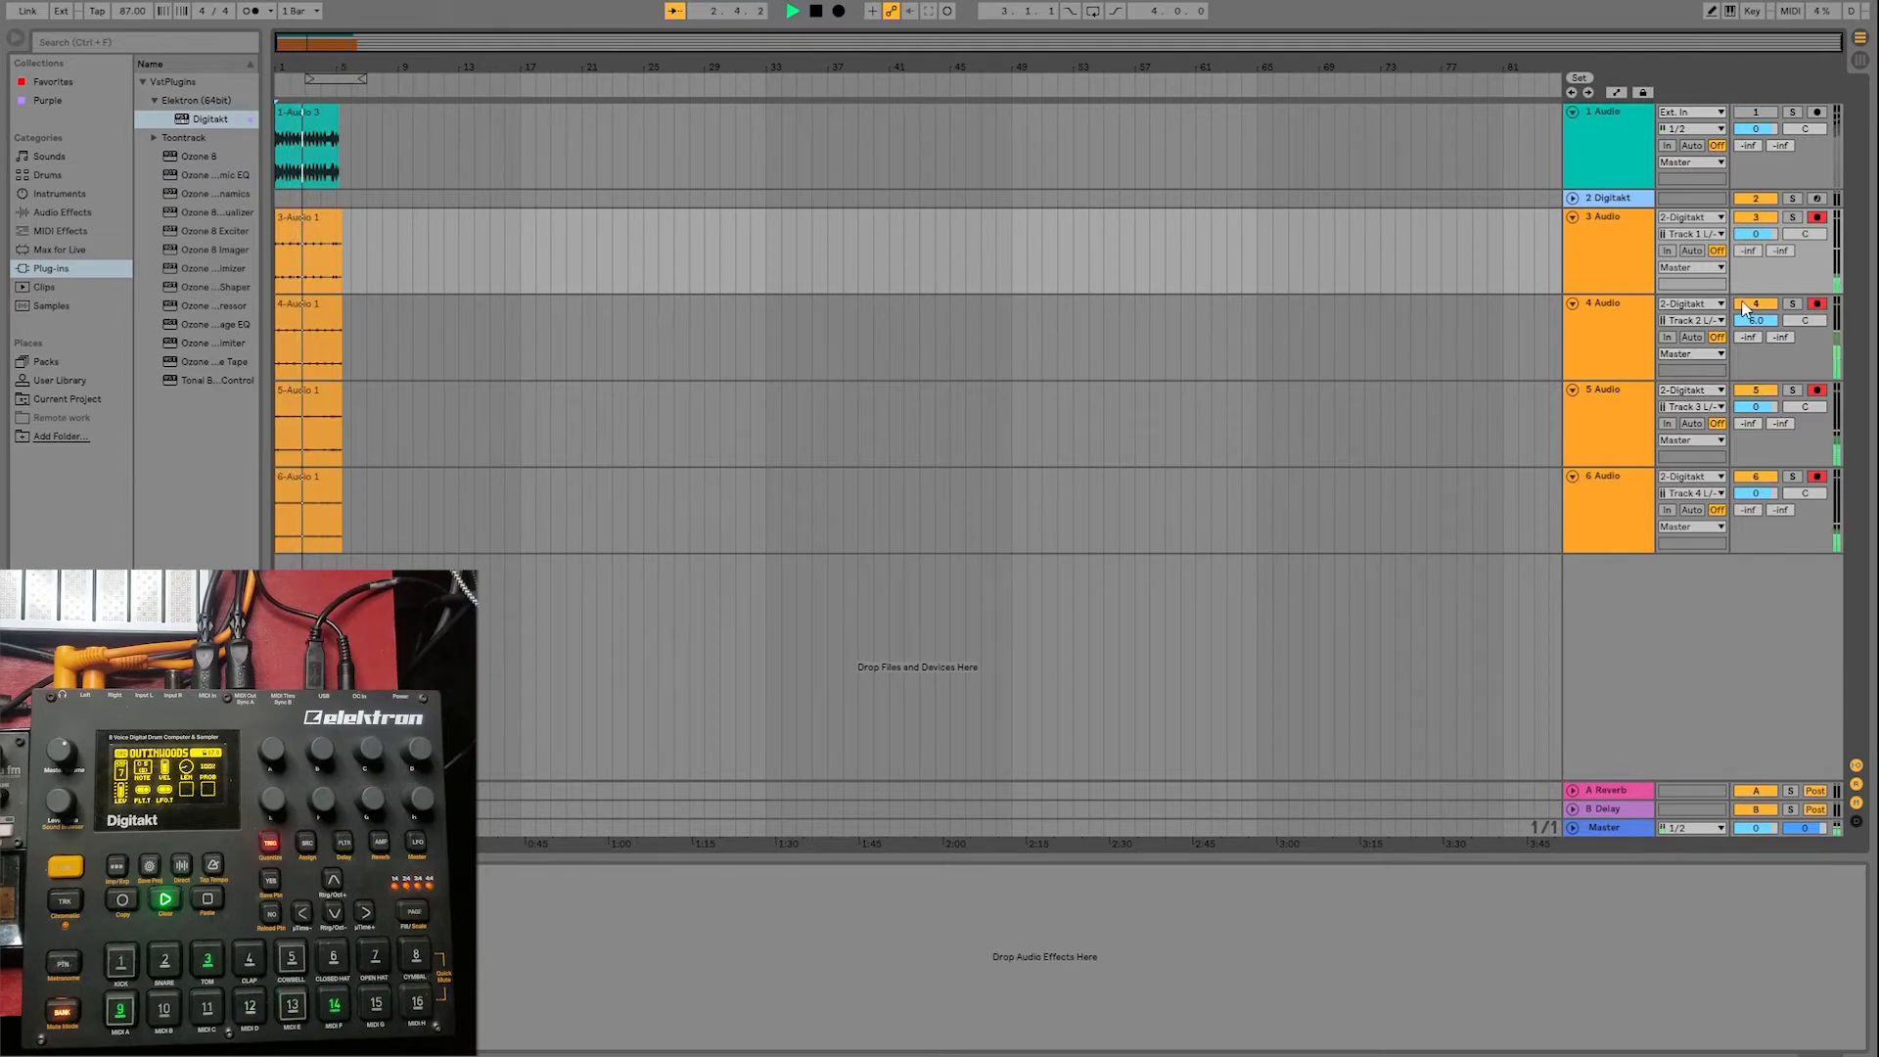
{"action": "left_click_drag", "start_coordinate": [1755, 320], "coordinate": [1755, 359]}
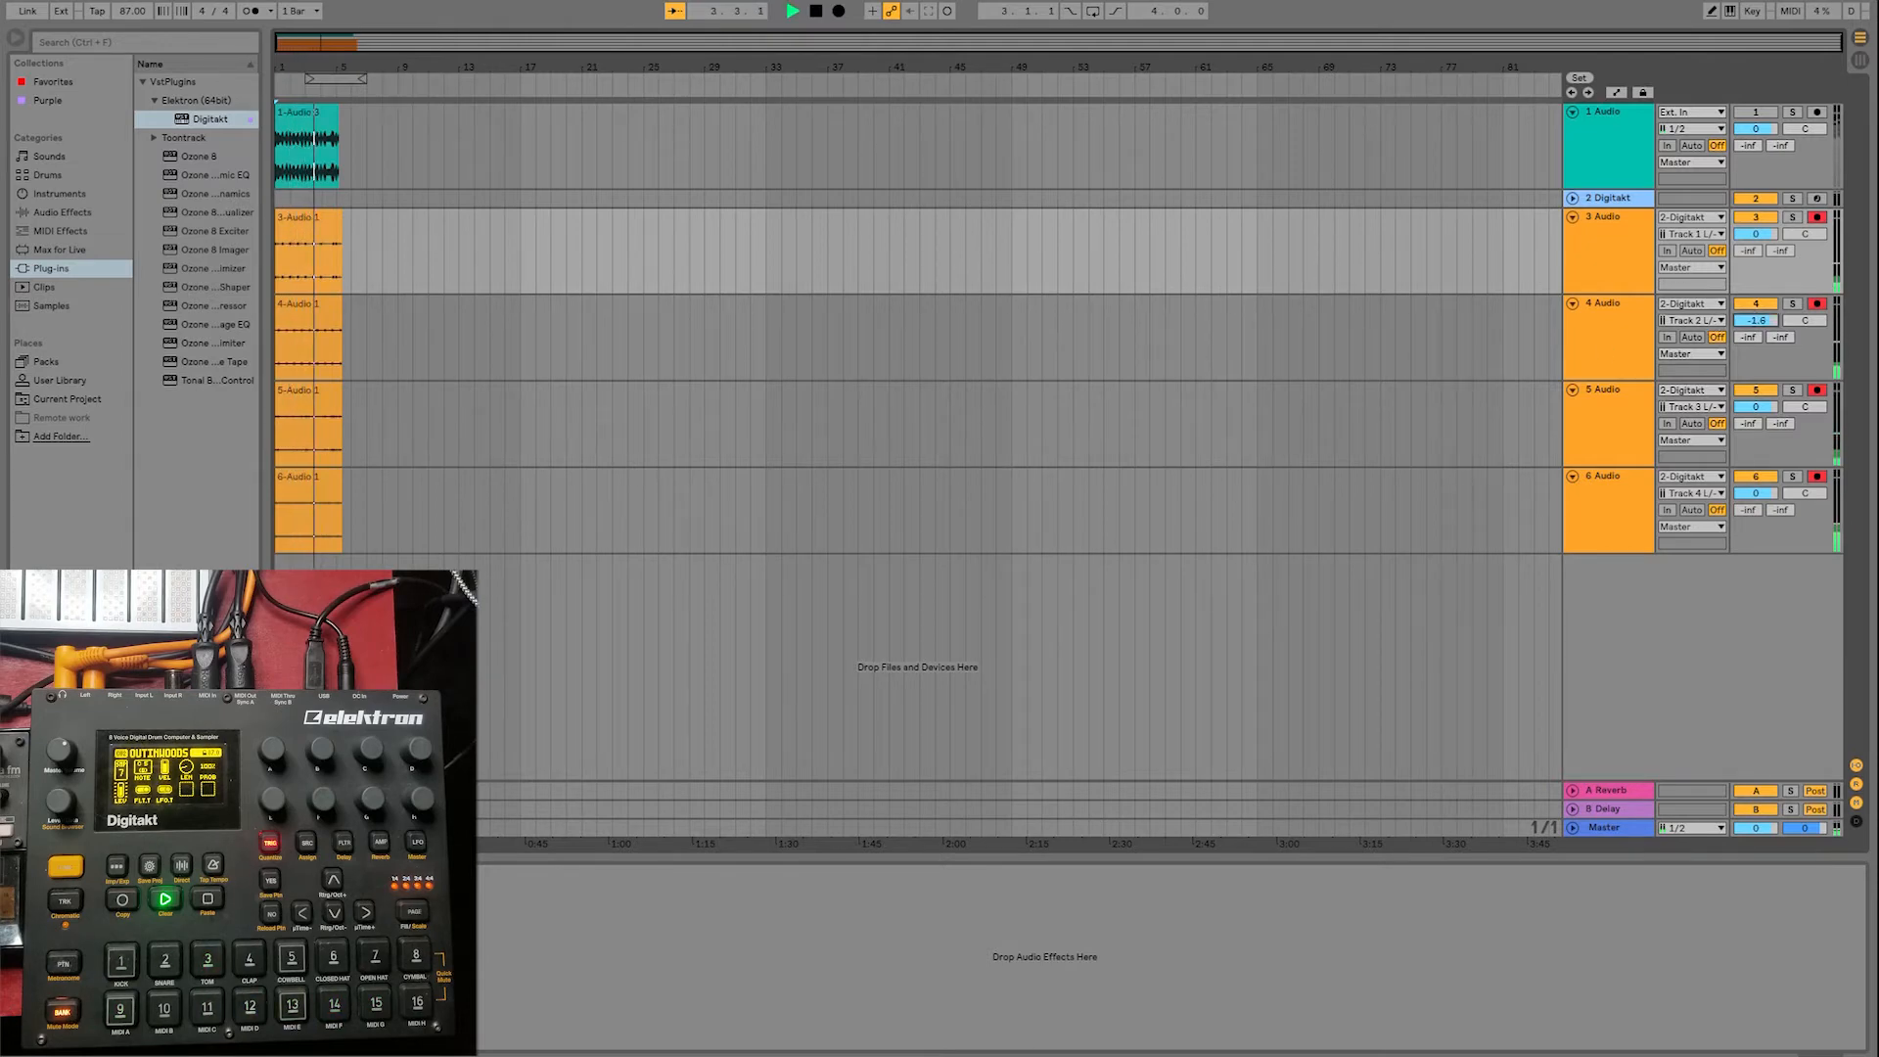
{"action": "left_click", "coordinate": [816, 10]}
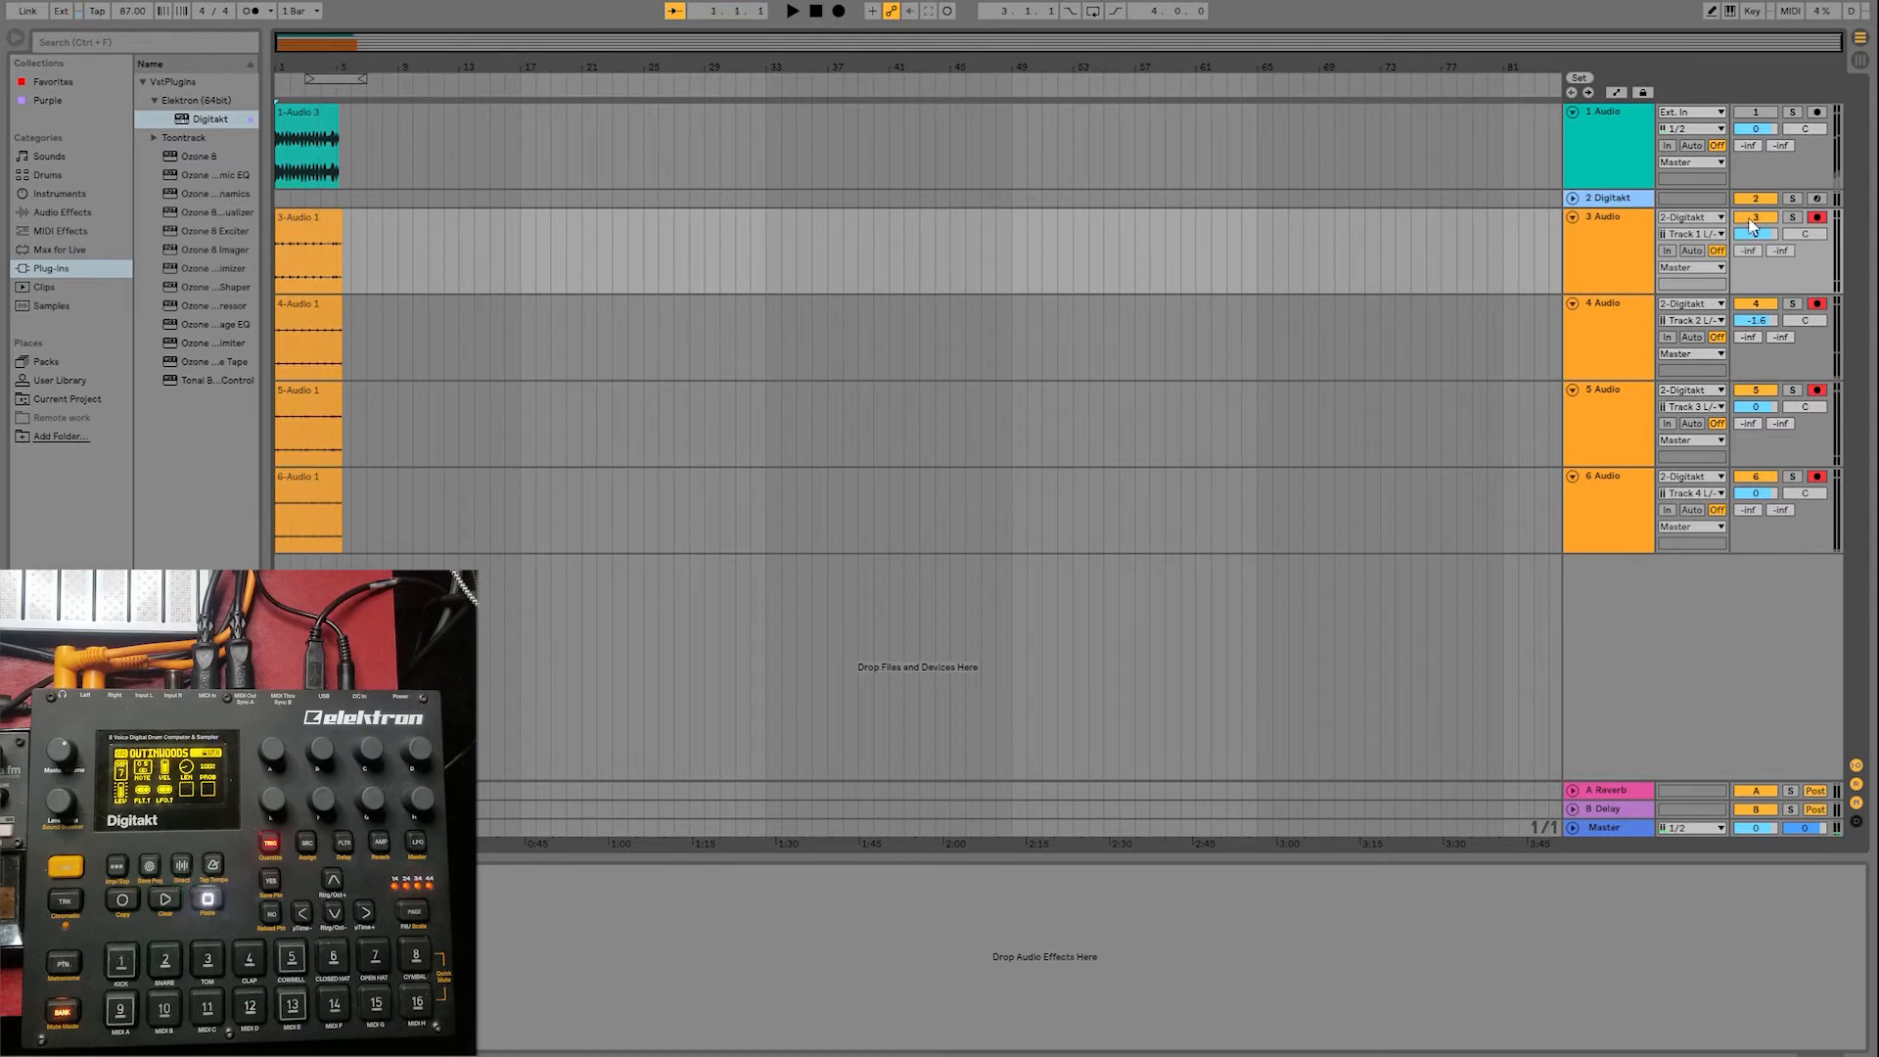
- Group the four Digitakt audio tracks, 3 to 6 Audio, and mute the group
{"action": "left_click", "coordinate": [1620, 230]}
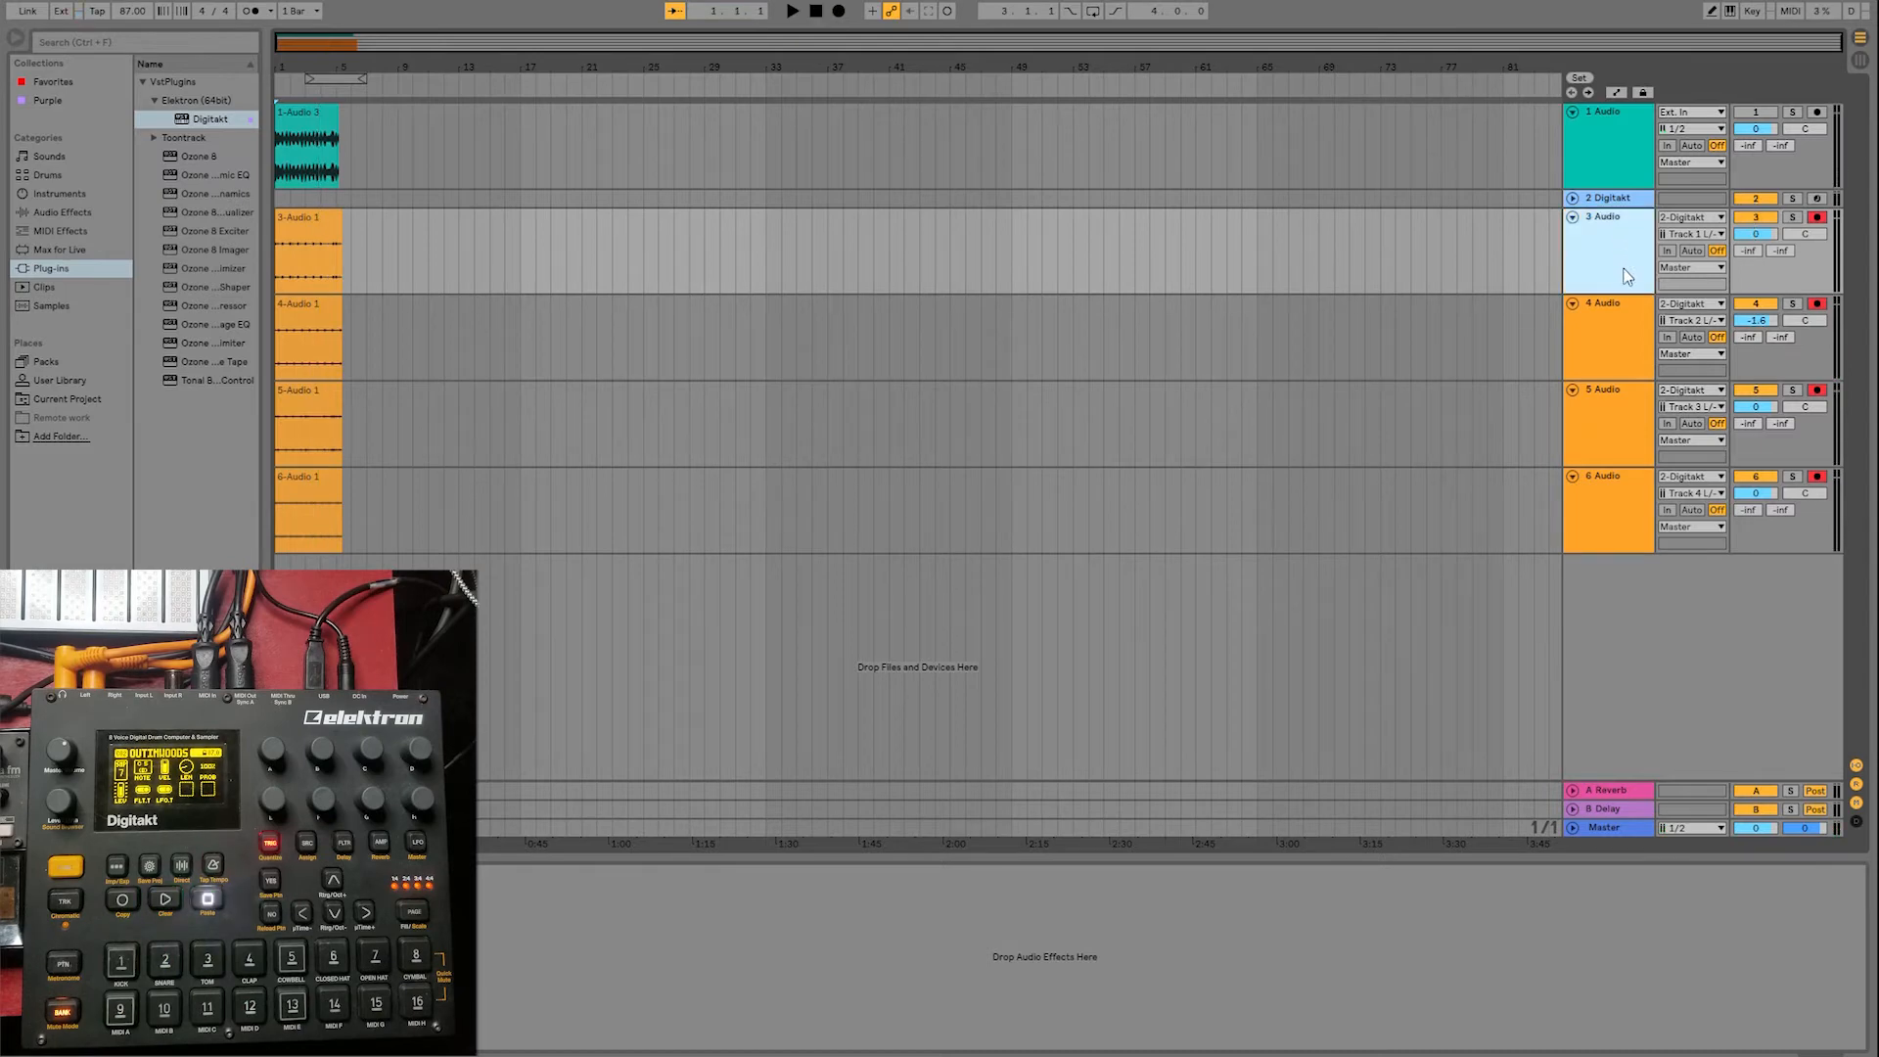
{"action": "key", "text": "Down"}
{"action": "left_click", "coordinate": [1620, 391], "text": "shift"}
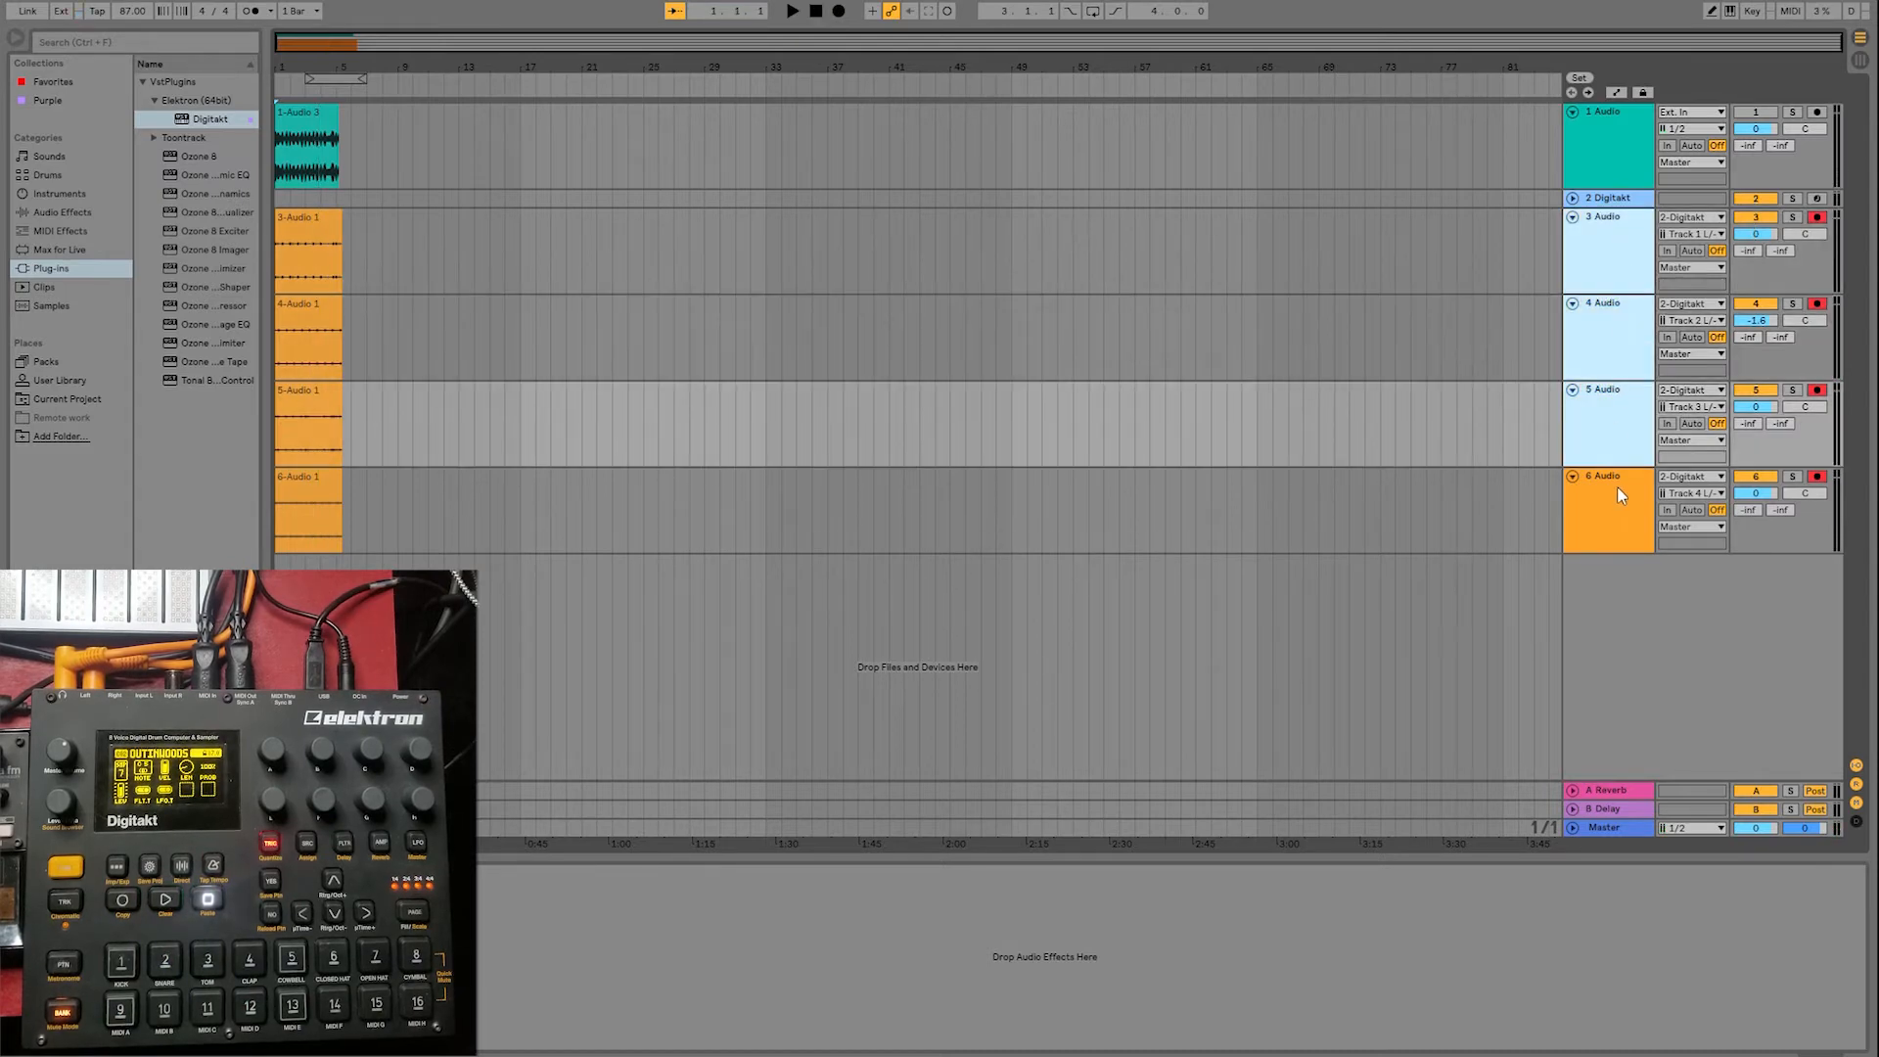
{"action": "left_click", "coordinate": [1617, 485], "text": "shift"}
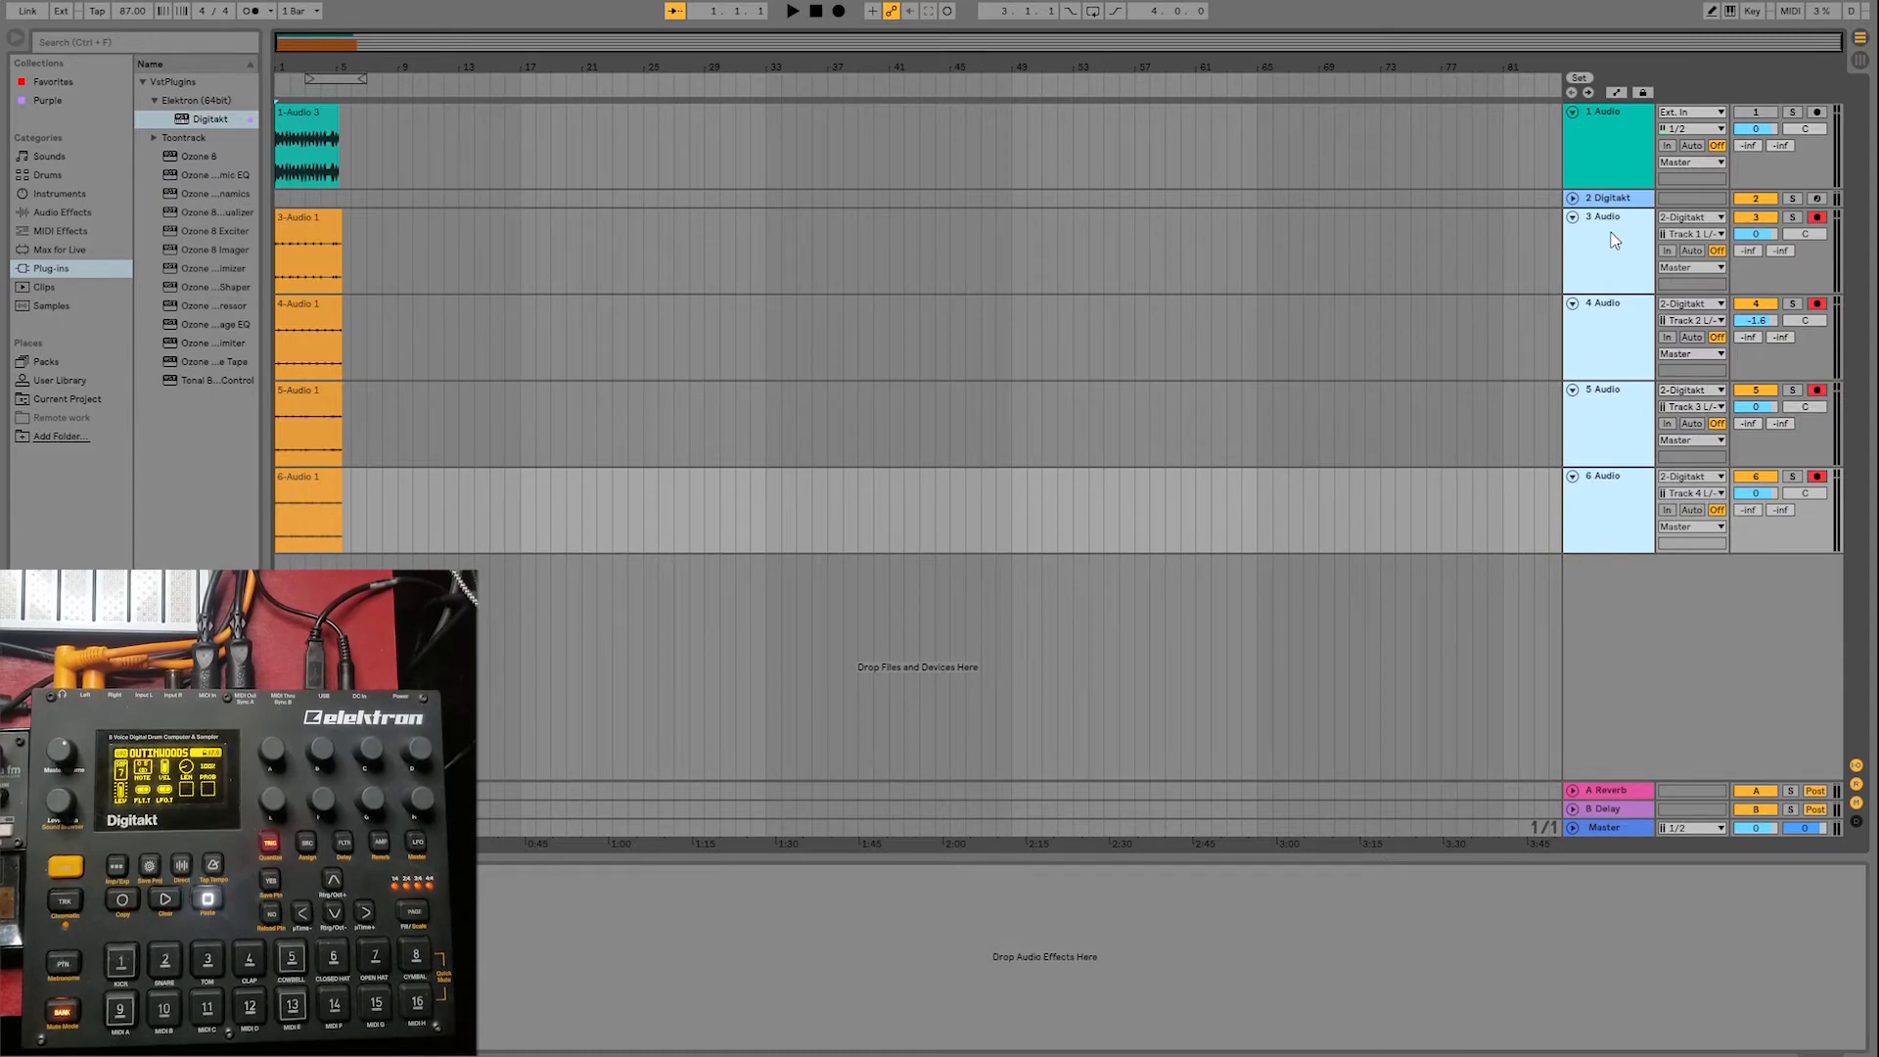
{"action": "key", "text": "ctrl+g"}
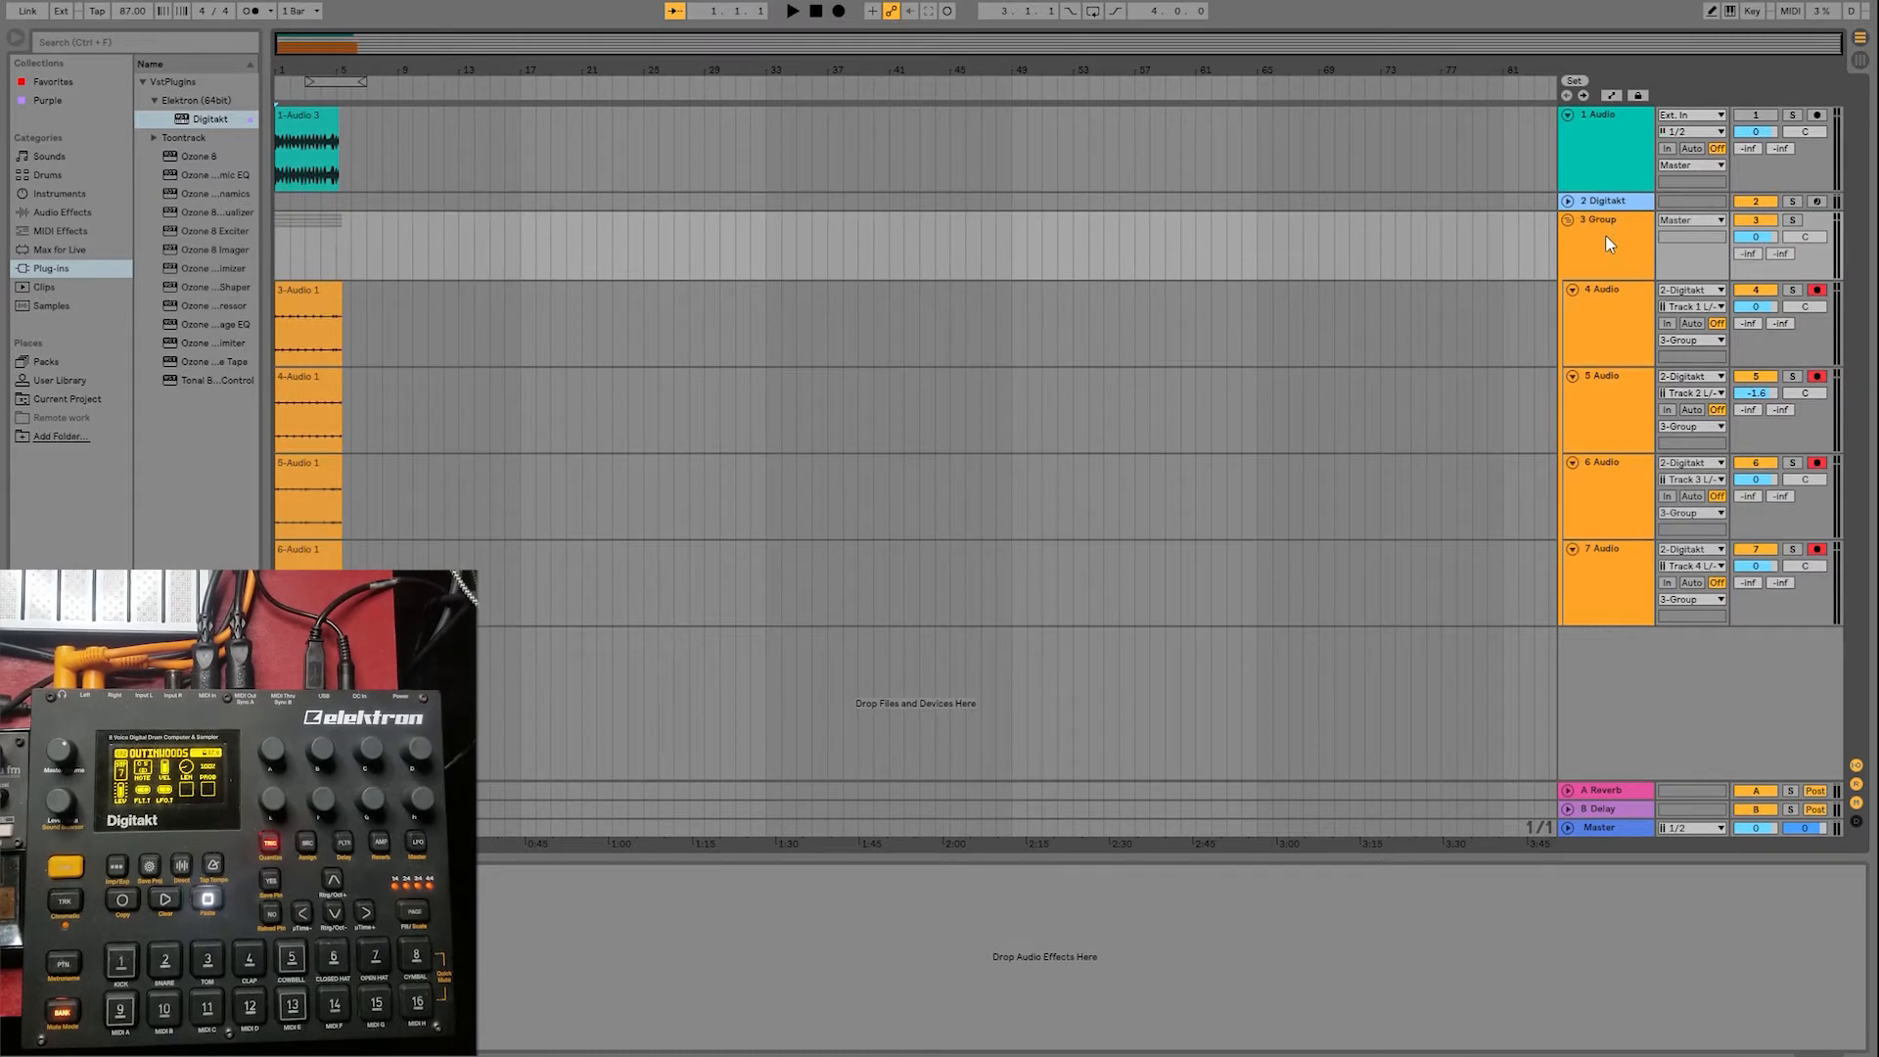
{"action": "left_click", "coordinate": [1754, 221]}
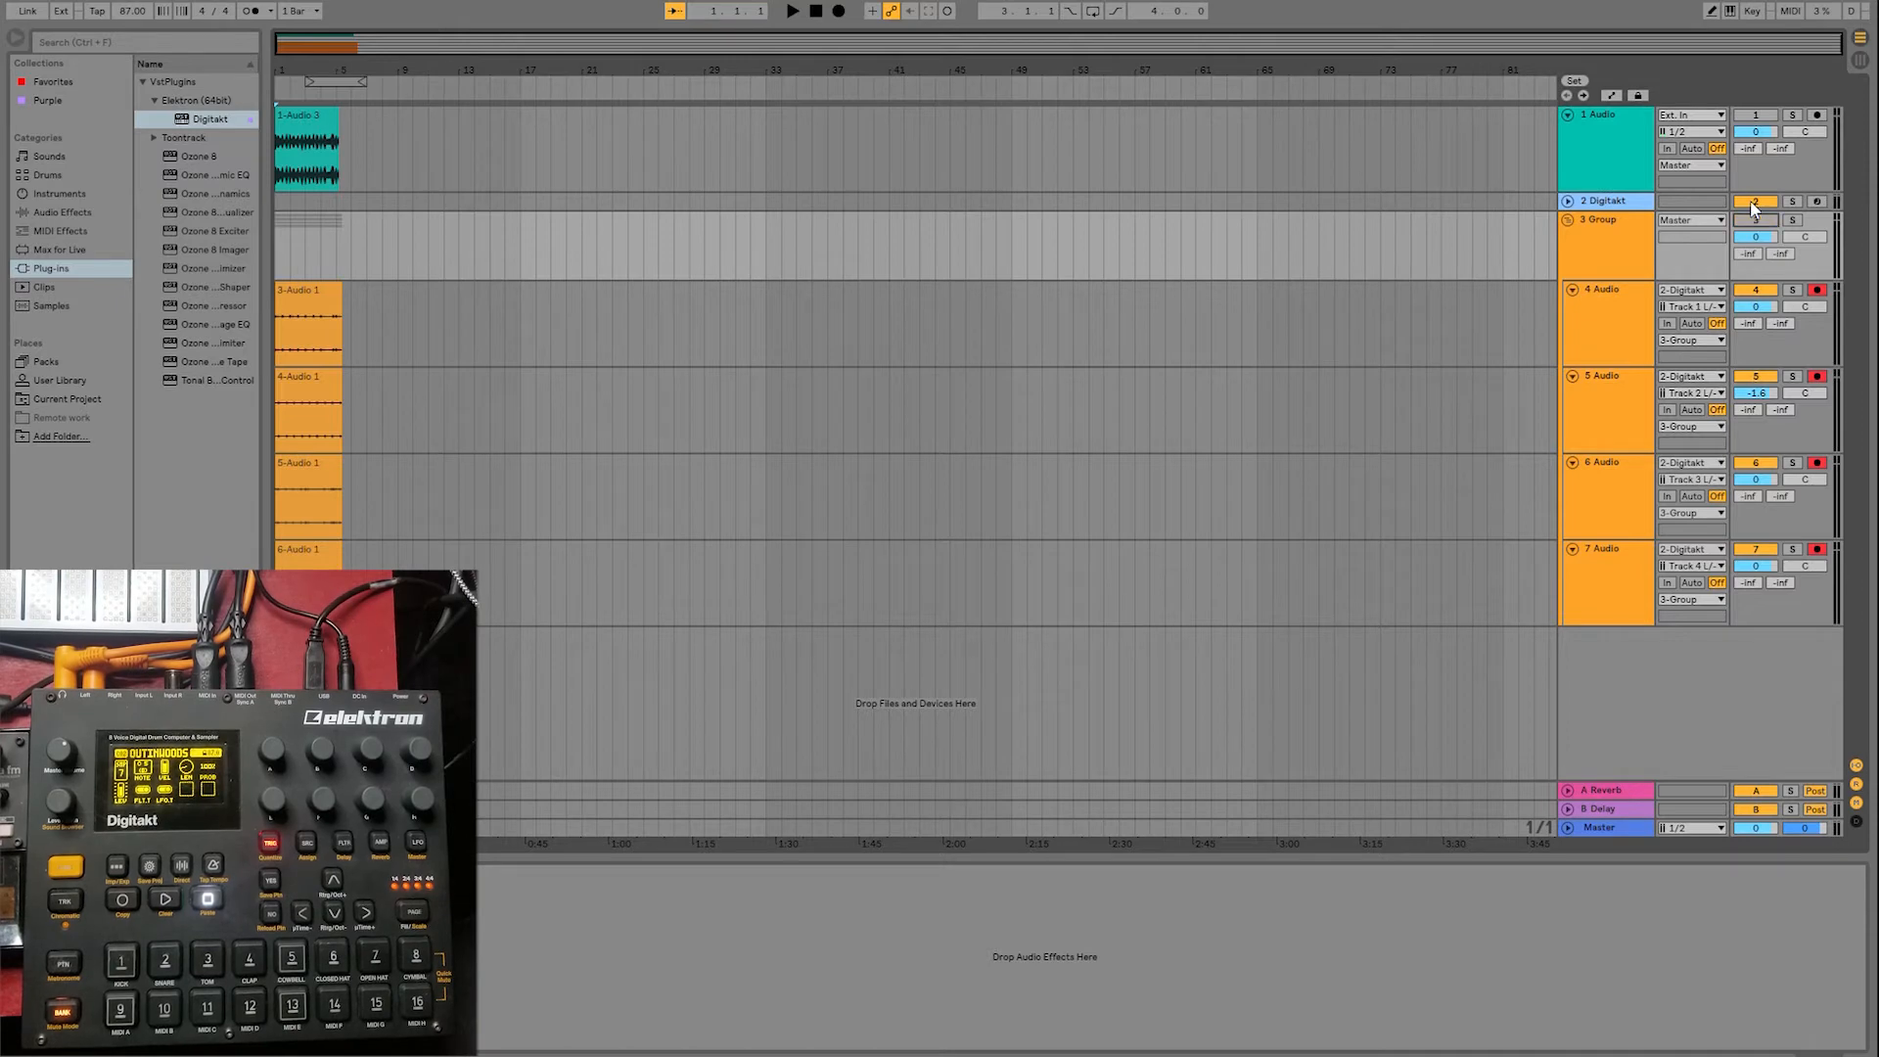
- Unmute 1 Audio and play the stereo recording from the start of the arrangement
{"action": "left_click", "coordinate": [1756, 115]}
{"action": "left_click", "coordinate": [792, 11]}
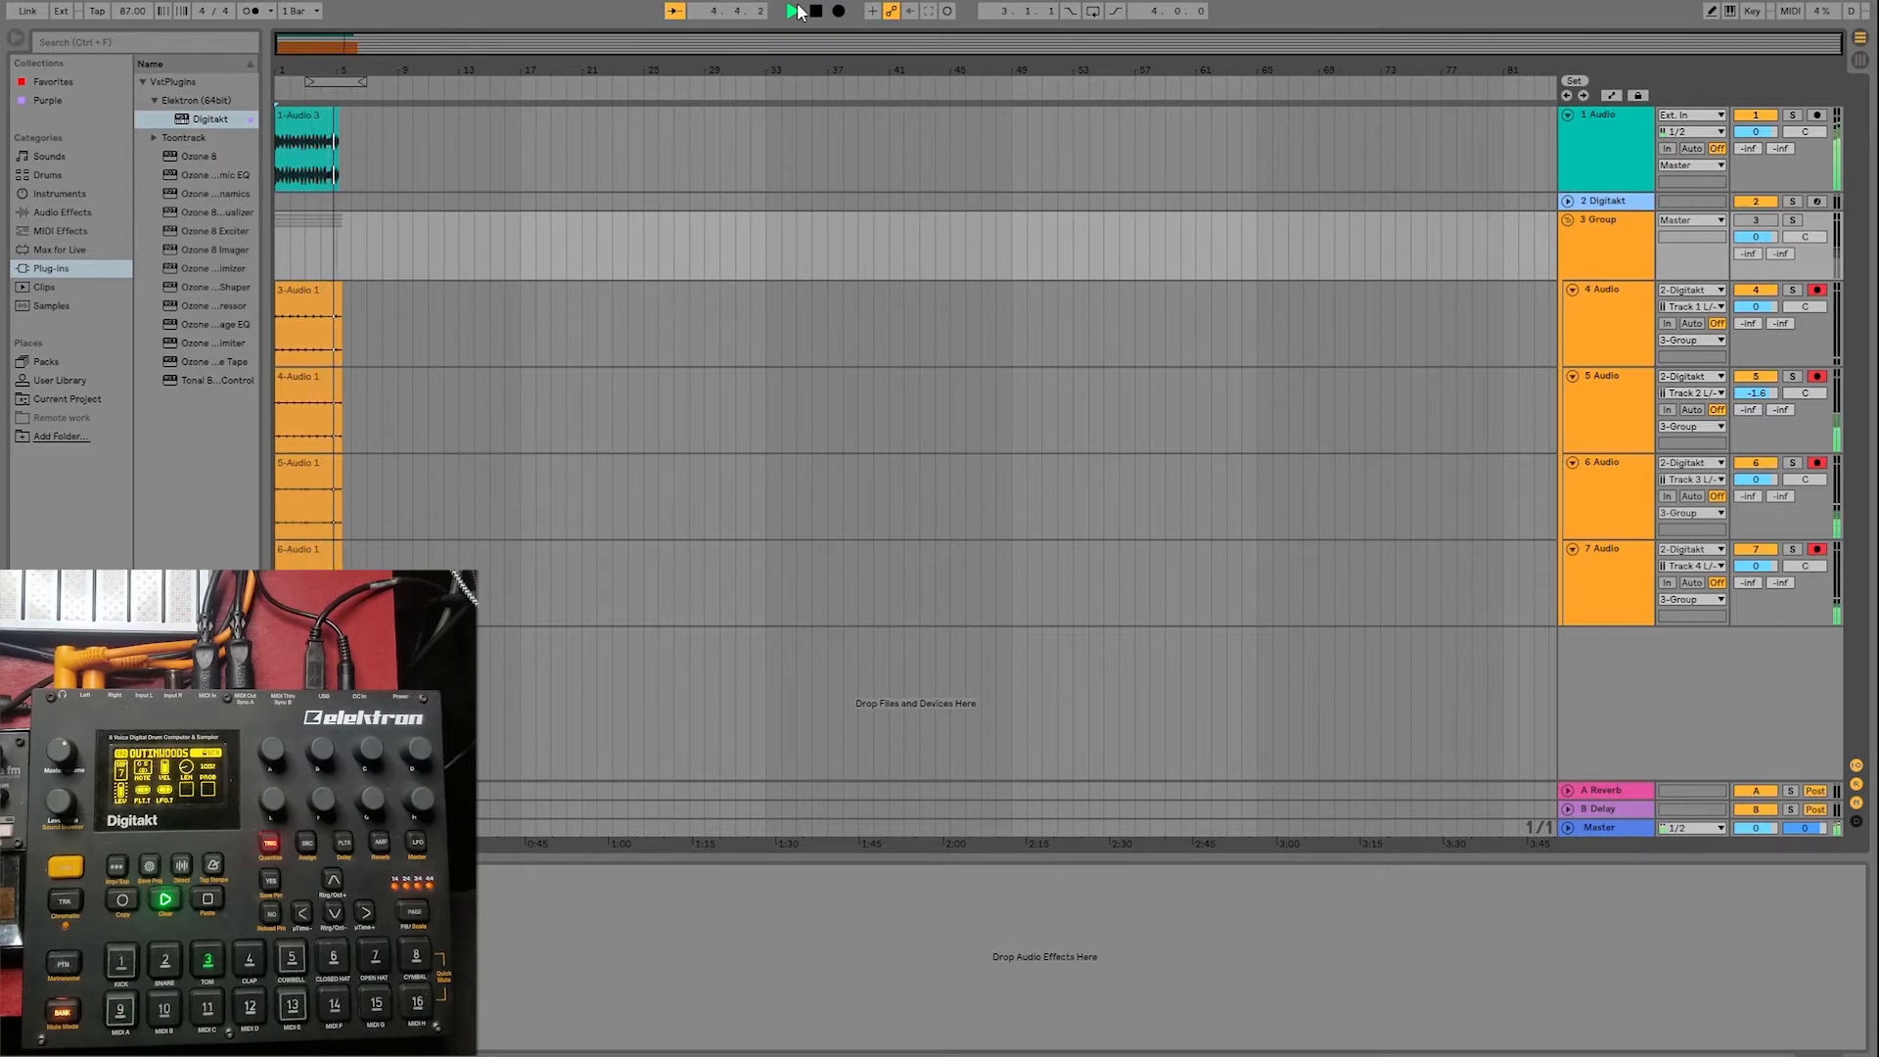
{"action": "left_click", "coordinate": [818, 10]}
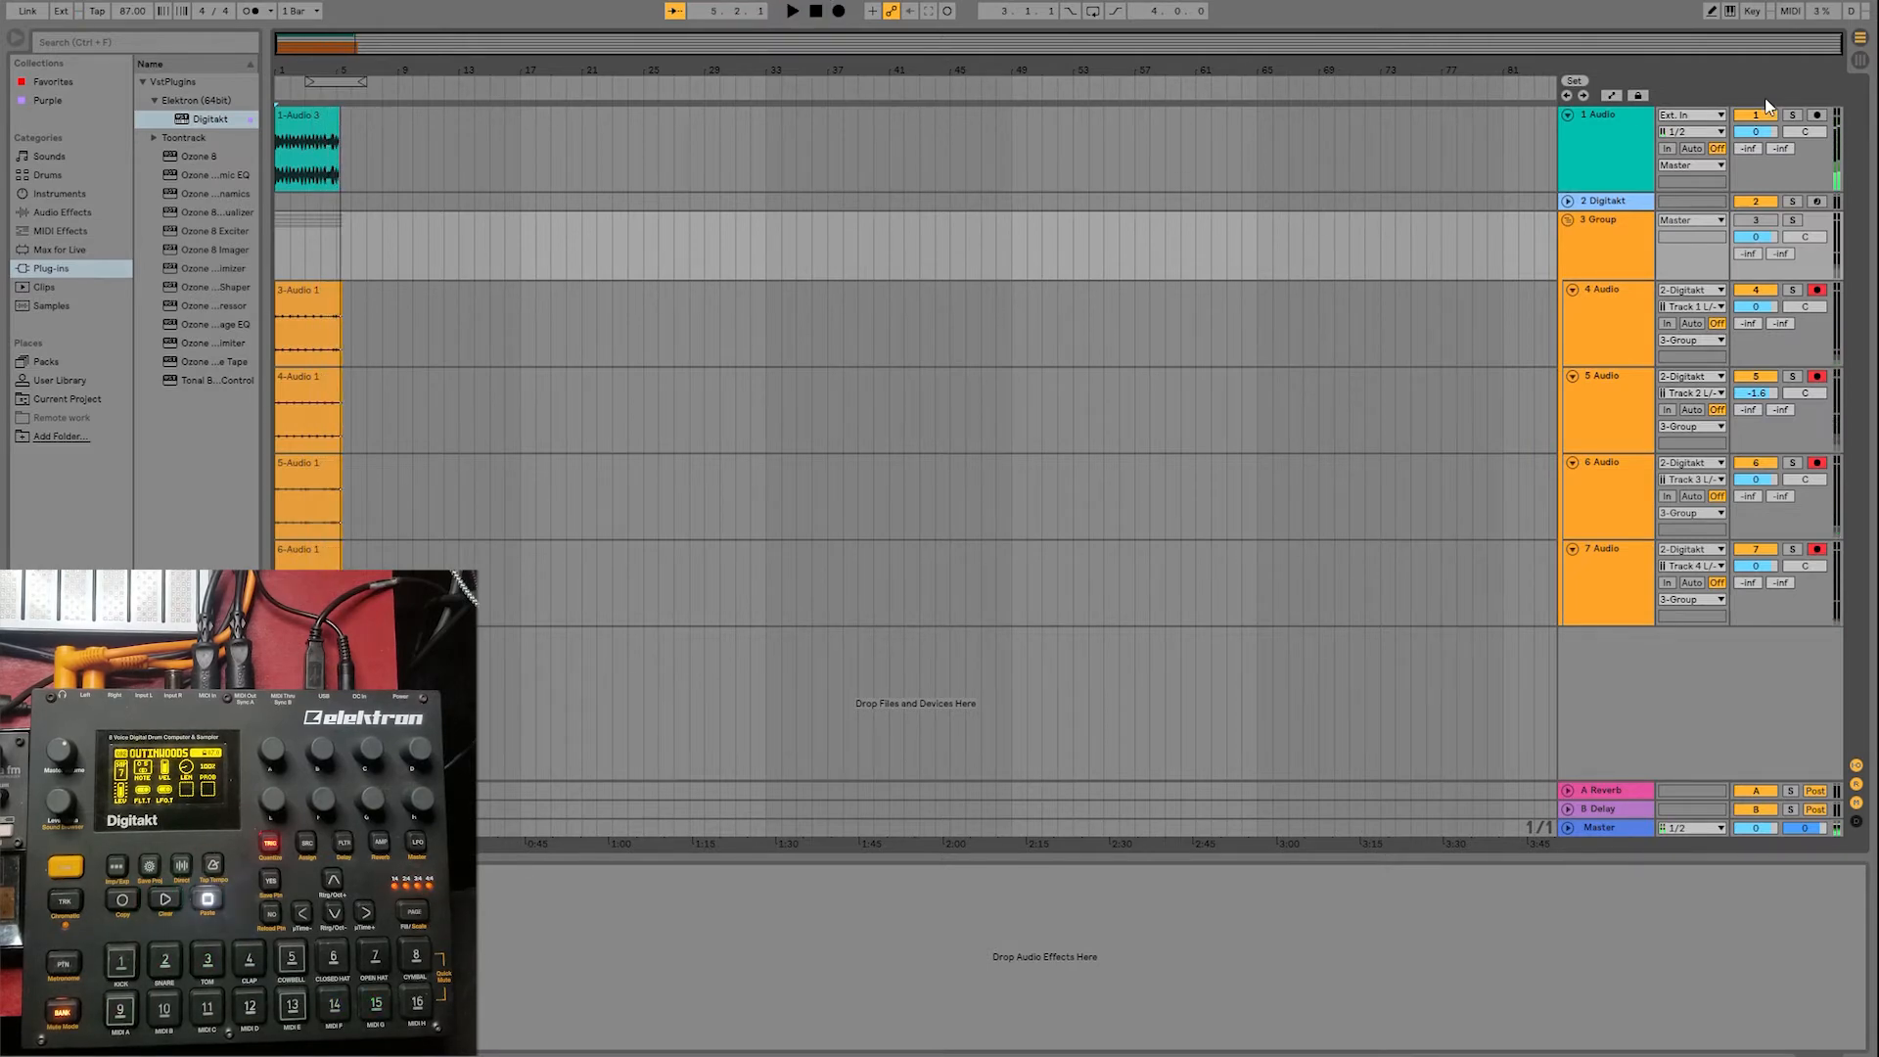
- Mute 1 Audio, unmute the Digitakt group and play the multitrack recording from the start
{"action": "left_click", "coordinate": [1756, 219]}
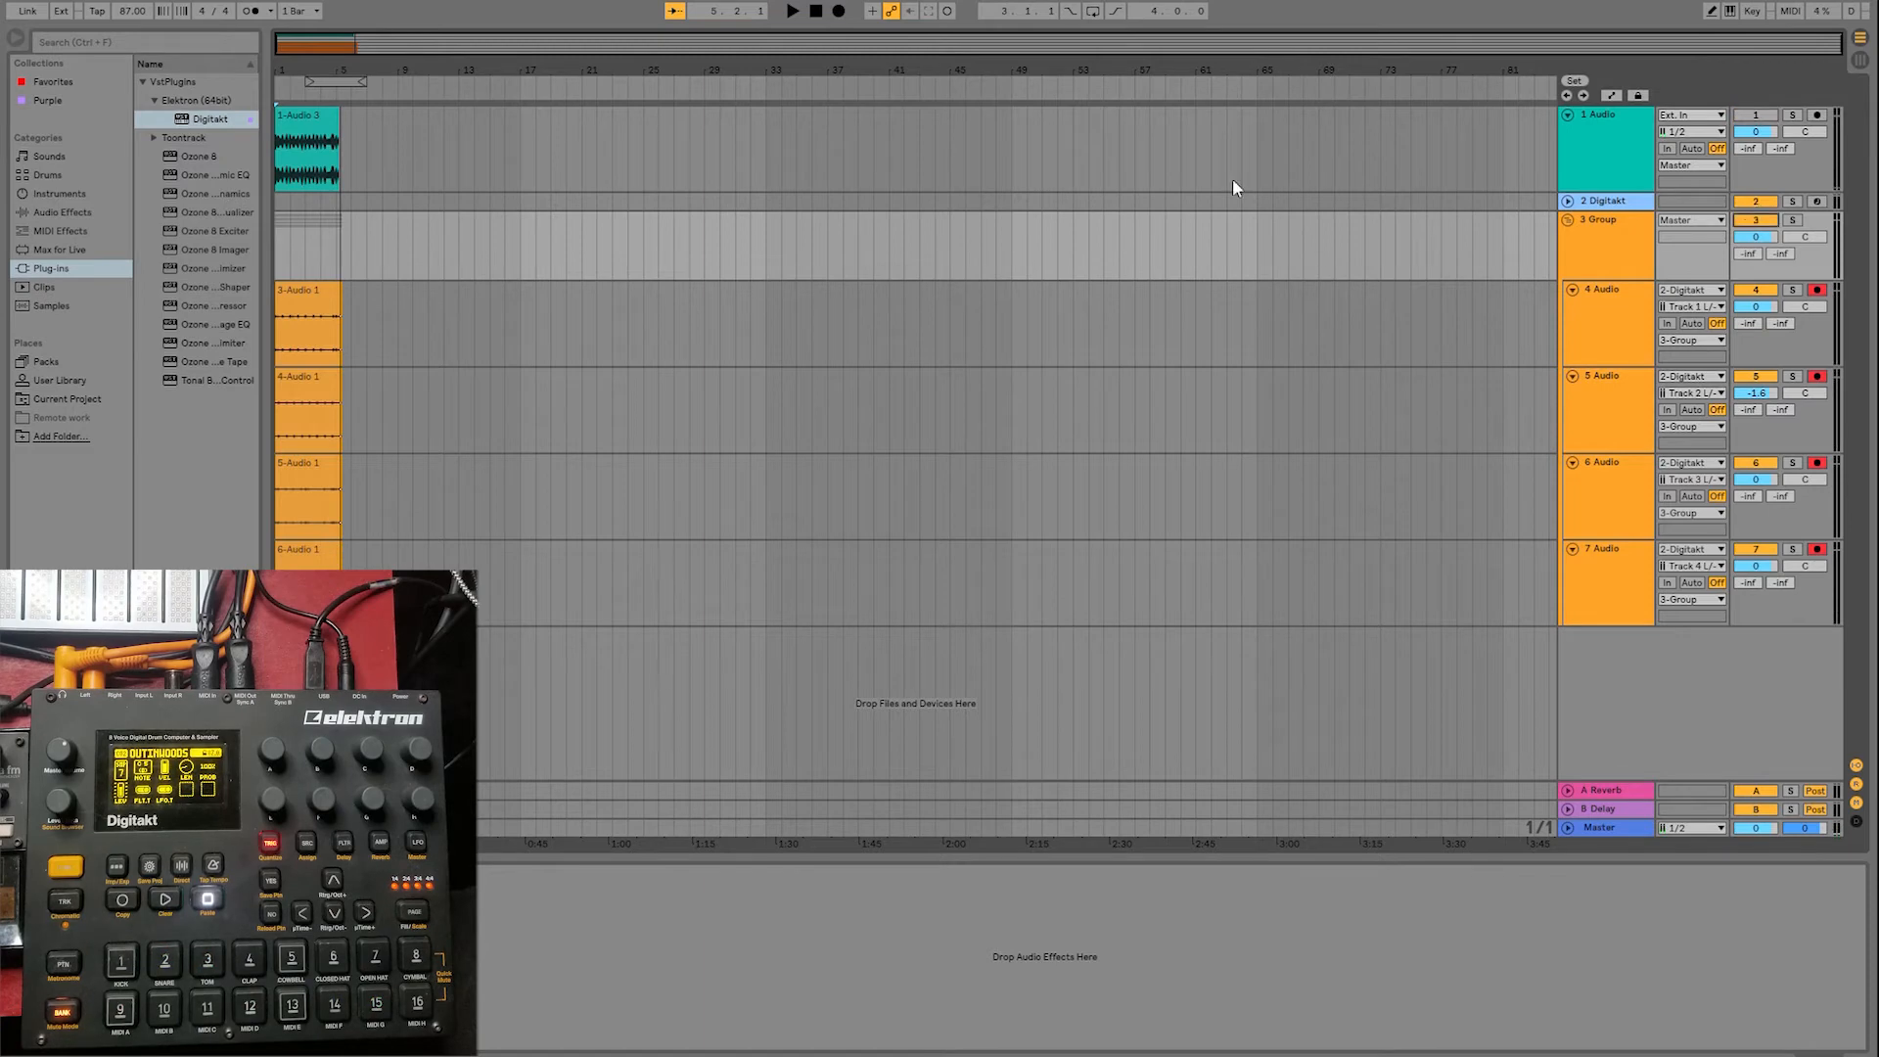
{"action": "left_click", "coordinate": [815, 10]}
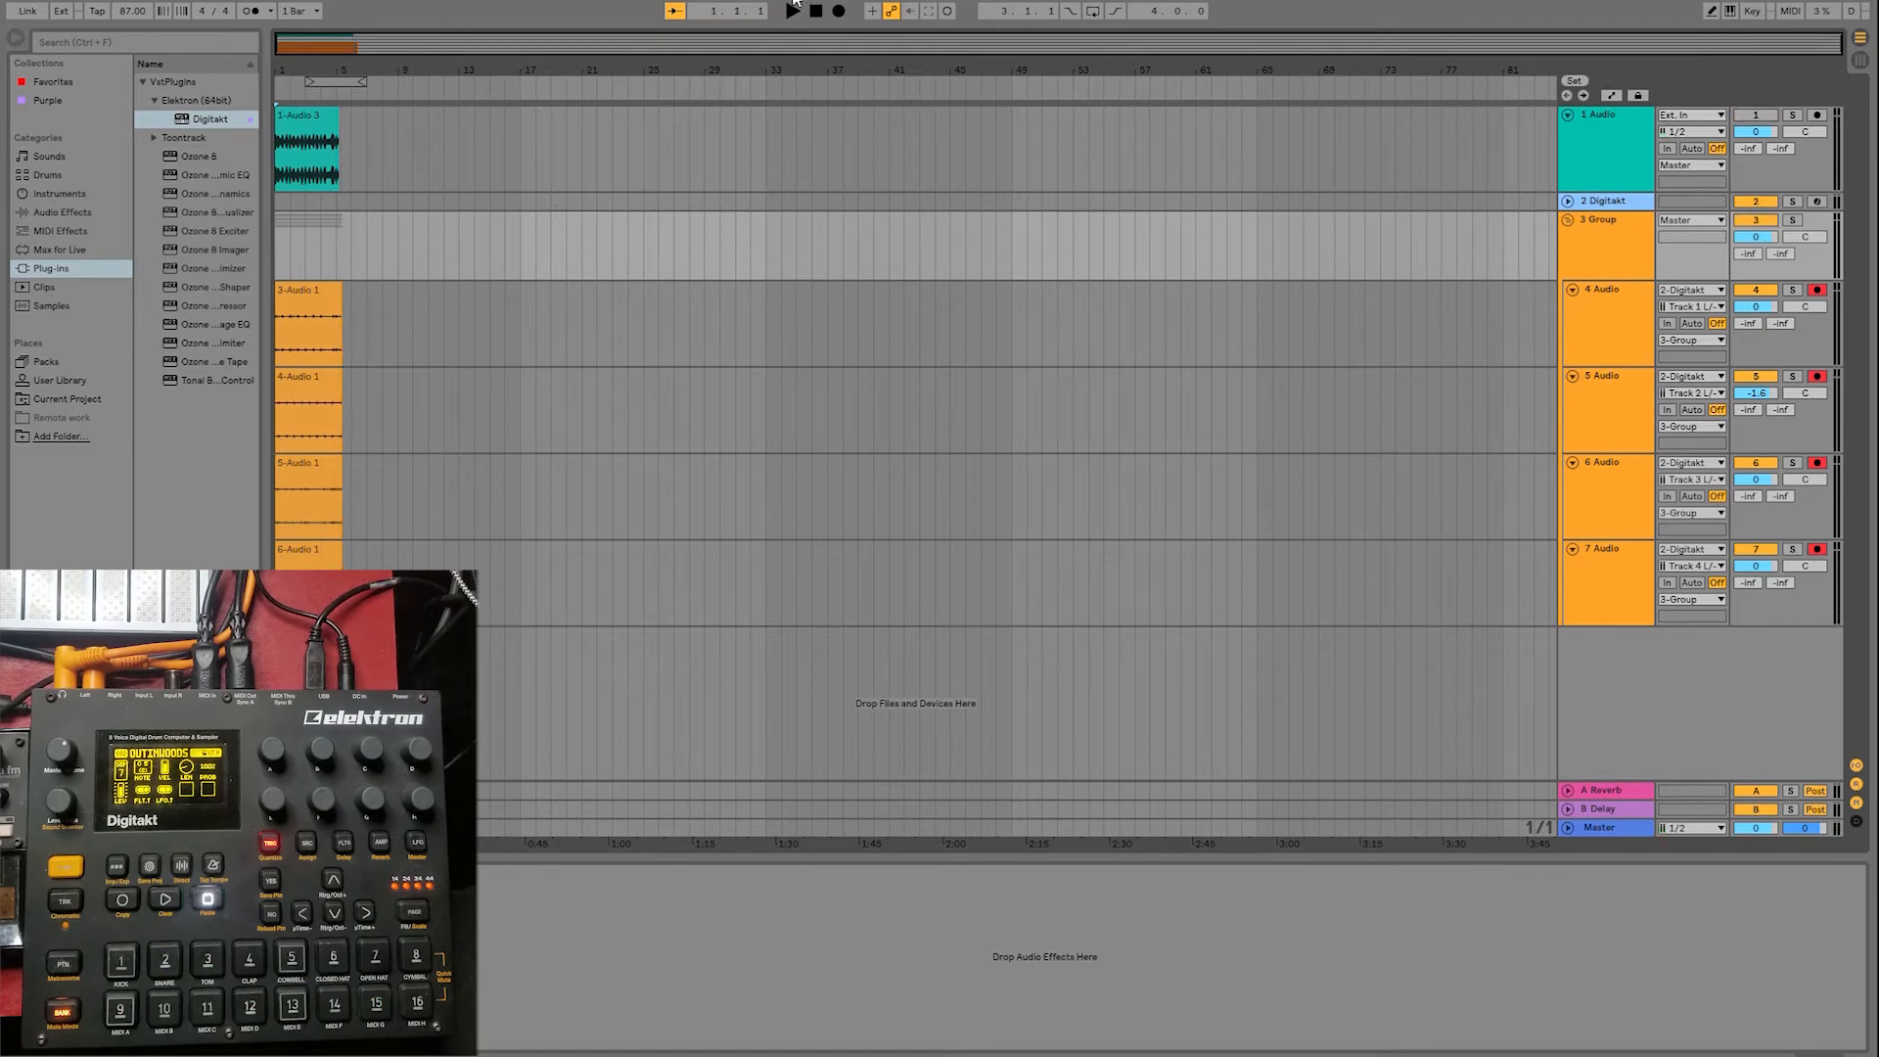
{"action": "left_click", "coordinate": [792, 10]}
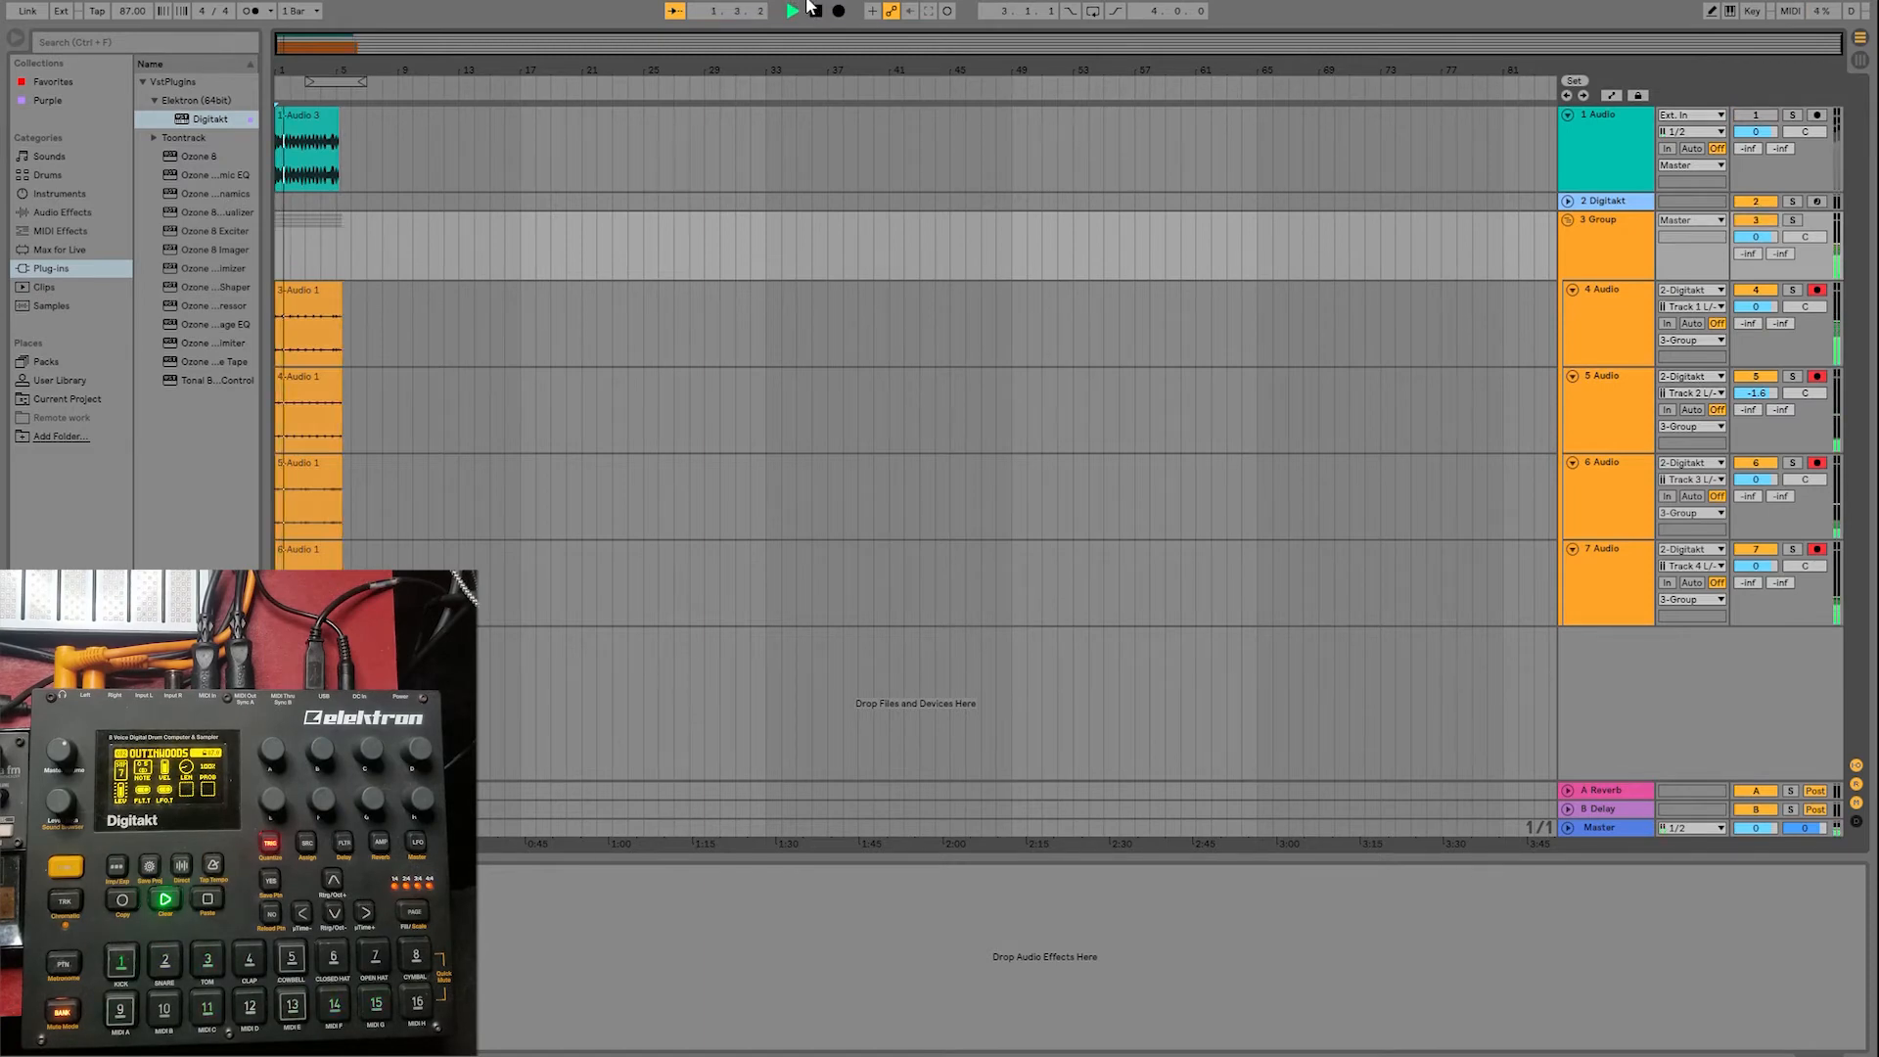
{"action": "left_click", "coordinate": [815, 10]}
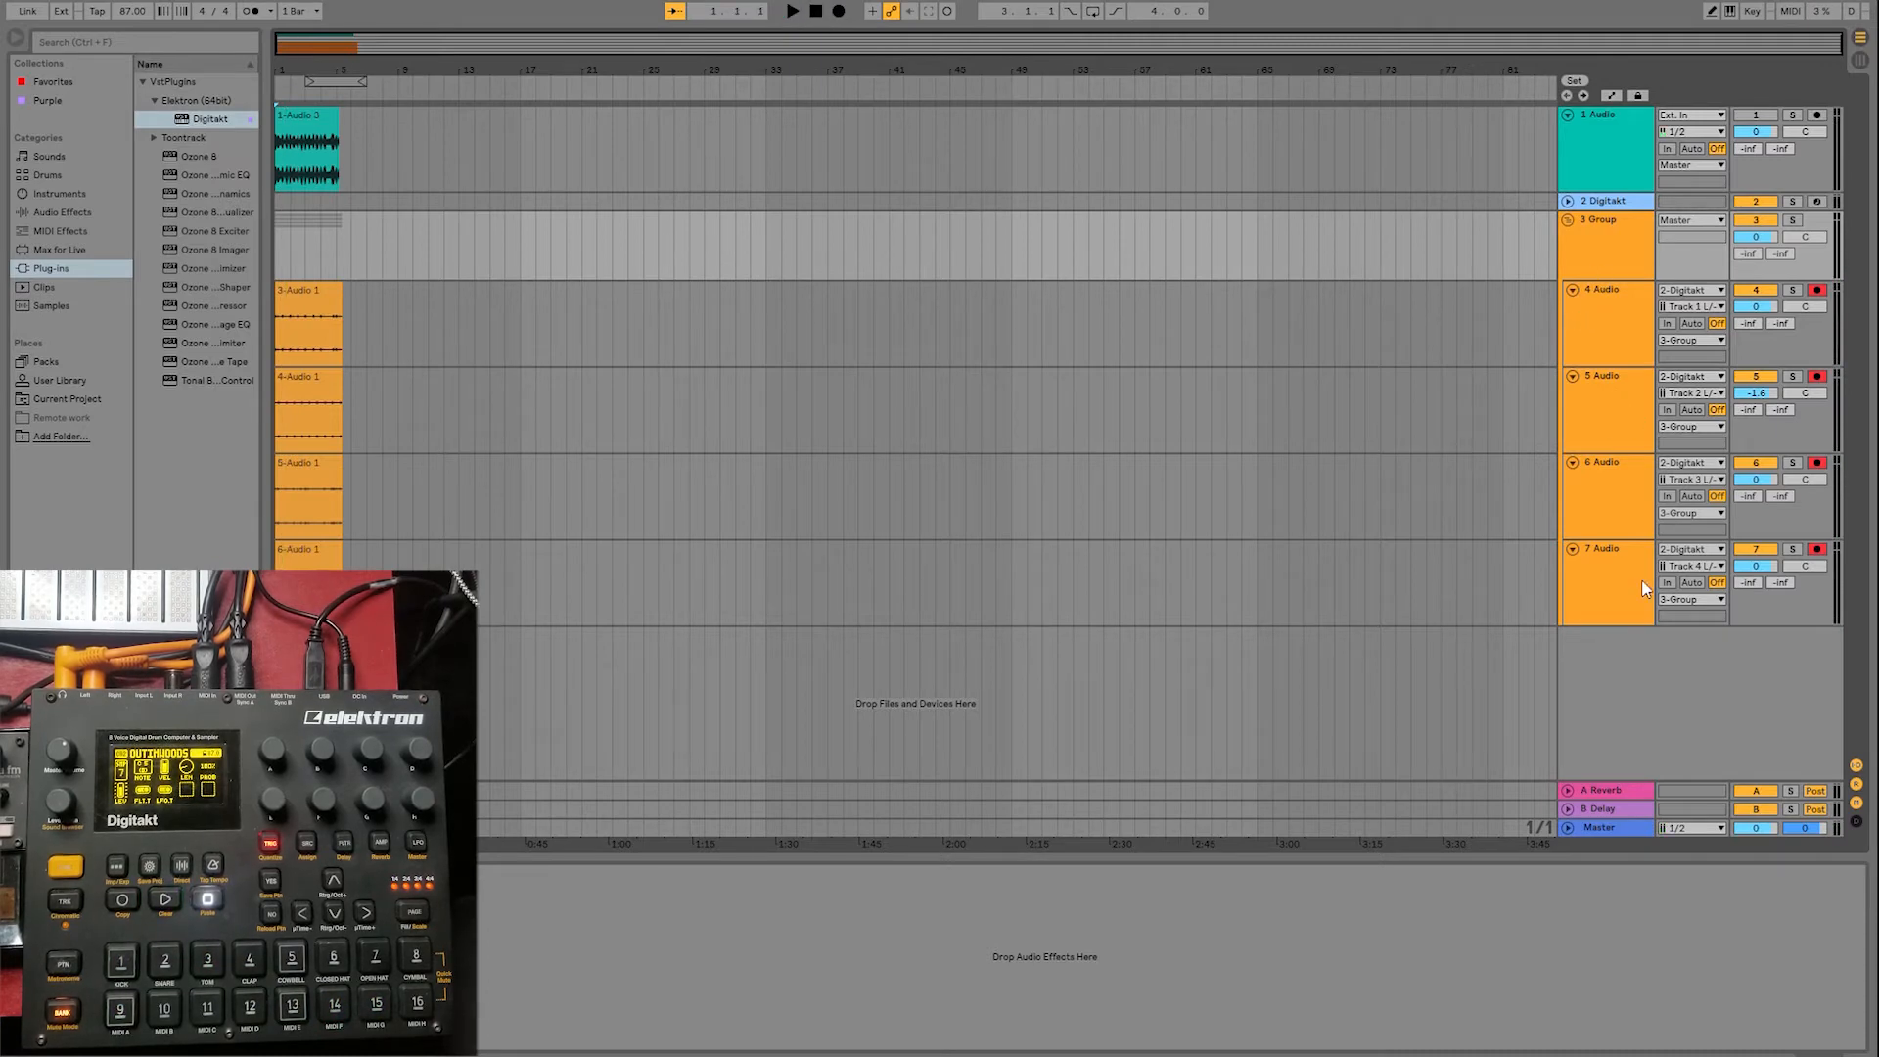
- Duplicate 7 Audio inside the group, set the copy's Digitakt input to Post FX and arm only that track for recording
{"action": "left_click", "coordinate": [1613, 250]}
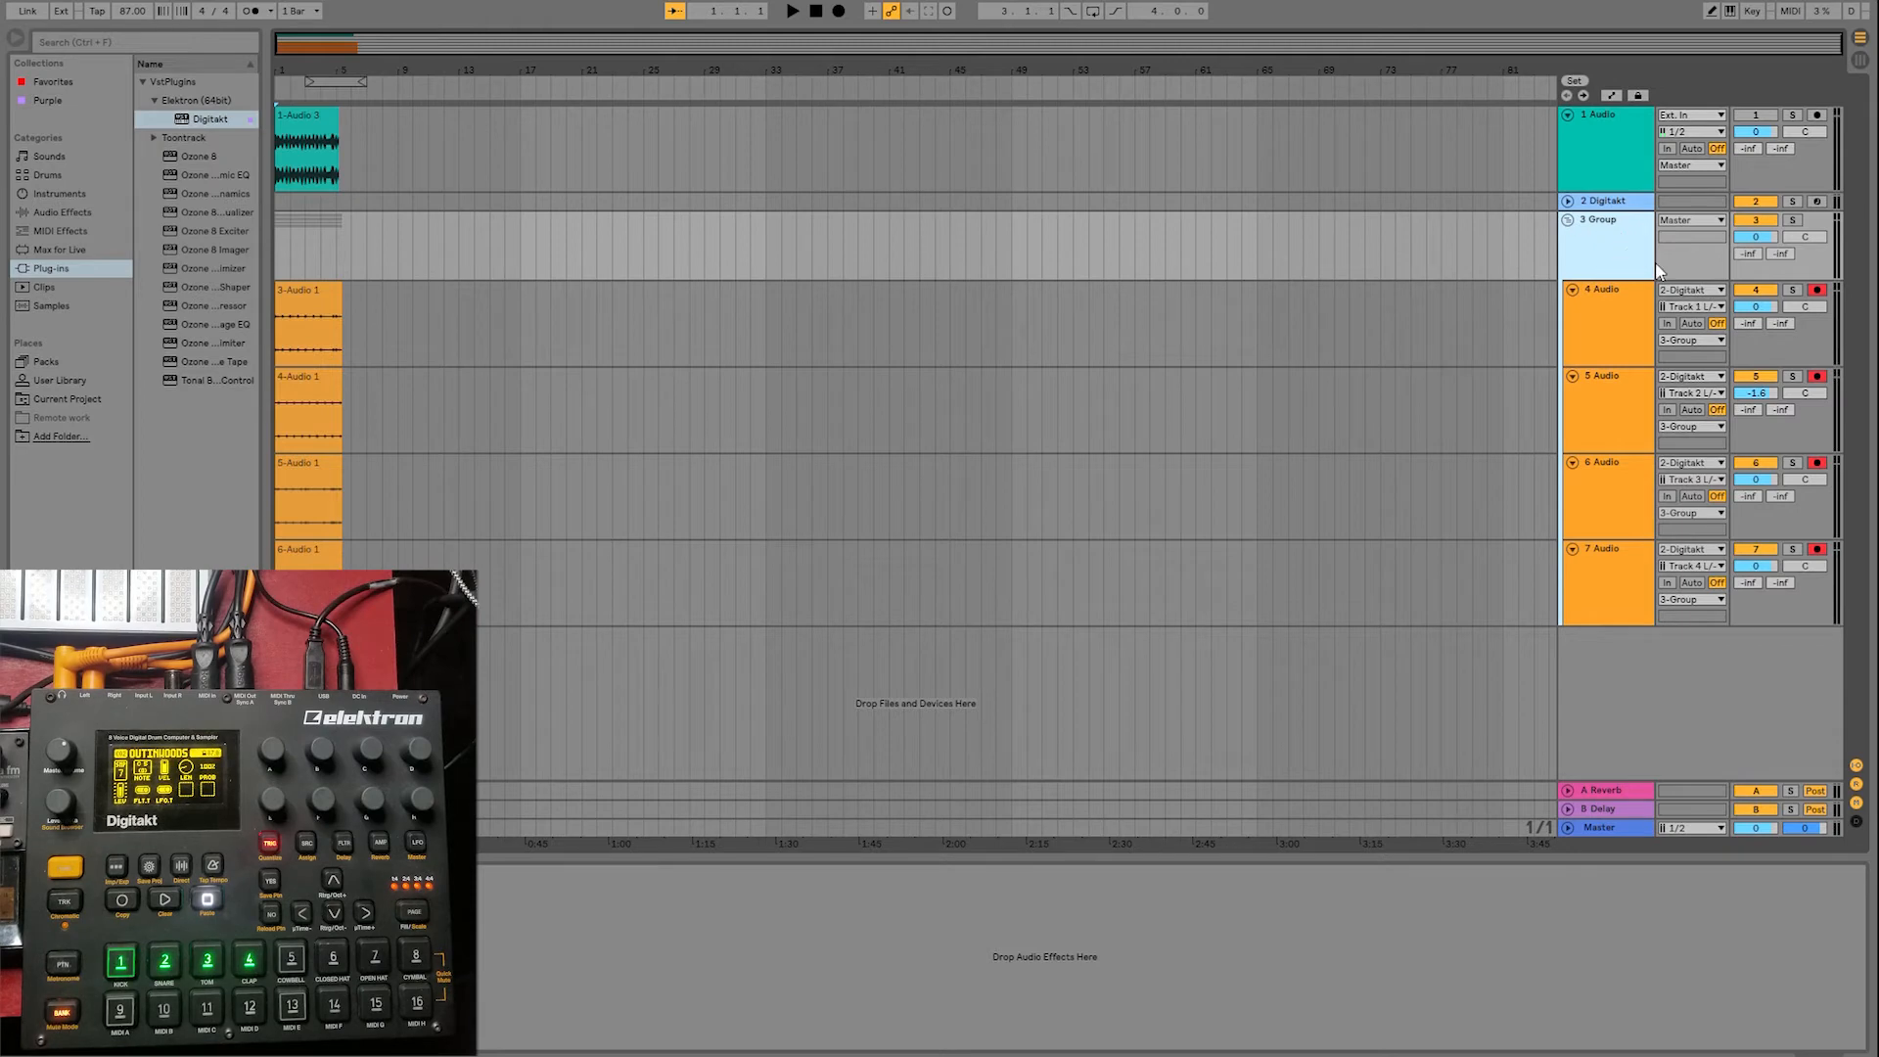
{"action": "left_click", "coordinate": [1616, 576]}
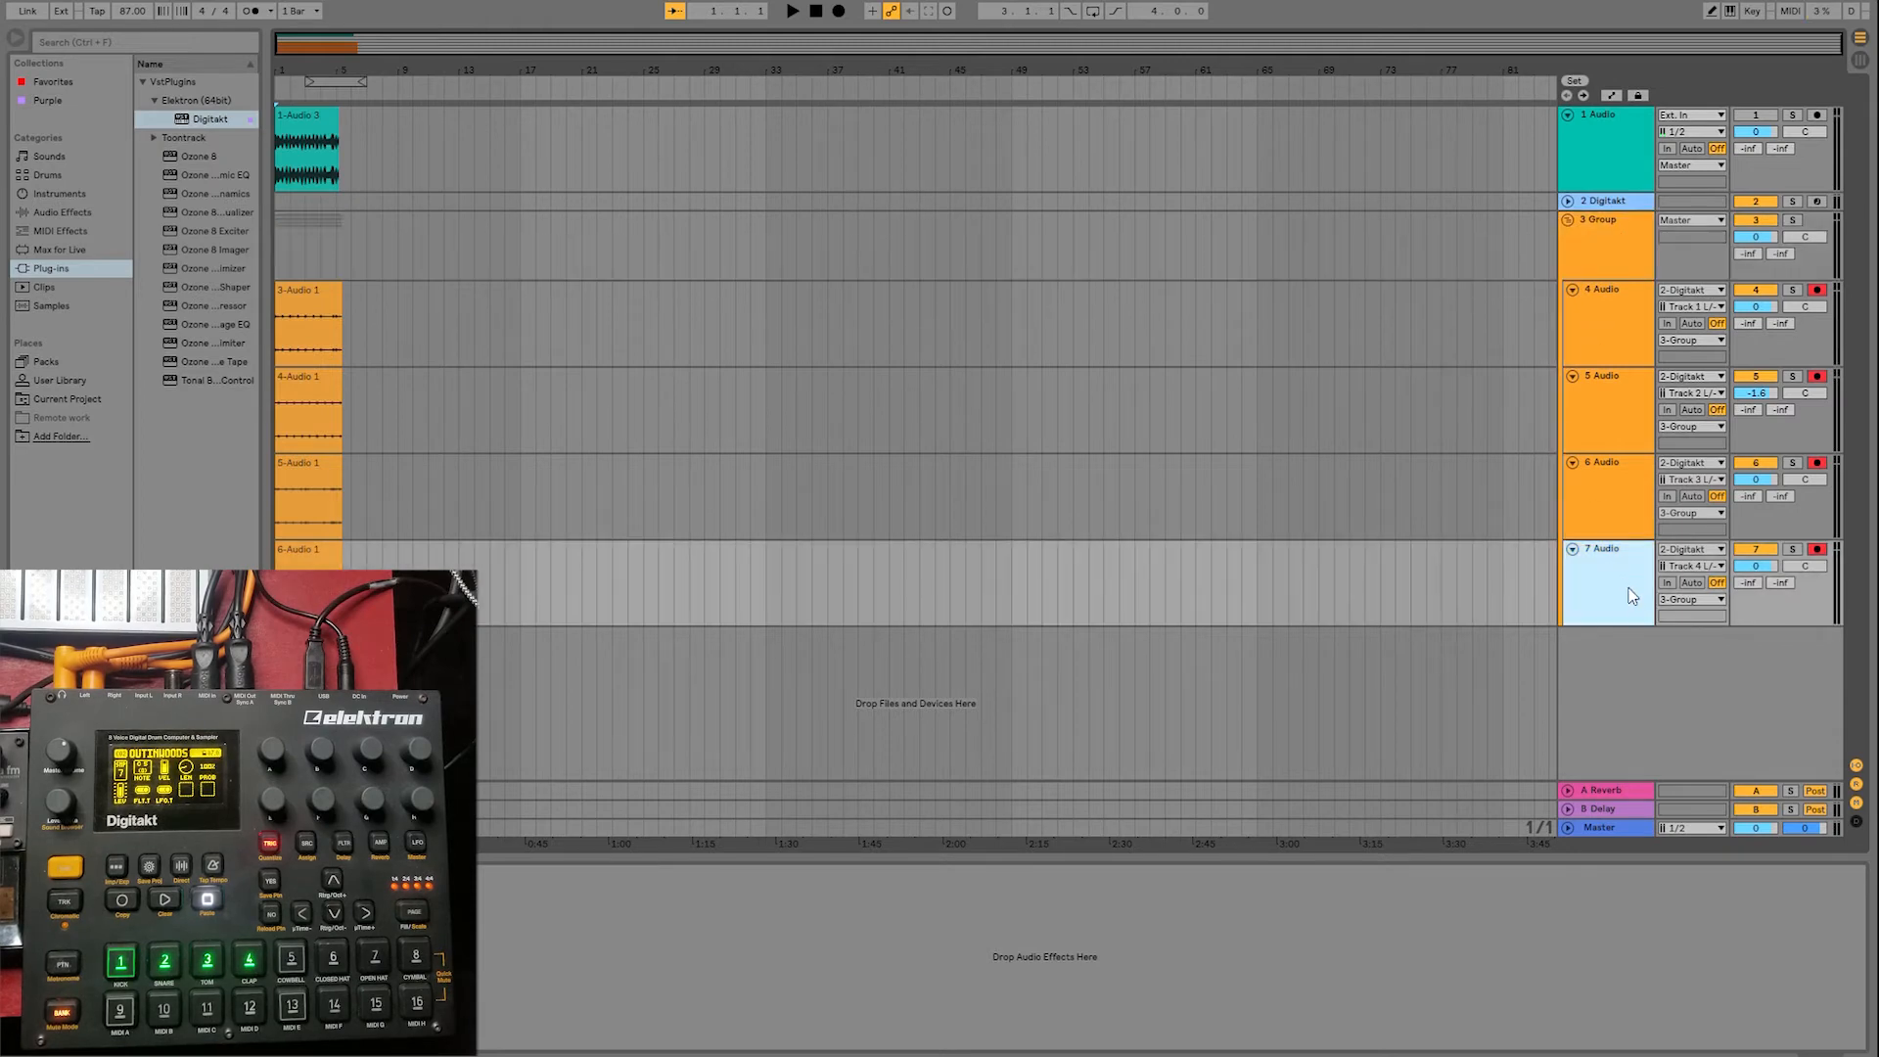
{"action": "key", "text": "ctrl+d"}
{"action": "left_click", "coordinate": [1700, 653]}
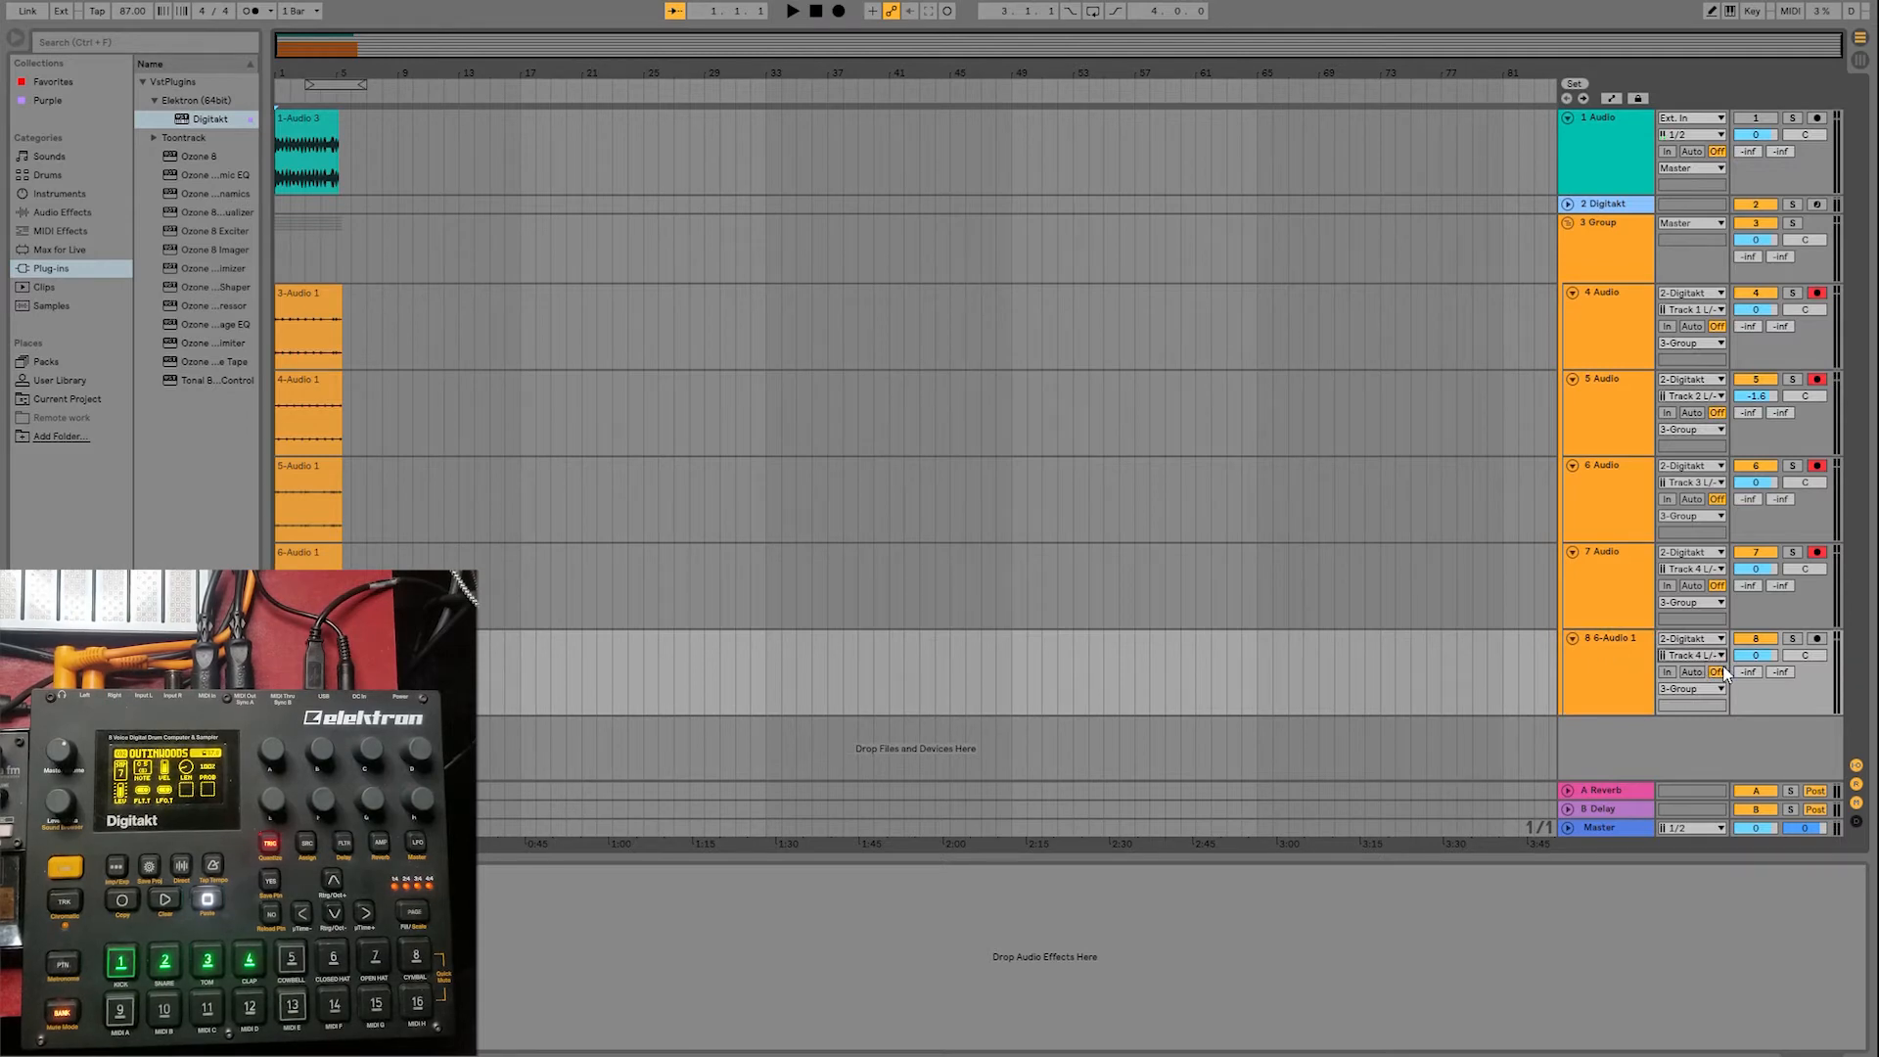
{"action": "left_click", "coordinate": [1723, 668]}
{"action": "left_click", "coordinate": [1816, 637]}
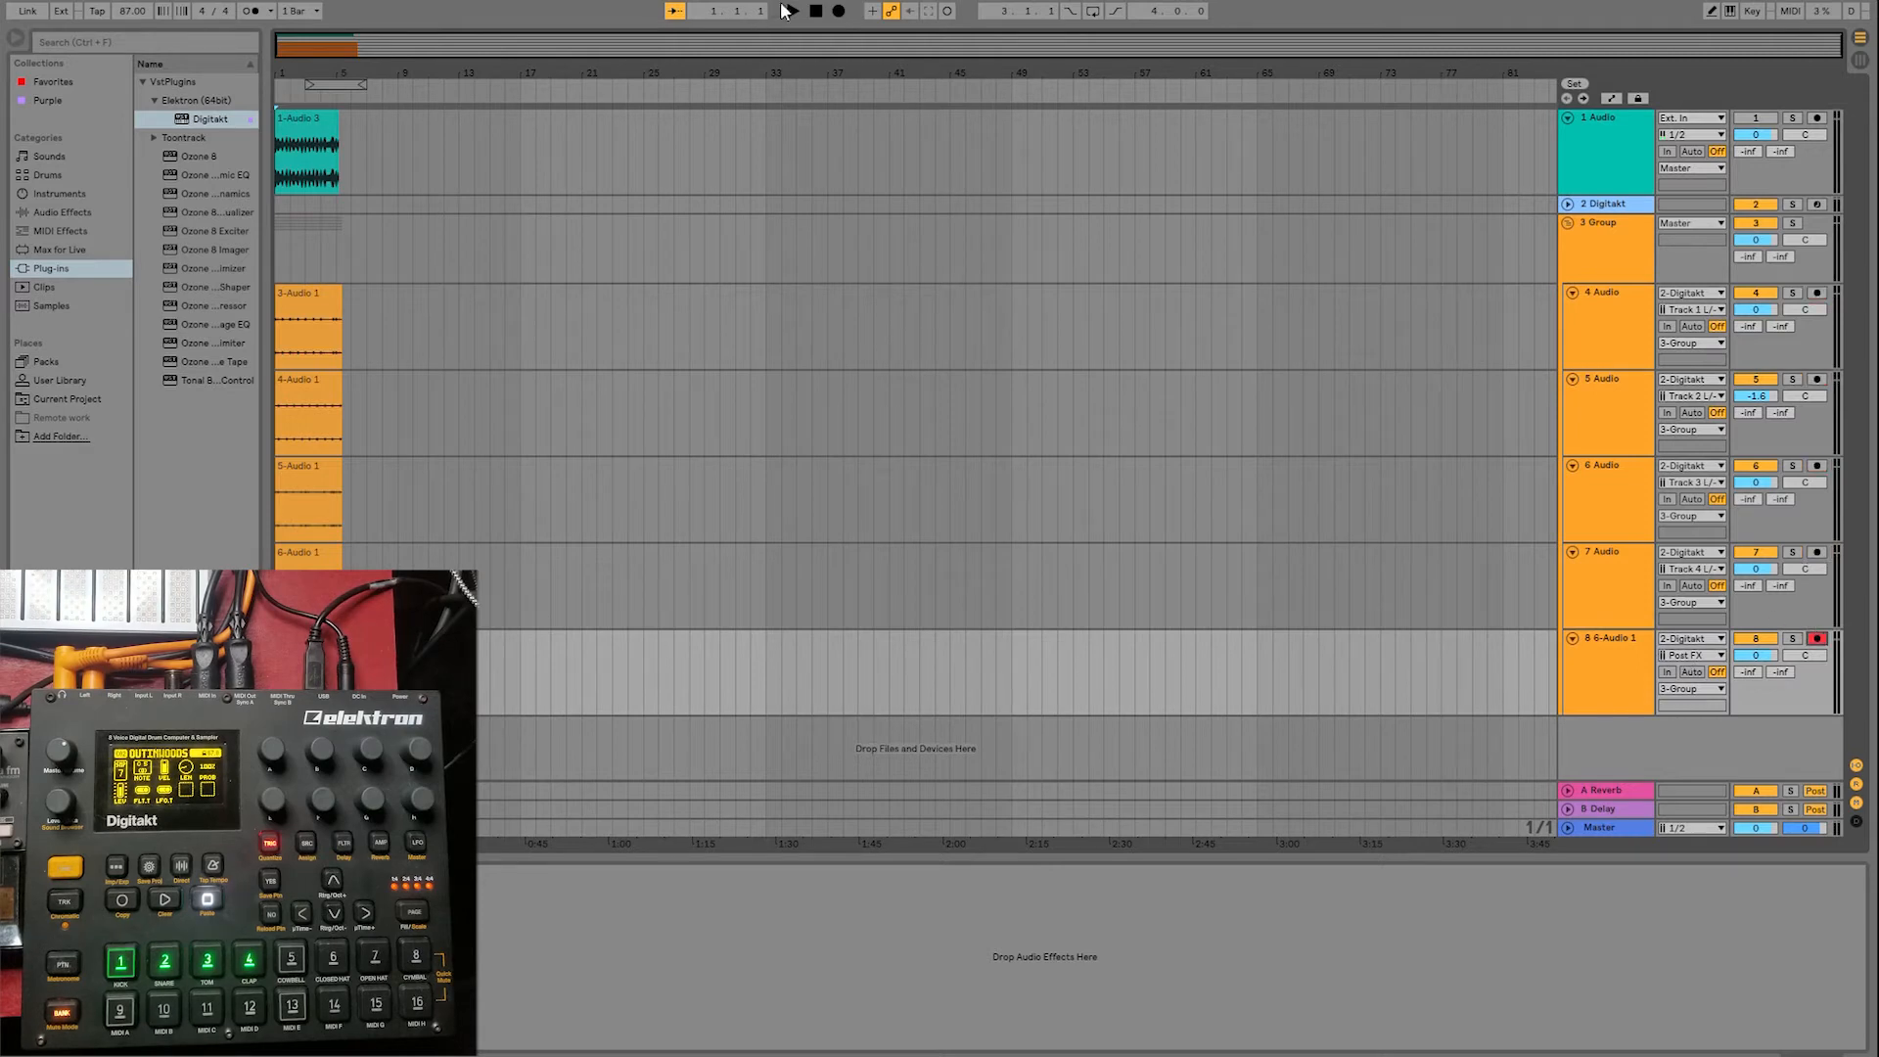
- Delete the duplicated clip from 8 Audio and record about four bars of the Post FX signal onto that track
{"action": "left_click", "coordinate": [1605, 662]}
{"action": "left_click", "coordinate": [429, 673]}
{"action": "key", "text": "Delete"}
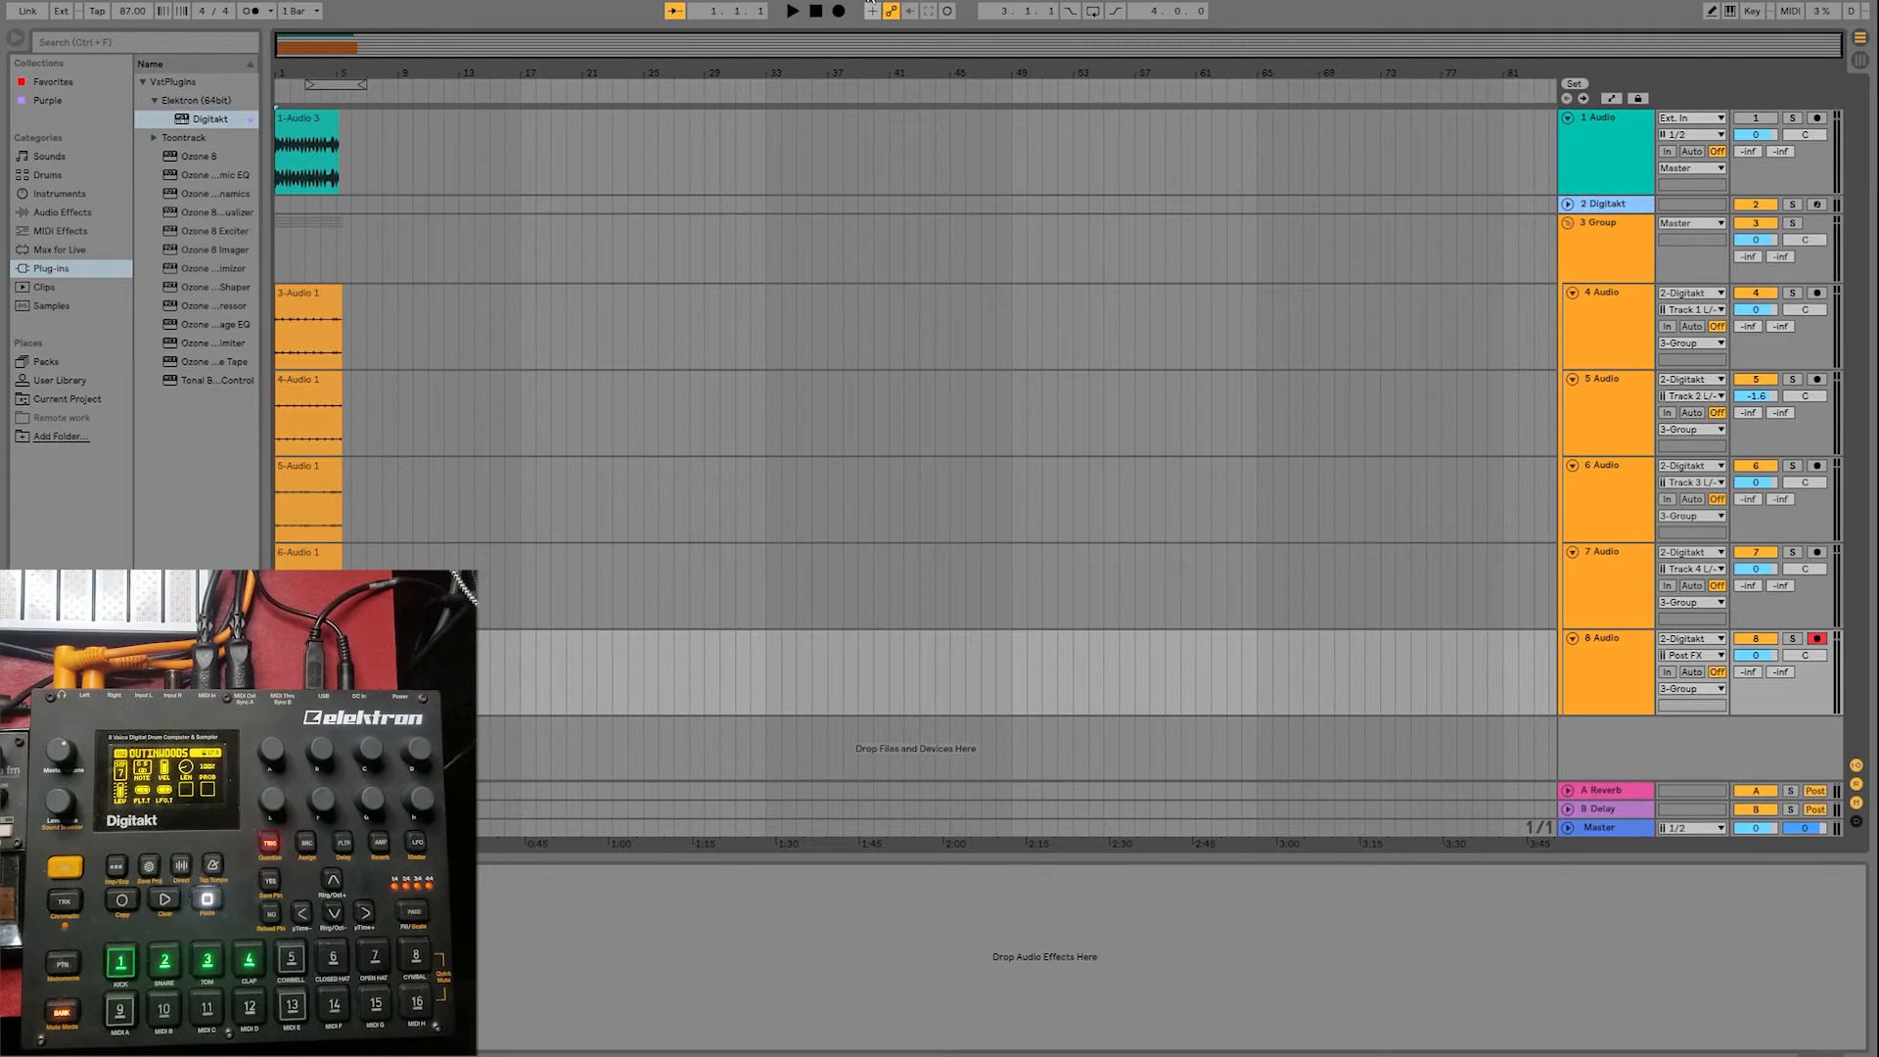
{"action": "left_click", "coordinate": [839, 6]}
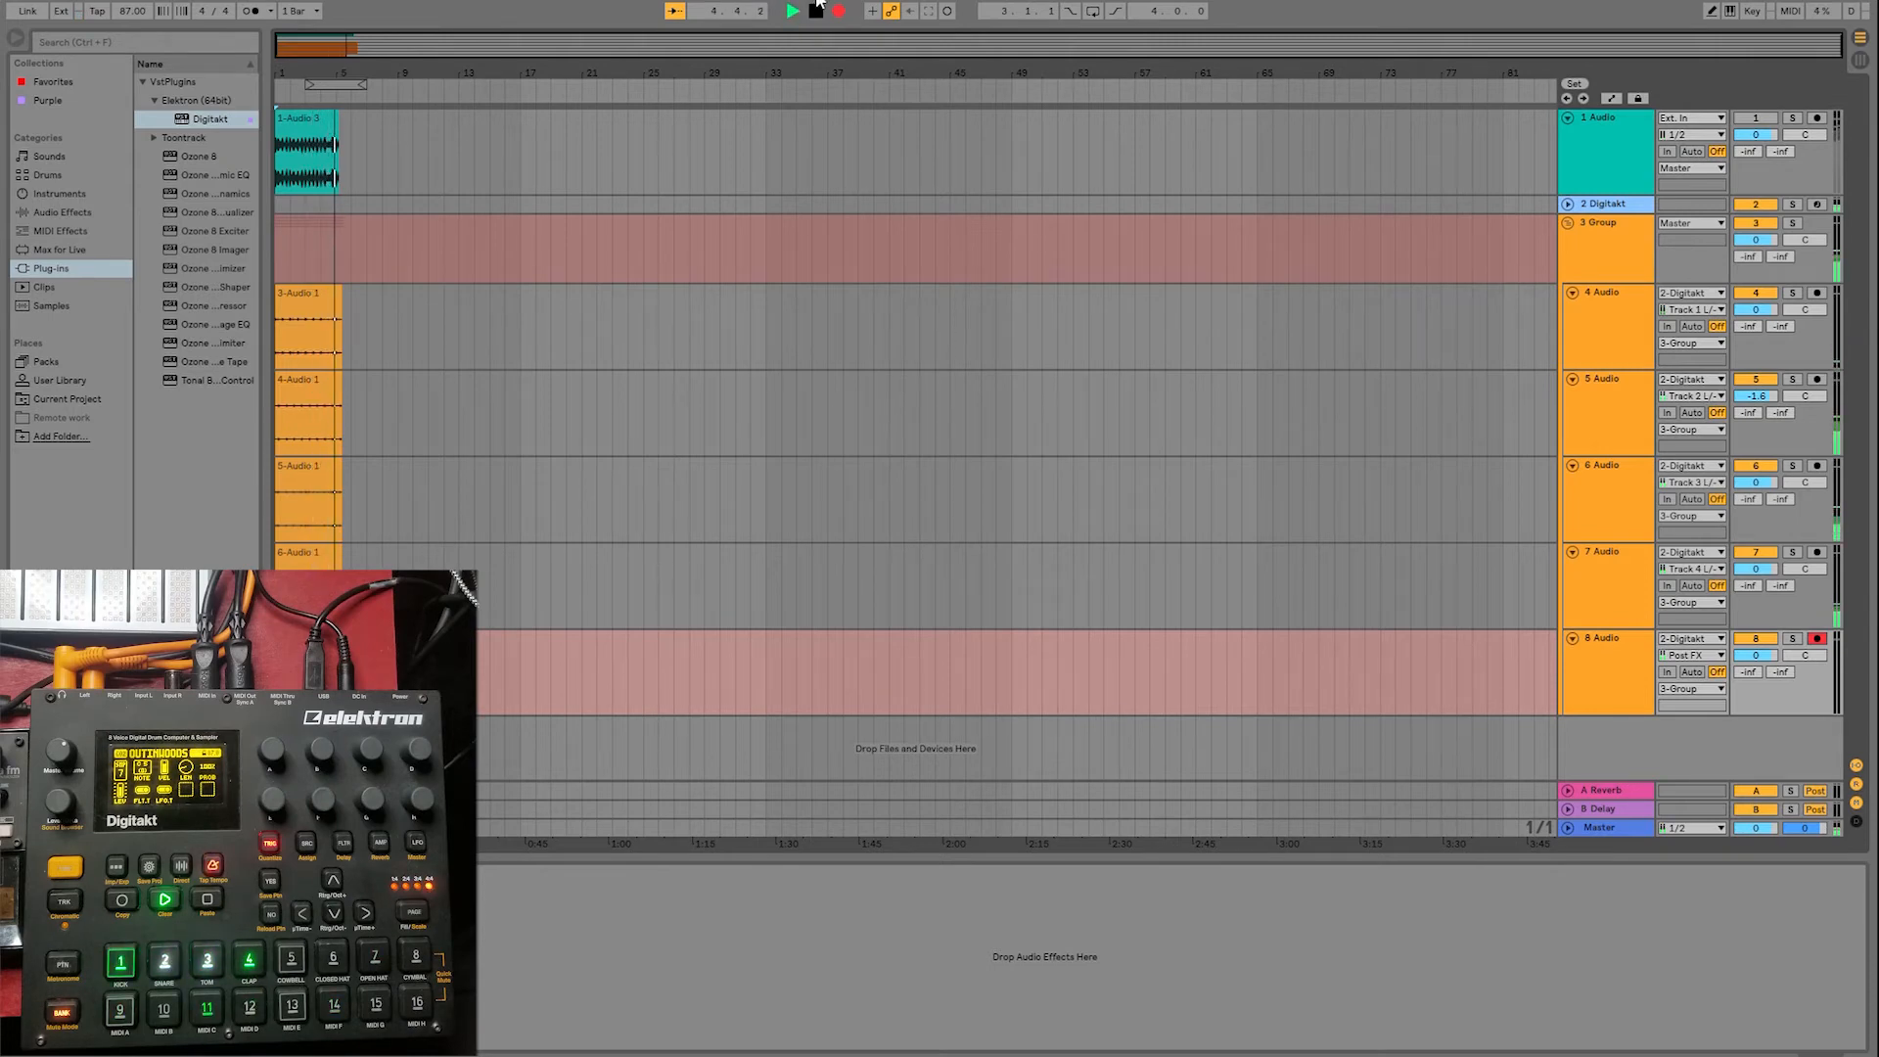
{"action": "left_click", "coordinate": [818, 10]}
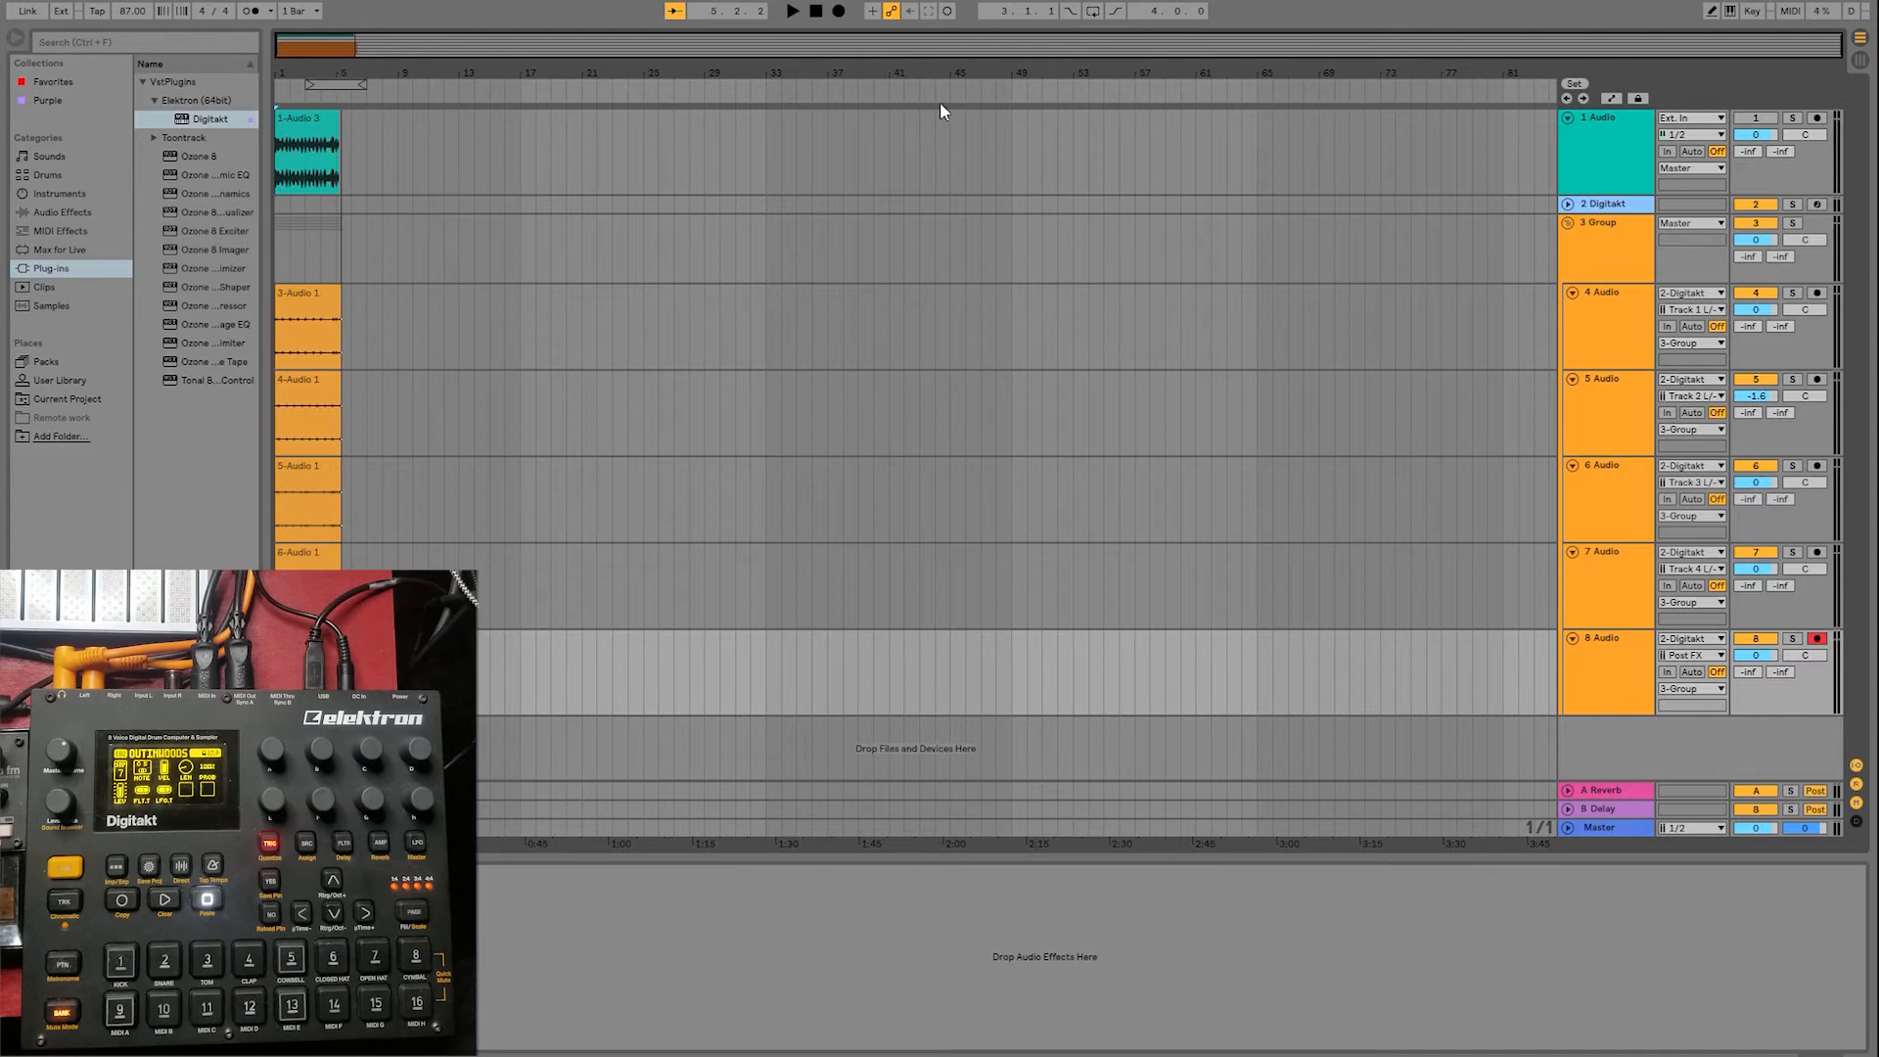
- Play the group with the Post FX recording from the start and set the group's volume to 6.0 dB
{"action": "left_click", "coordinate": [819, 5]}
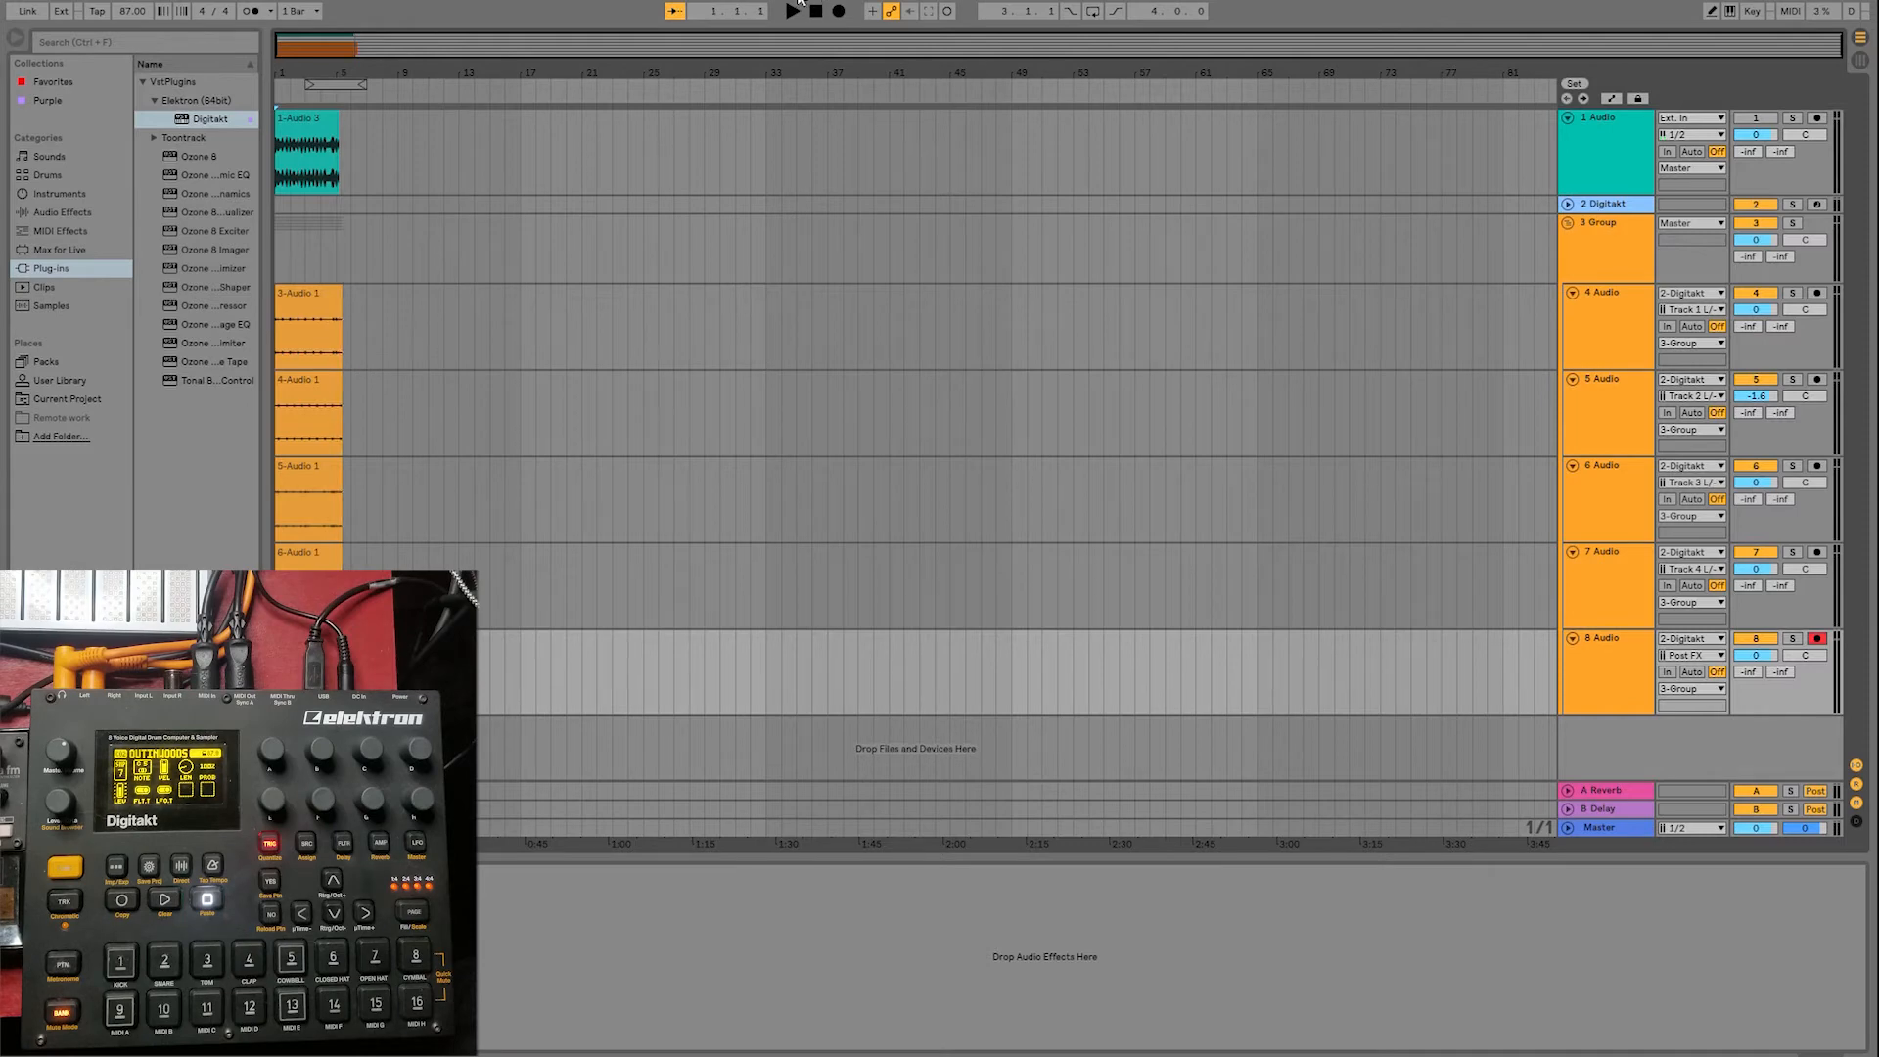
{"action": "left_click", "coordinate": [793, 10]}
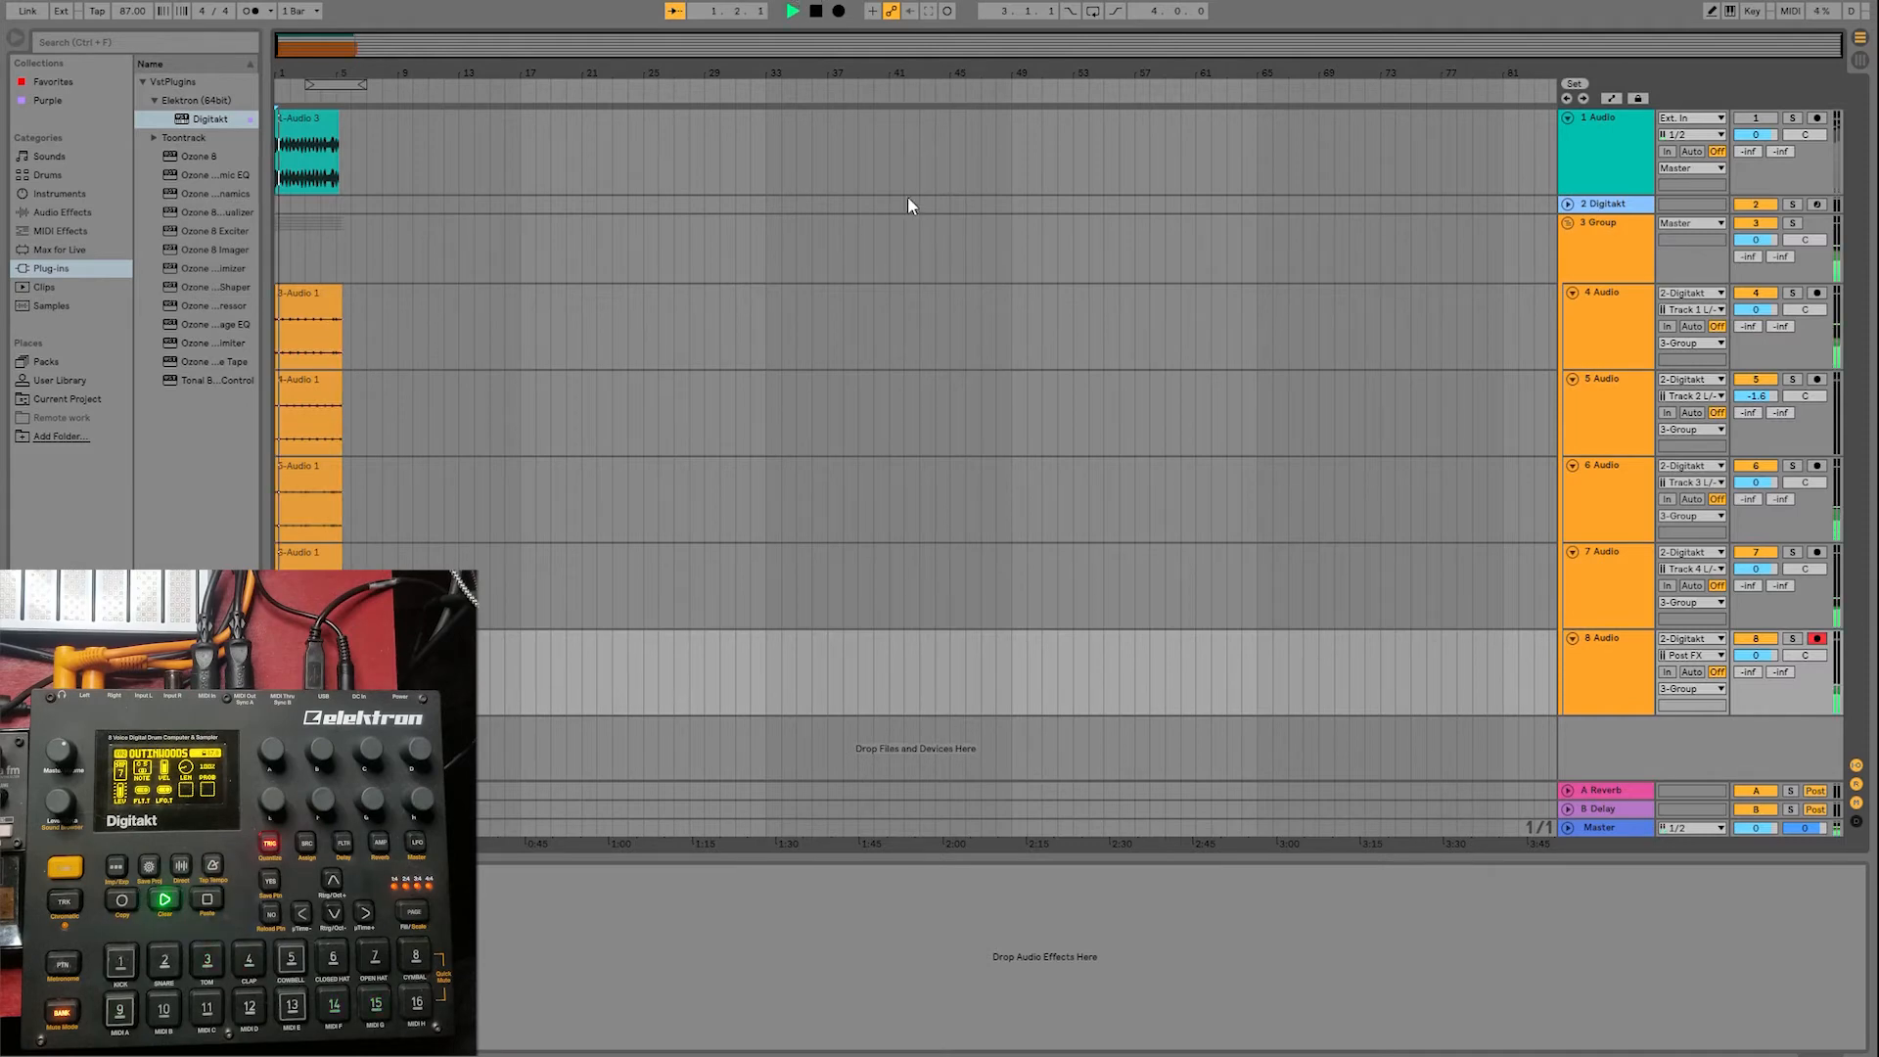
{"action": "left_click", "coordinate": [1573, 245]}
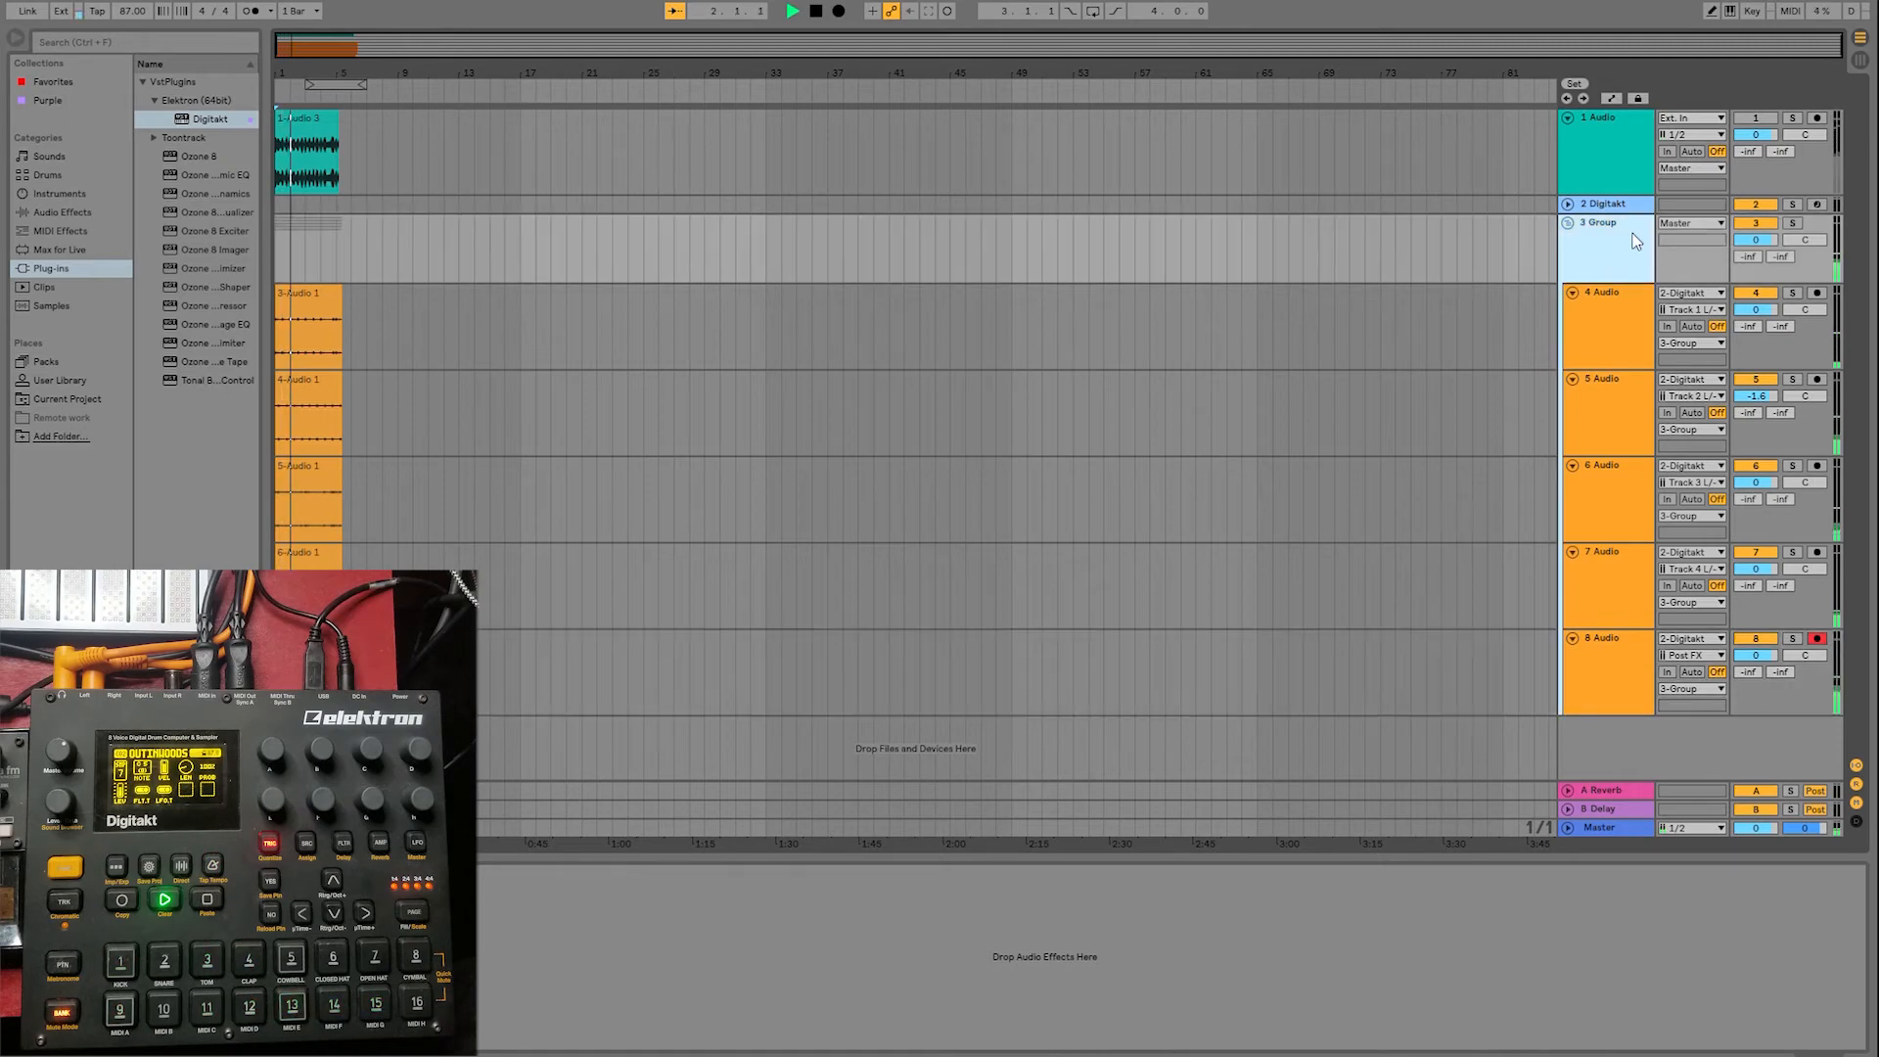
{"action": "left_click_drag", "start_coordinate": [1757, 240], "coordinate": [1757, 206]}
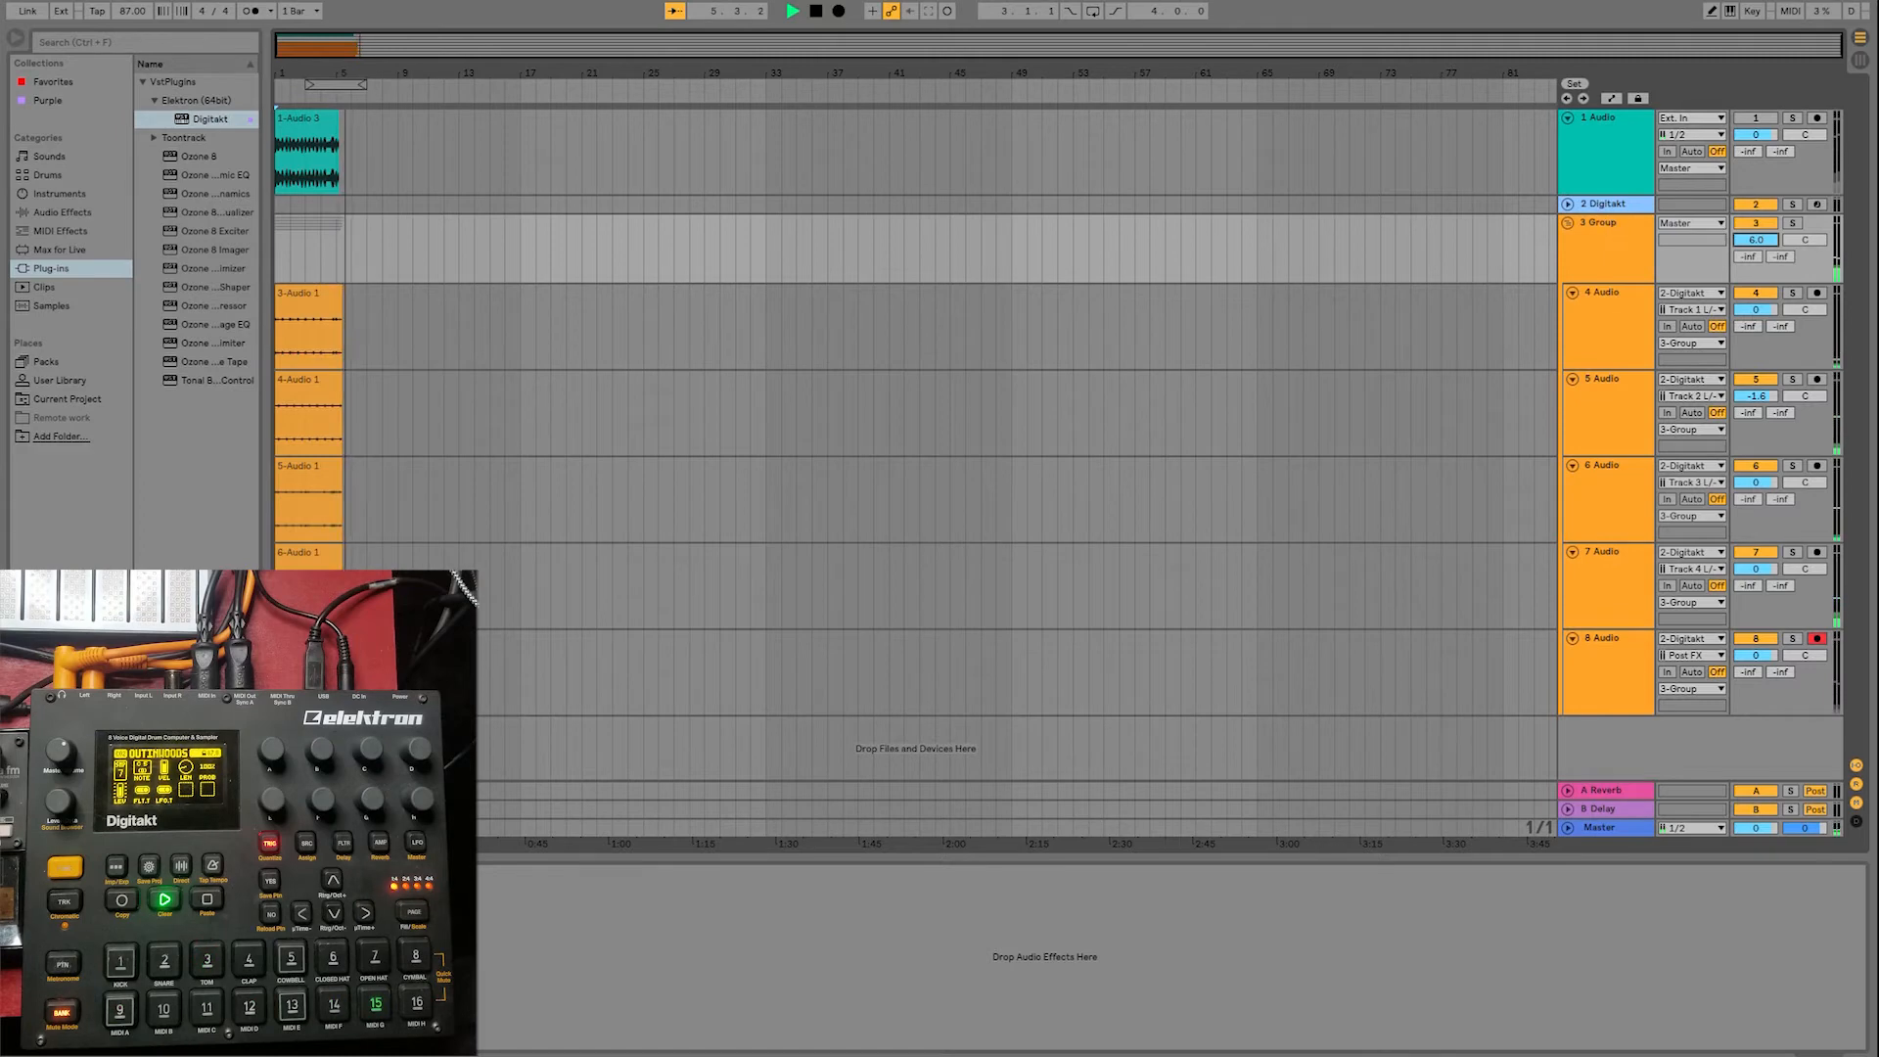
{"action": "left_click", "coordinate": [815, 10]}
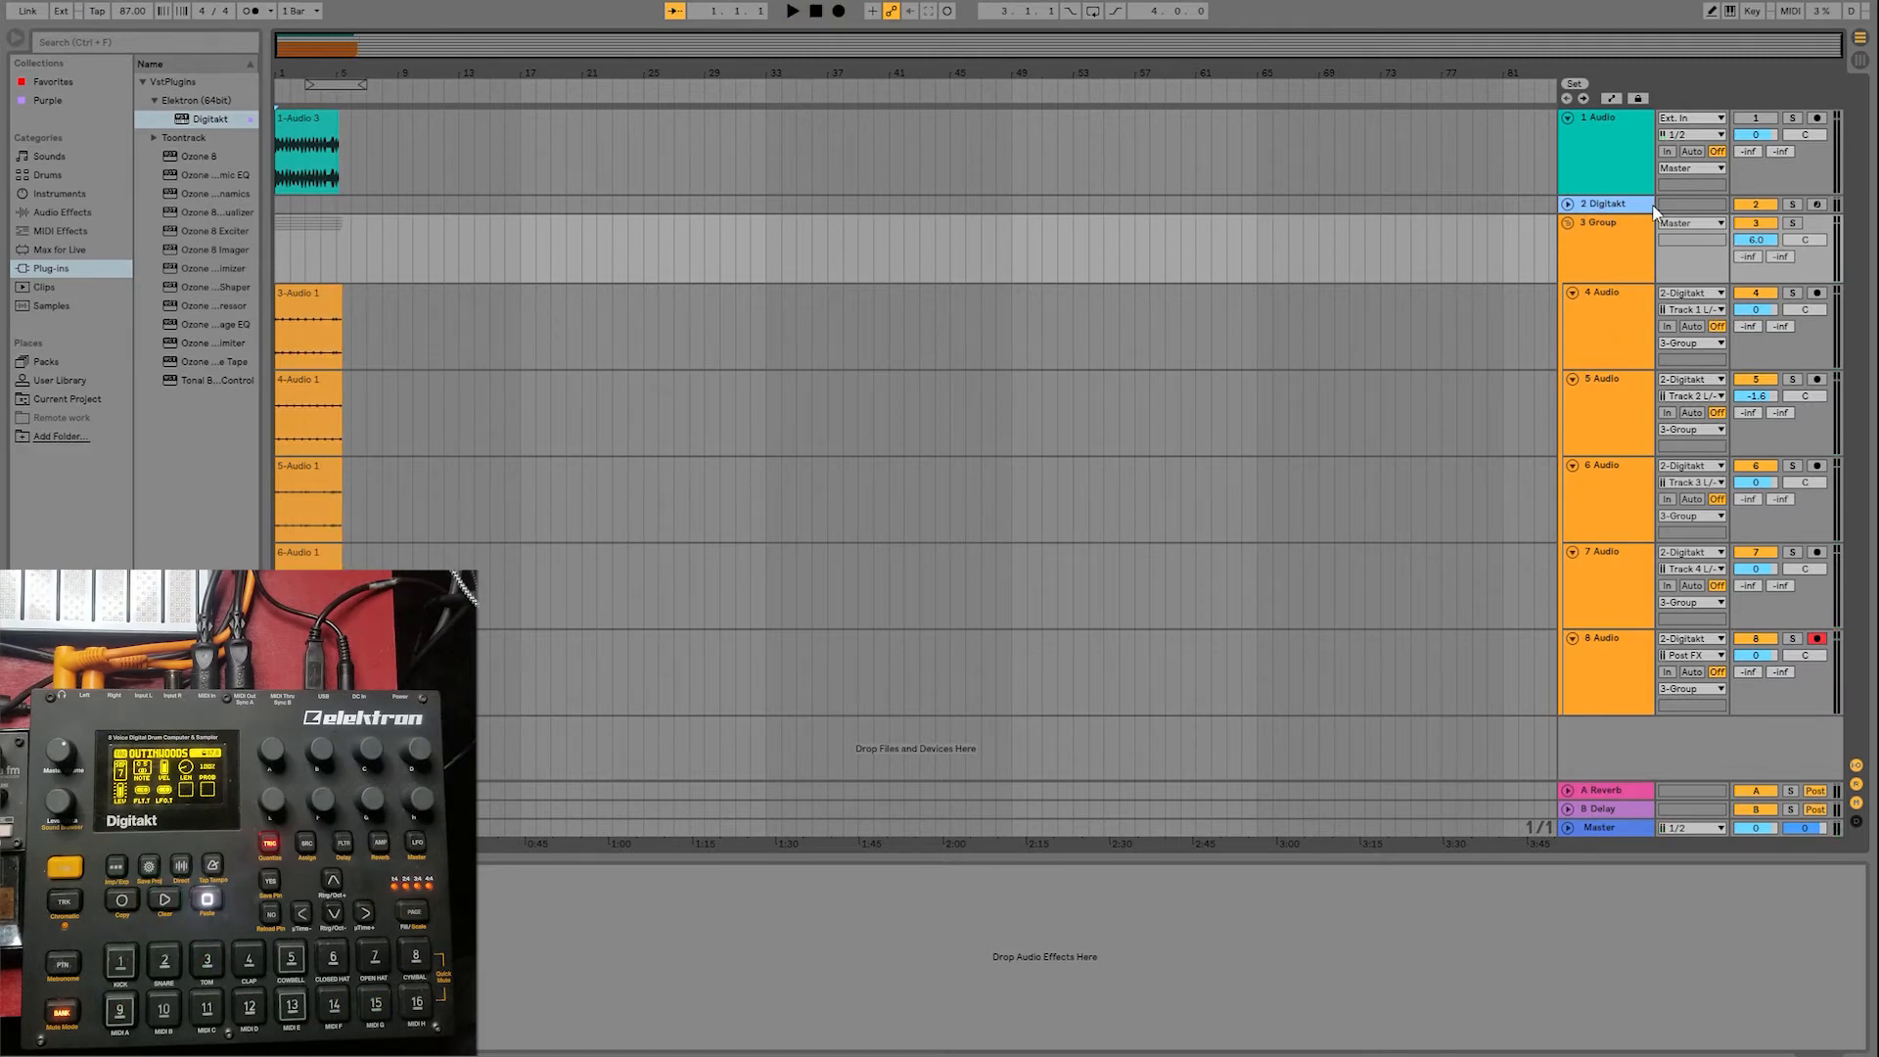
{"action": "left_click", "coordinate": [793, 10]}
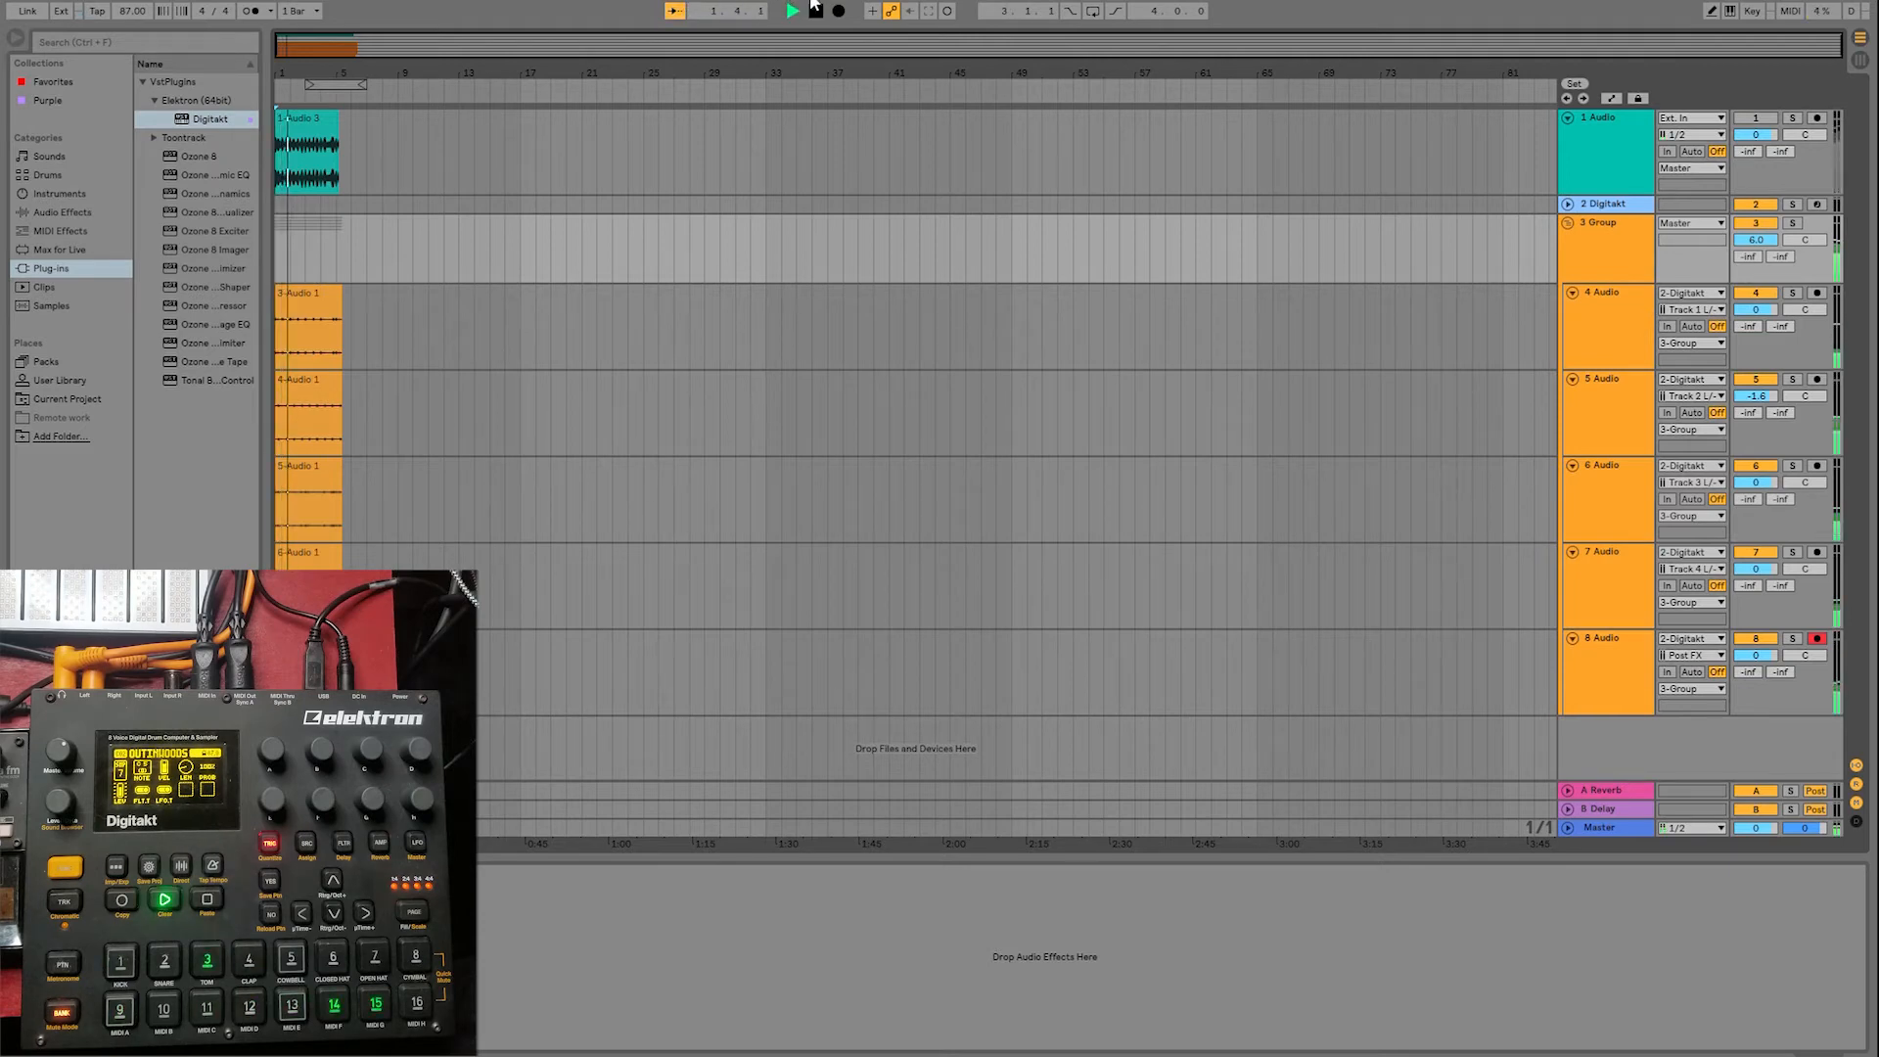
{"action": "left_click", "coordinate": [812, 9]}
- Mute the group, unmute 1 Audio and play the stereo recording for comparison, returning to the start
{"action": "left_click", "coordinate": [1765, 224]}
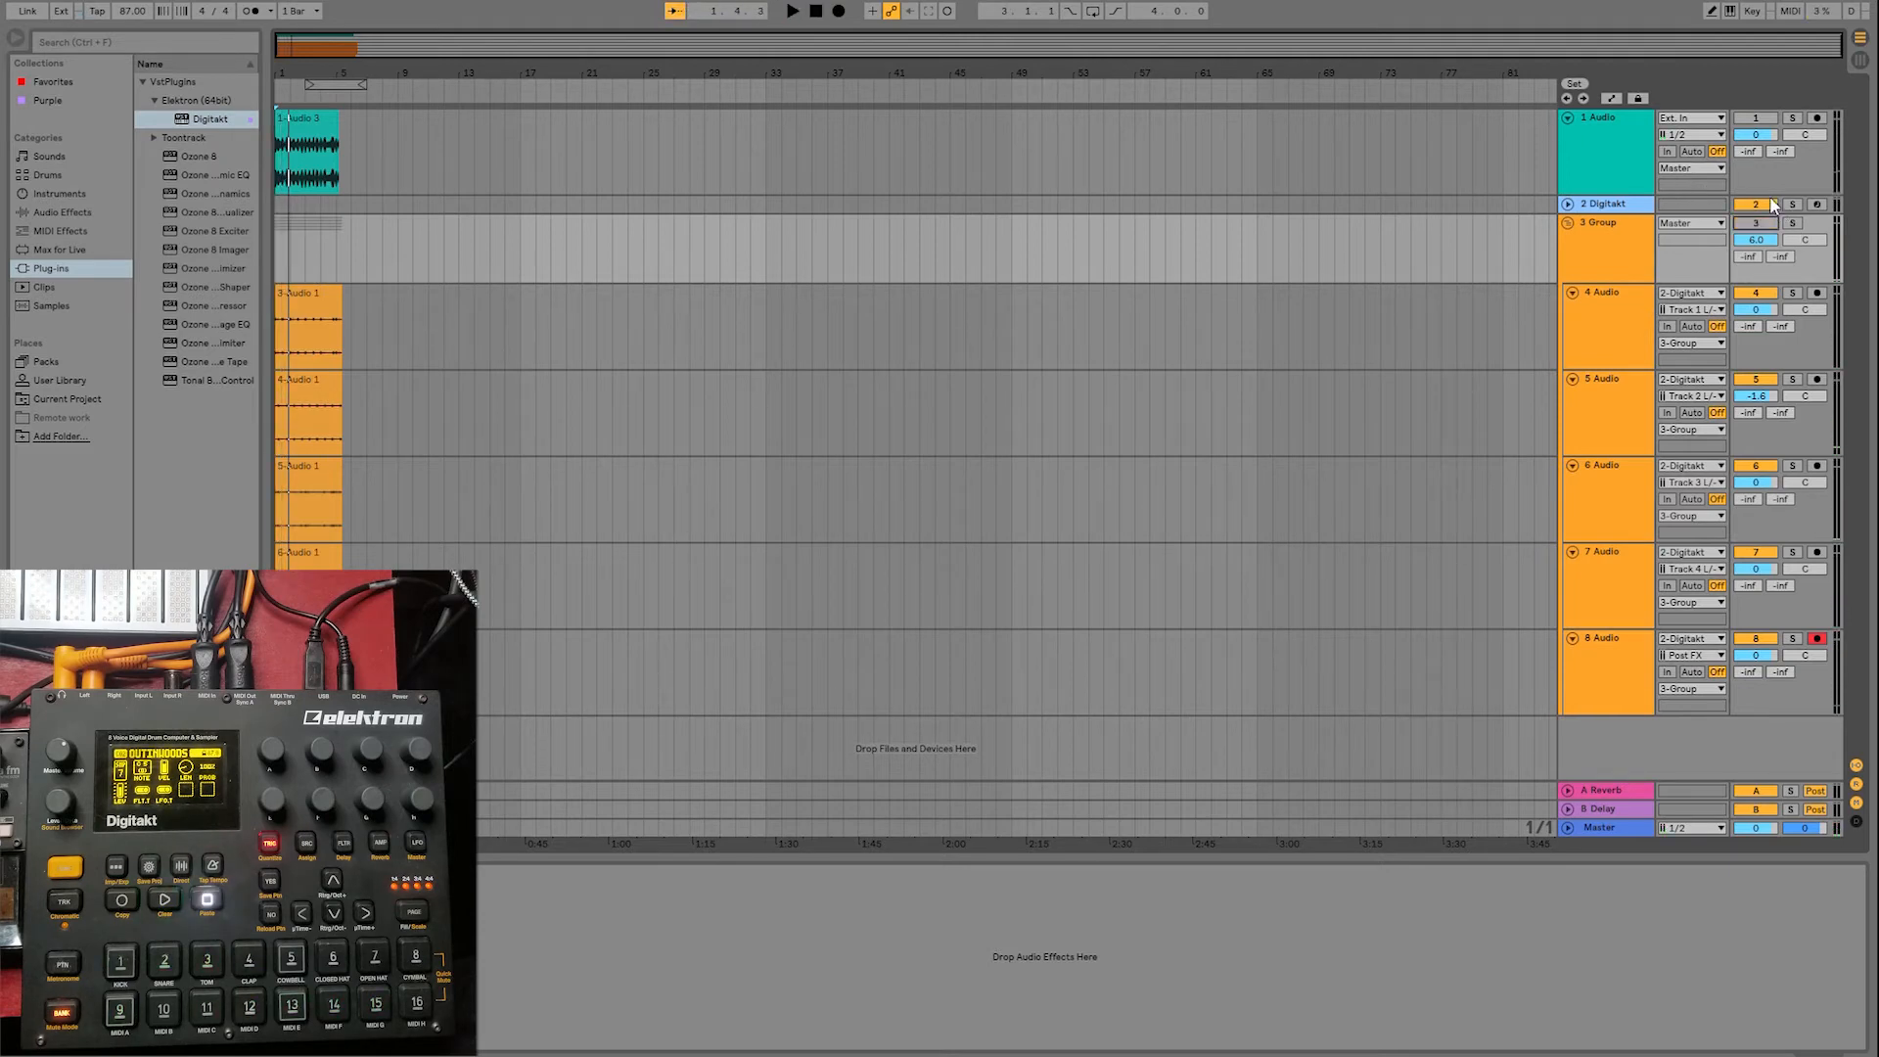
{"action": "left_click", "coordinate": [1756, 117]}
{"action": "left_click", "coordinate": [793, 10]}
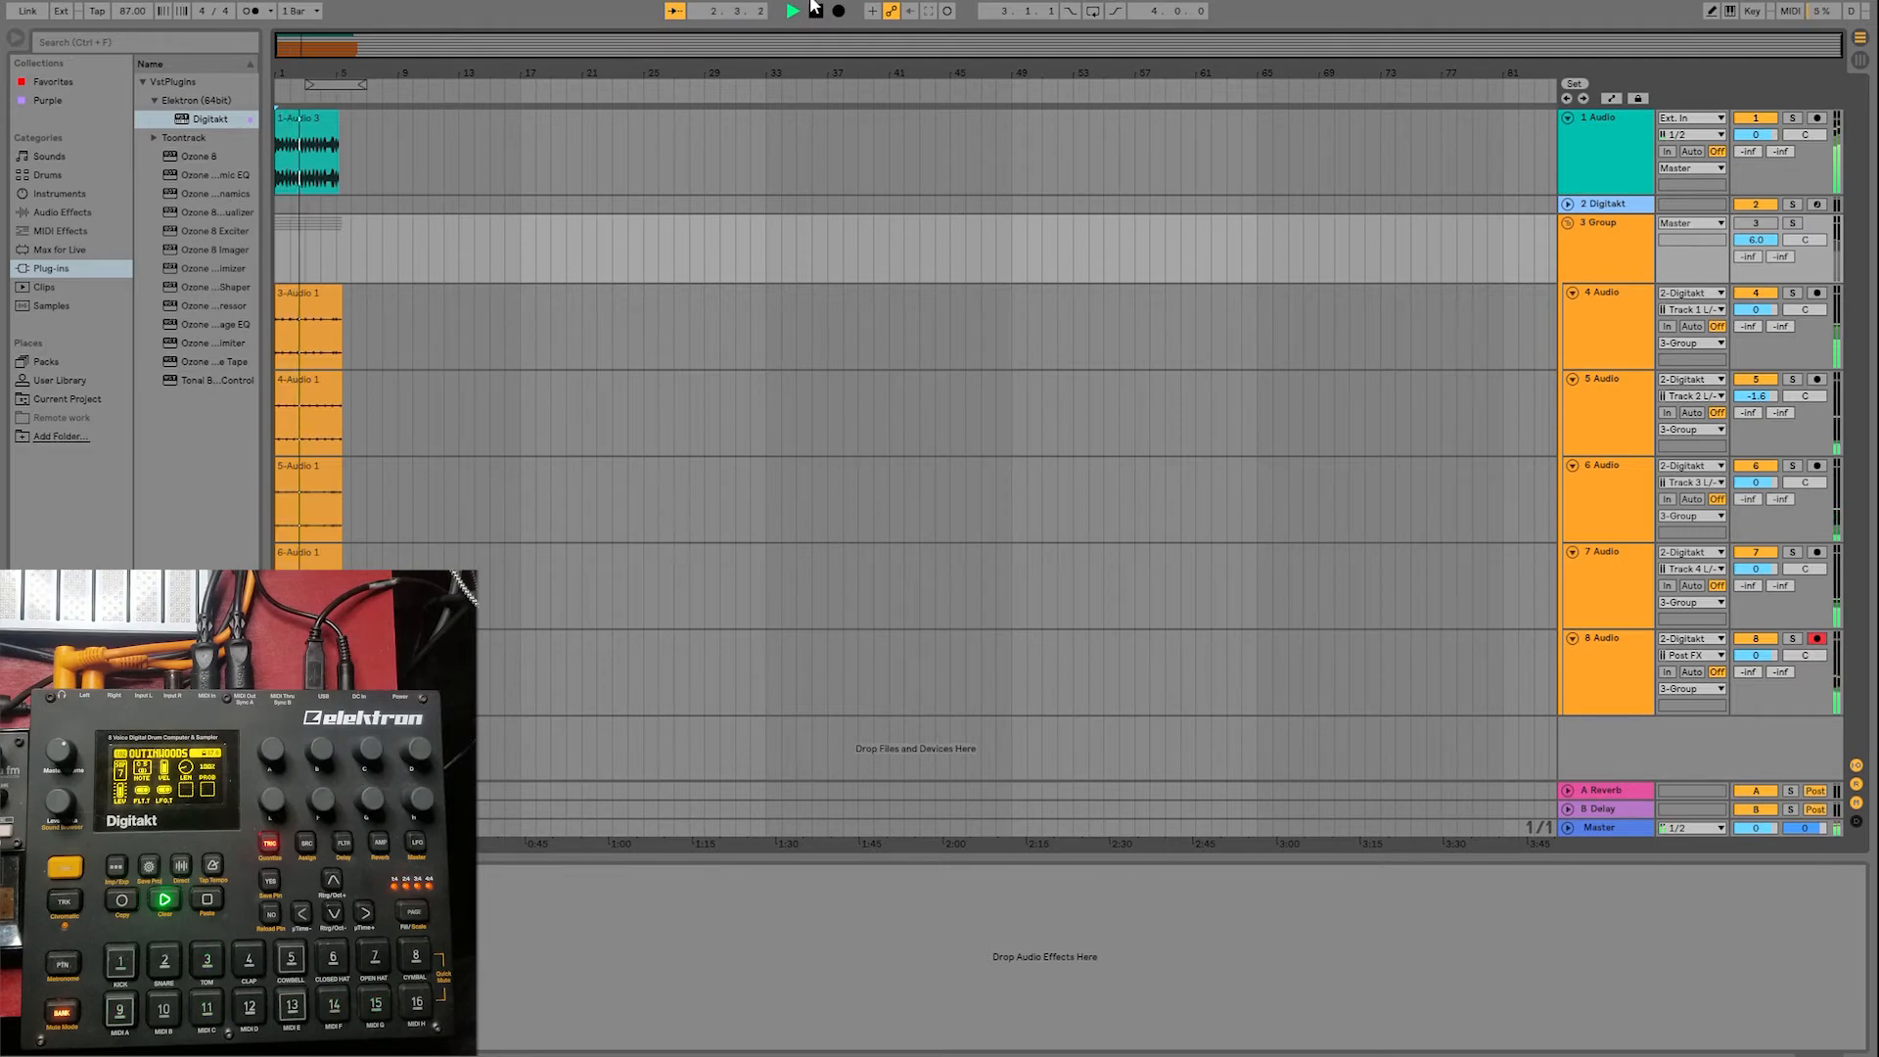
{"action": "left_click", "coordinate": [812, 8]}
{"action": "left_click", "coordinate": [813, 8]}
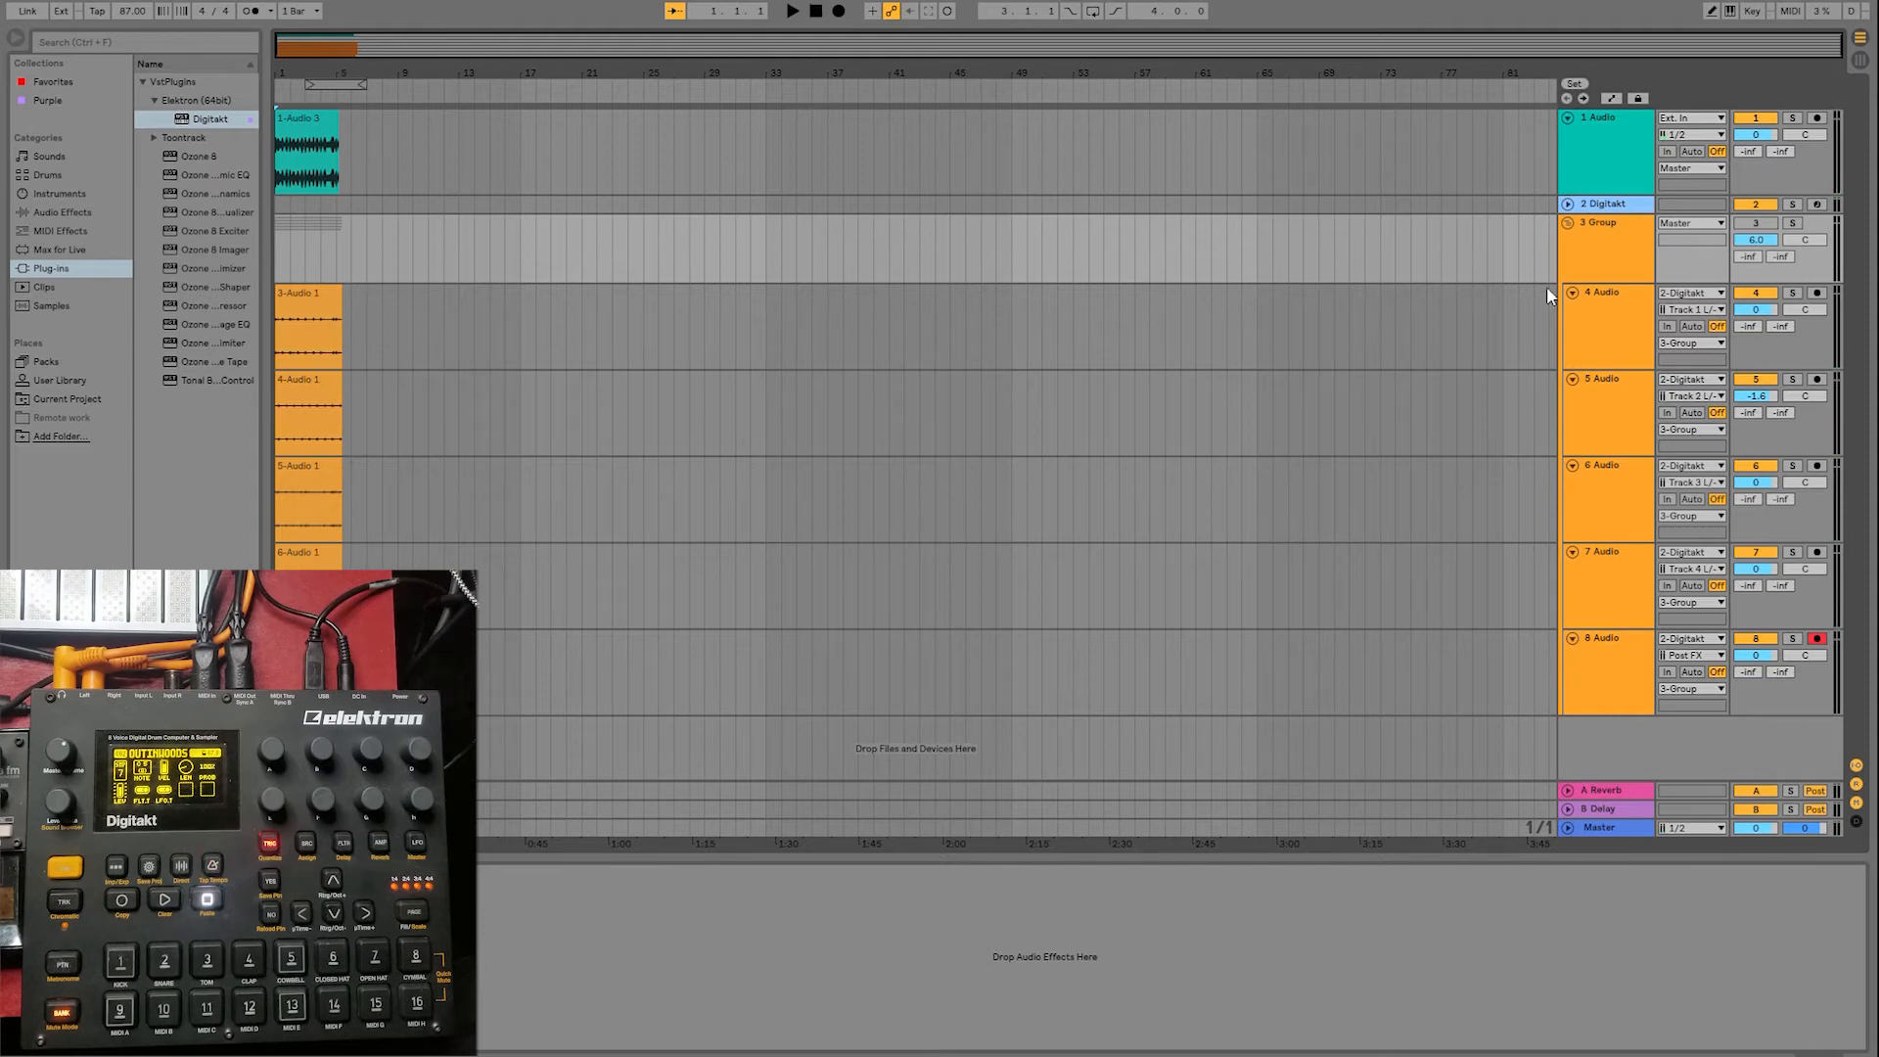
- Set the Digitakt input of 8 Audio to Post Mixer and record about four bars onto it from the start
{"action": "left_click", "coordinate": [1596, 253]}
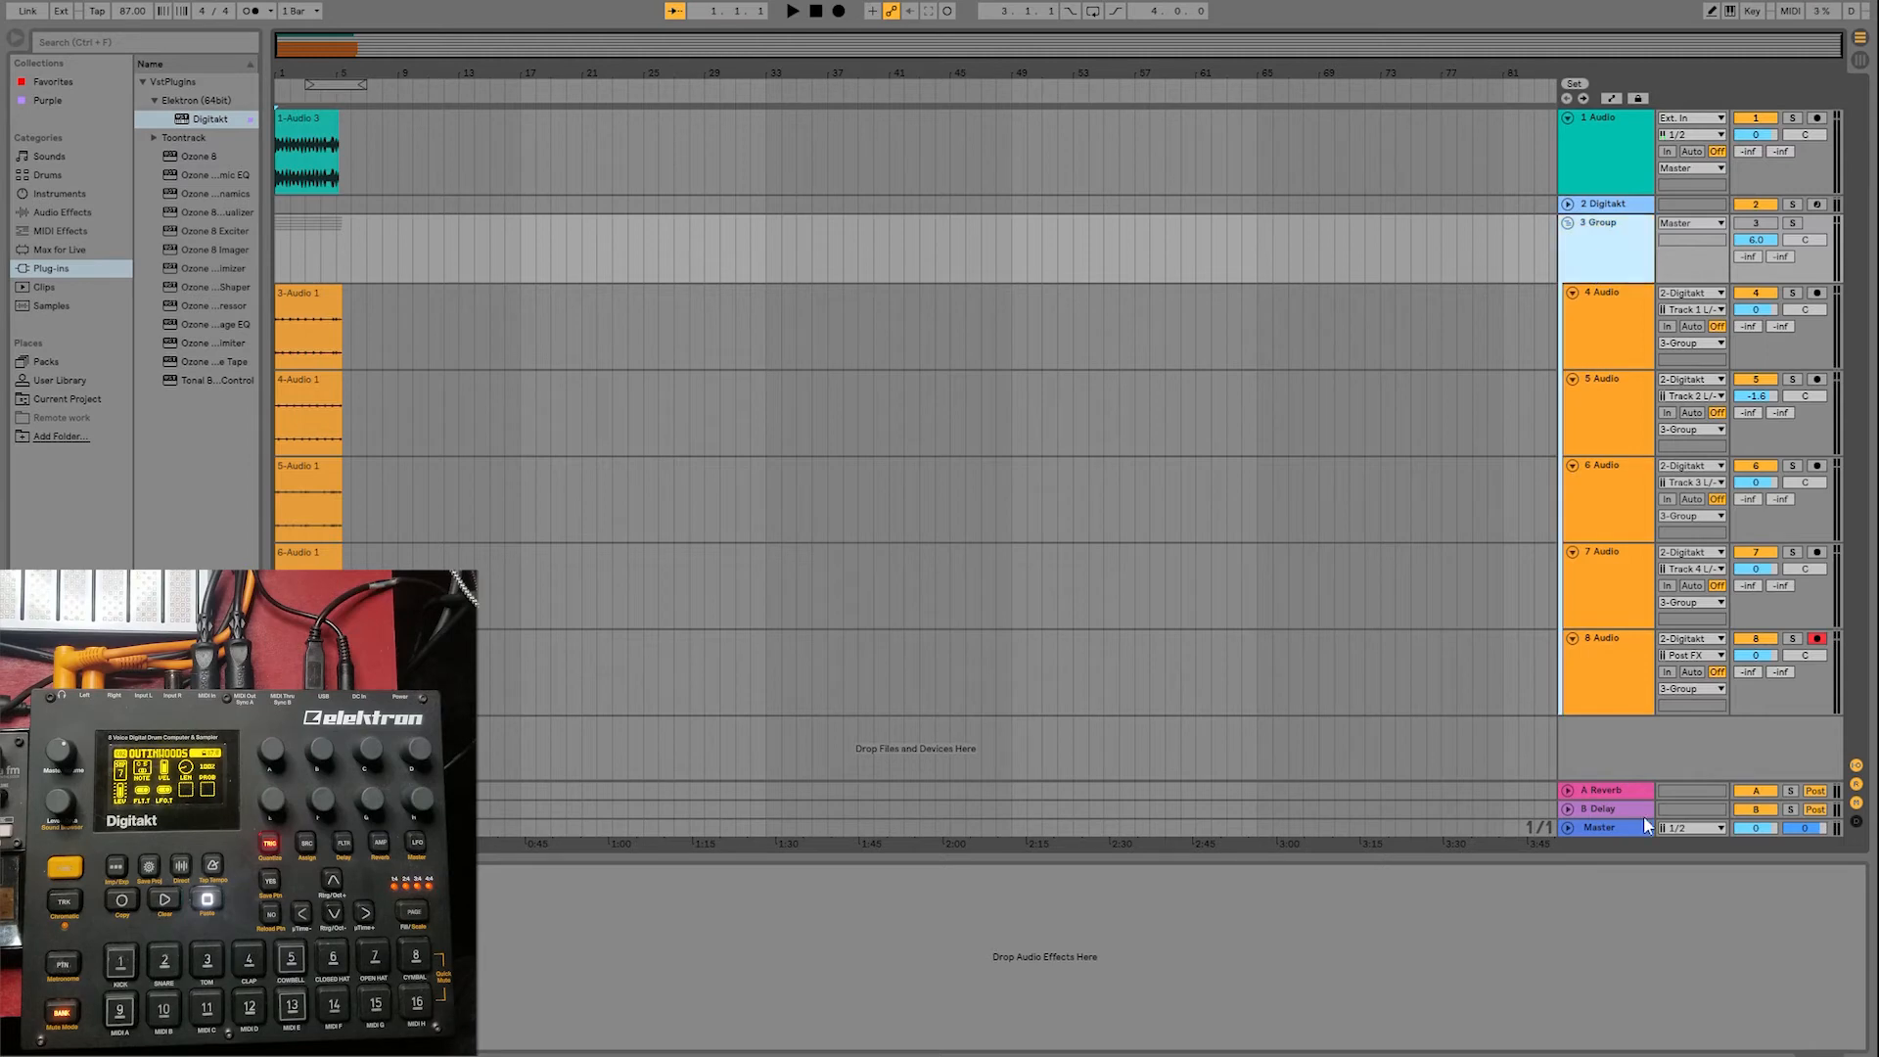
{"action": "left_click", "coordinate": [1699, 641]}
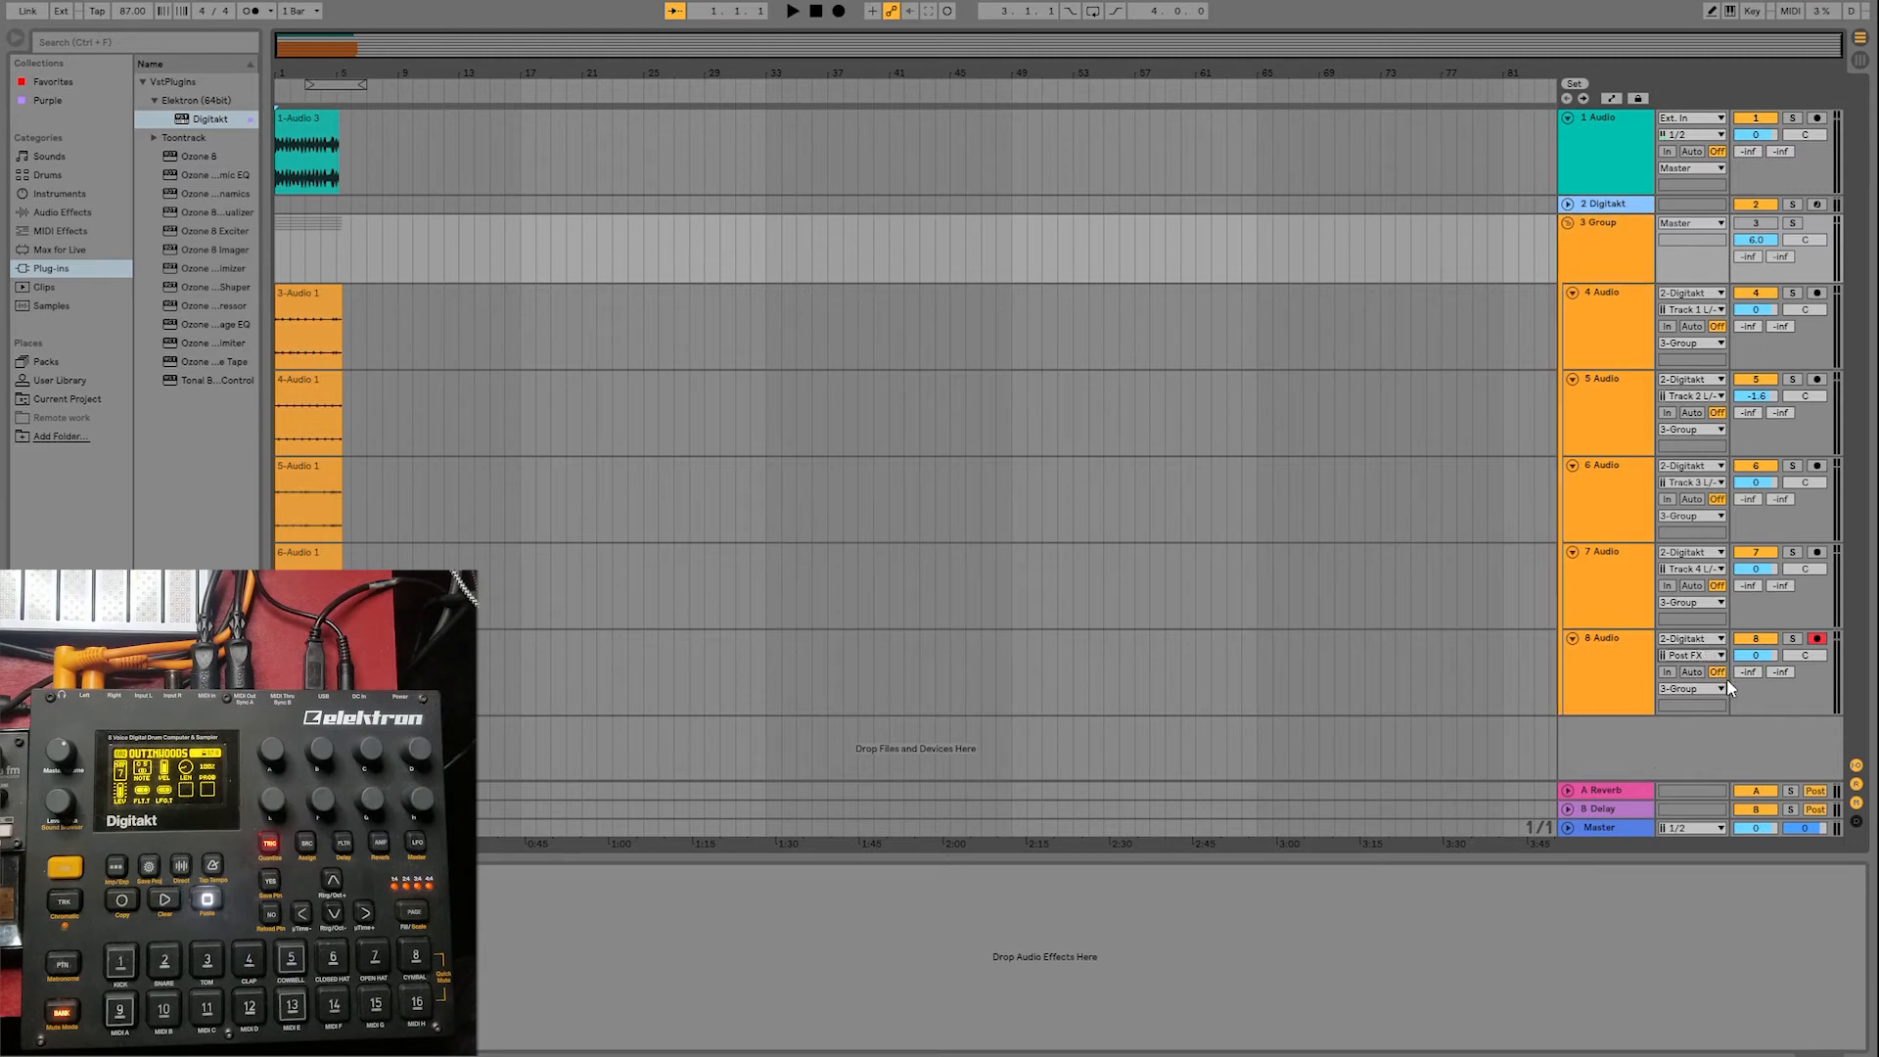
{"action": "left_click", "coordinate": [1686, 657]}
{"action": "left_click", "coordinate": [304, 670]}
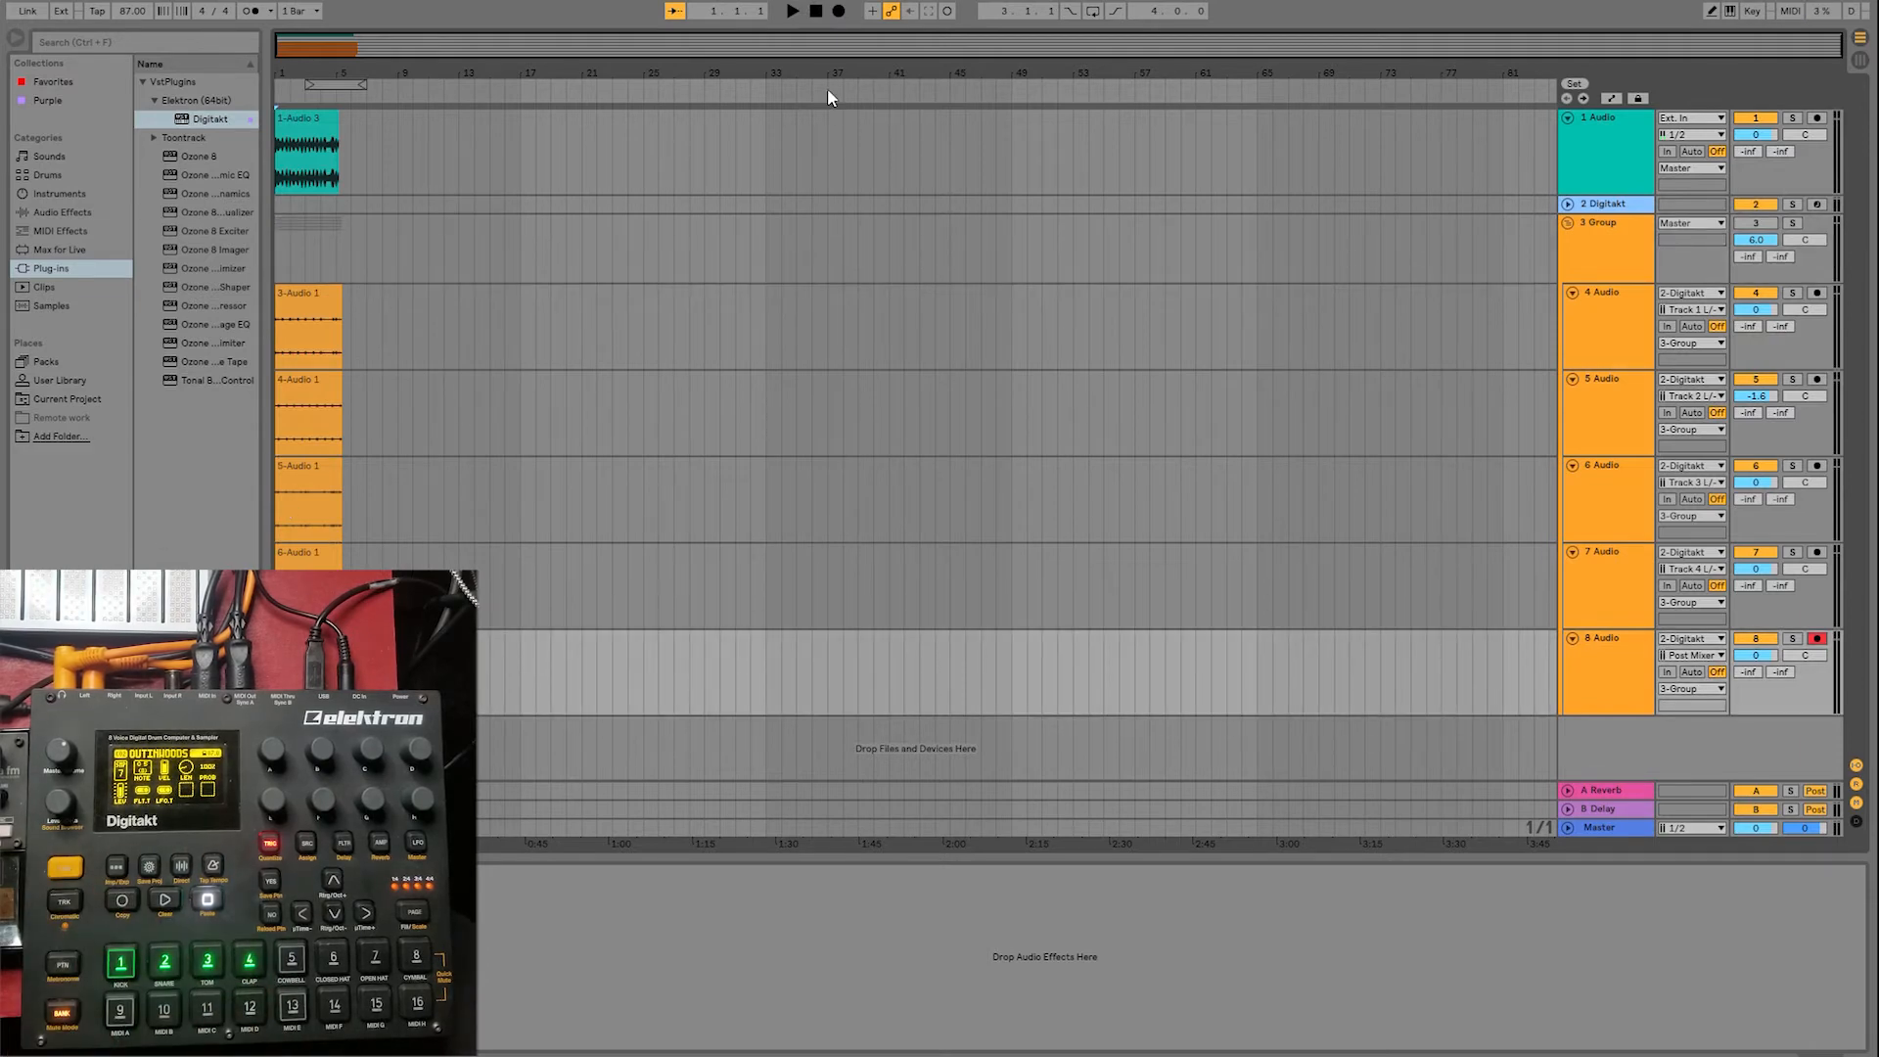
{"action": "left_click", "coordinate": [838, 11]}
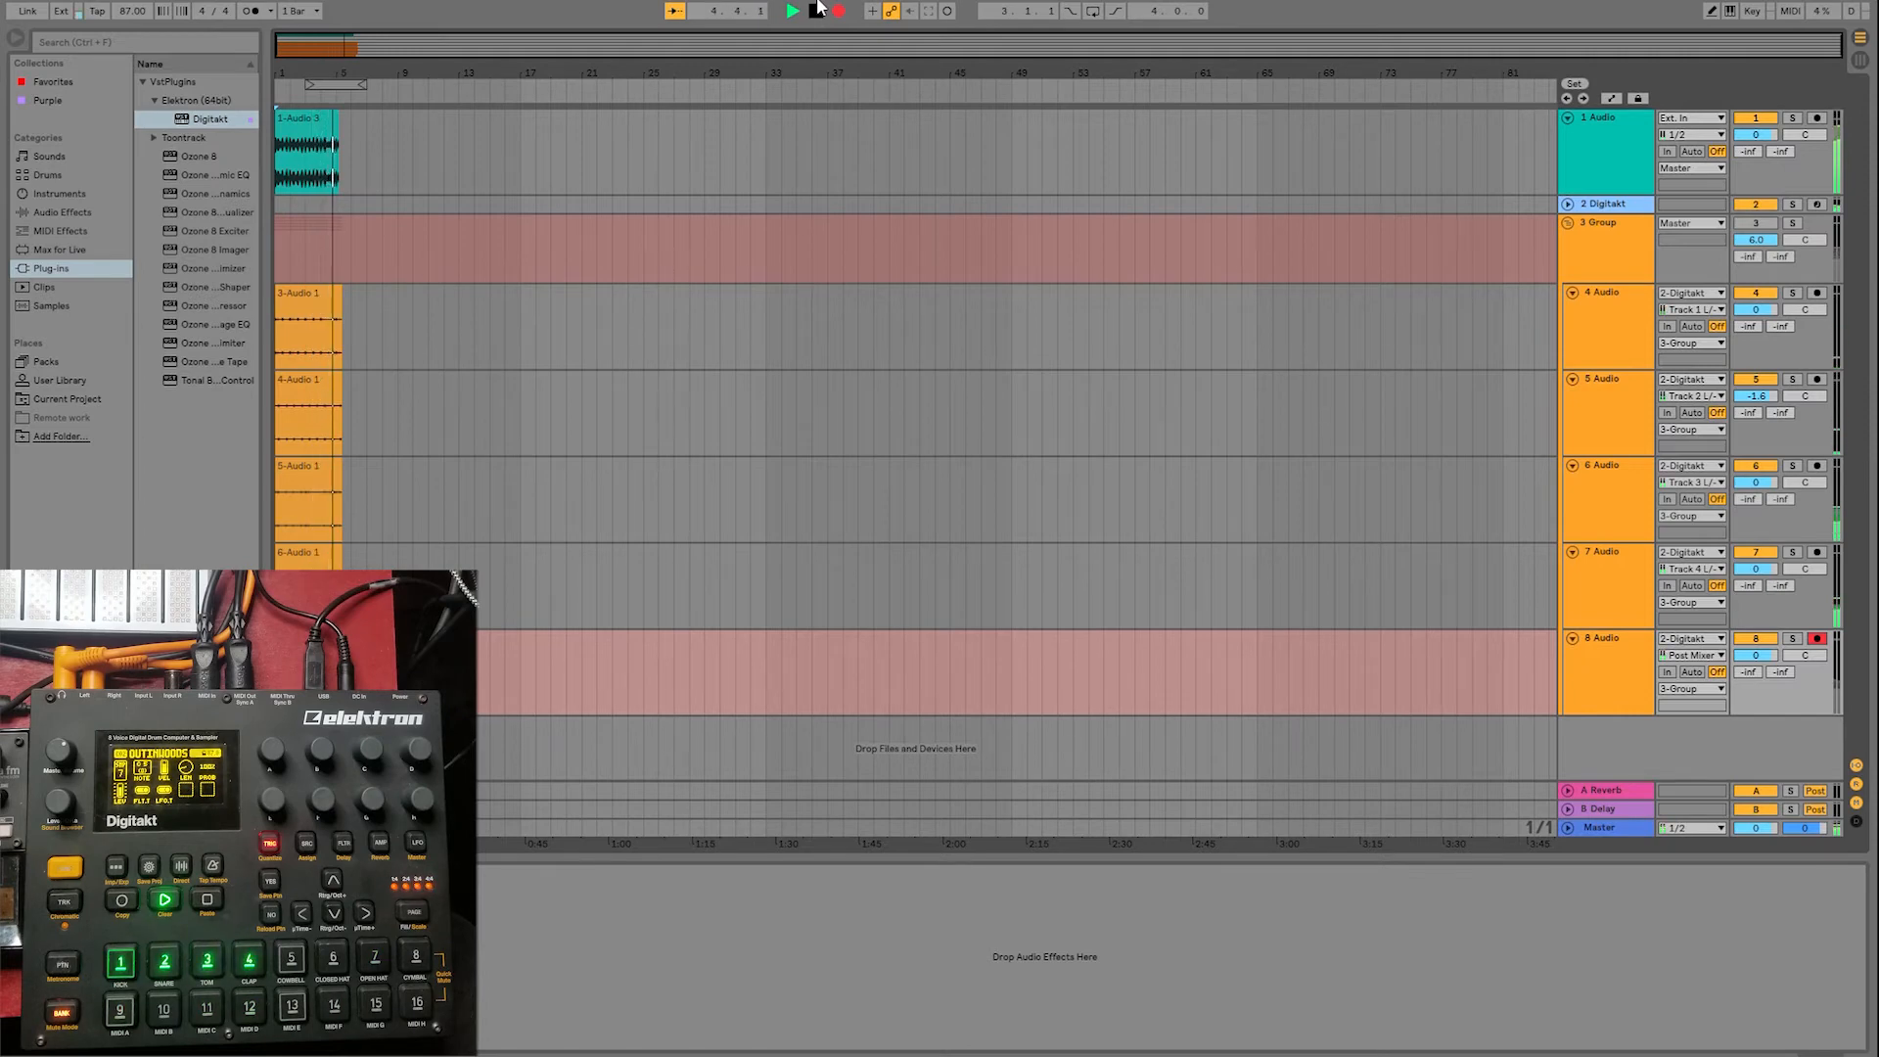
{"action": "left_click", "coordinate": [819, 10]}
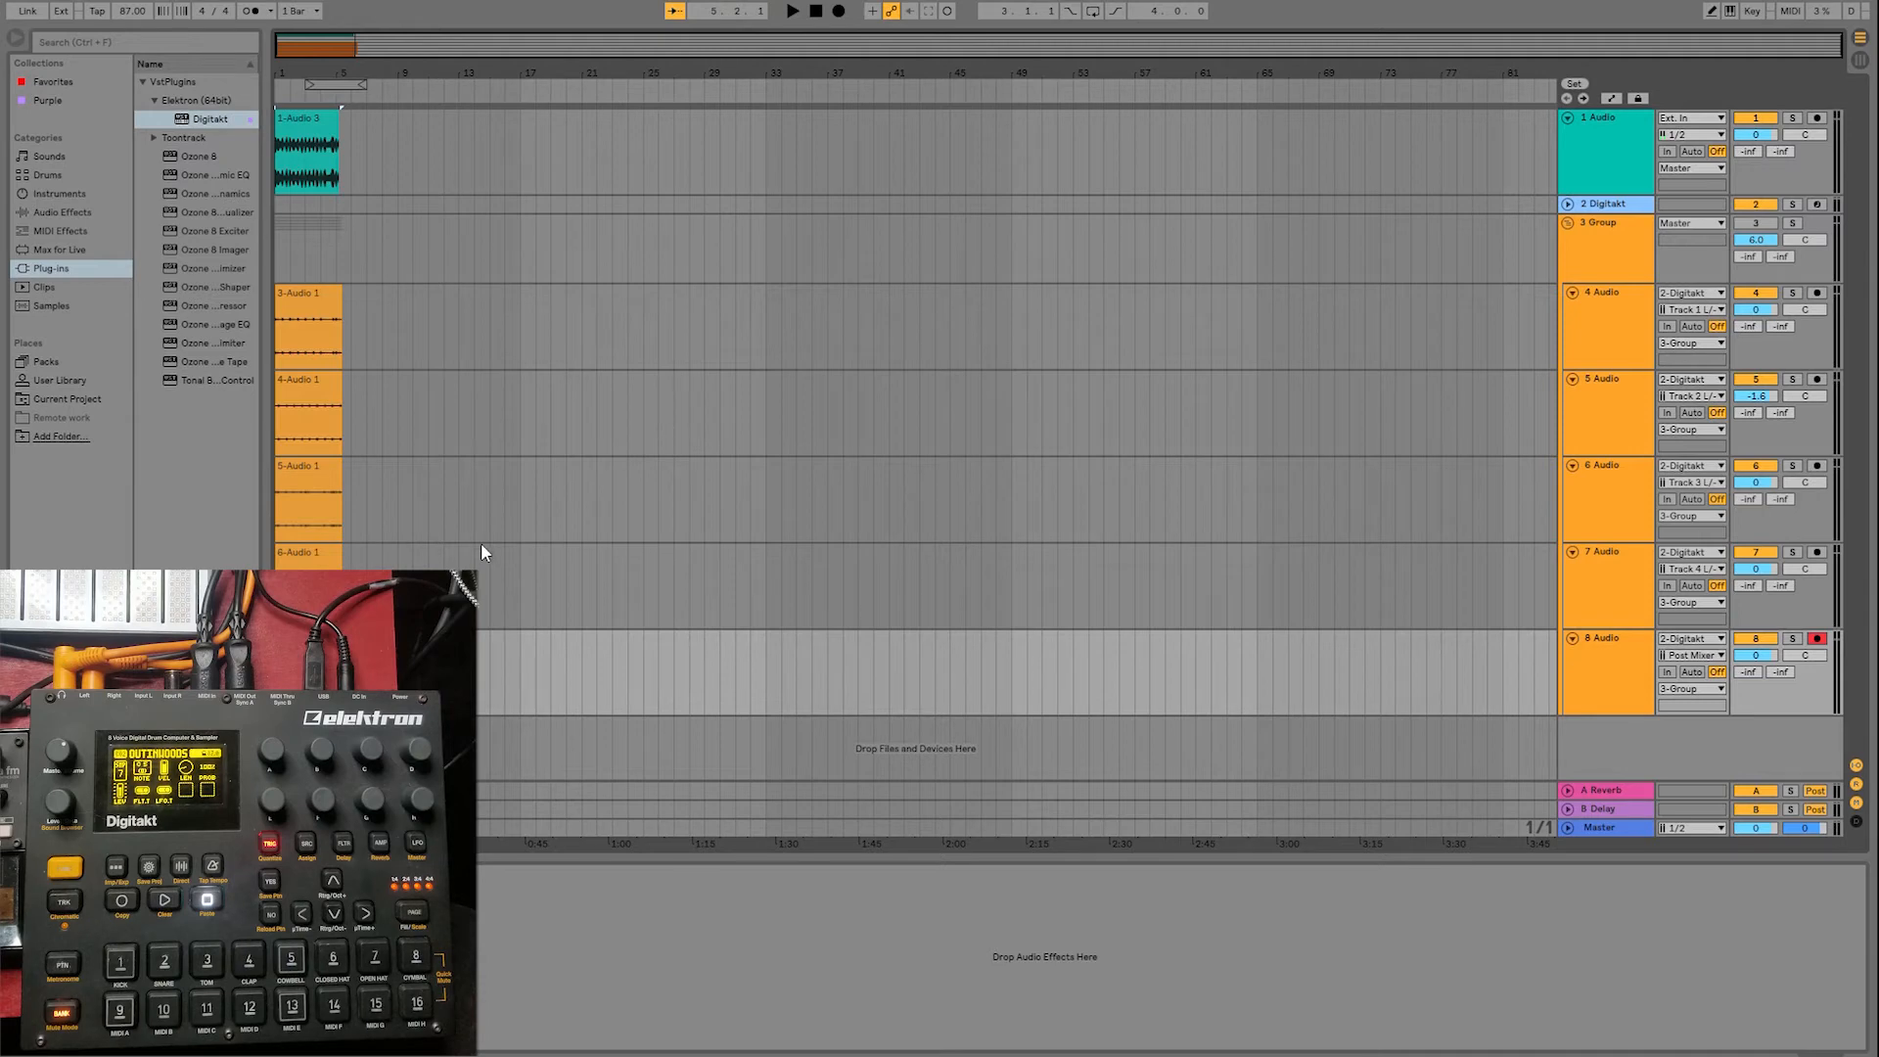
- Mute 1 Audio, unmute the group and play the grouped tracks with the Post Mixer source from the start
{"action": "left_click", "coordinate": [822, 9]}
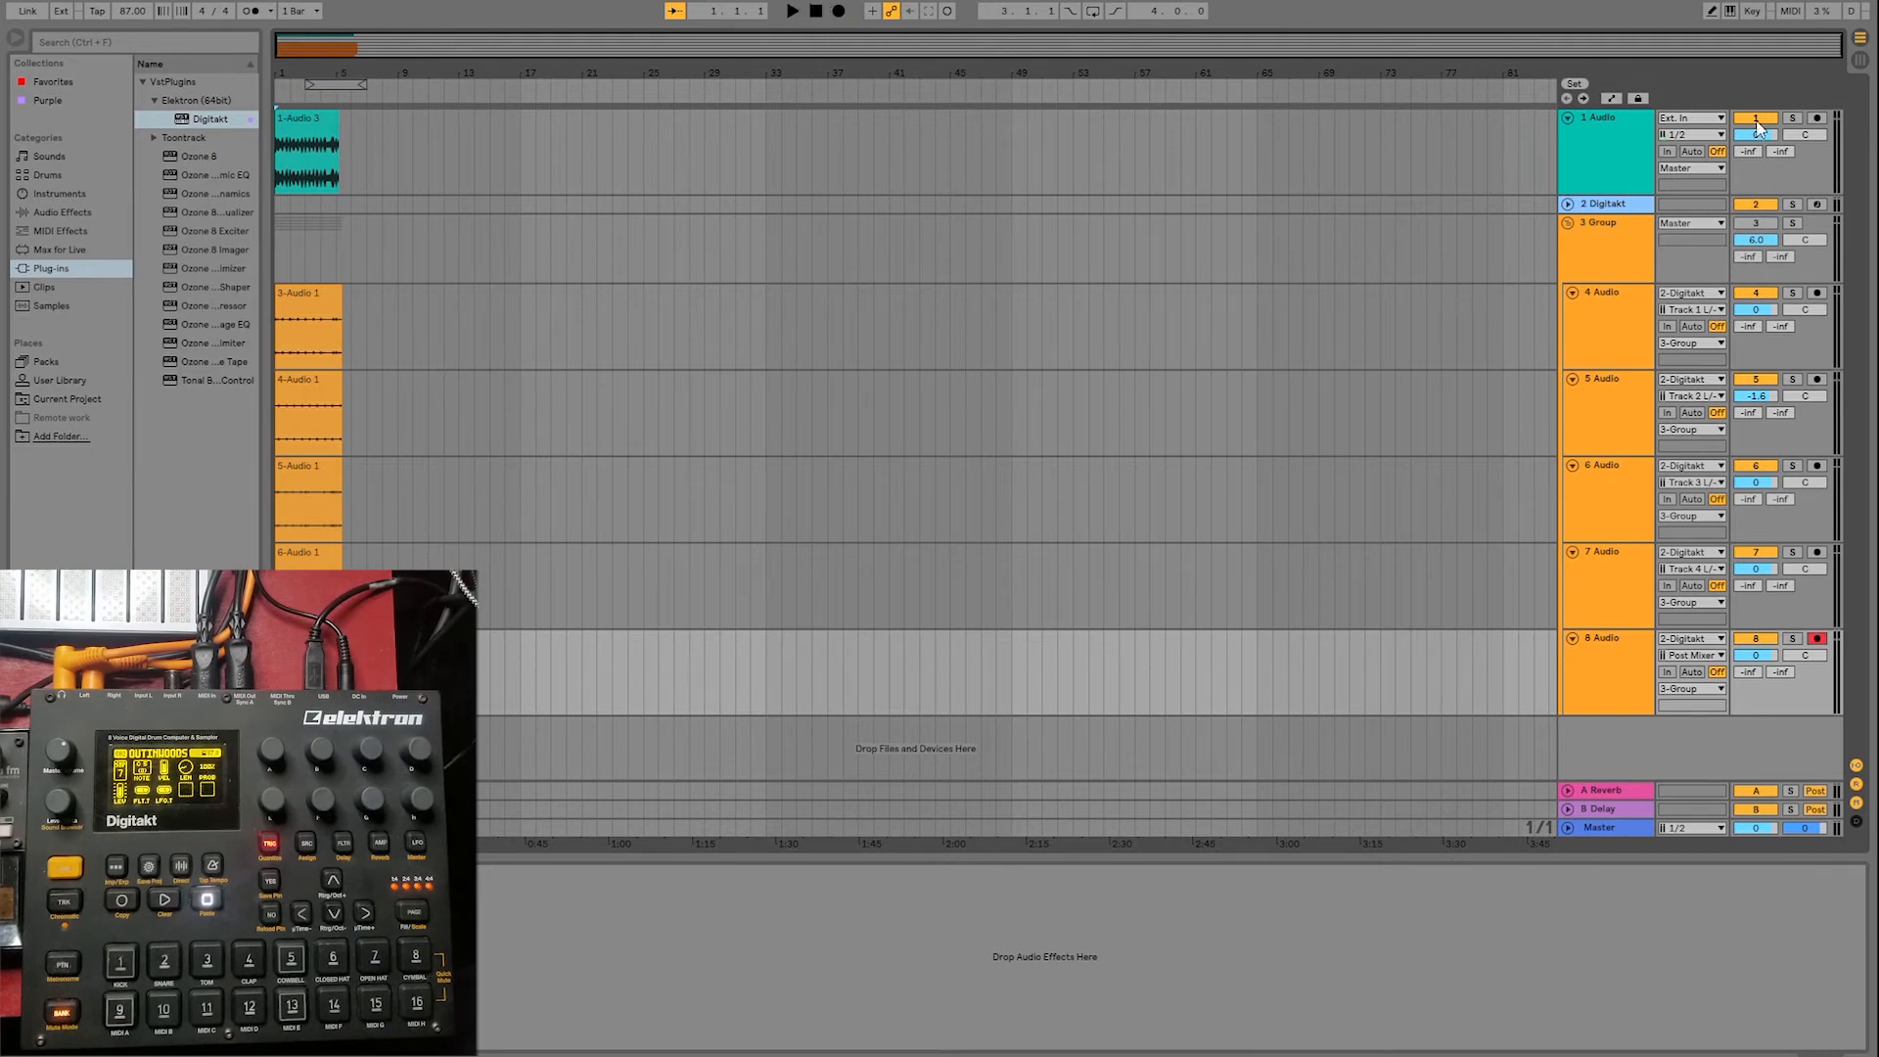
{"action": "left_click", "coordinate": [793, 9]}
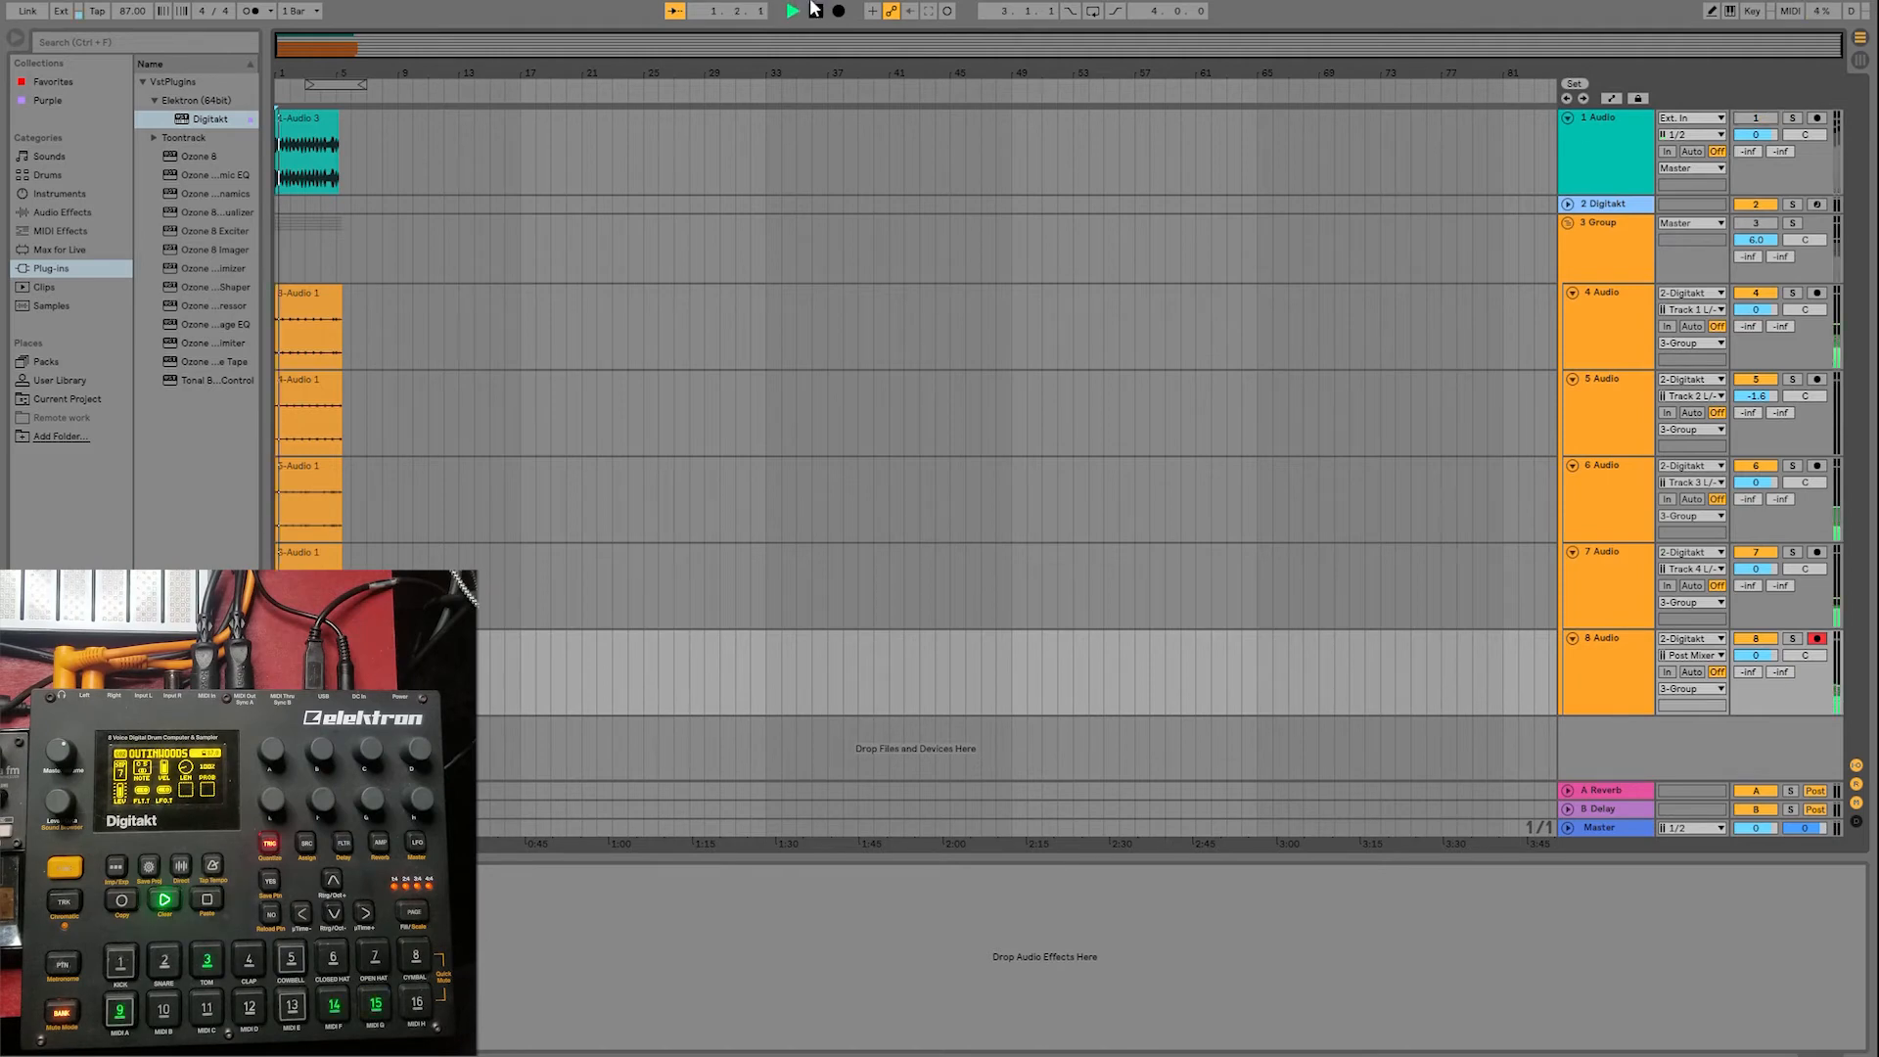
{"action": "left_click", "coordinate": [839, 10]}
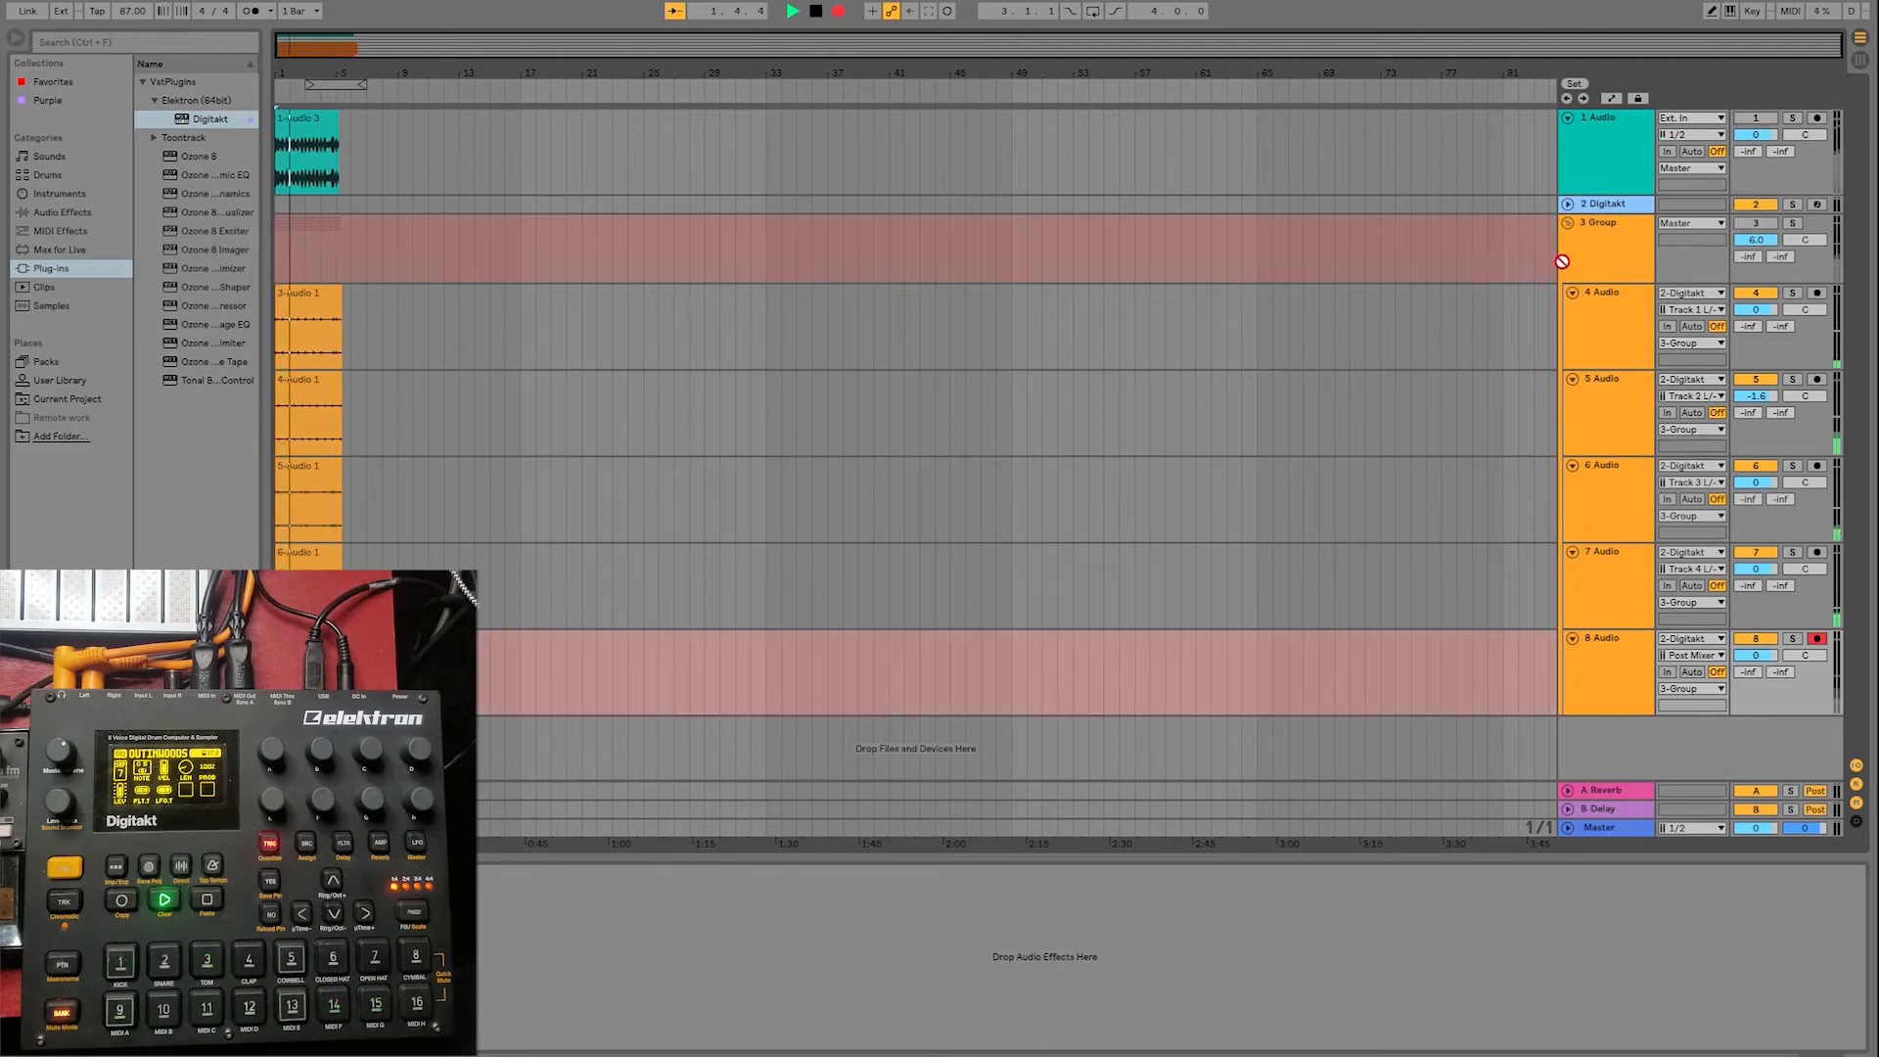
{"action": "left_click", "coordinate": [839, 9]}
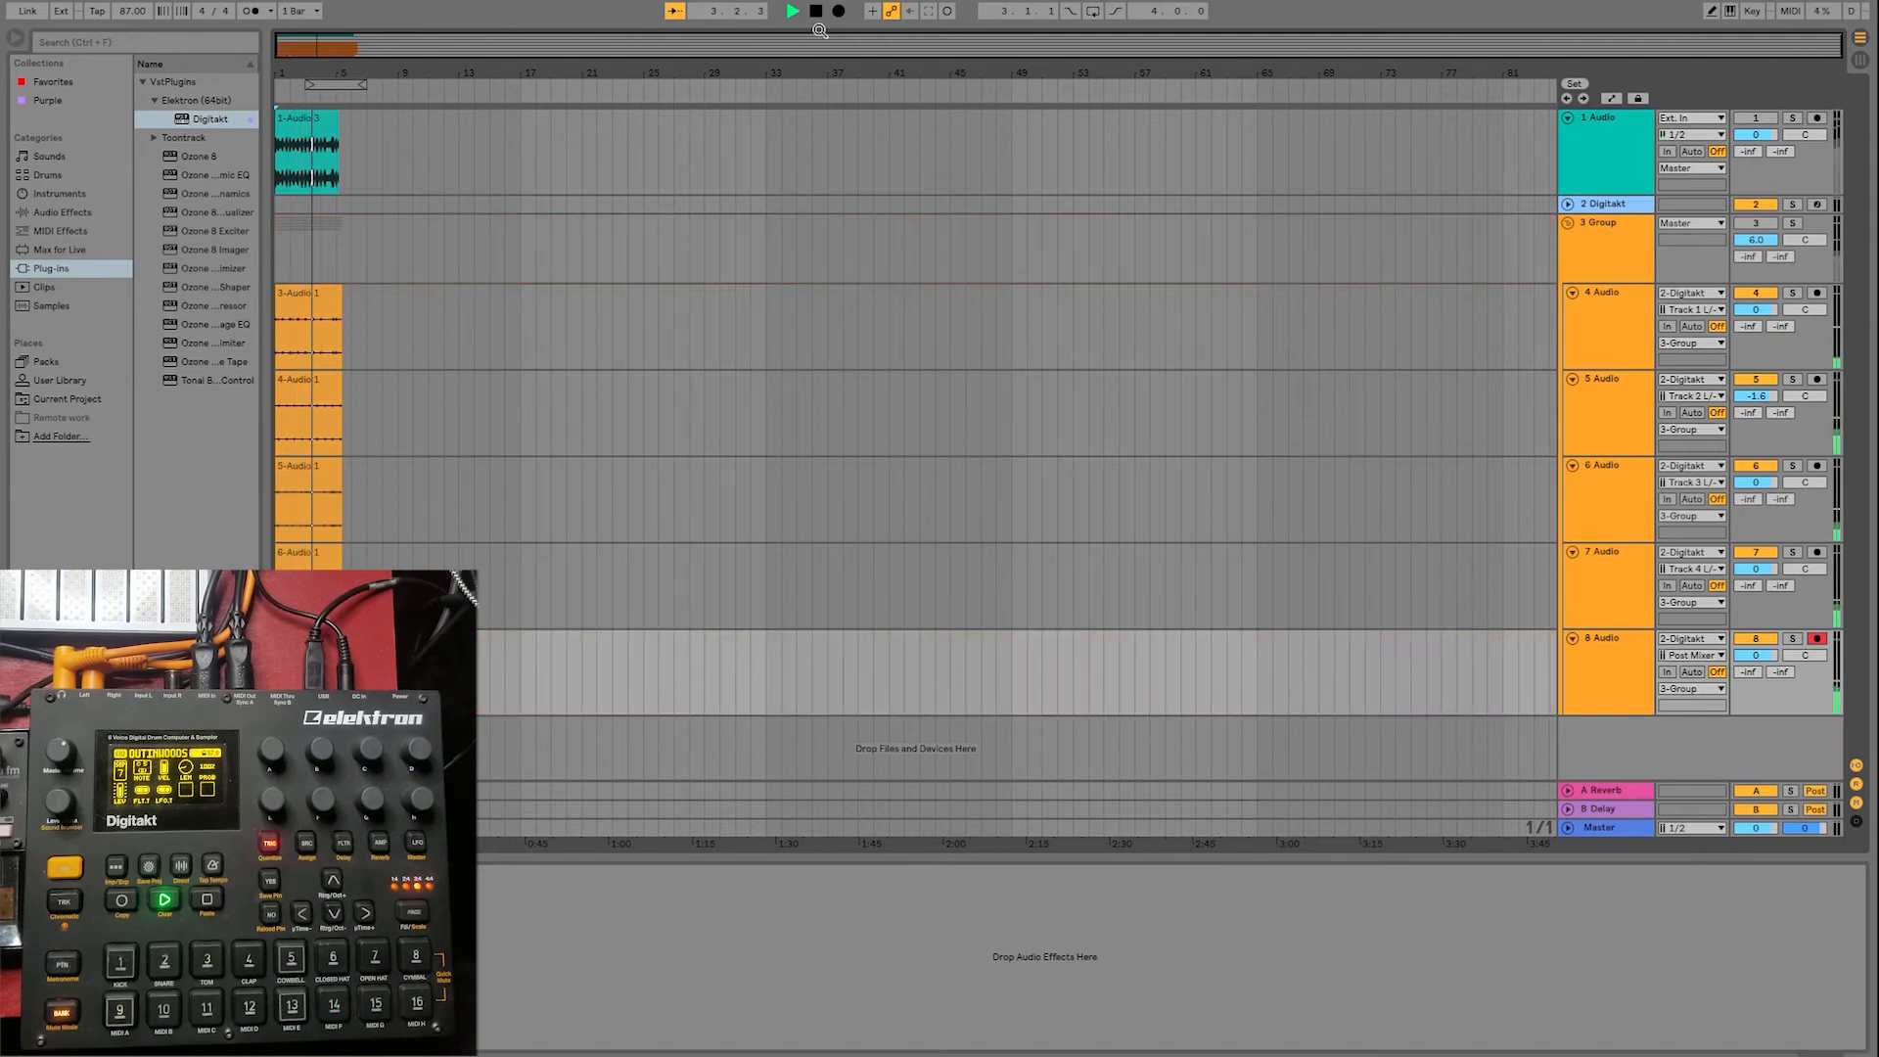
{"action": "left_click", "coordinate": [816, 10]}
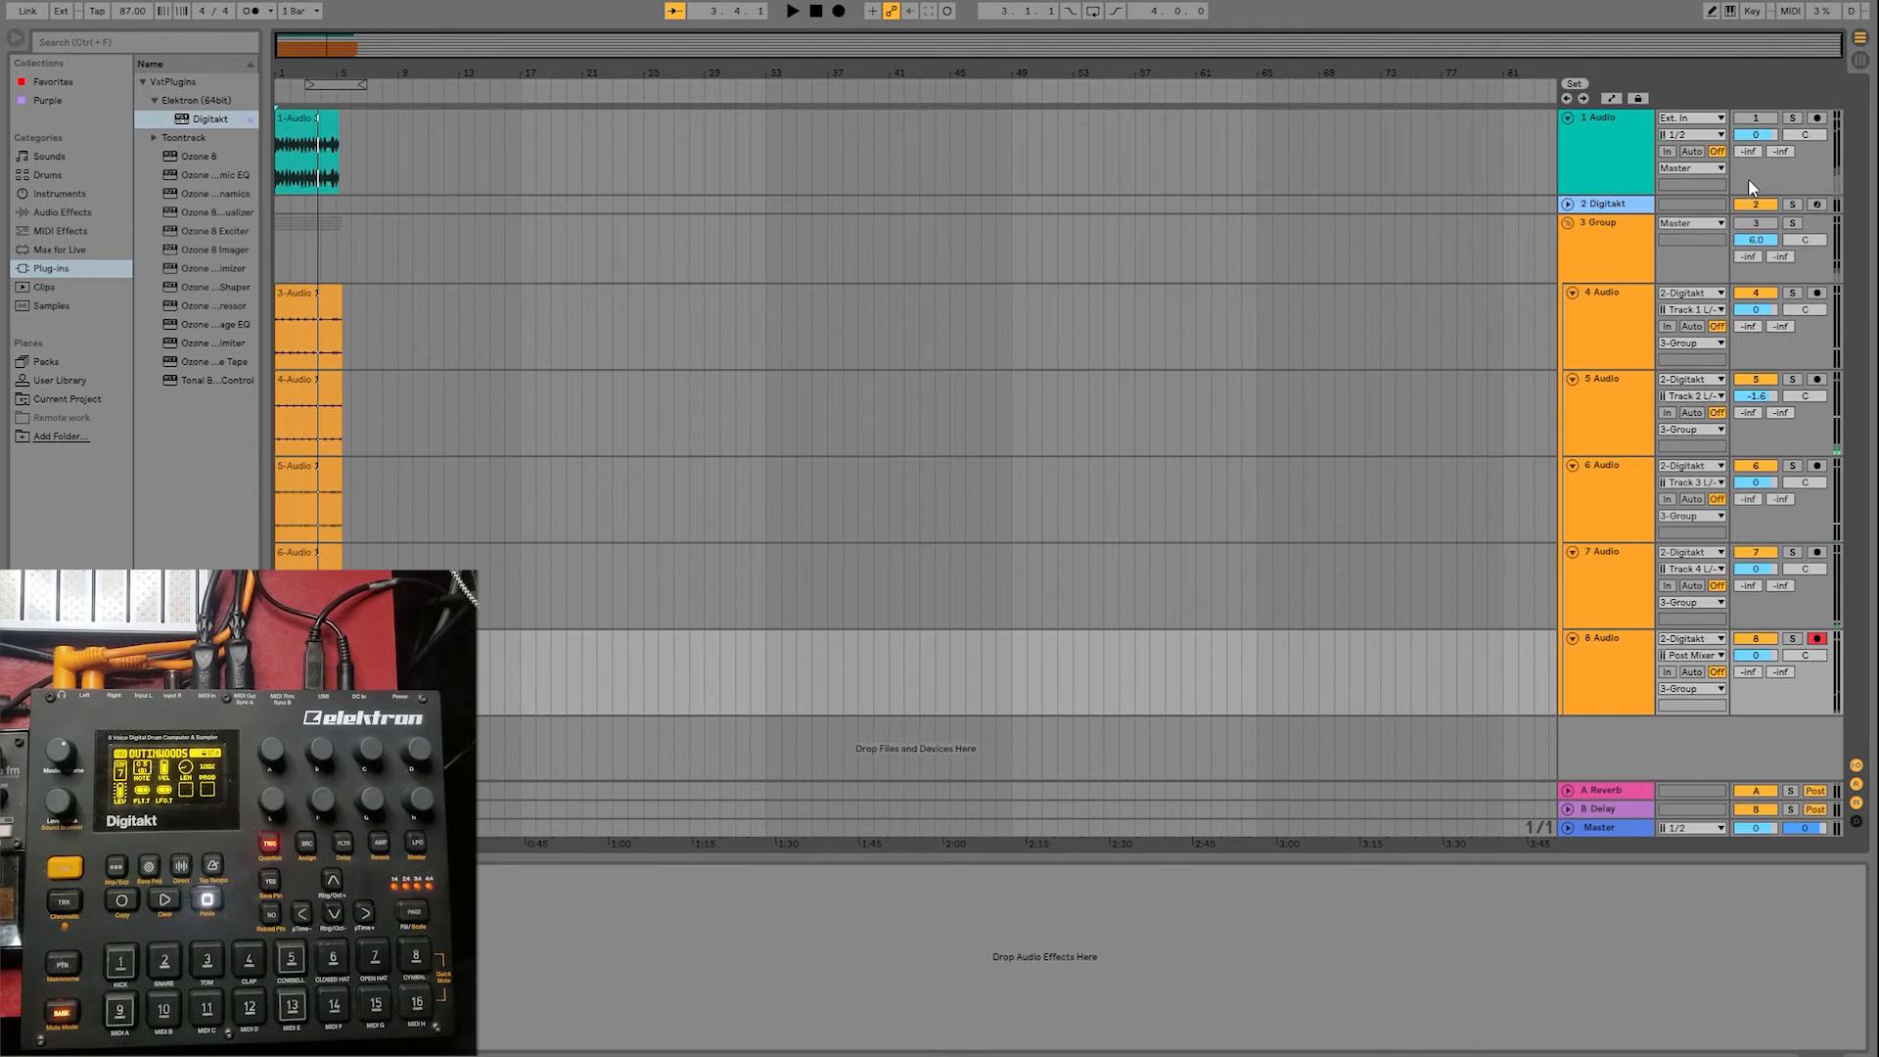
{"action": "left_click", "coordinate": [816, 10]}
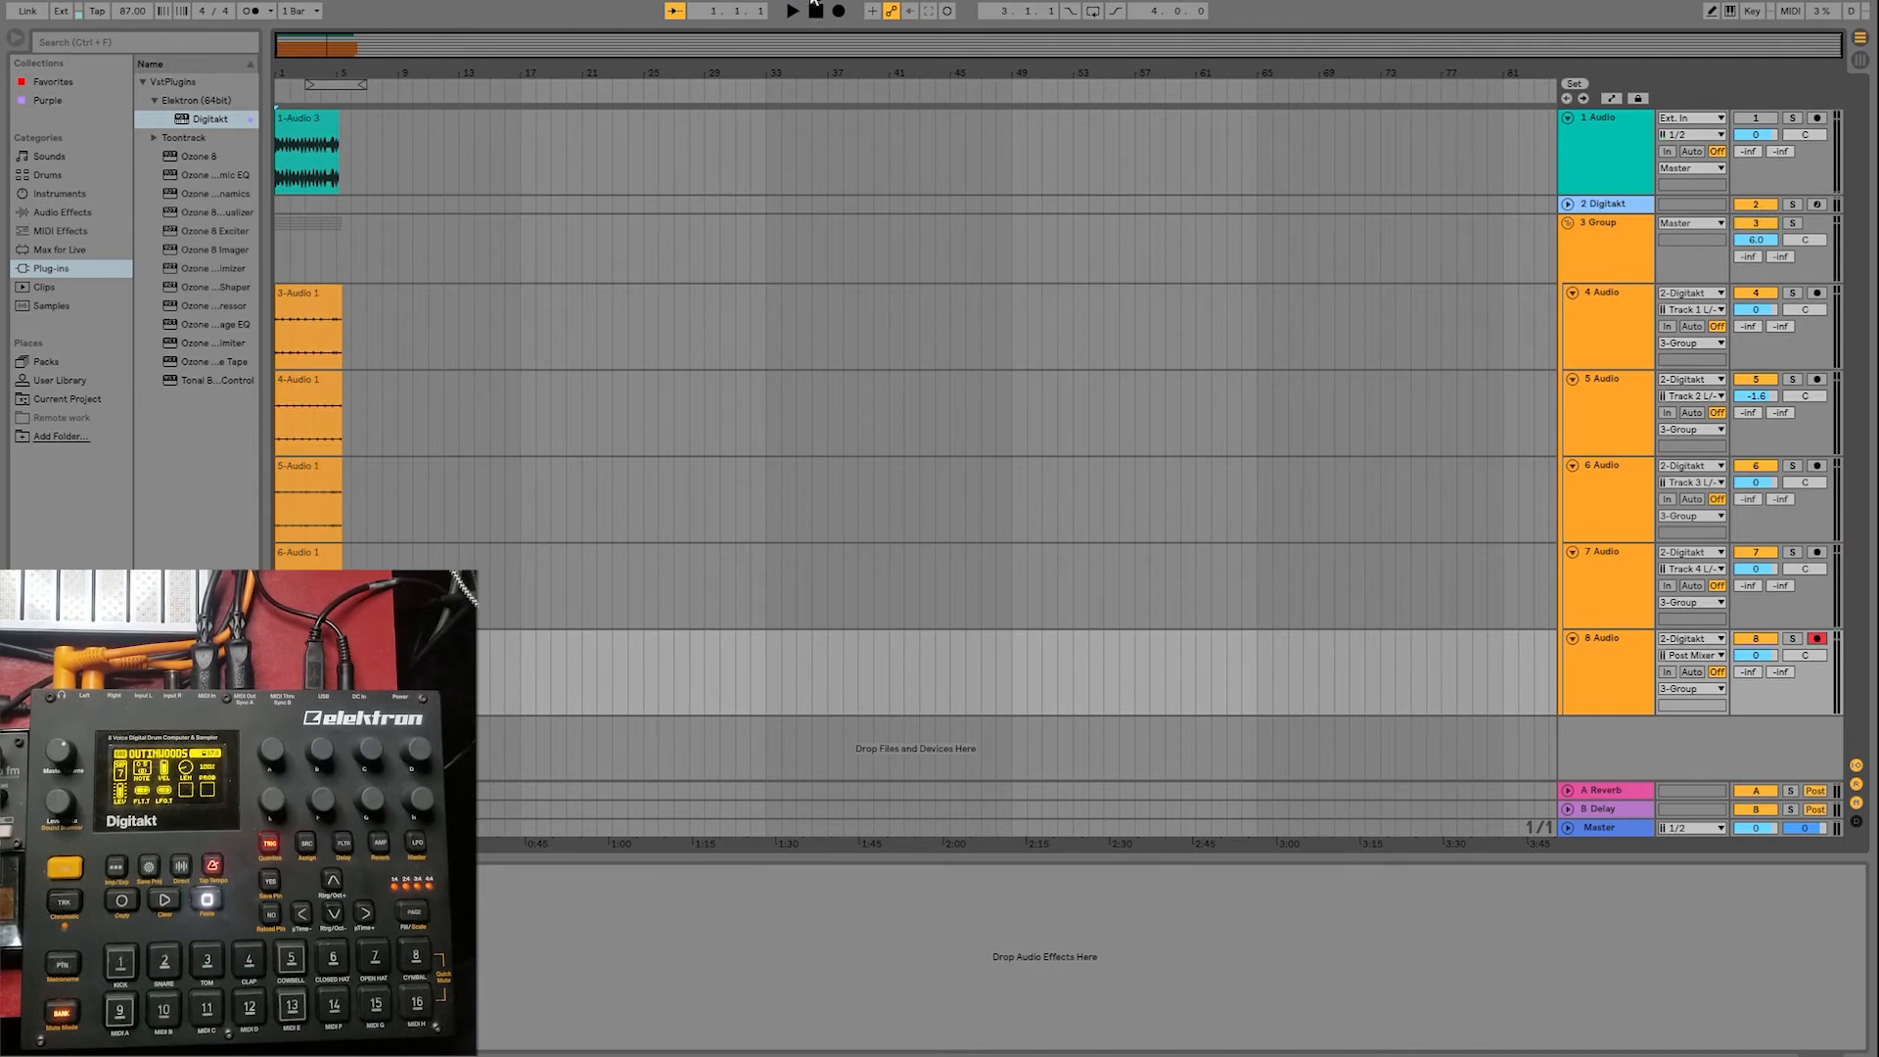
{"action": "left_click", "coordinate": [792, 10]}
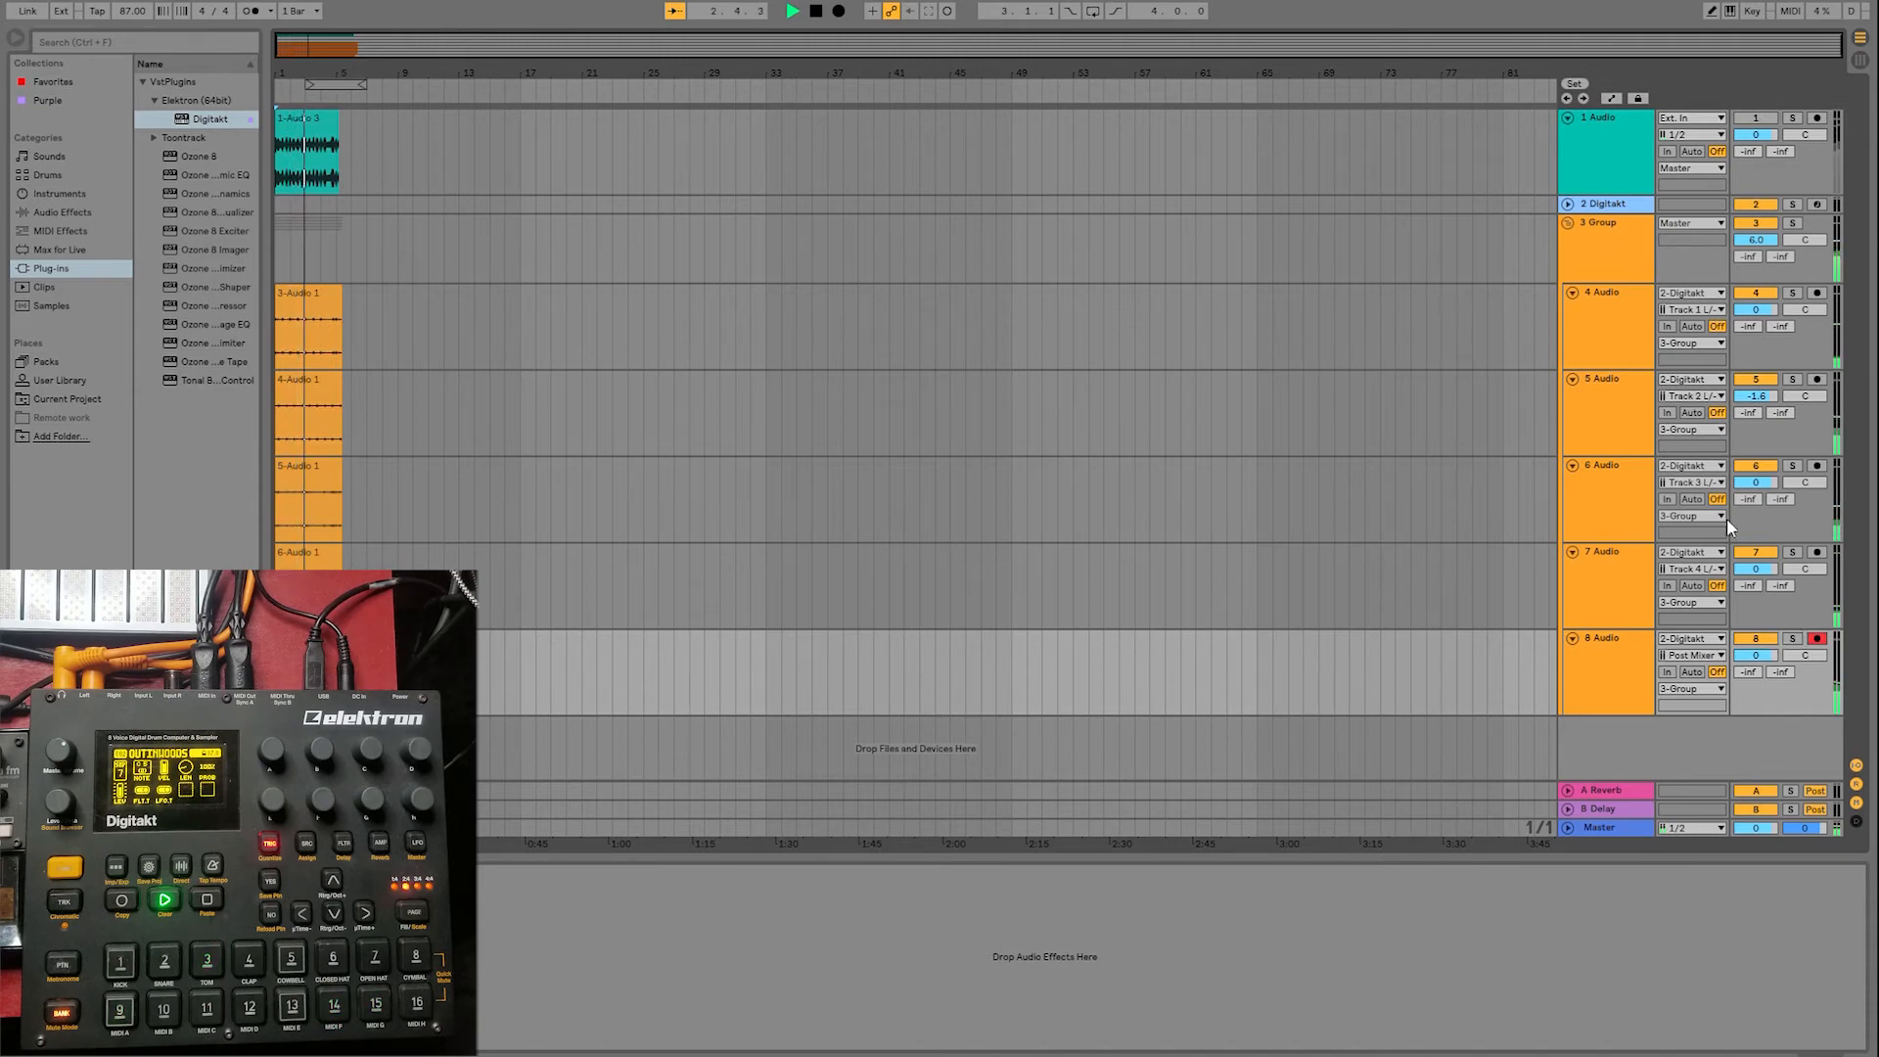
{"action": "left_click", "coordinate": [1660, 245]}
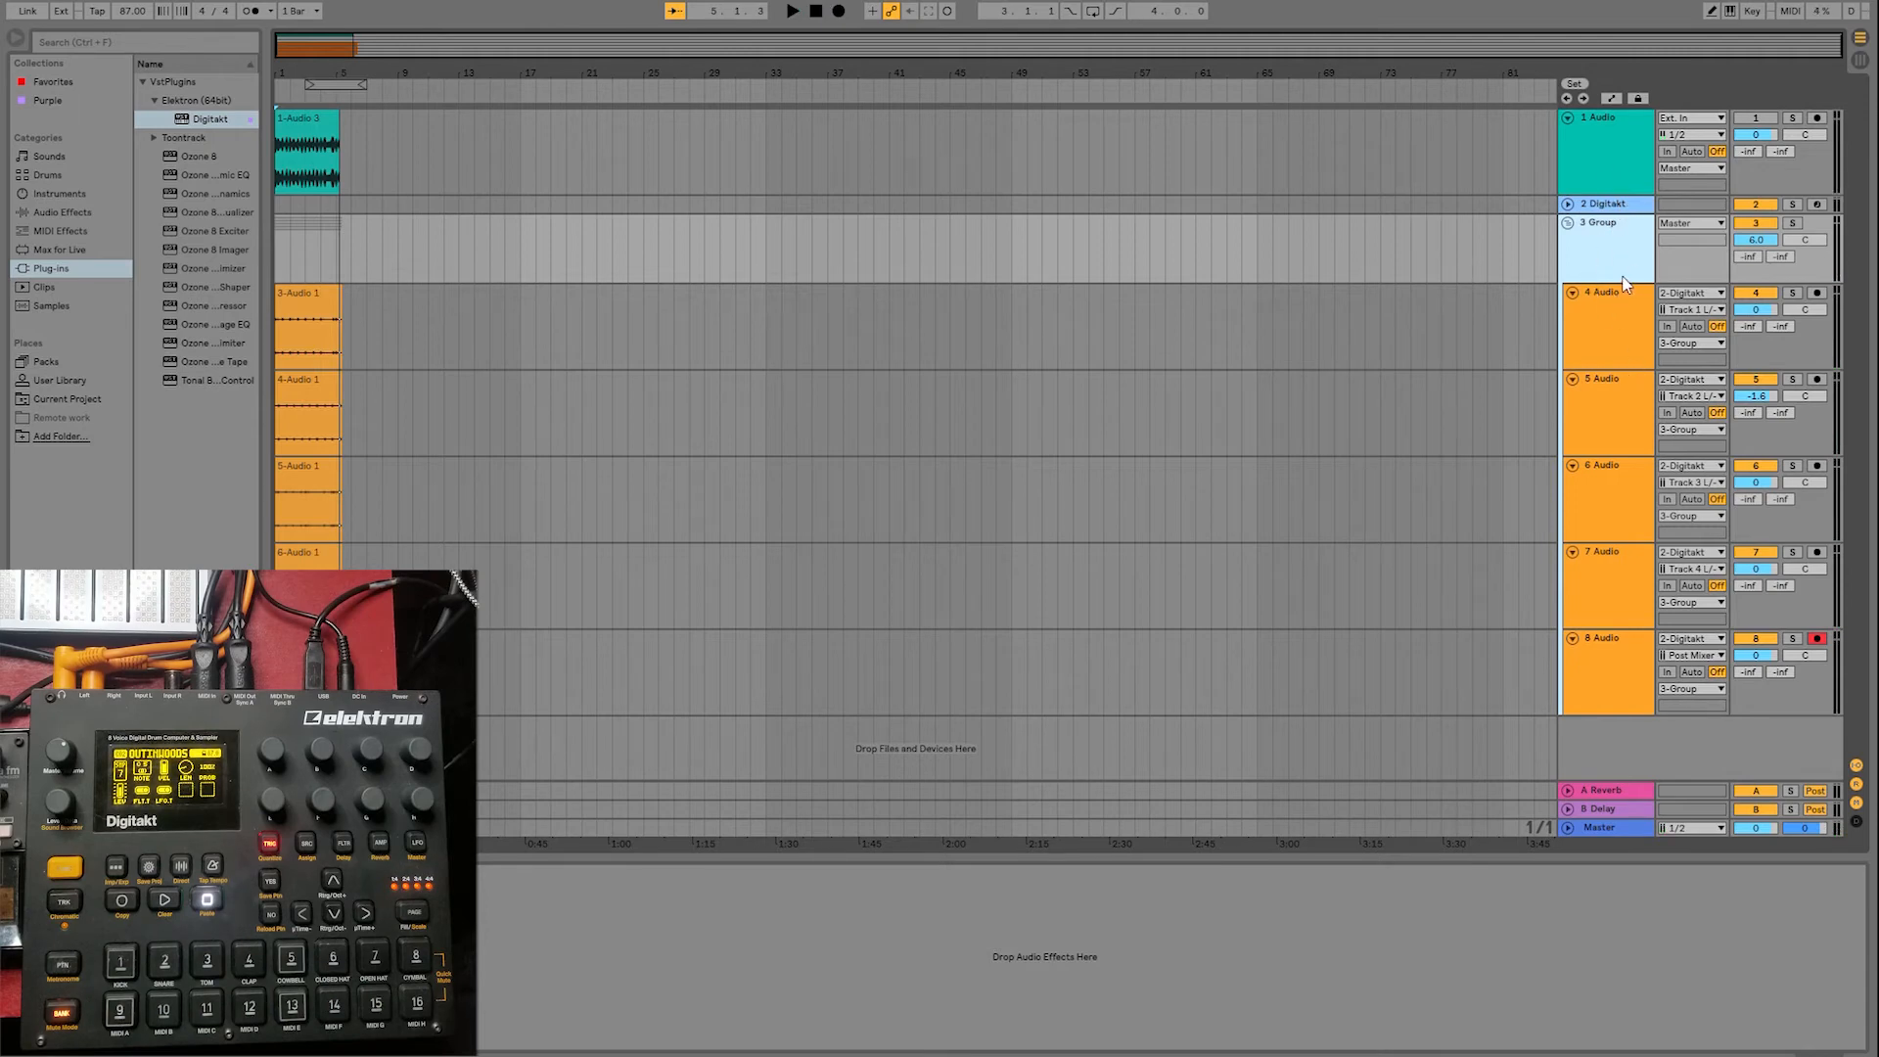
- Mute the group, unmute 1 Audio and play the stereo recording from the start
{"action": "left_click", "coordinate": [1605, 137]}
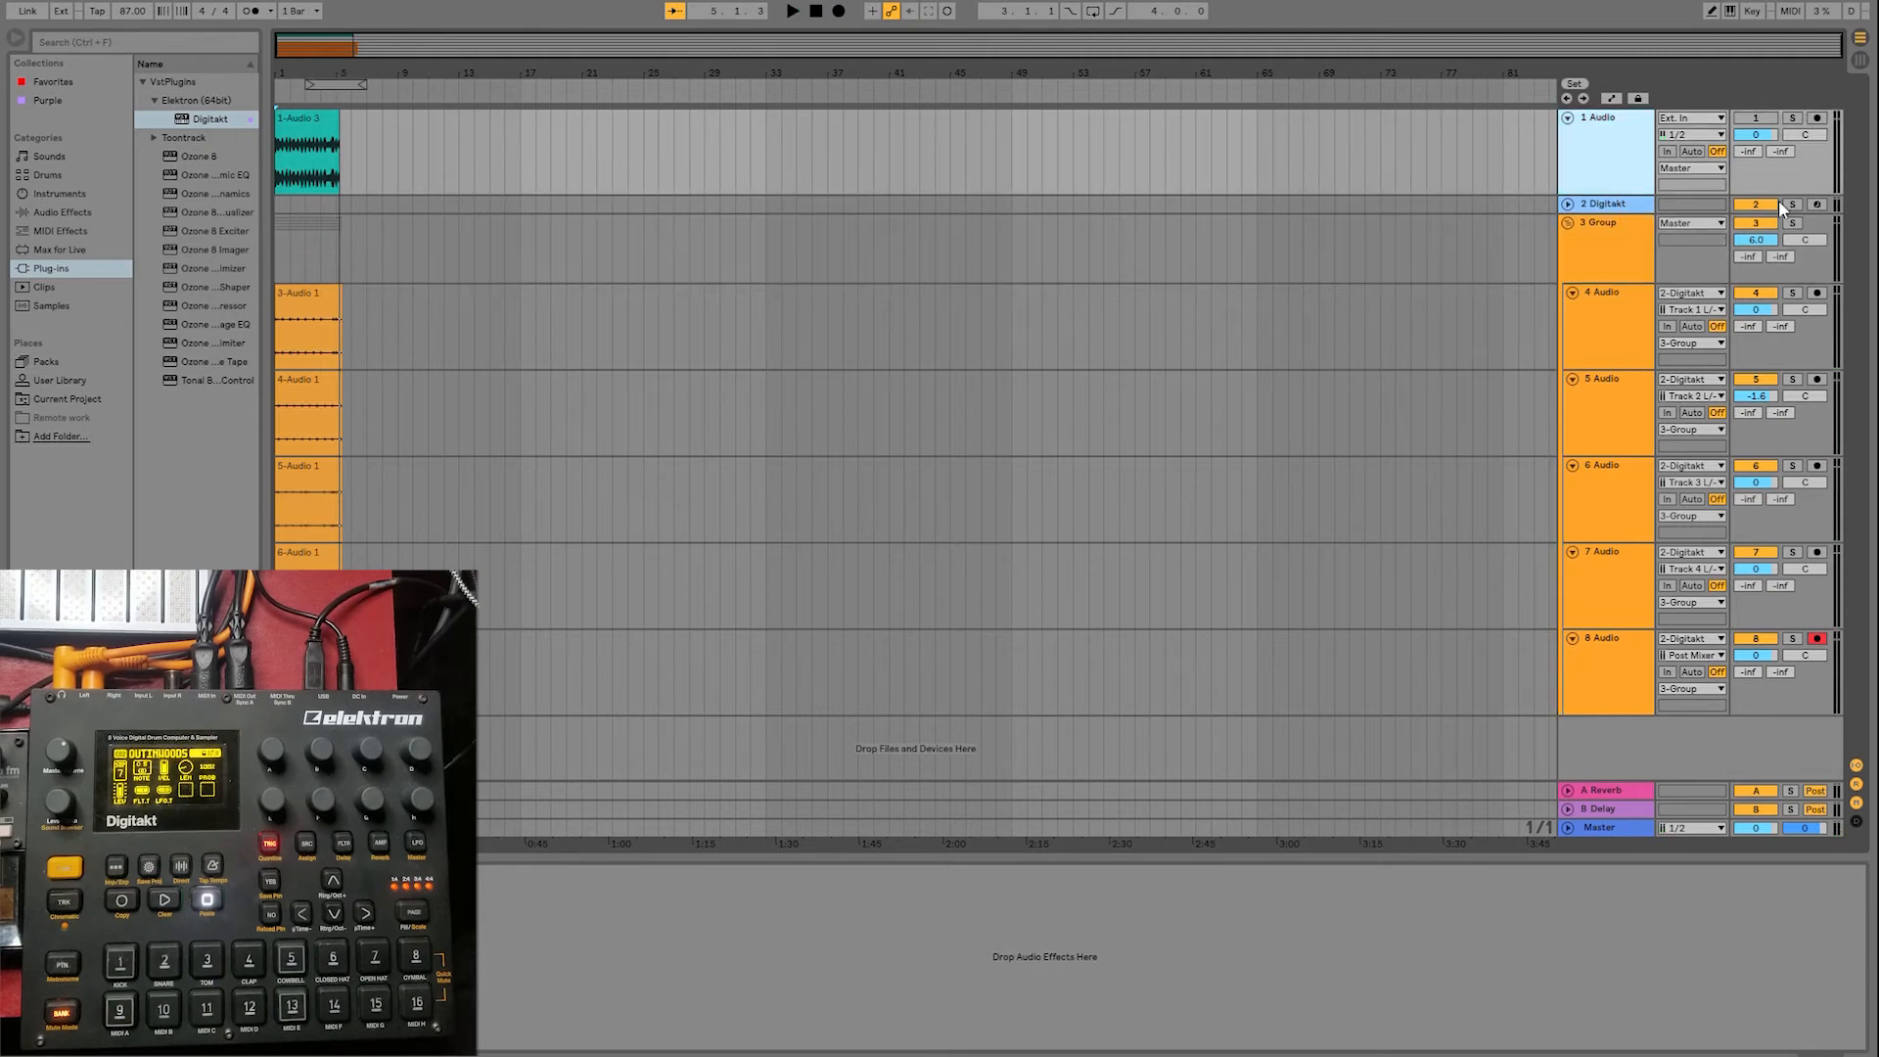
{"action": "left_click", "coordinate": [1757, 222]}
{"action": "left_click", "coordinate": [1758, 116]}
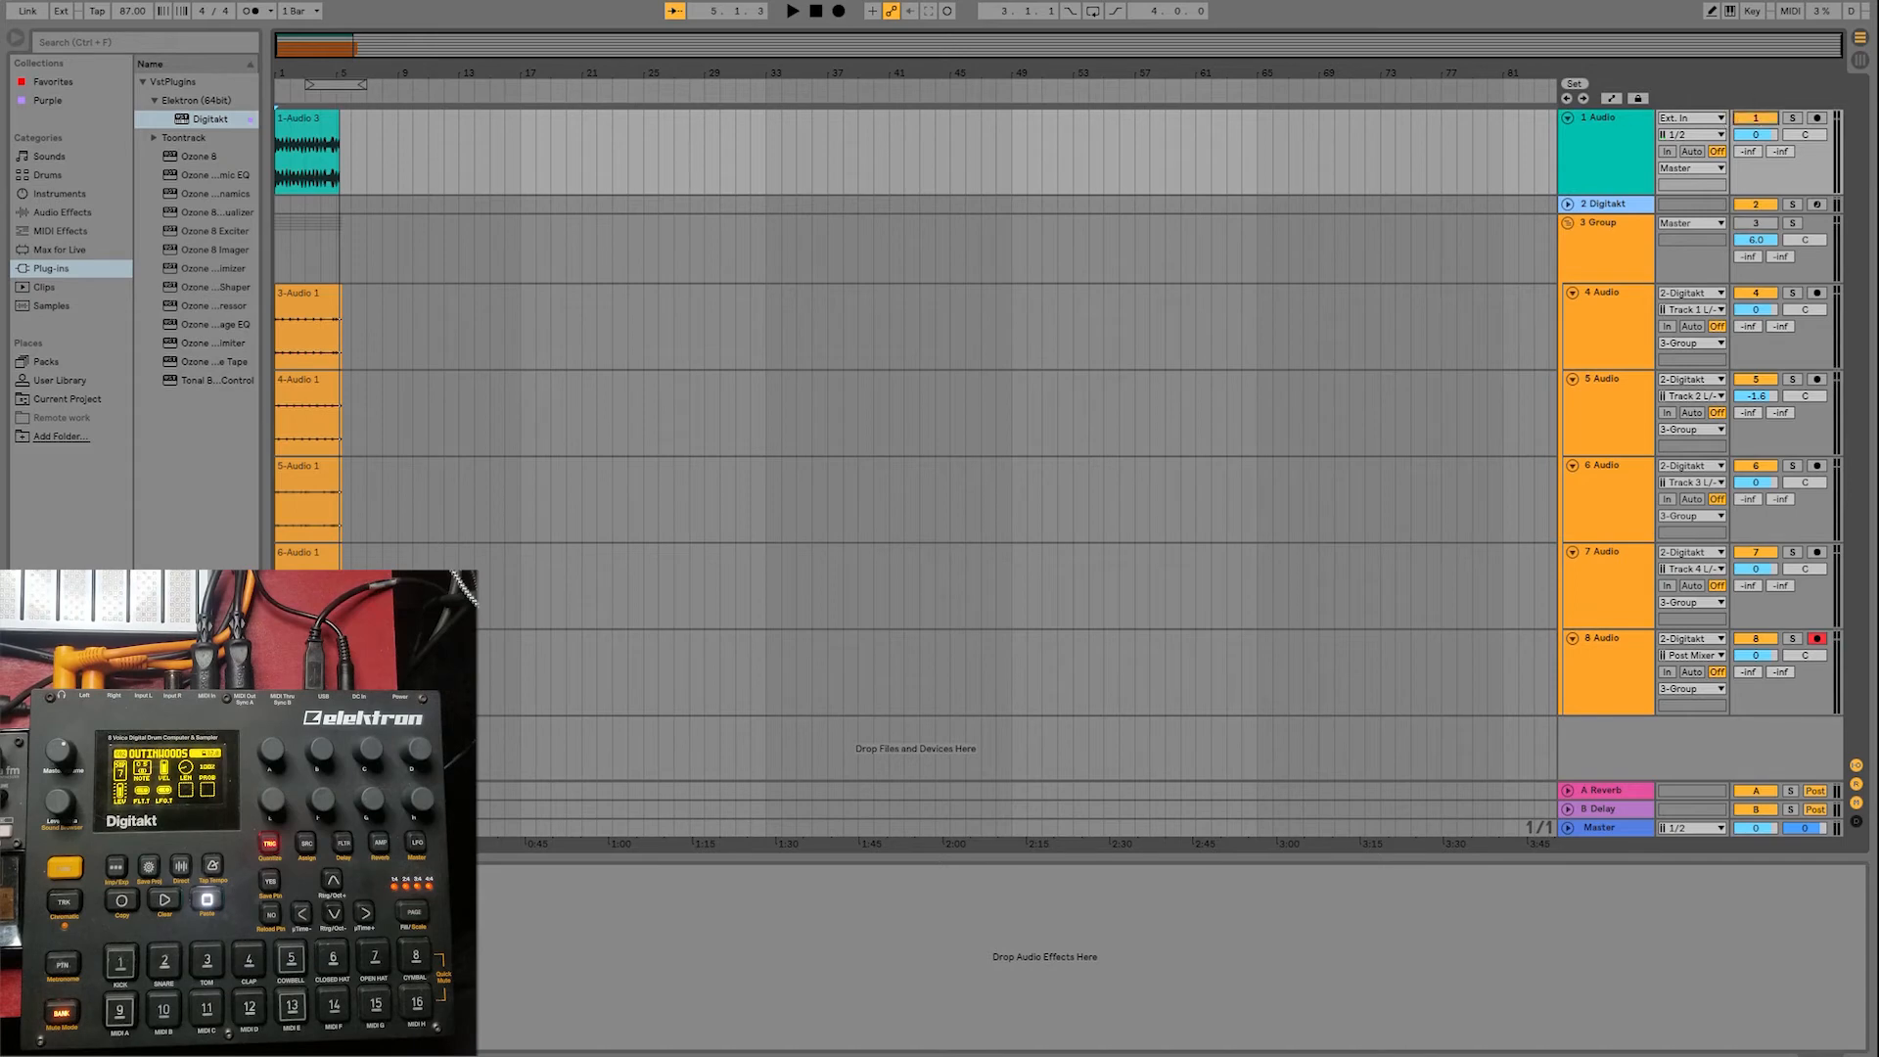
{"action": "left_click", "coordinate": [814, 10]}
{"action": "left_click", "coordinate": [793, 8]}
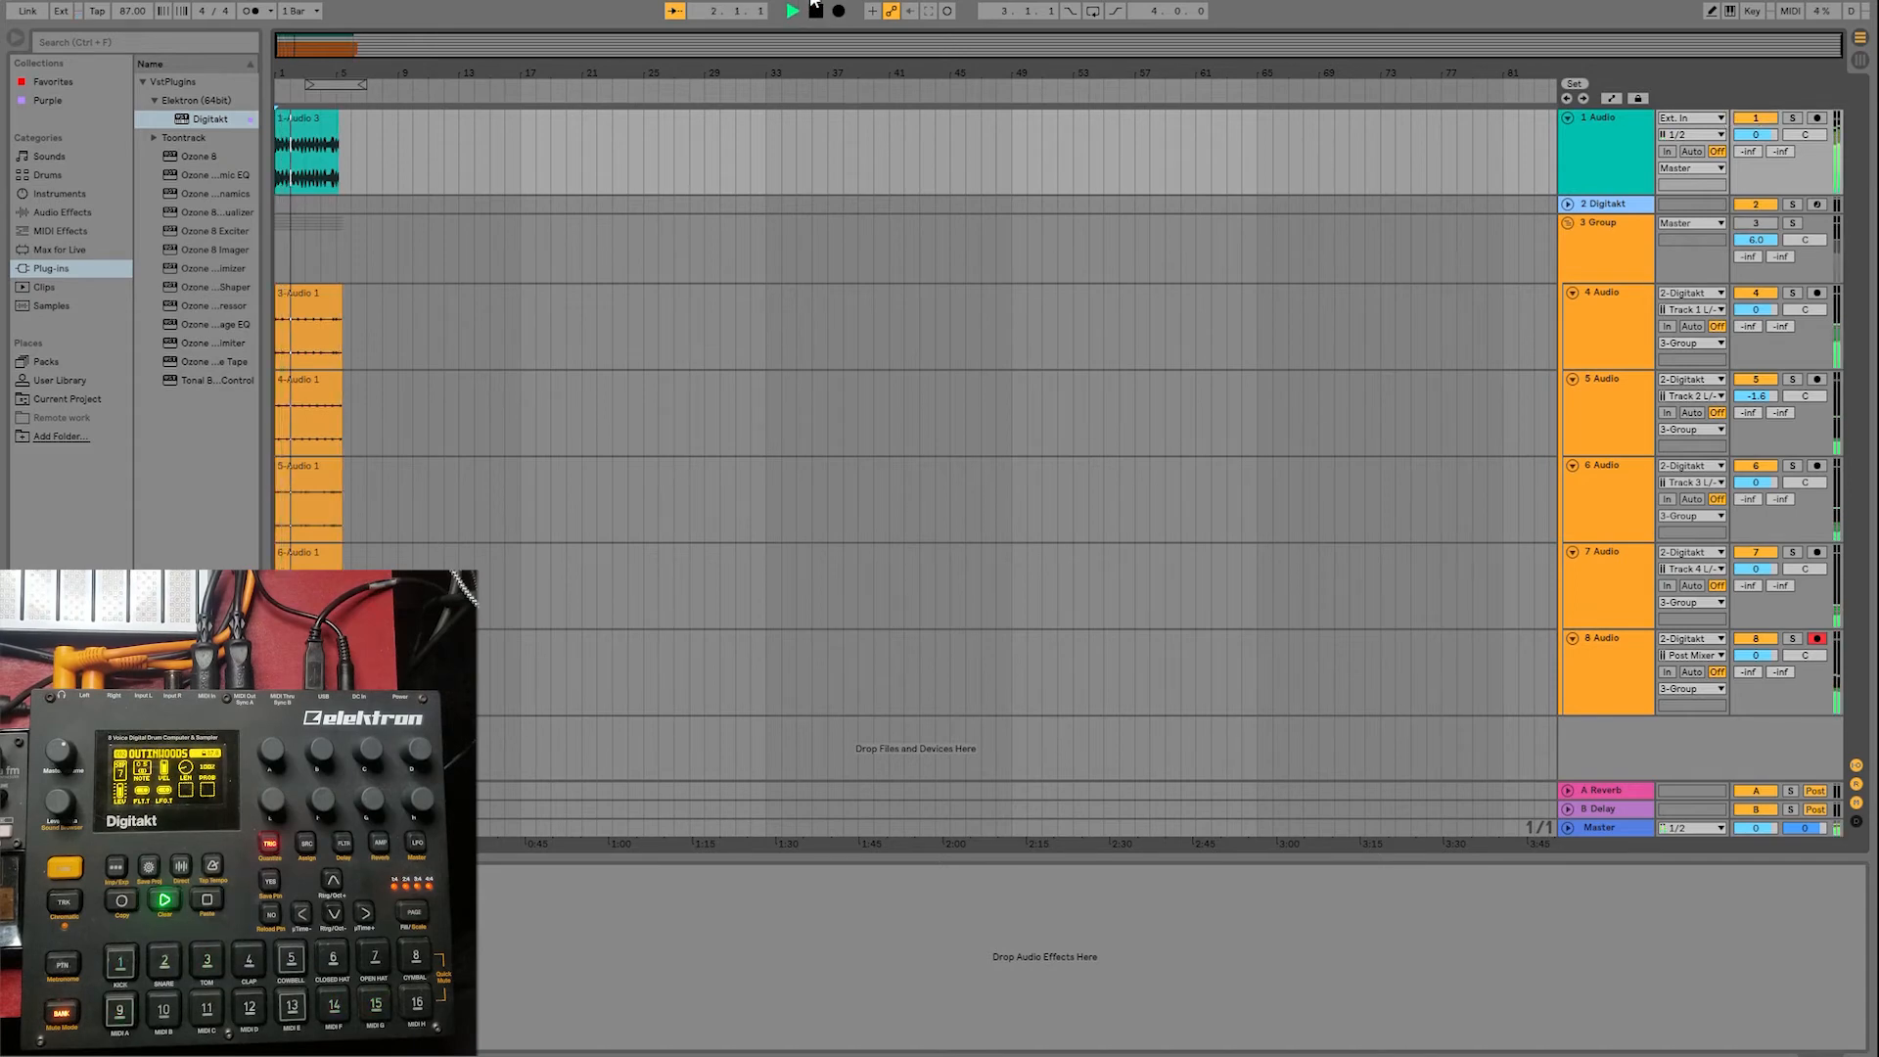
{"action": "left_click", "coordinate": [815, 10]}
- Mute 1 Audio, unmute the group and play the grouped tracks for comparison
{"action": "left_click", "coordinate": [1756, 117]}
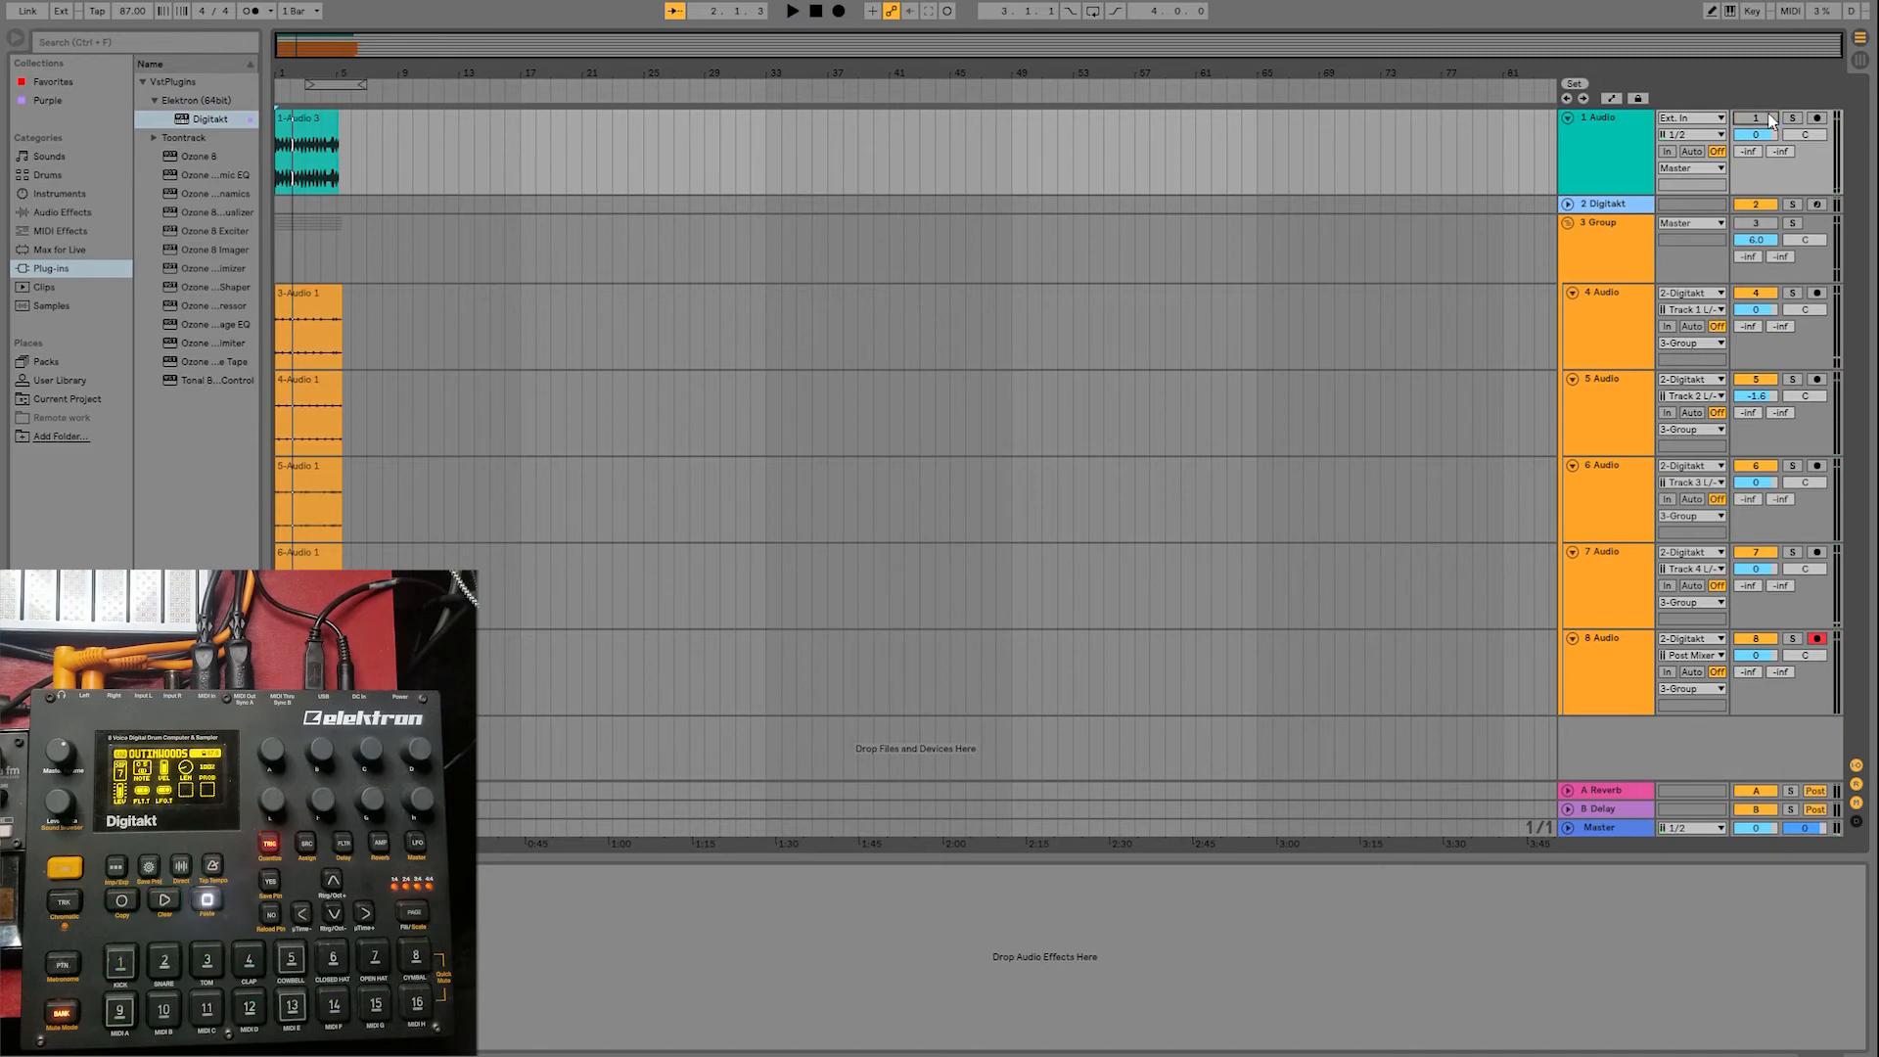
{"action": "left_click", "coordinate": [1756, 223]}
{"action": "left_click", "coordinate": [793, 10]}
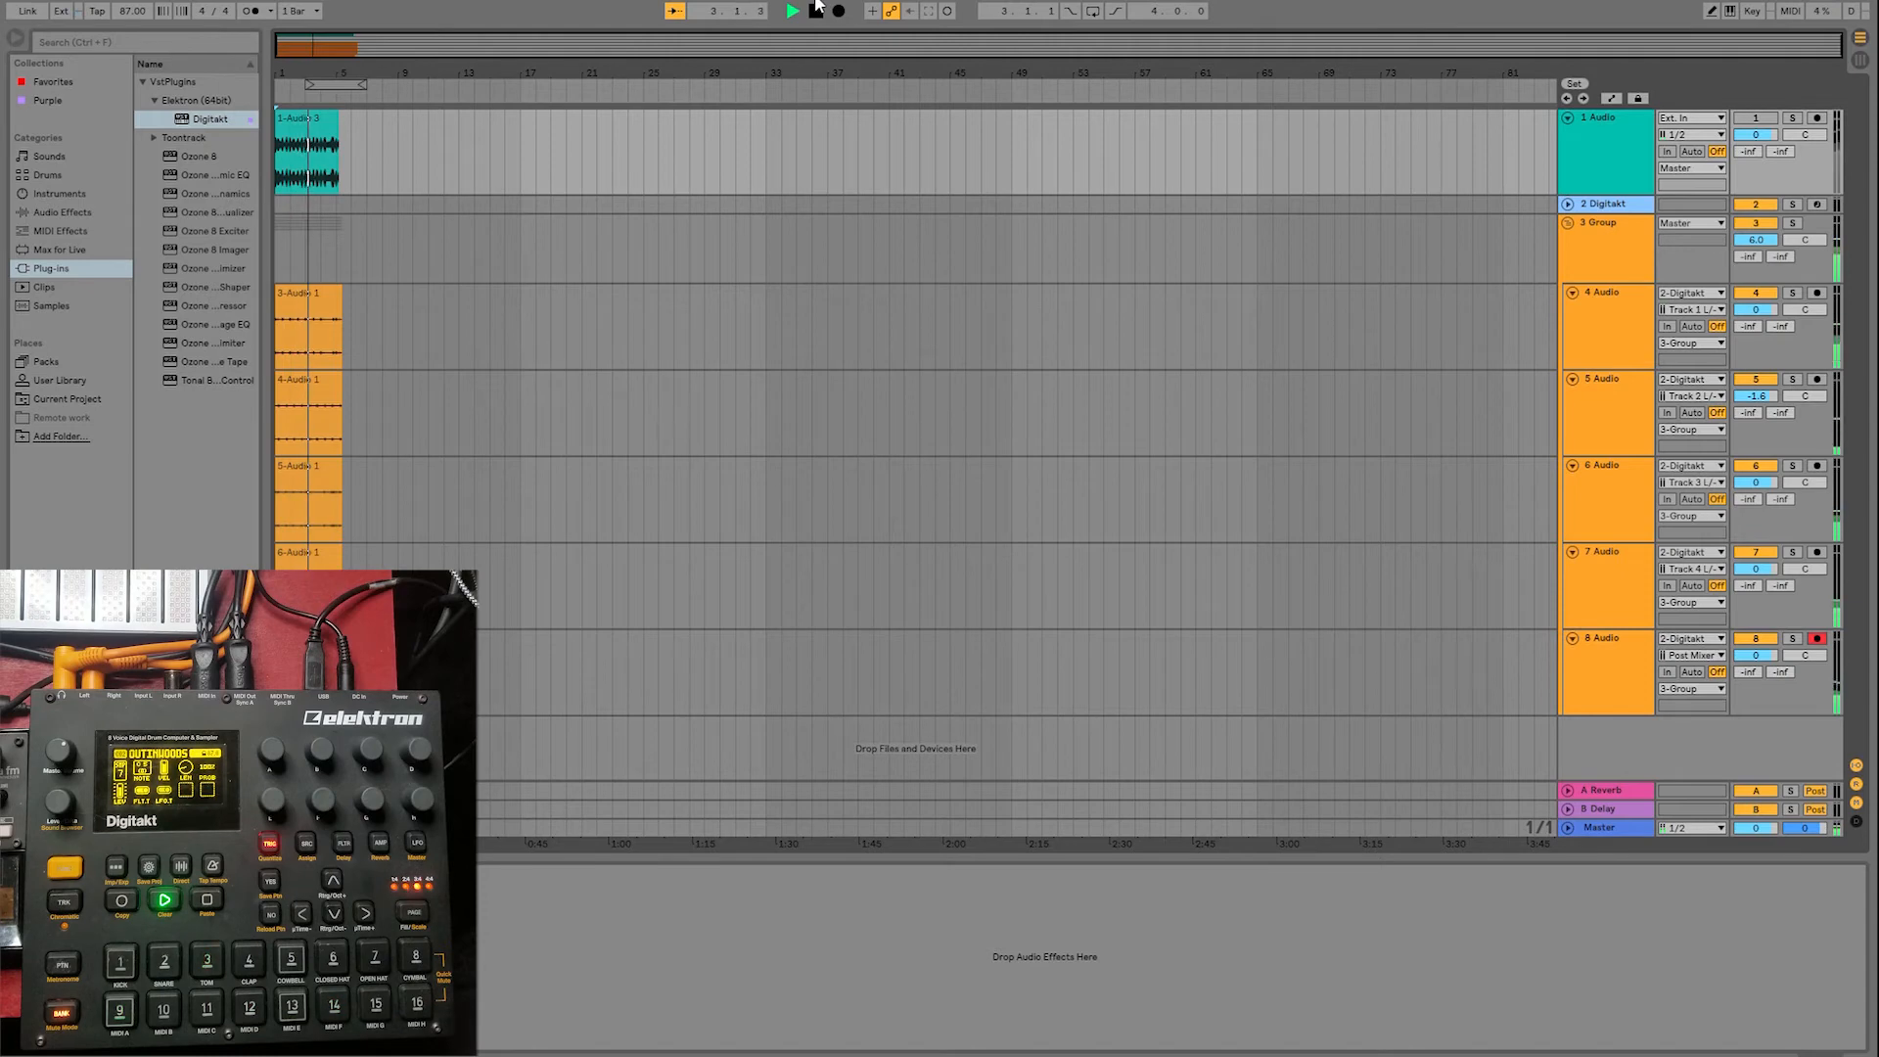
{"action": "left_click", "coordinate": [817, 10]}
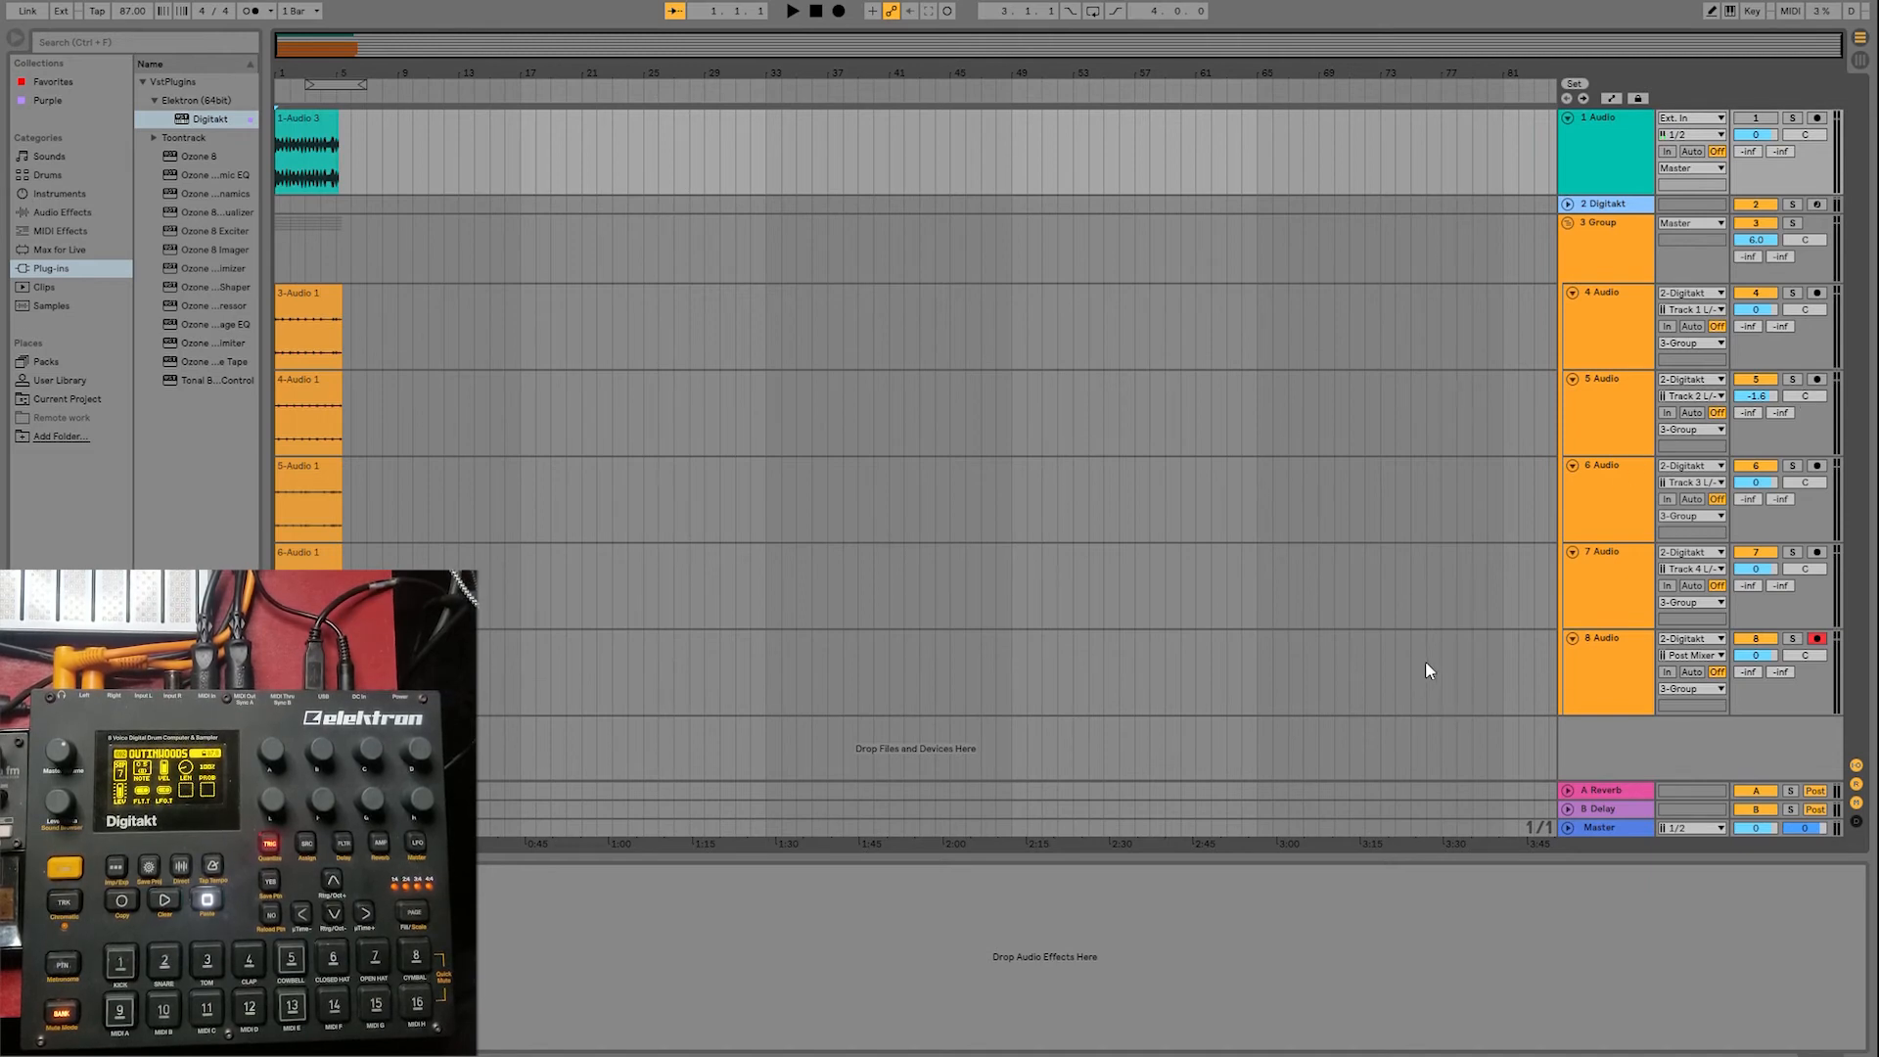
{"action": "left_click", "coordinate": [1626, 659]}
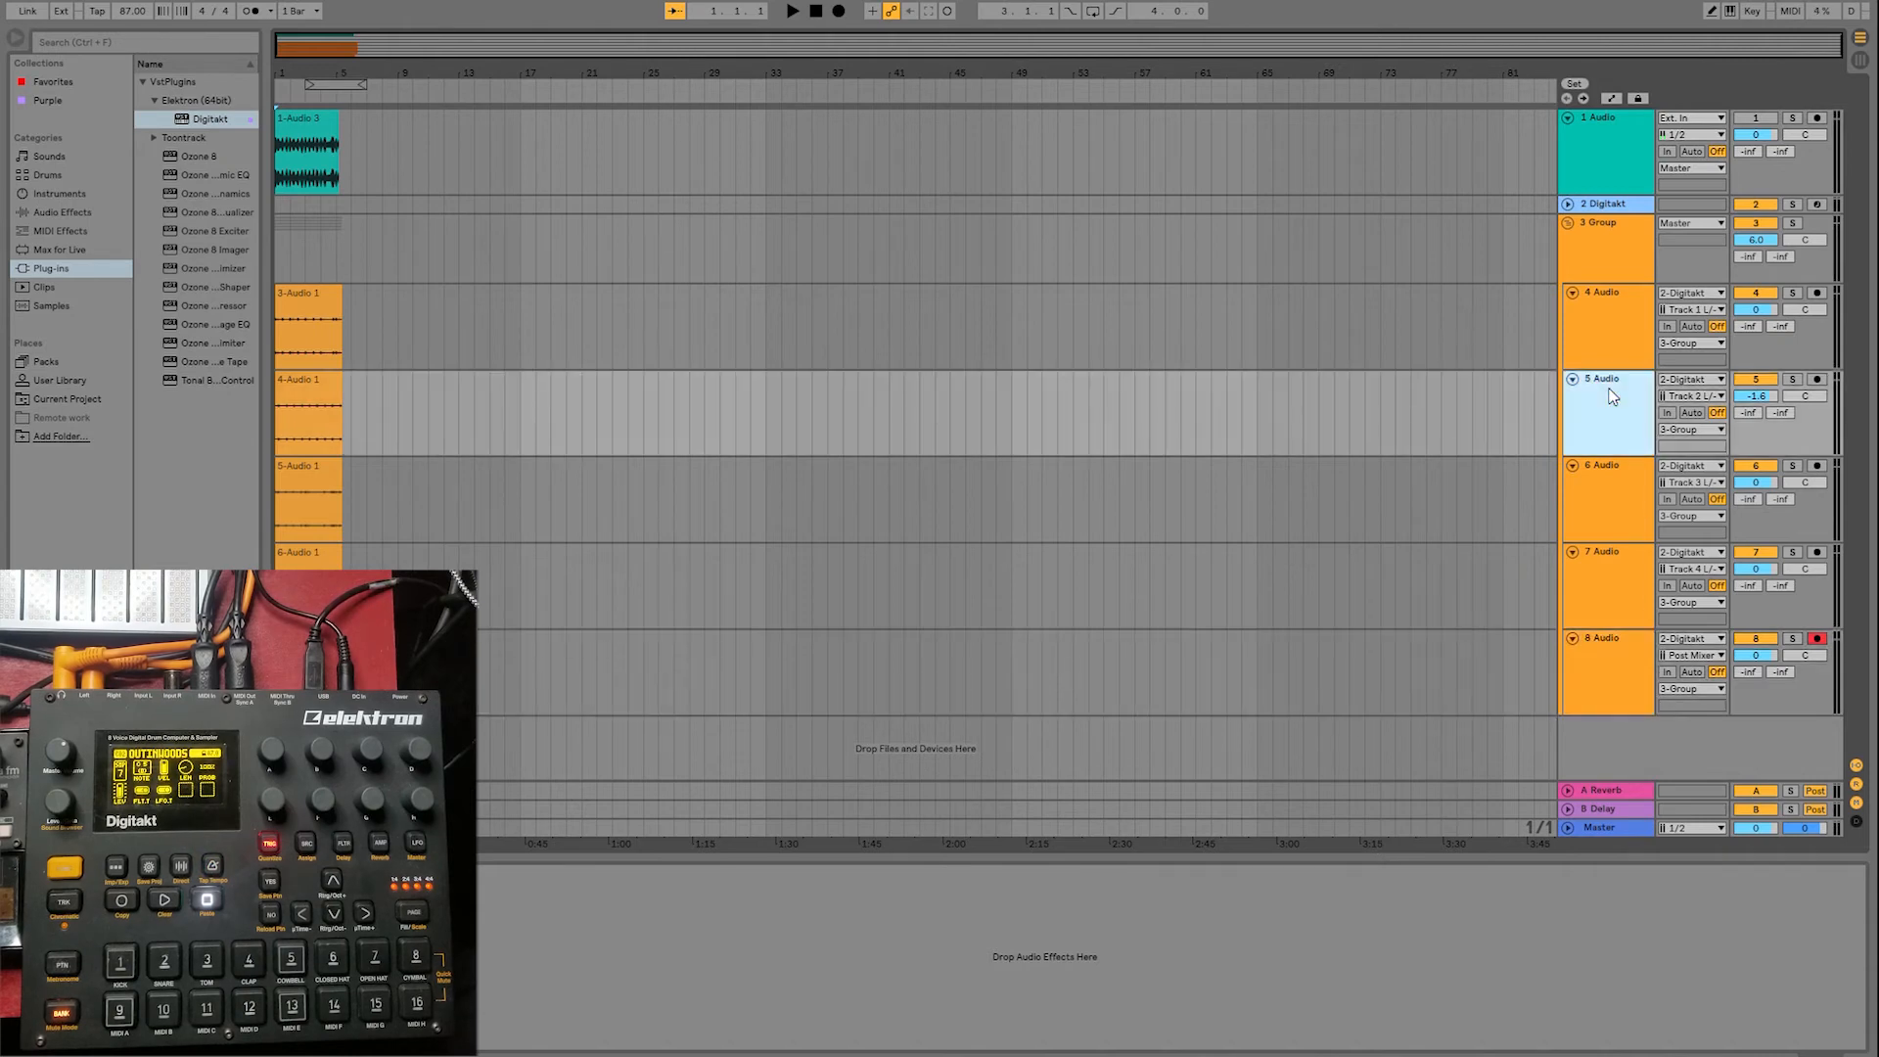
{"action": "left_click", "coordinate": [1606, 409]}
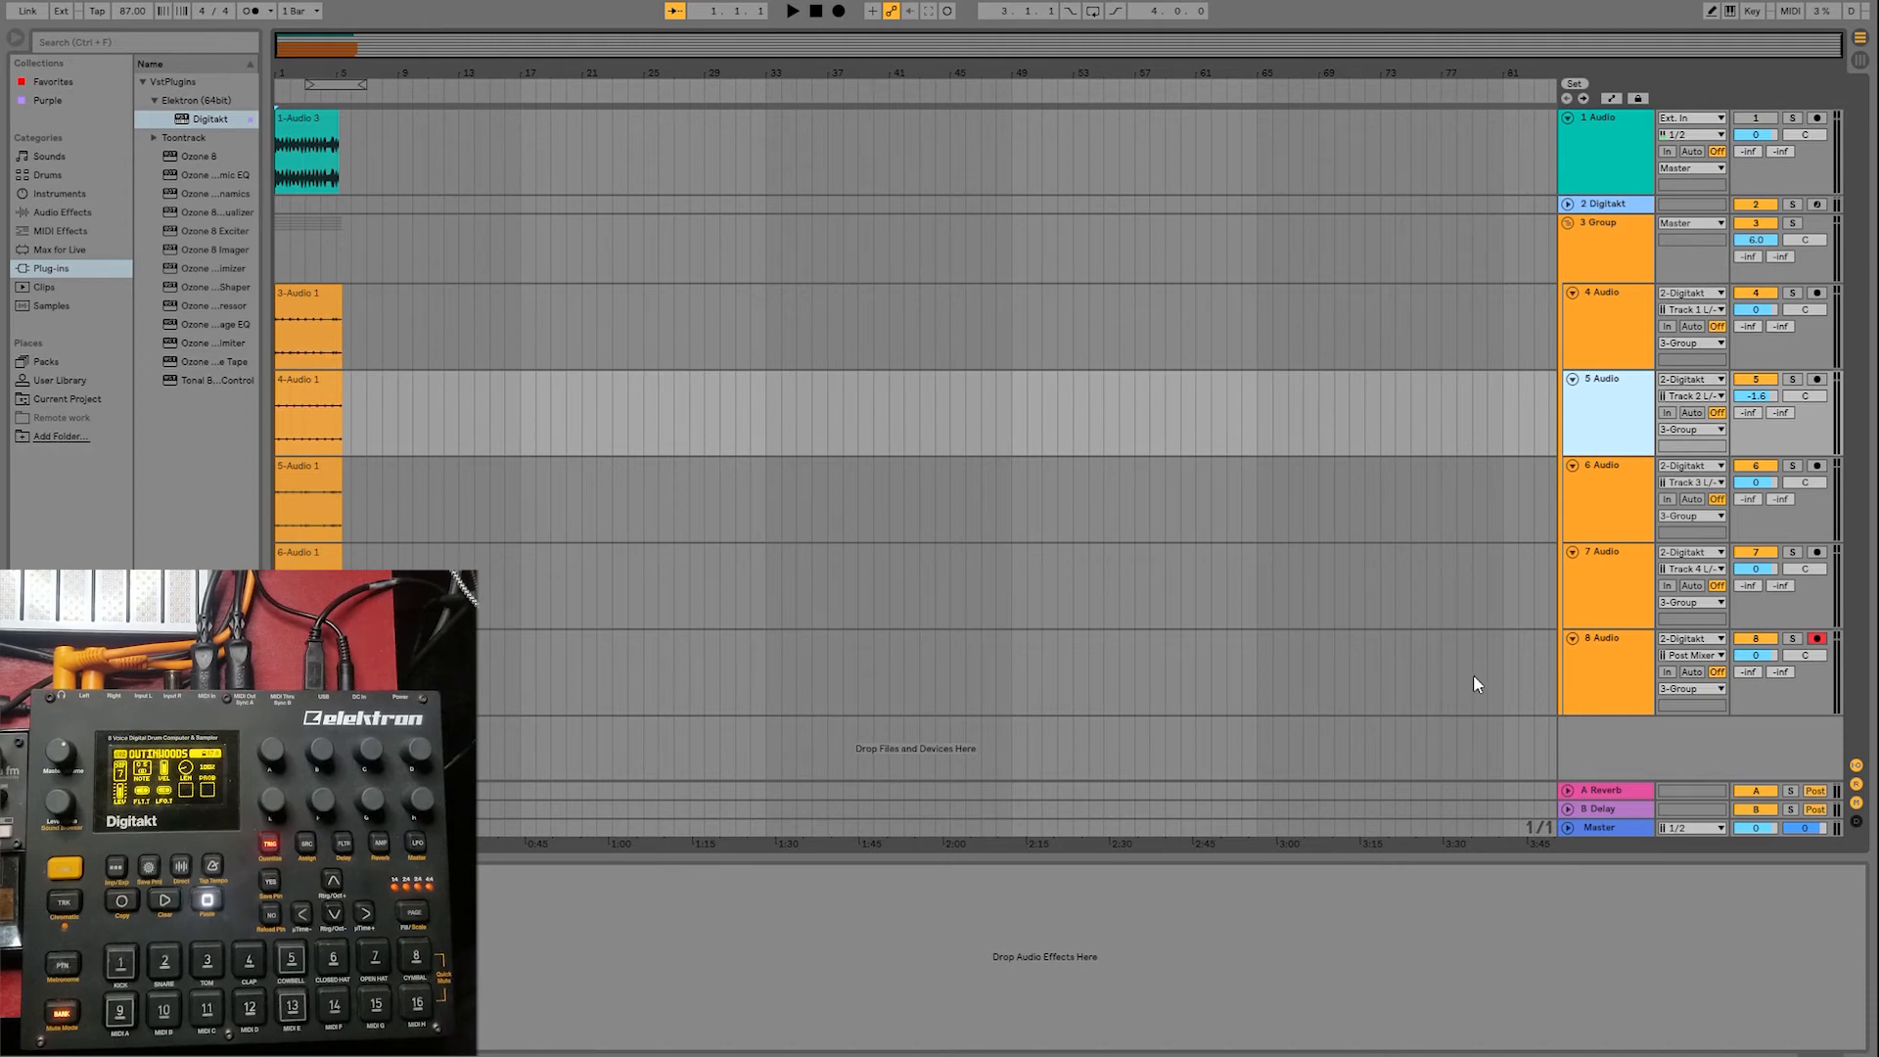
- Delete the tracks 8, 7, 6 and 5 Audio so that only 4 Audio remains in the group
{"action": "left_click", "coordinate": [1600, 672]}
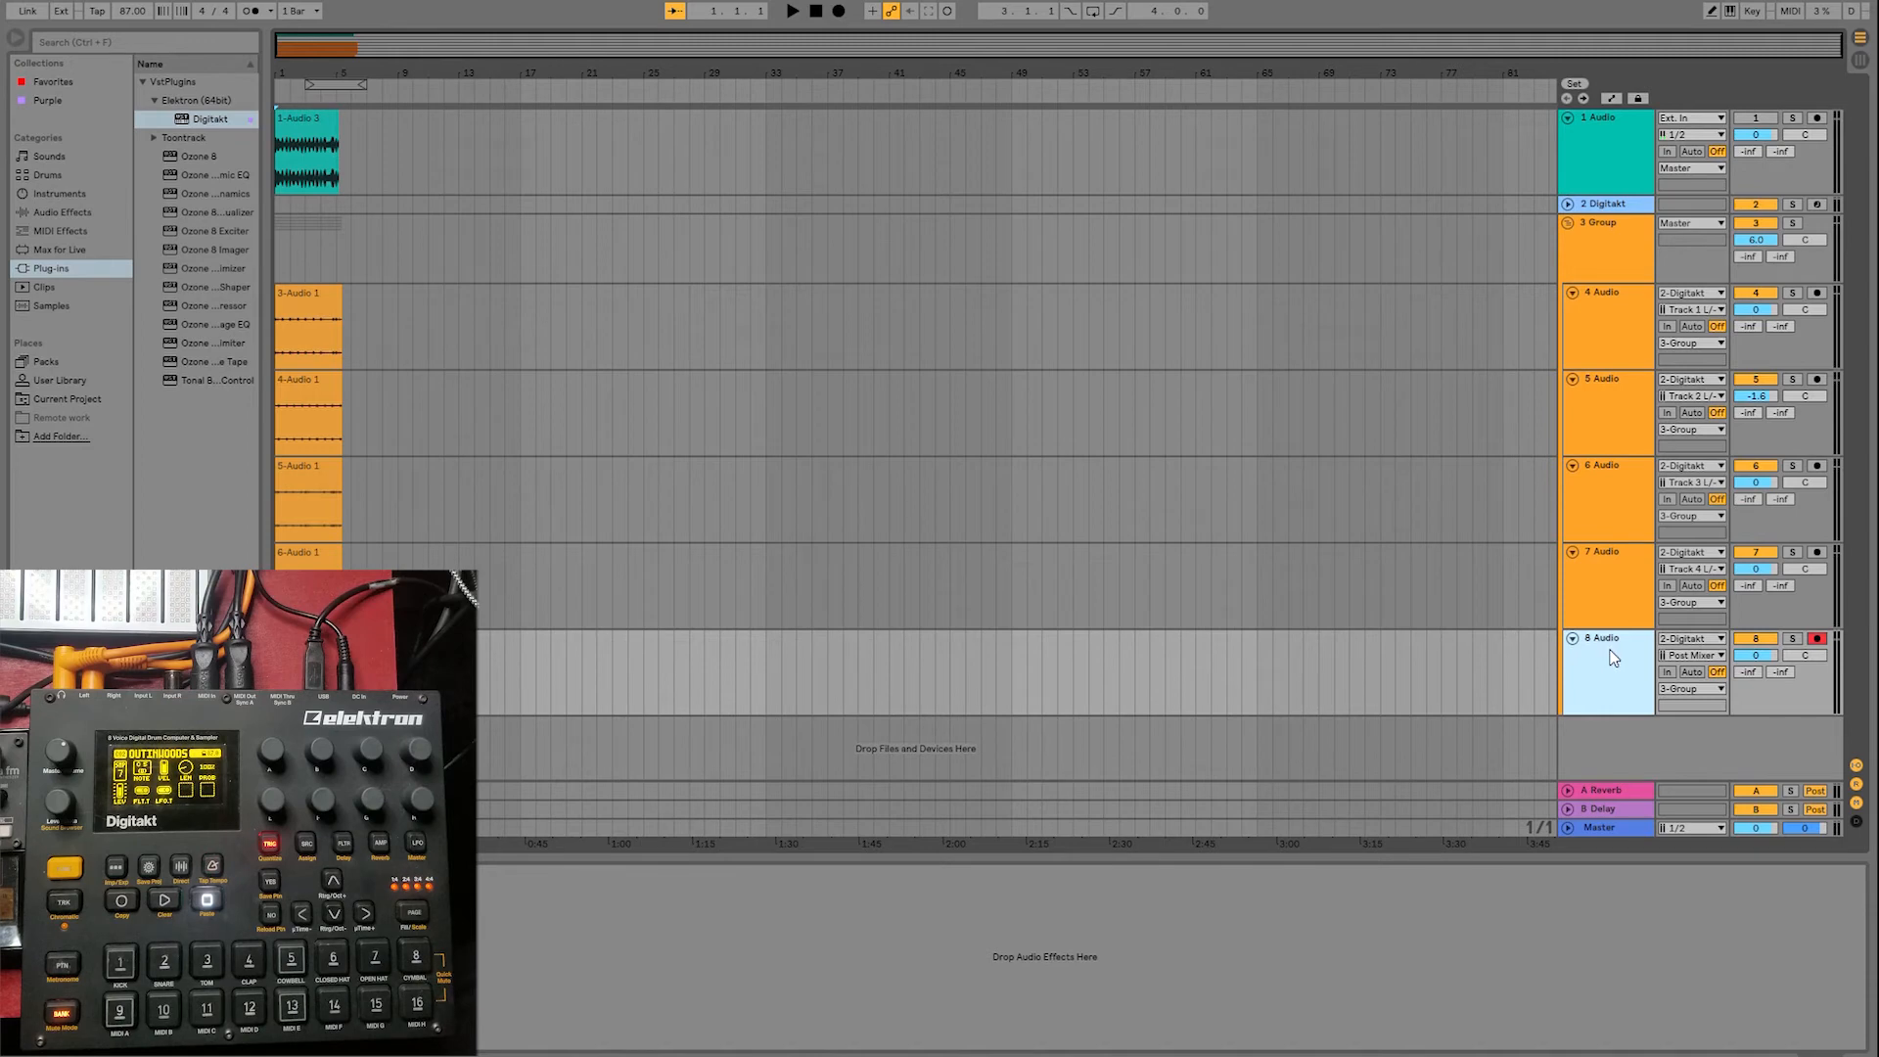
{"action": "key", "text": "Delete"}
{"action": "key", "text": "Delete"}
{"action": "key", "text": "Delete"}
{"action": "key", "text": "Delete"}
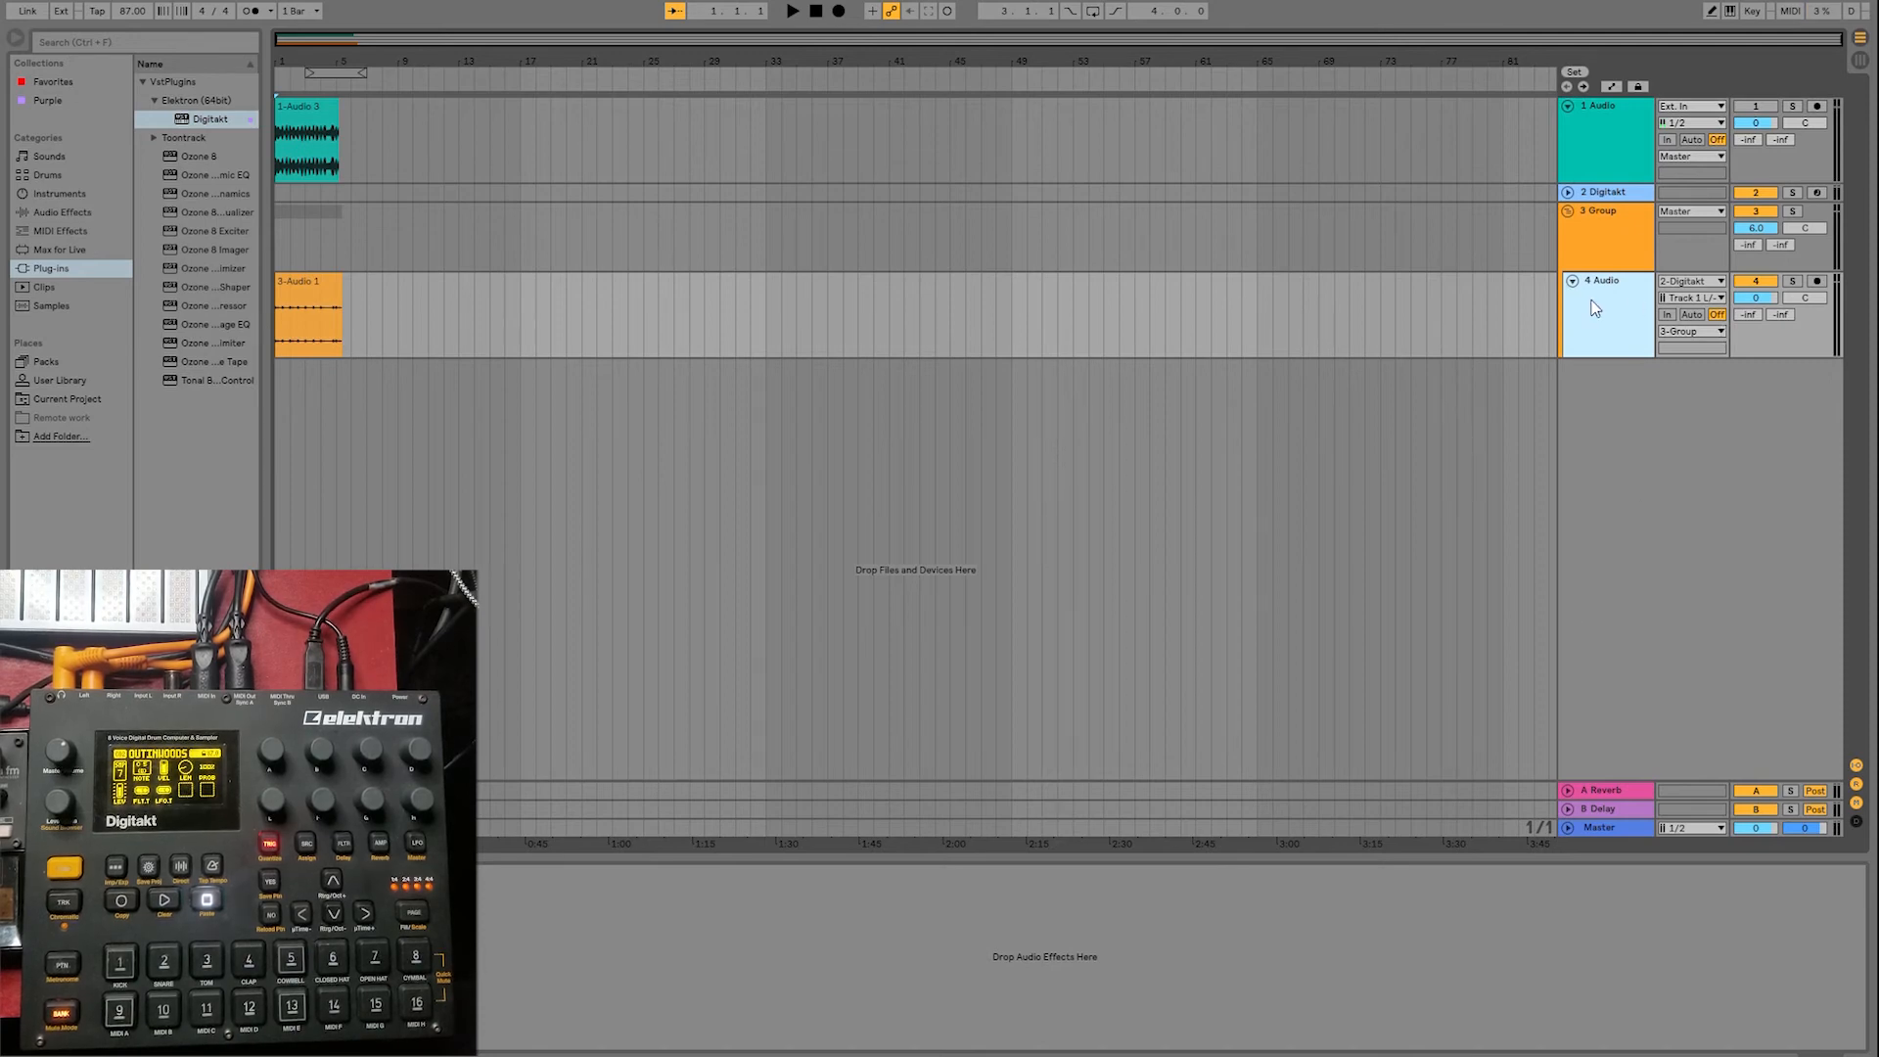
- Duplicate the 4 Audio track and set the copy's Digitakt input to Post Mixer
{"action": "key", "text": "ctrl+d"}
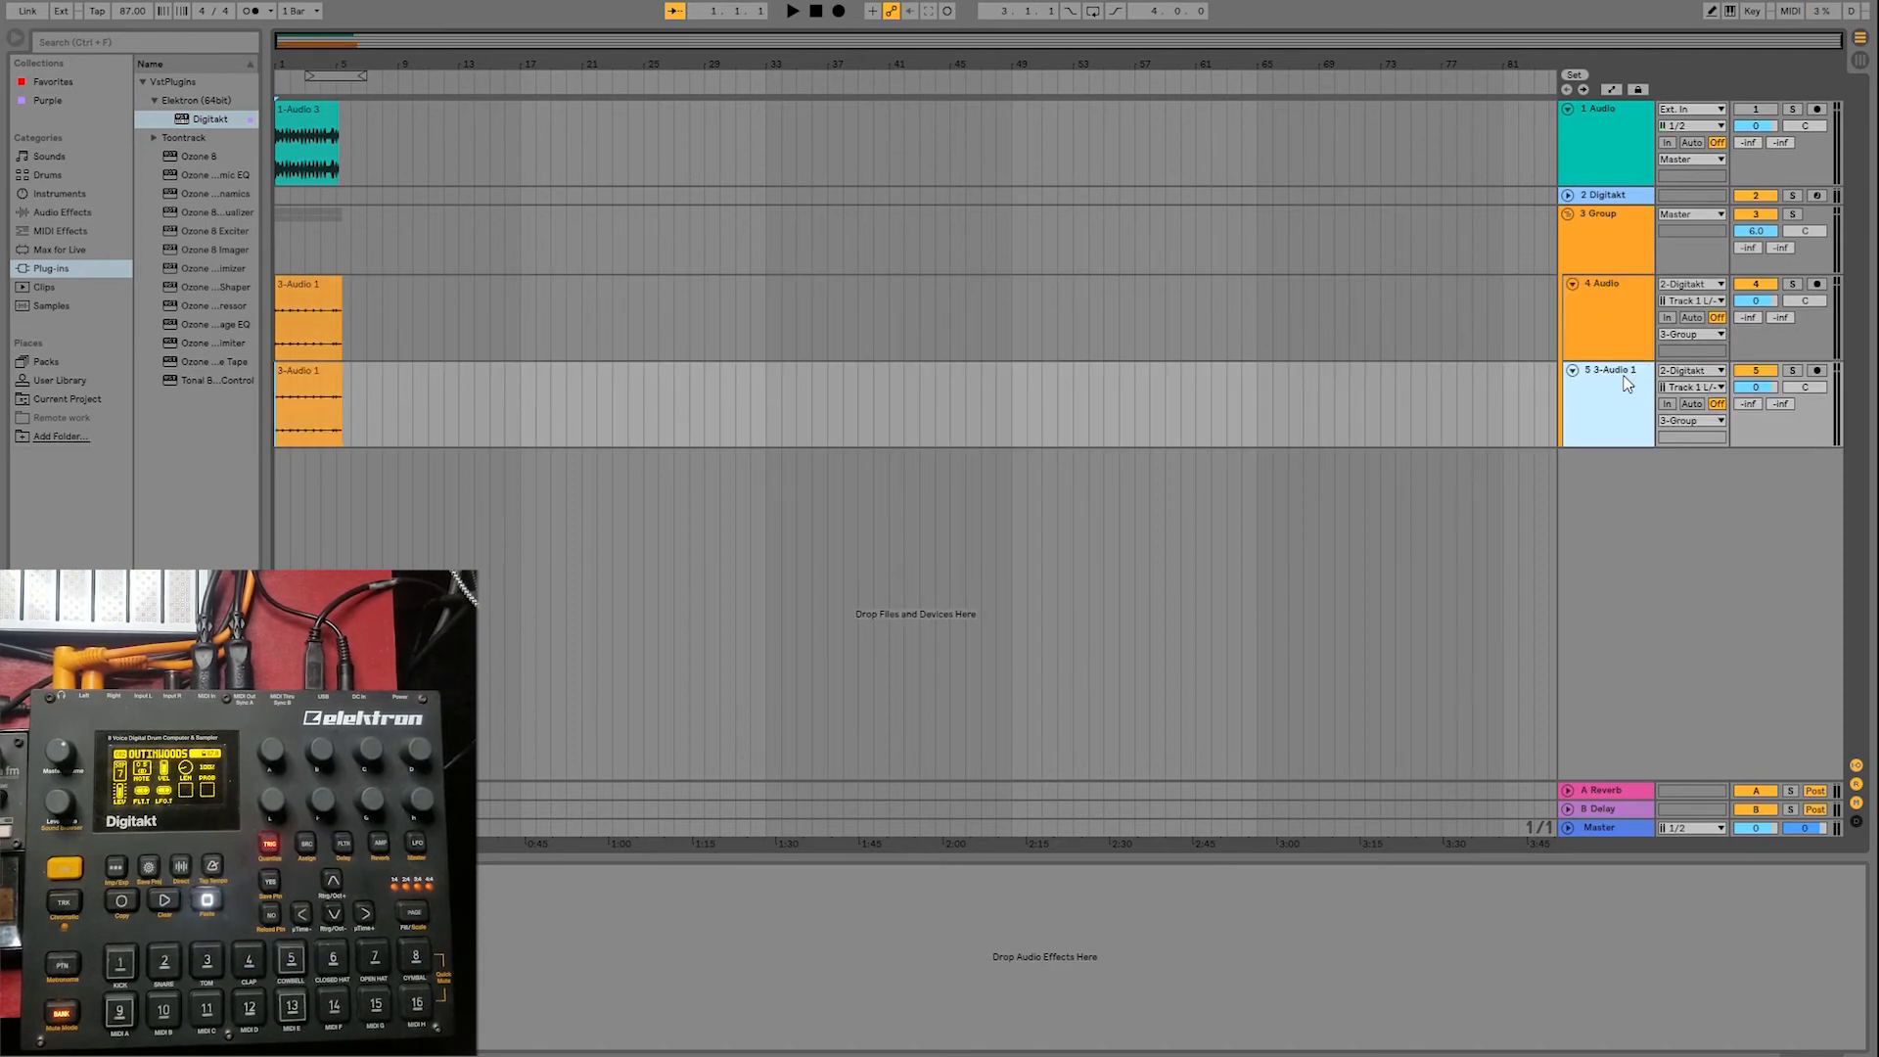
{"action": "left_click", "coordinate": [1773, 499]}
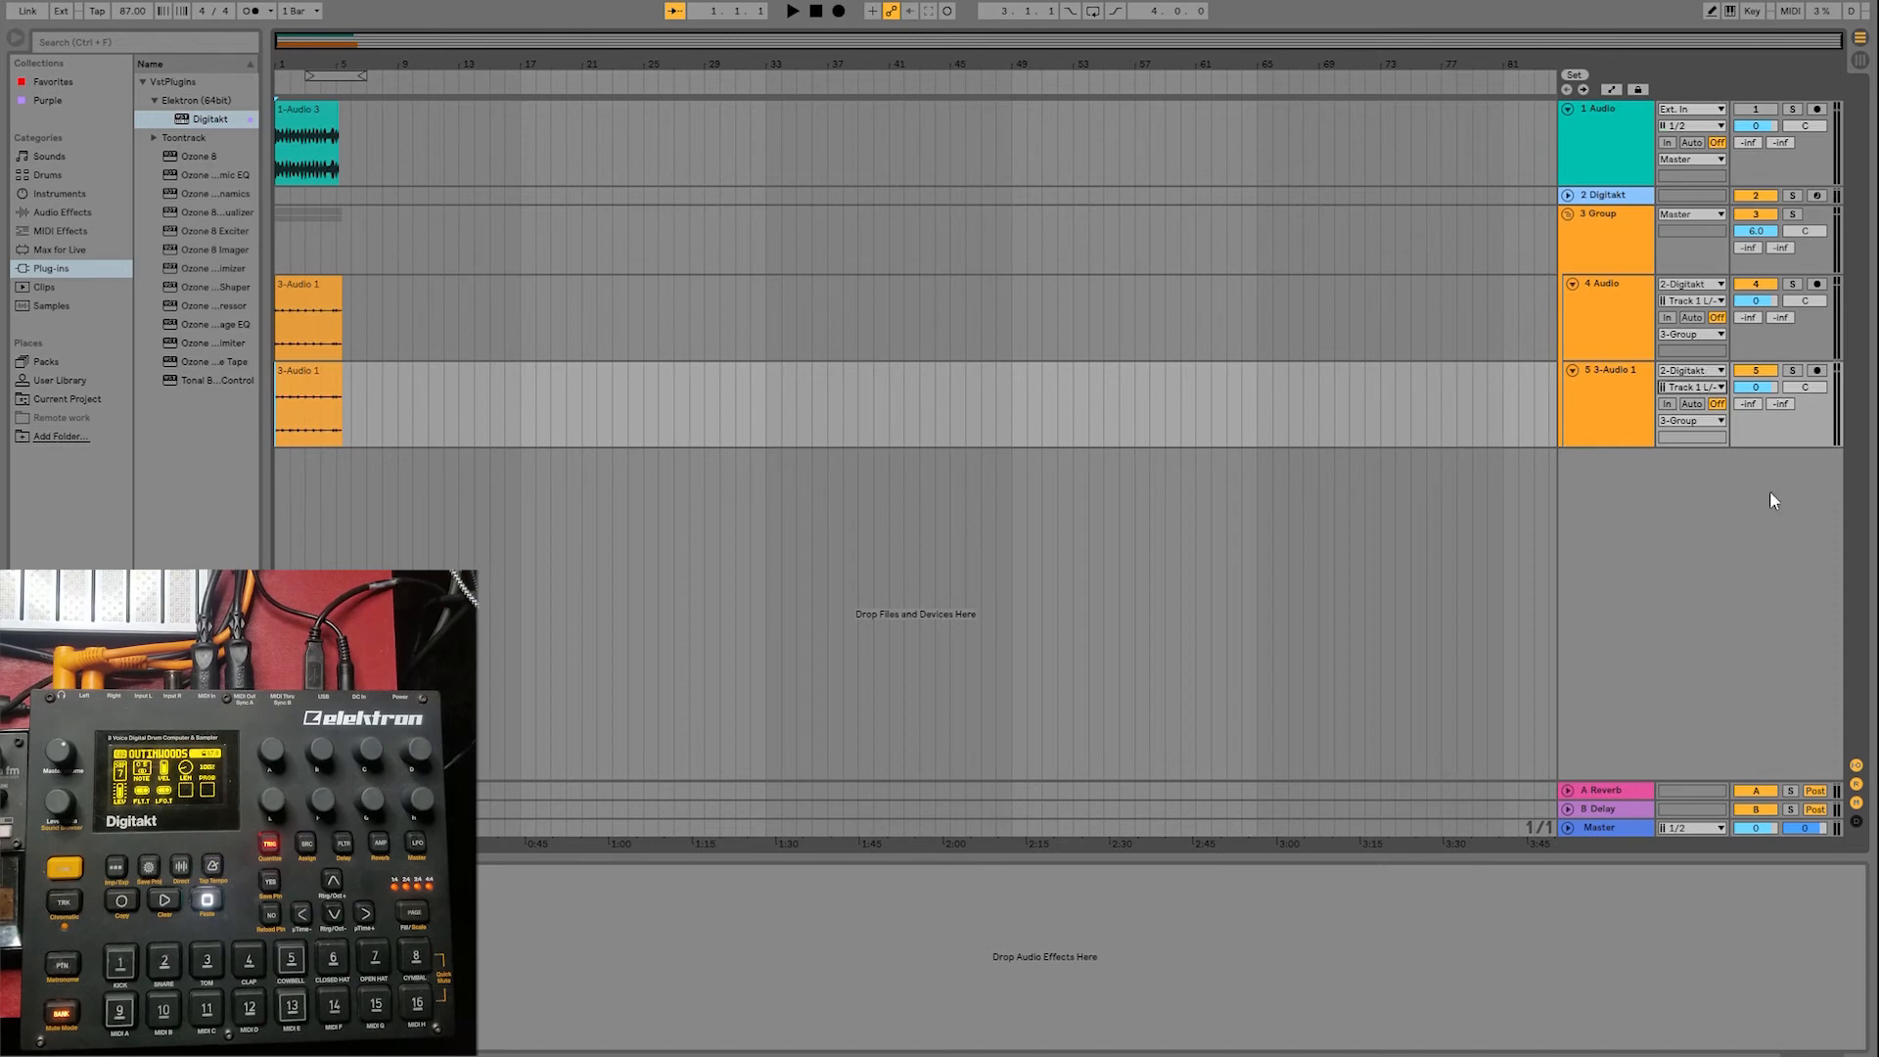
{"action": "left_click", "coordinate": [1696, 414]}
{"action": "left_click", "coordinate": [1615, 397]}
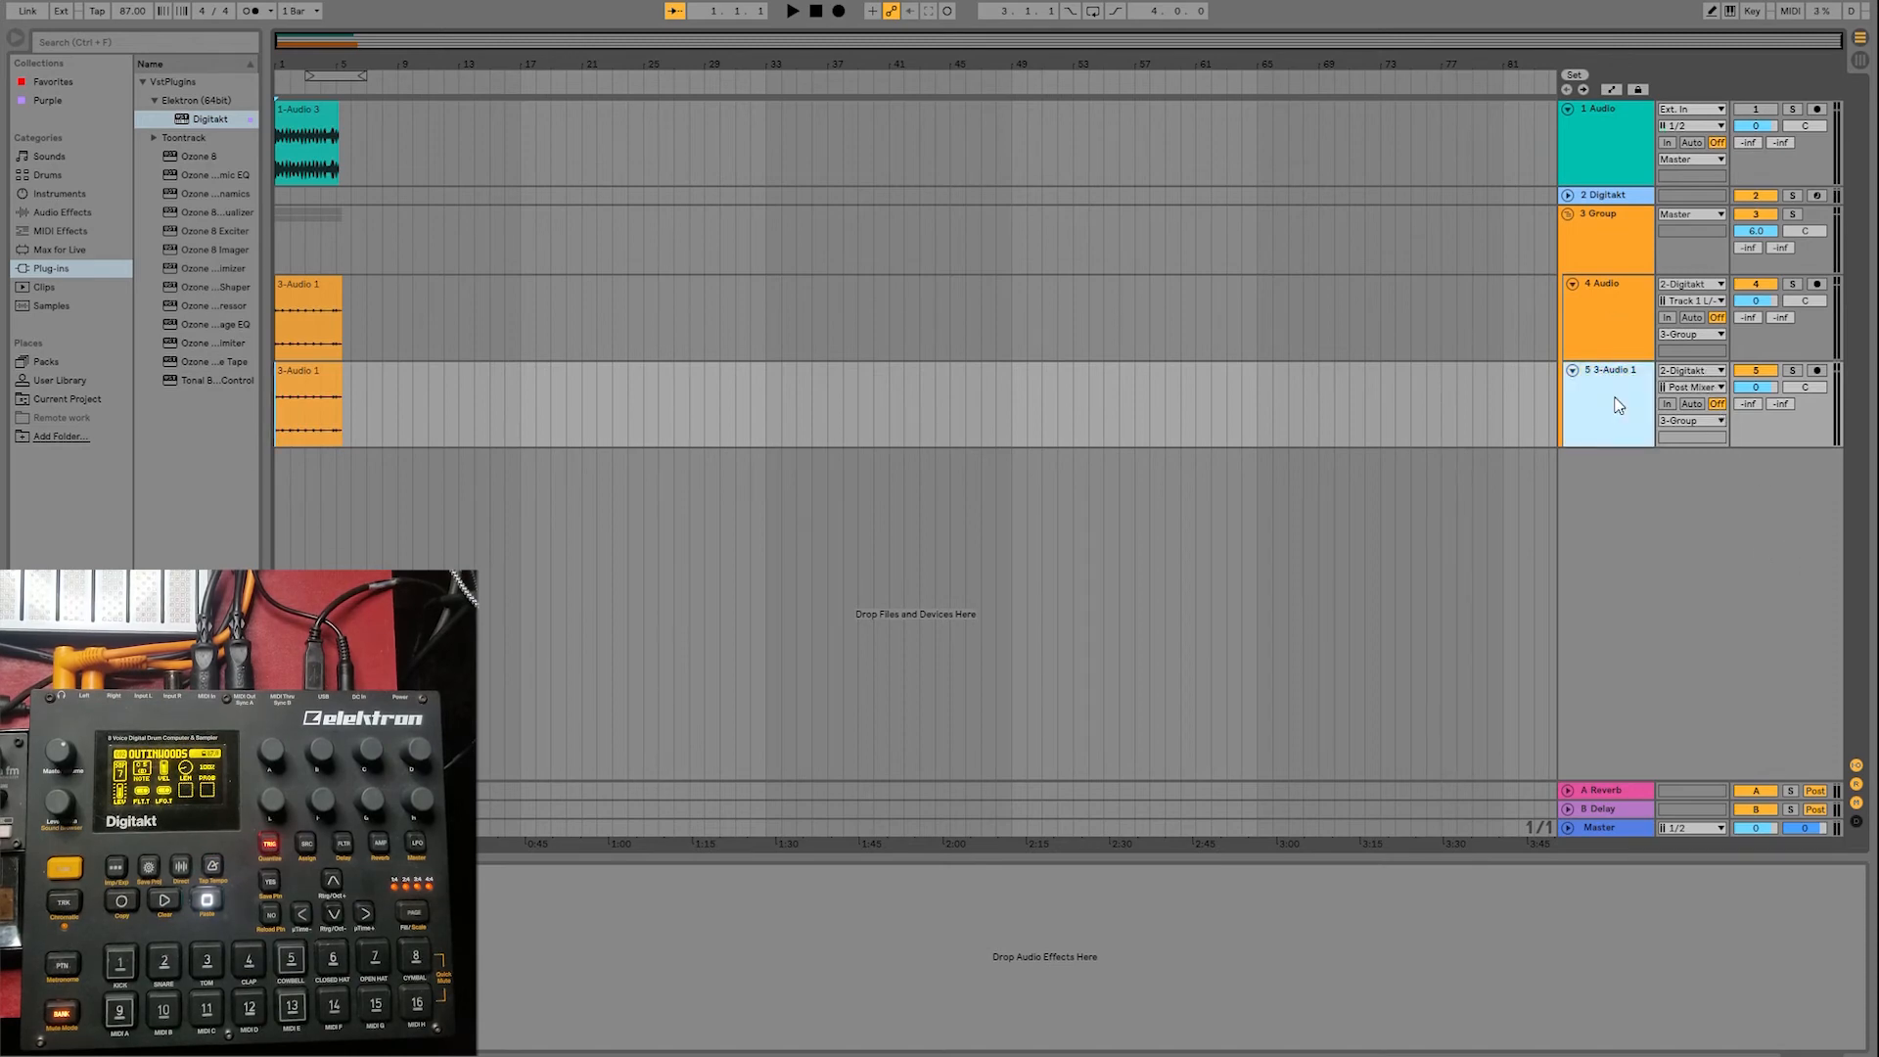
- Duplicate the Post Mixer track six times inside the group, up to track 11
{"action": "key", "text": "ctrl+d"}
{"action": "key", "text": "ctrl+d"}
{"action": "key", "text": "ctrl+d"}
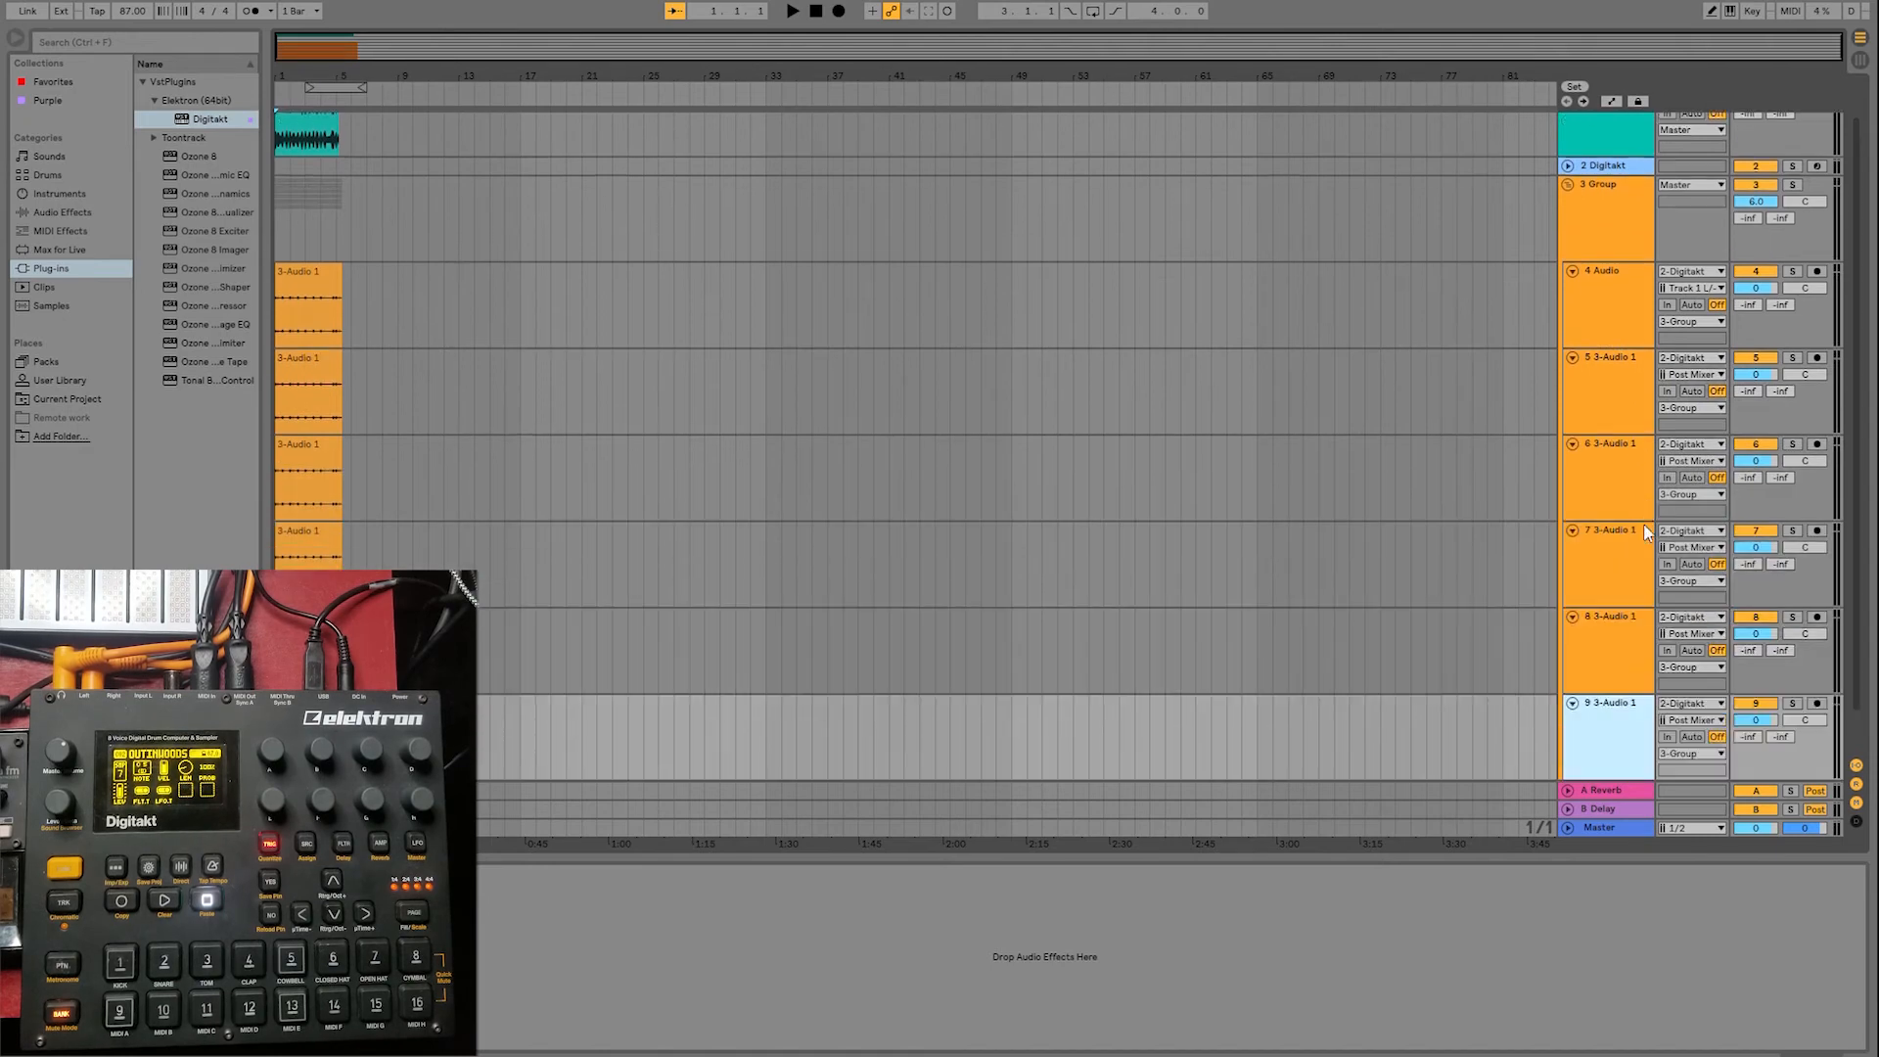
{"action": "key", "text": "ctrl+d"}
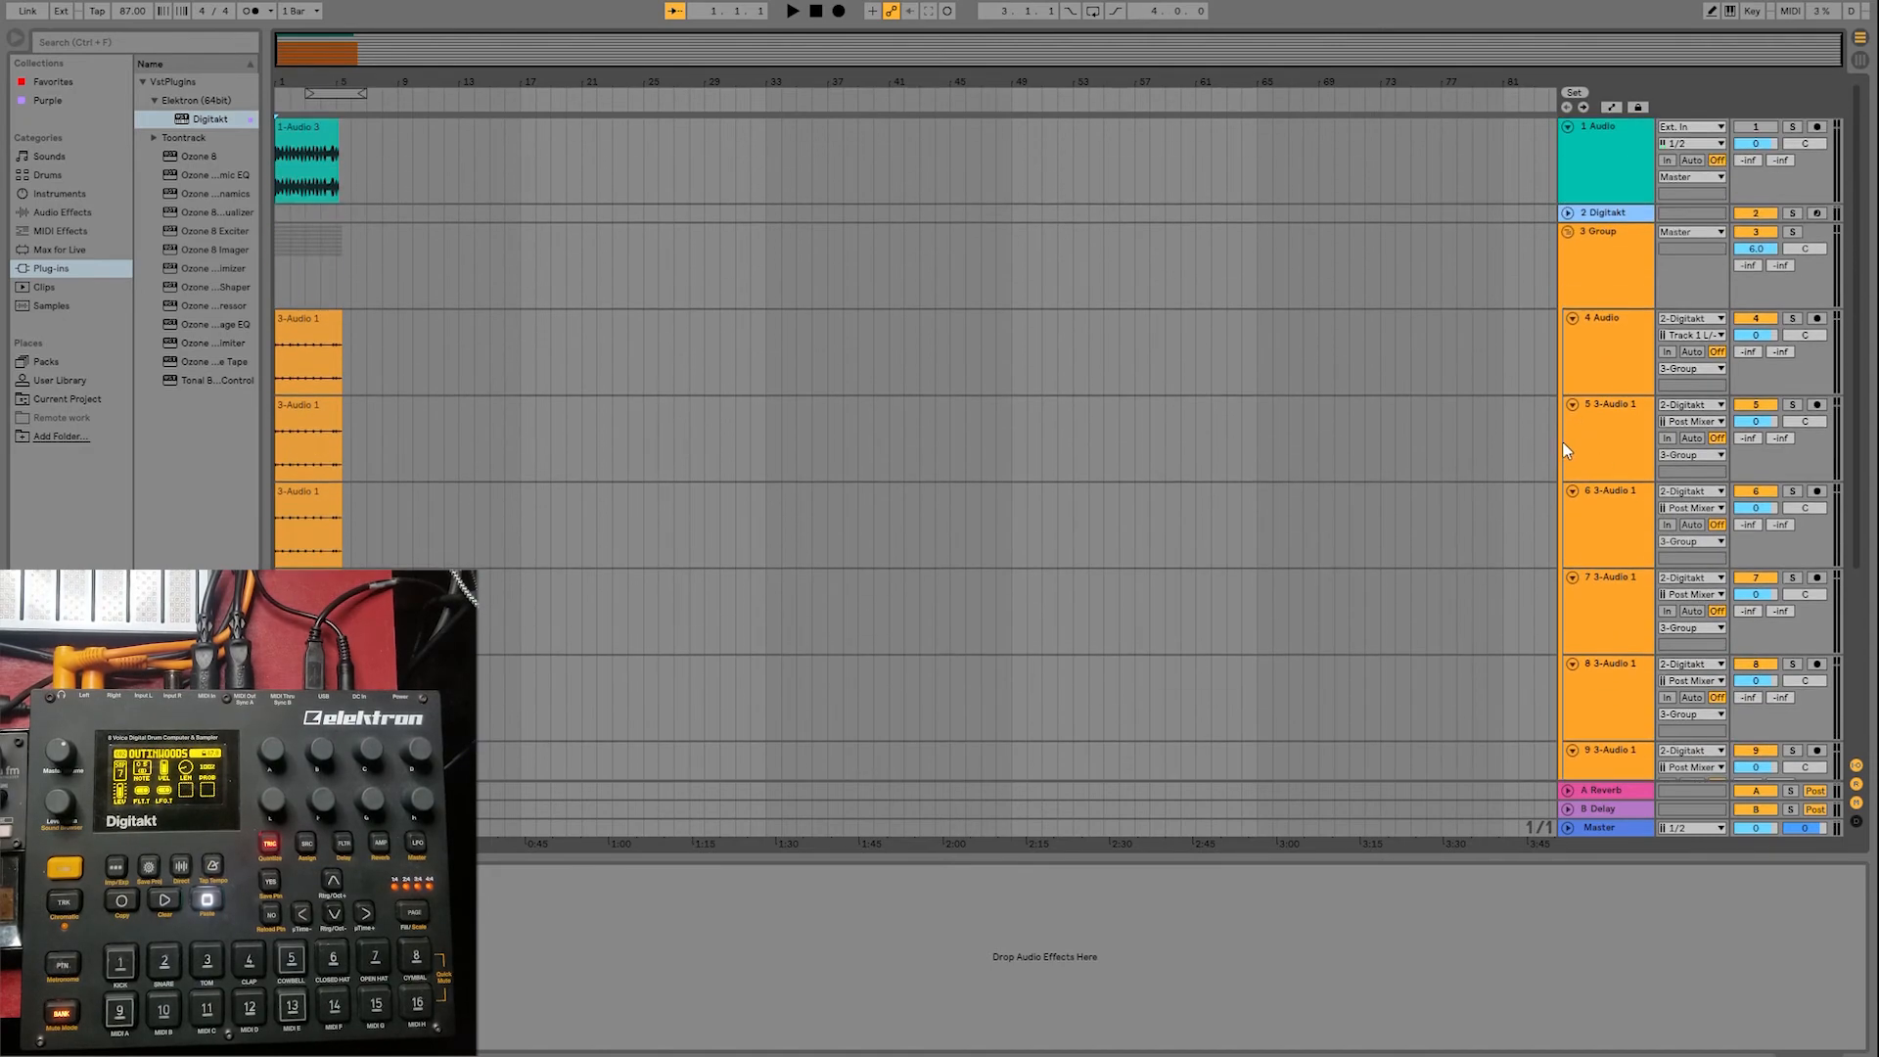
- Set the Digitakt inputs of tracks 6, 8 and 10 to Track 2, Track 3 and Track 4, keeping Post Mixer on the tracks between
{"action": "scroll", "coordinate": [1722, 430], "scroll_direction": "down", "scroll_amount": 1}
{"action": "left_click", "coordinate": [1710, 467]}
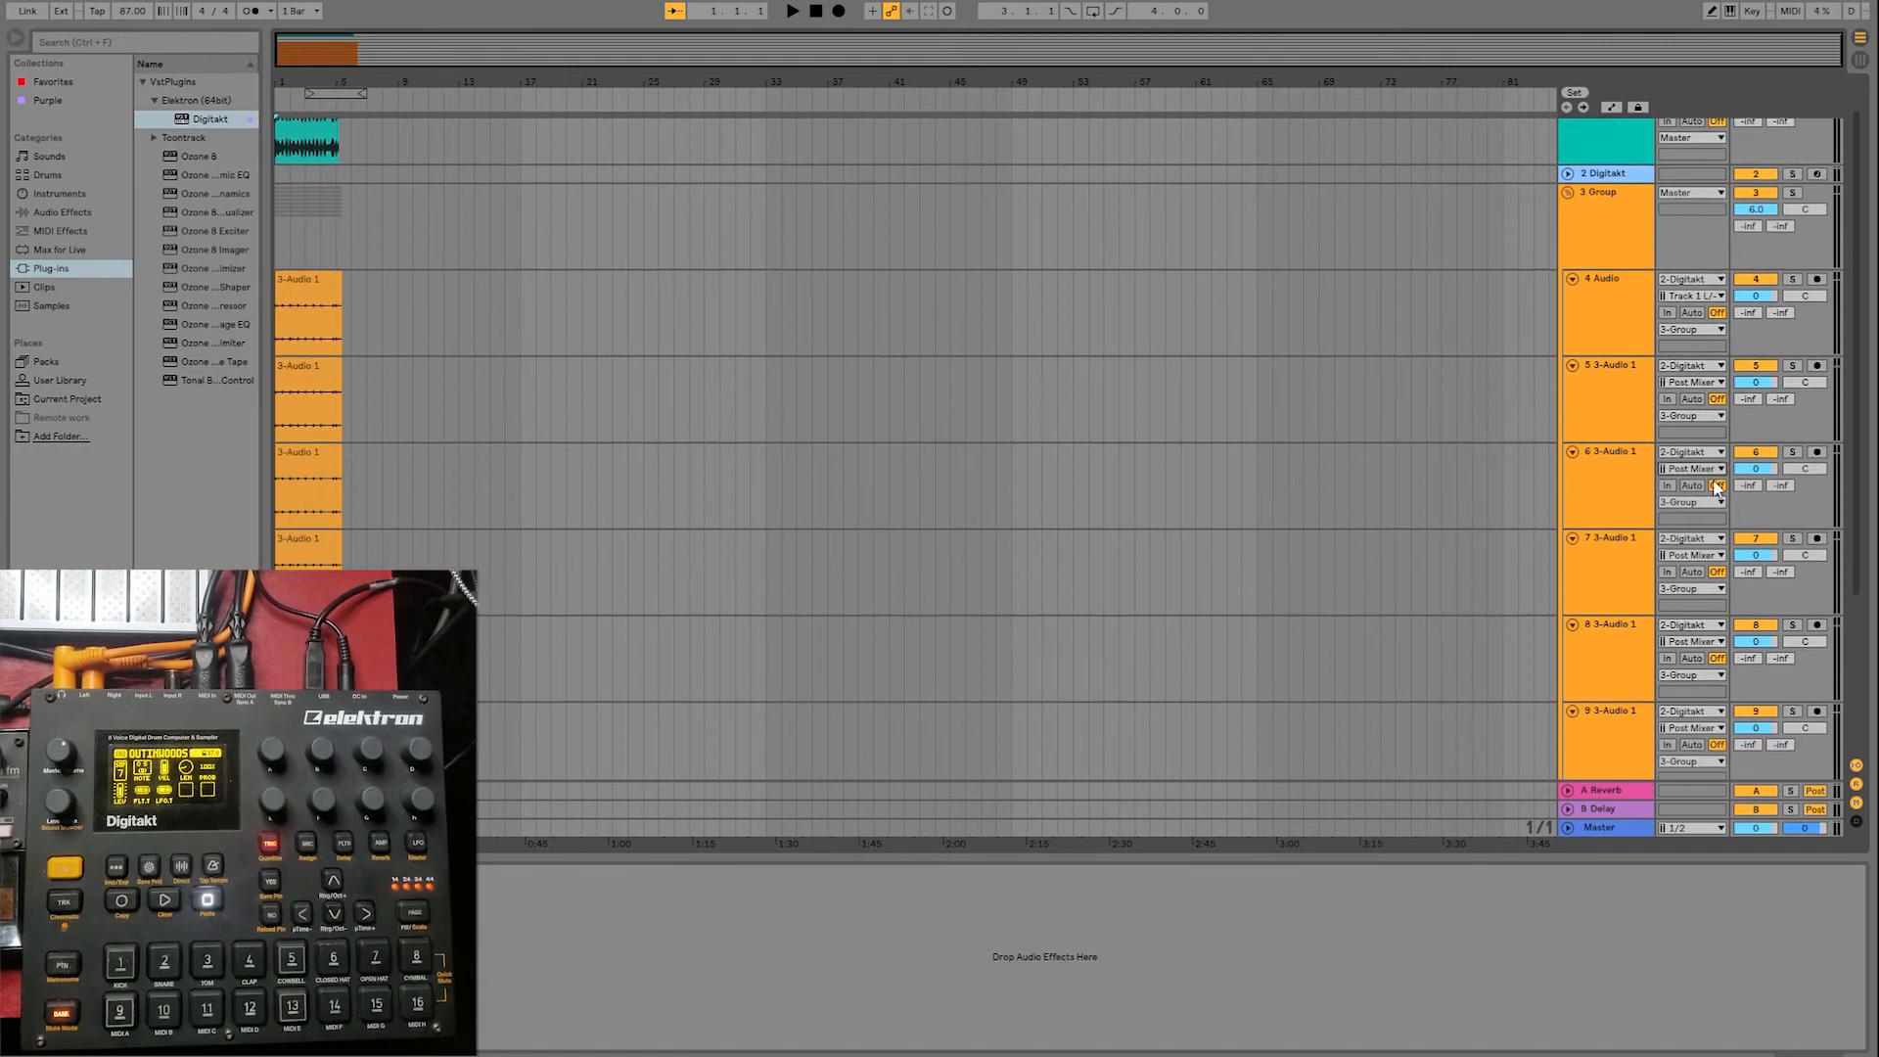
{"action": "left_click", "coordinate": [1729, 531]}
{"action": "scroll", "coordinate": [1721, 538], "scroll_direction": "down", "scroll_amount": 1}
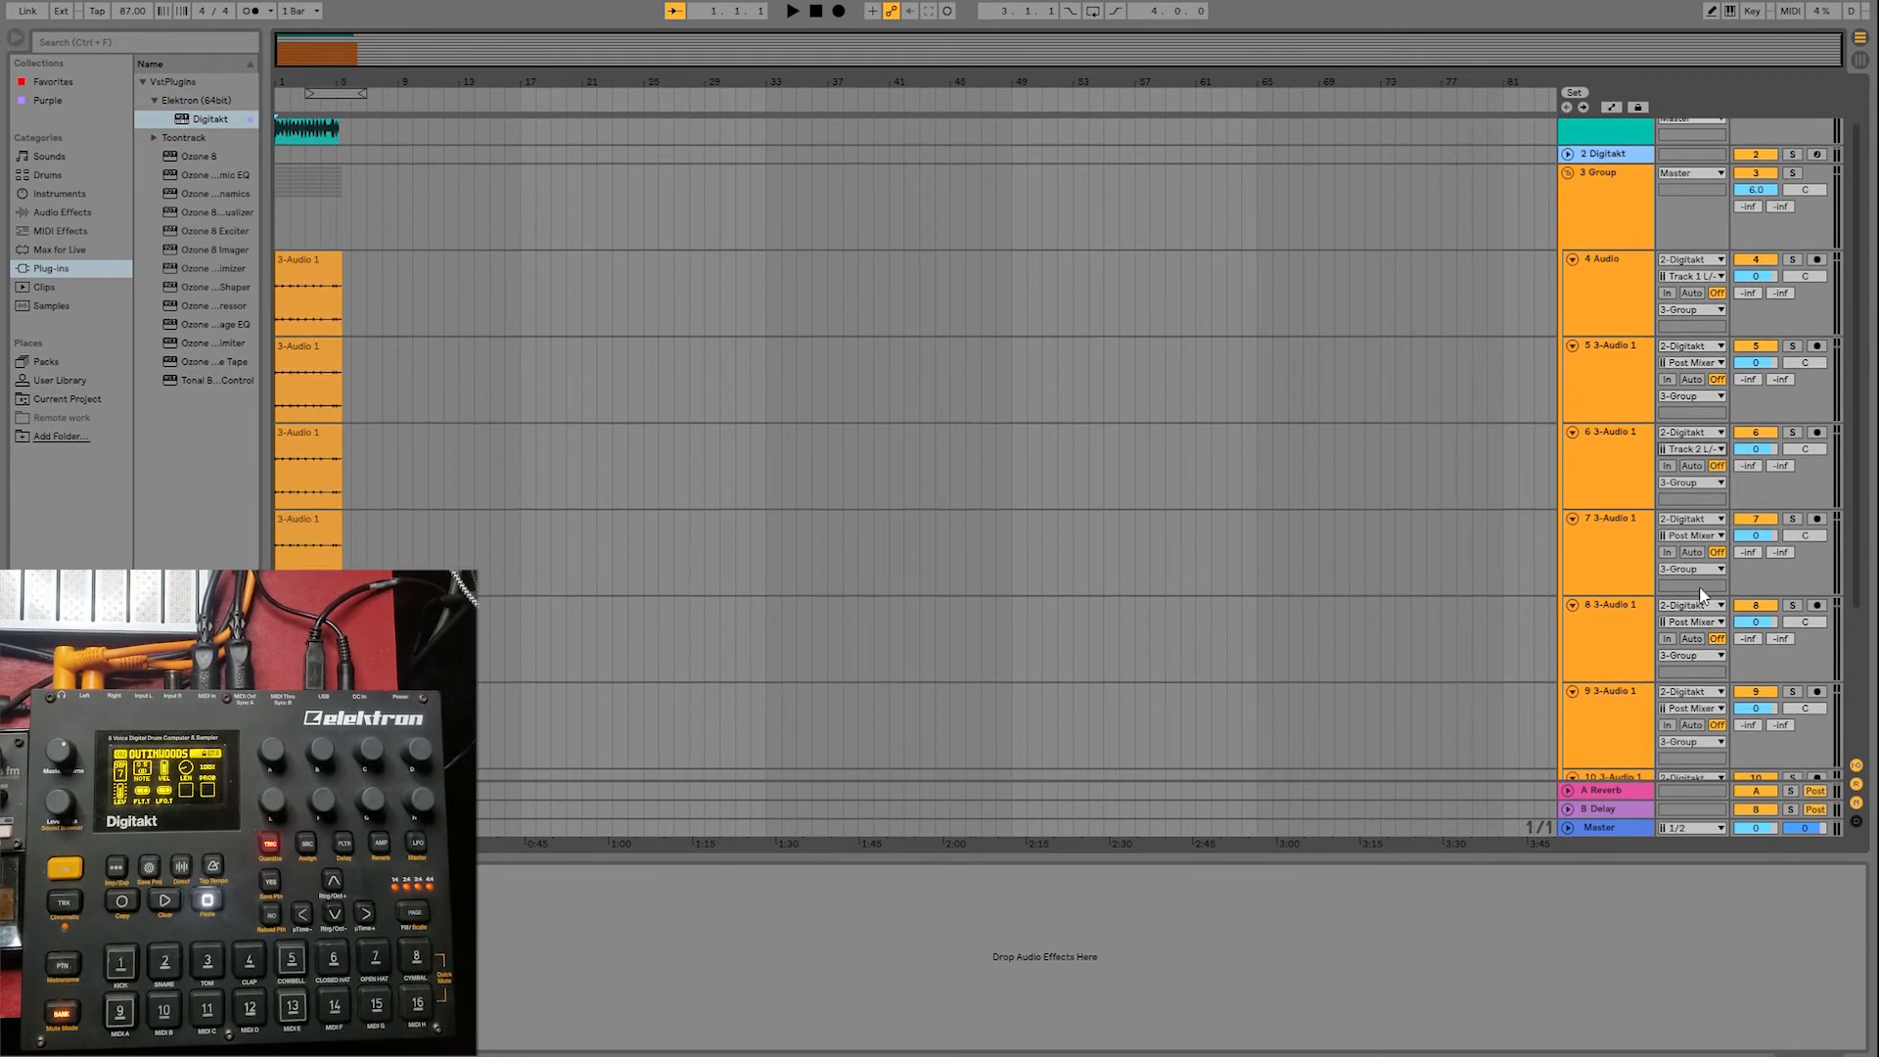
{"action": "left_click", "coordinate": [1715, 703]}
{"action": "scroll", "coordinate": [1696, 644], "scroll_direction": "down", "scroll_amount": 3}
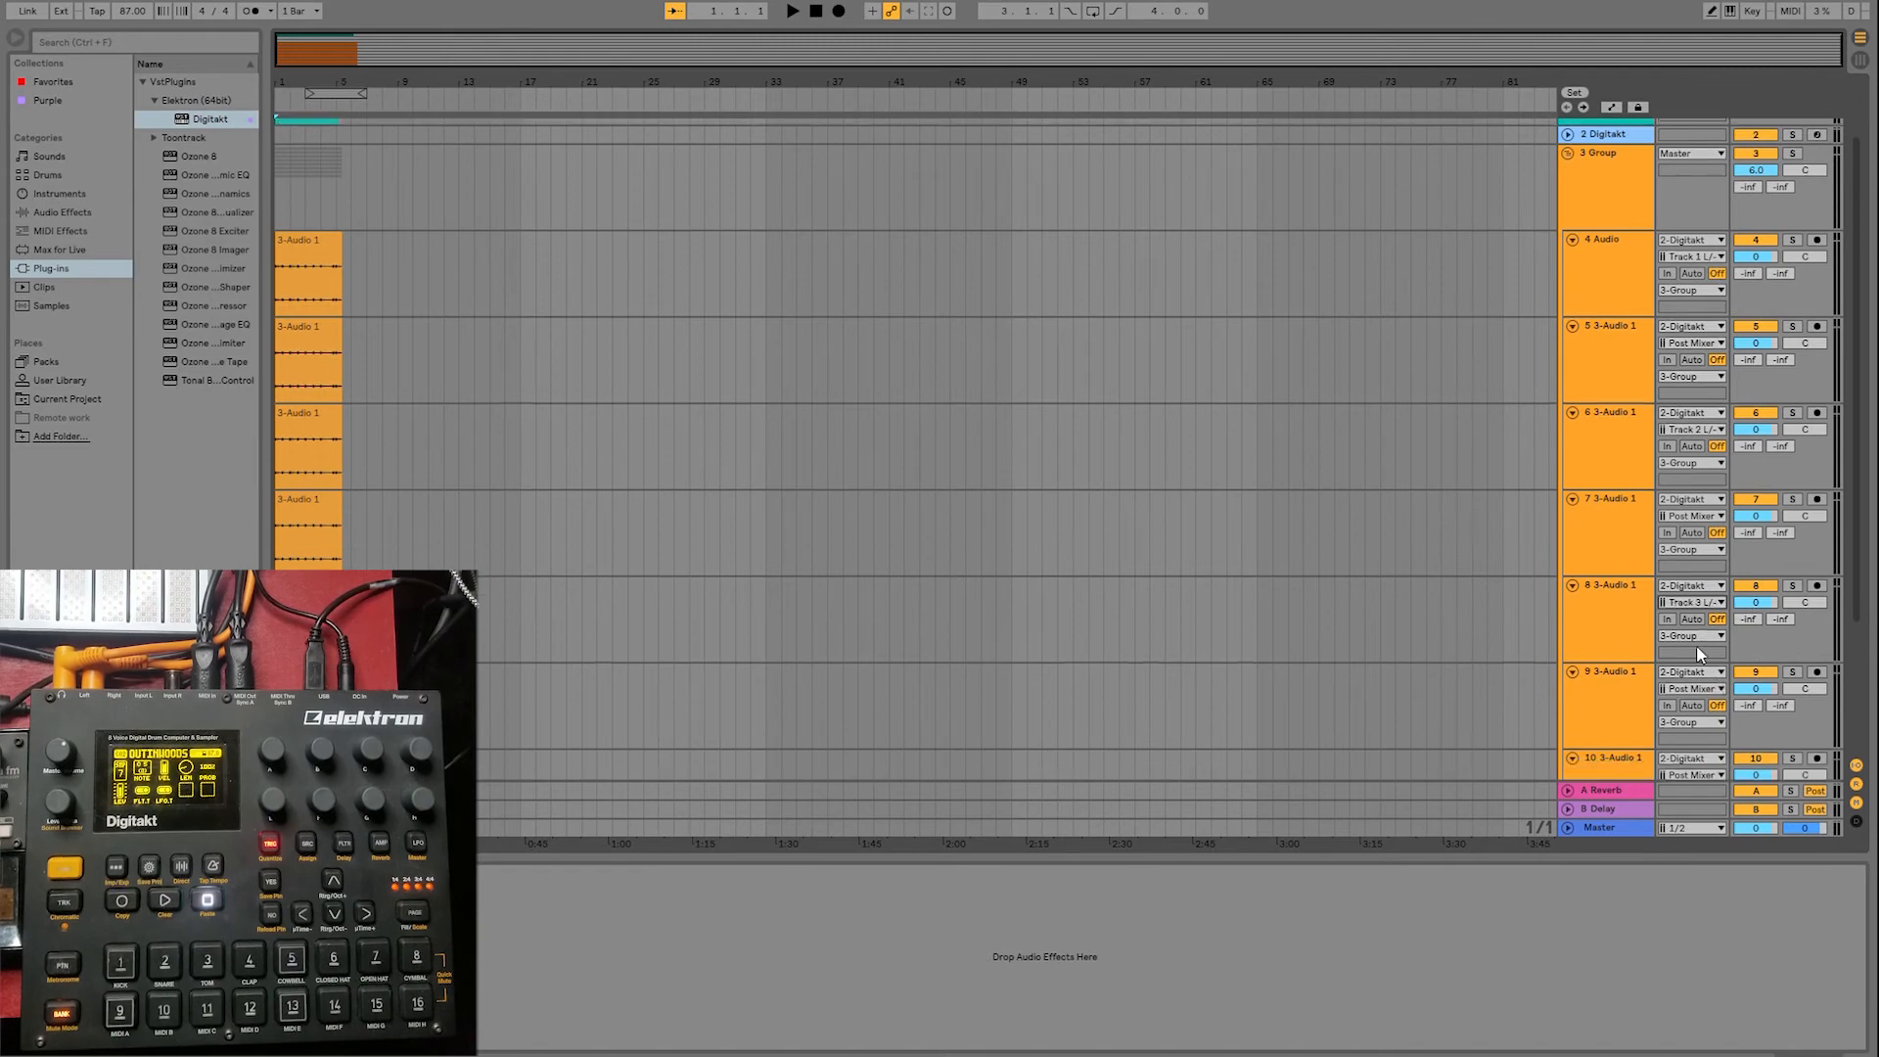
{"action": "left_click", "coordinate": [1708, 675]}
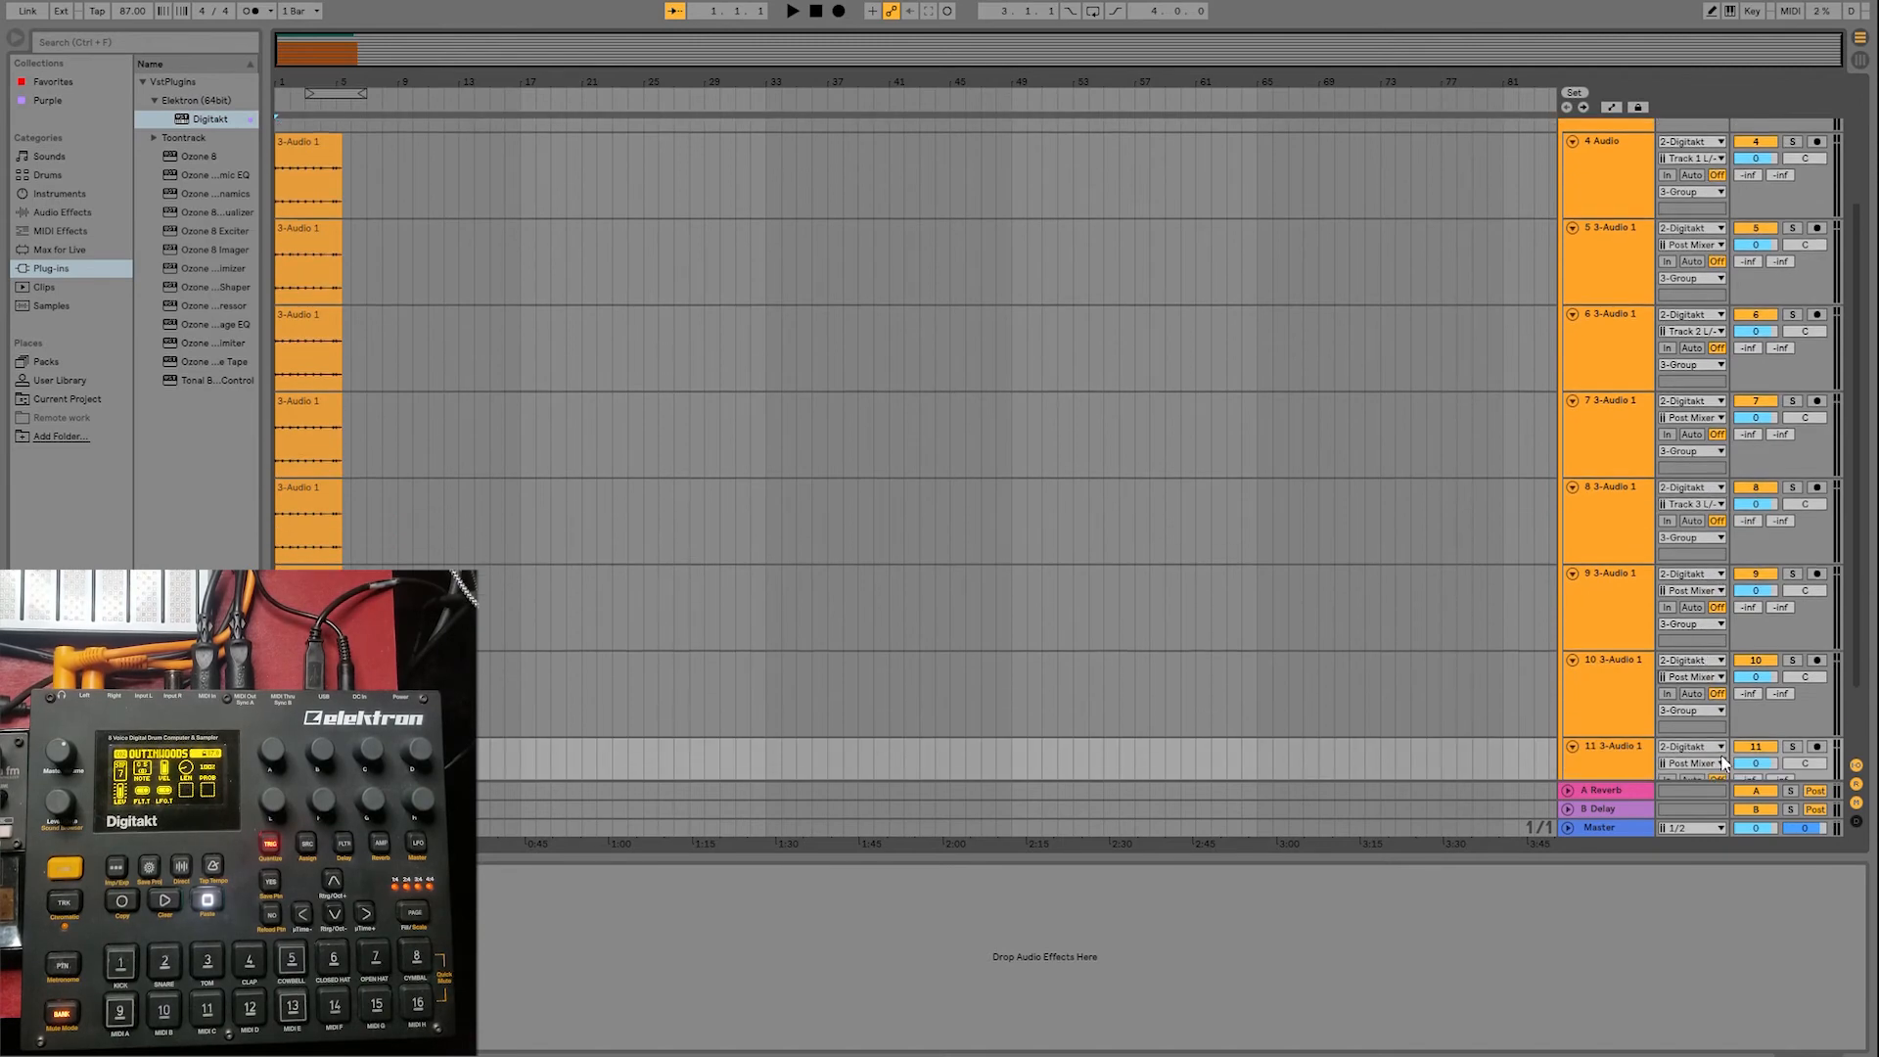
{"action": "left_click", "coordinate": [1725, 778]}
{"action": "scroll", "coordinate": [1682, 668], "scroll_direction": "down", "scroll_amount": 2}
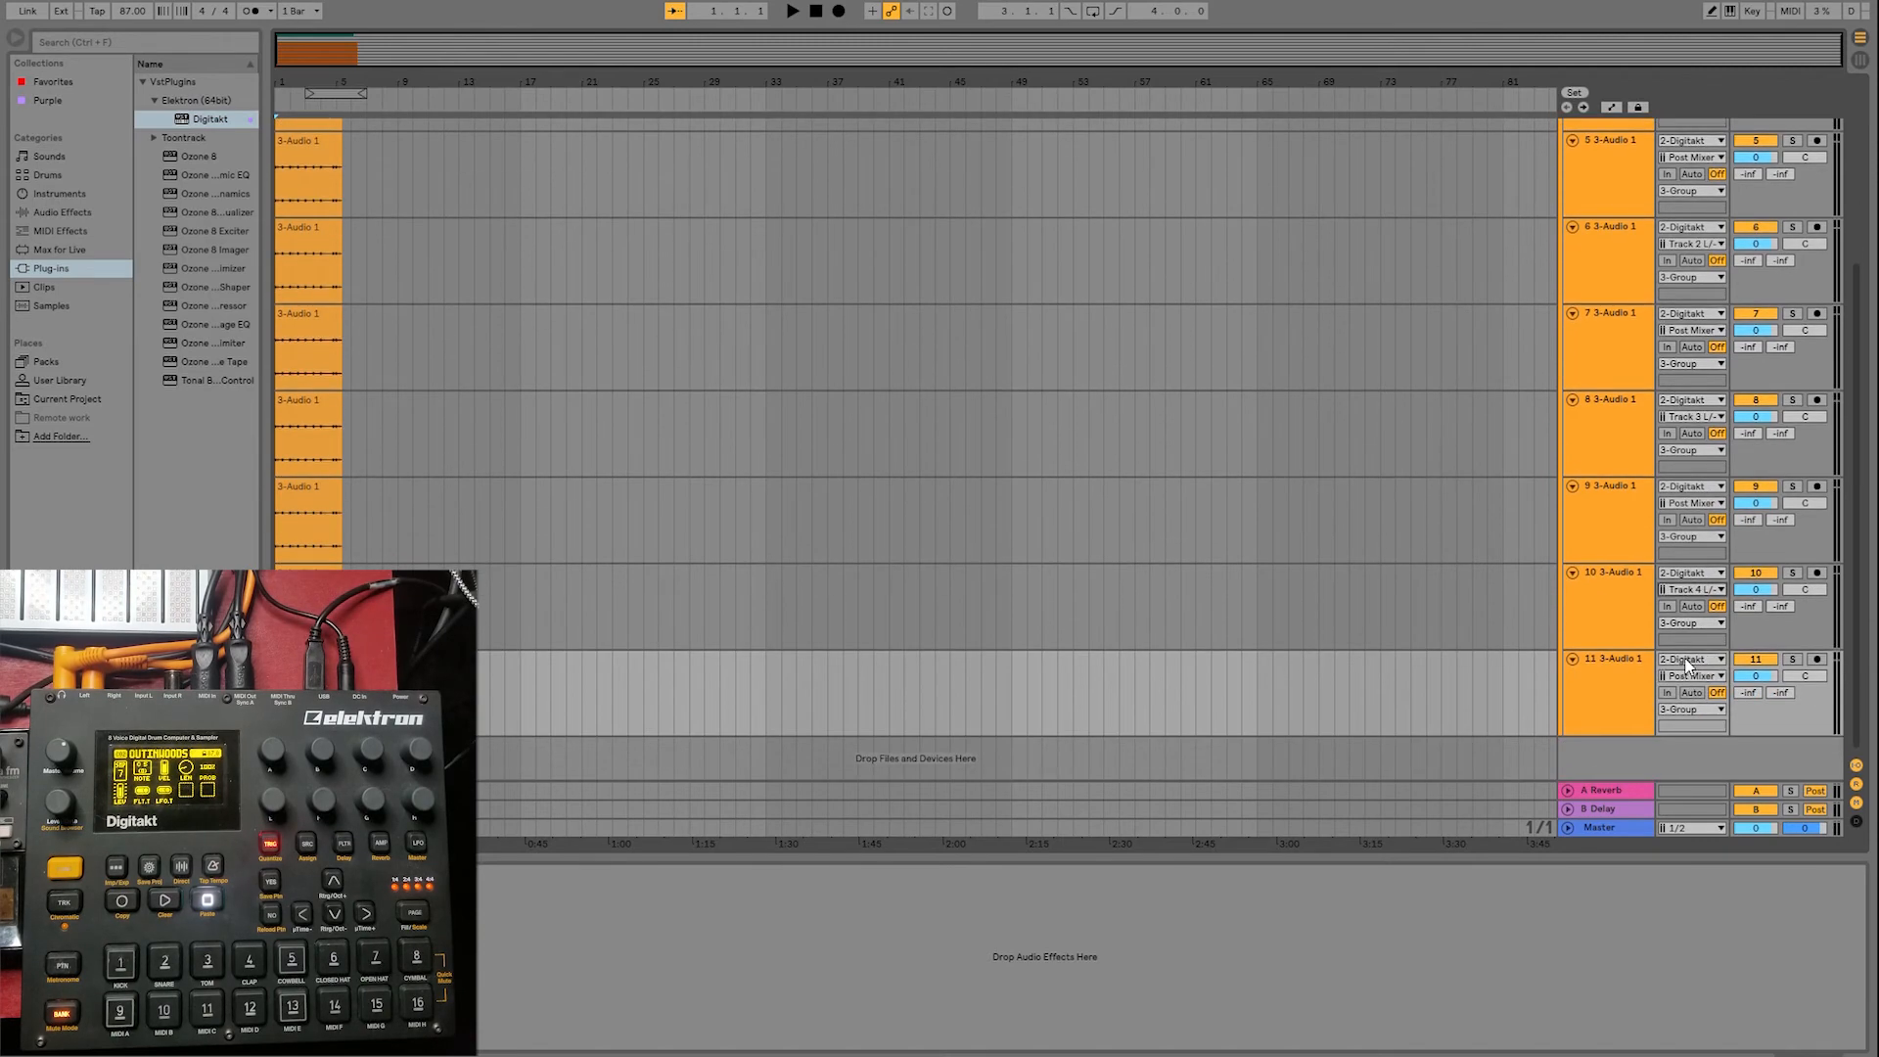
{"action": "scroll", "coordinate": [1685, 656], "scroll_direction": "up", "scroll_amount": 6}
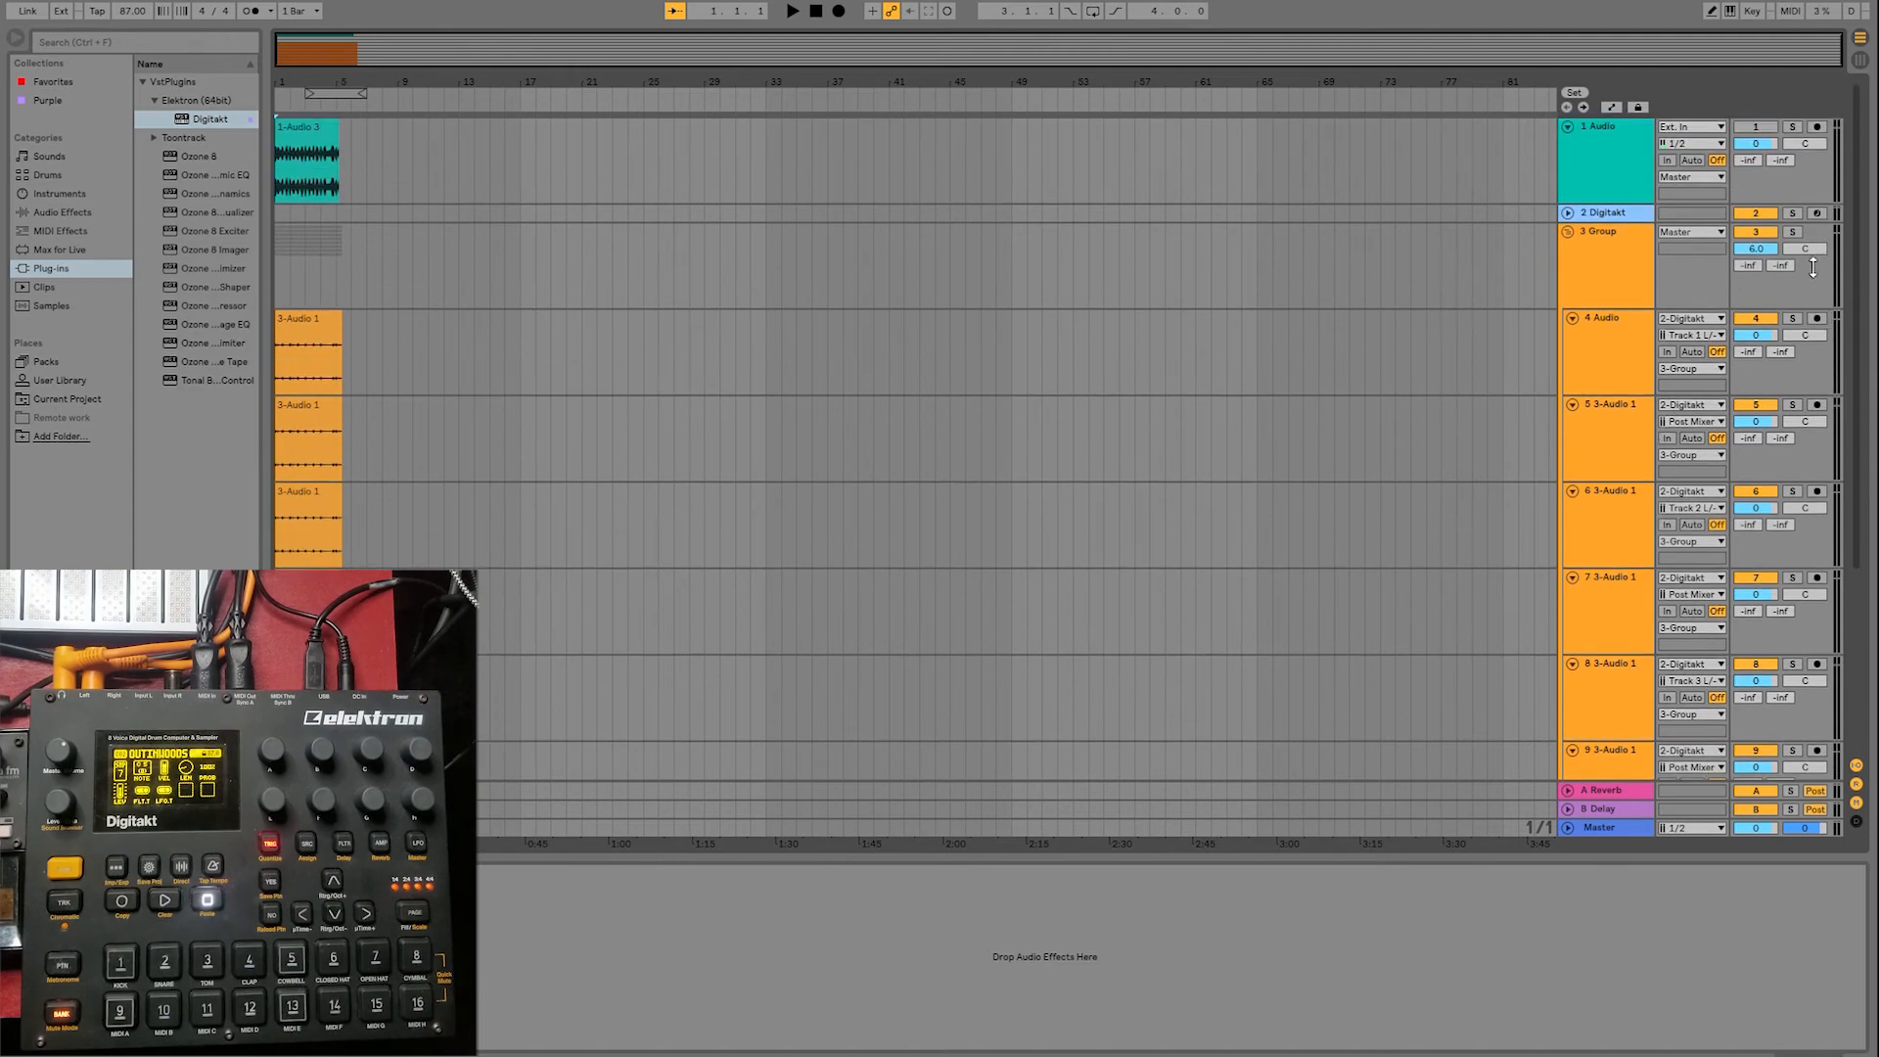
- Arm tracks 4 and 5 and record the Track 1 and Post Mixer signals together from bar 17 for about two bars
{"action": "left_click", "coordinate": [1817, 318]}
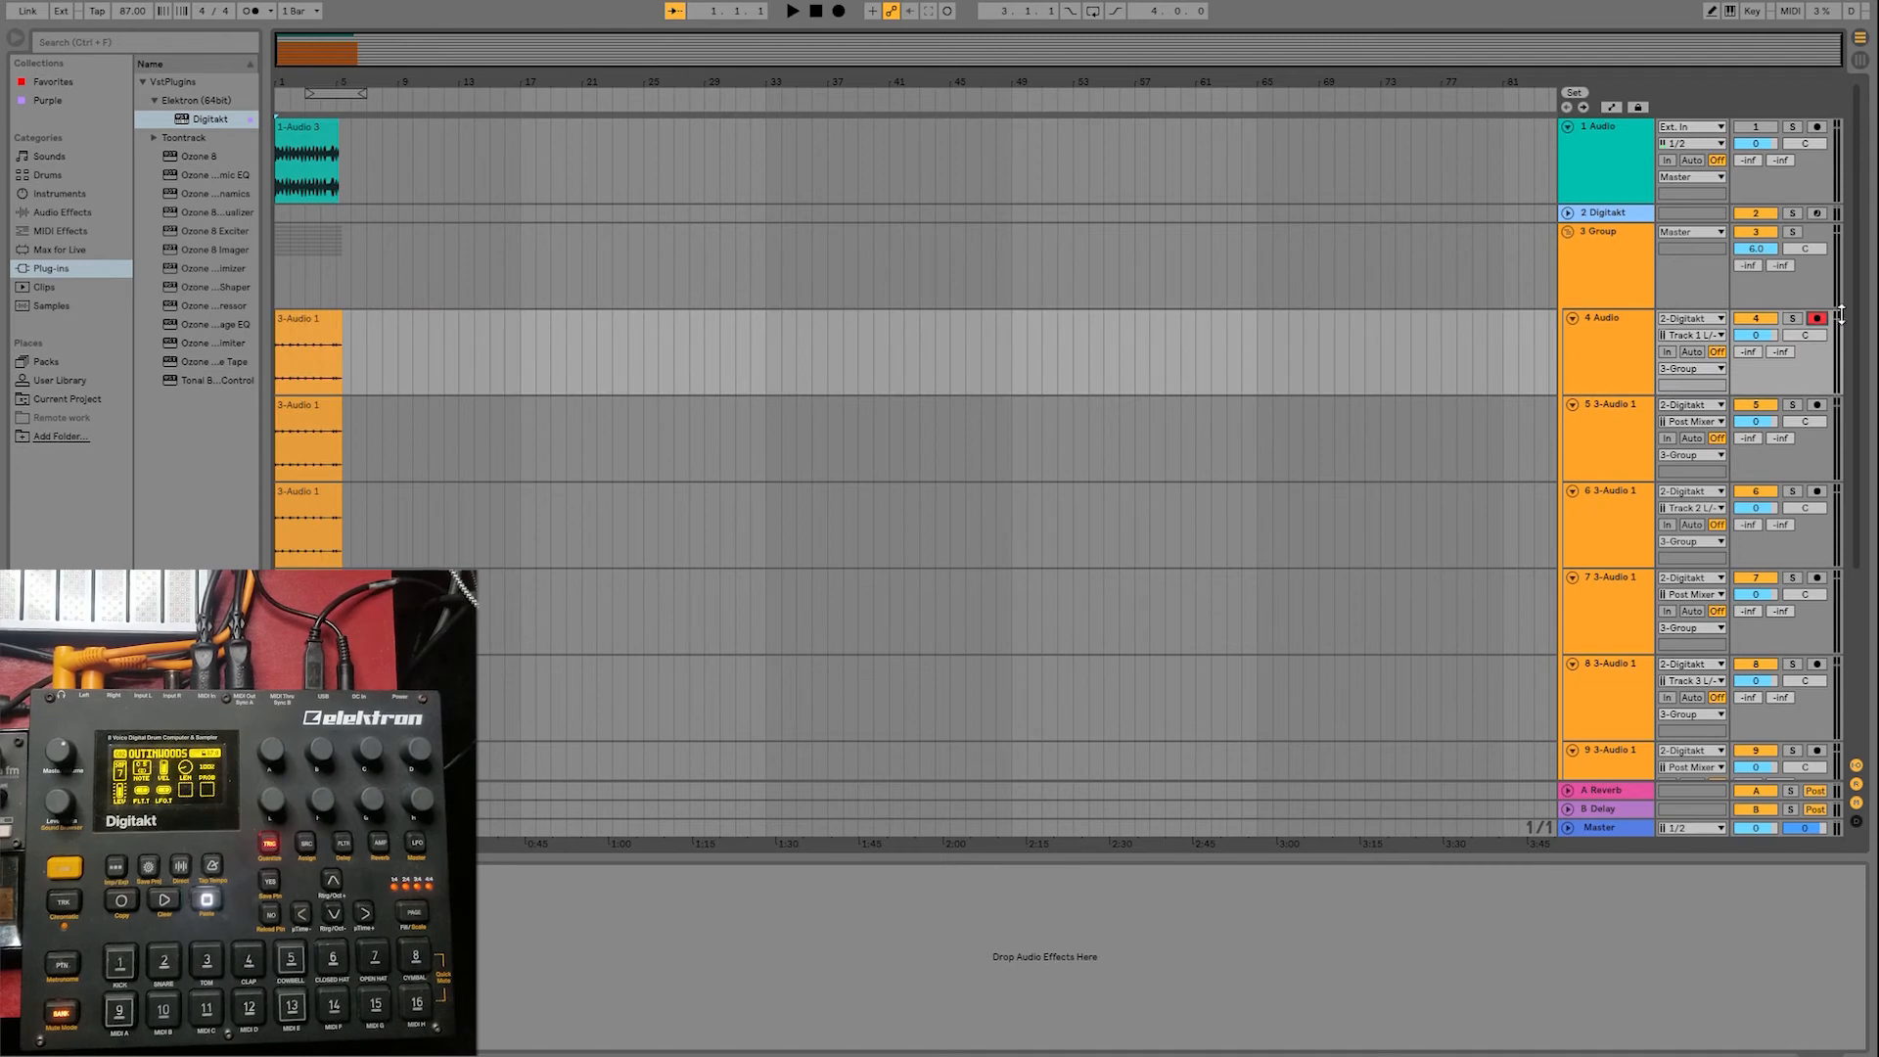
{"action": "left_click", "coordinate": [1817, 404]}
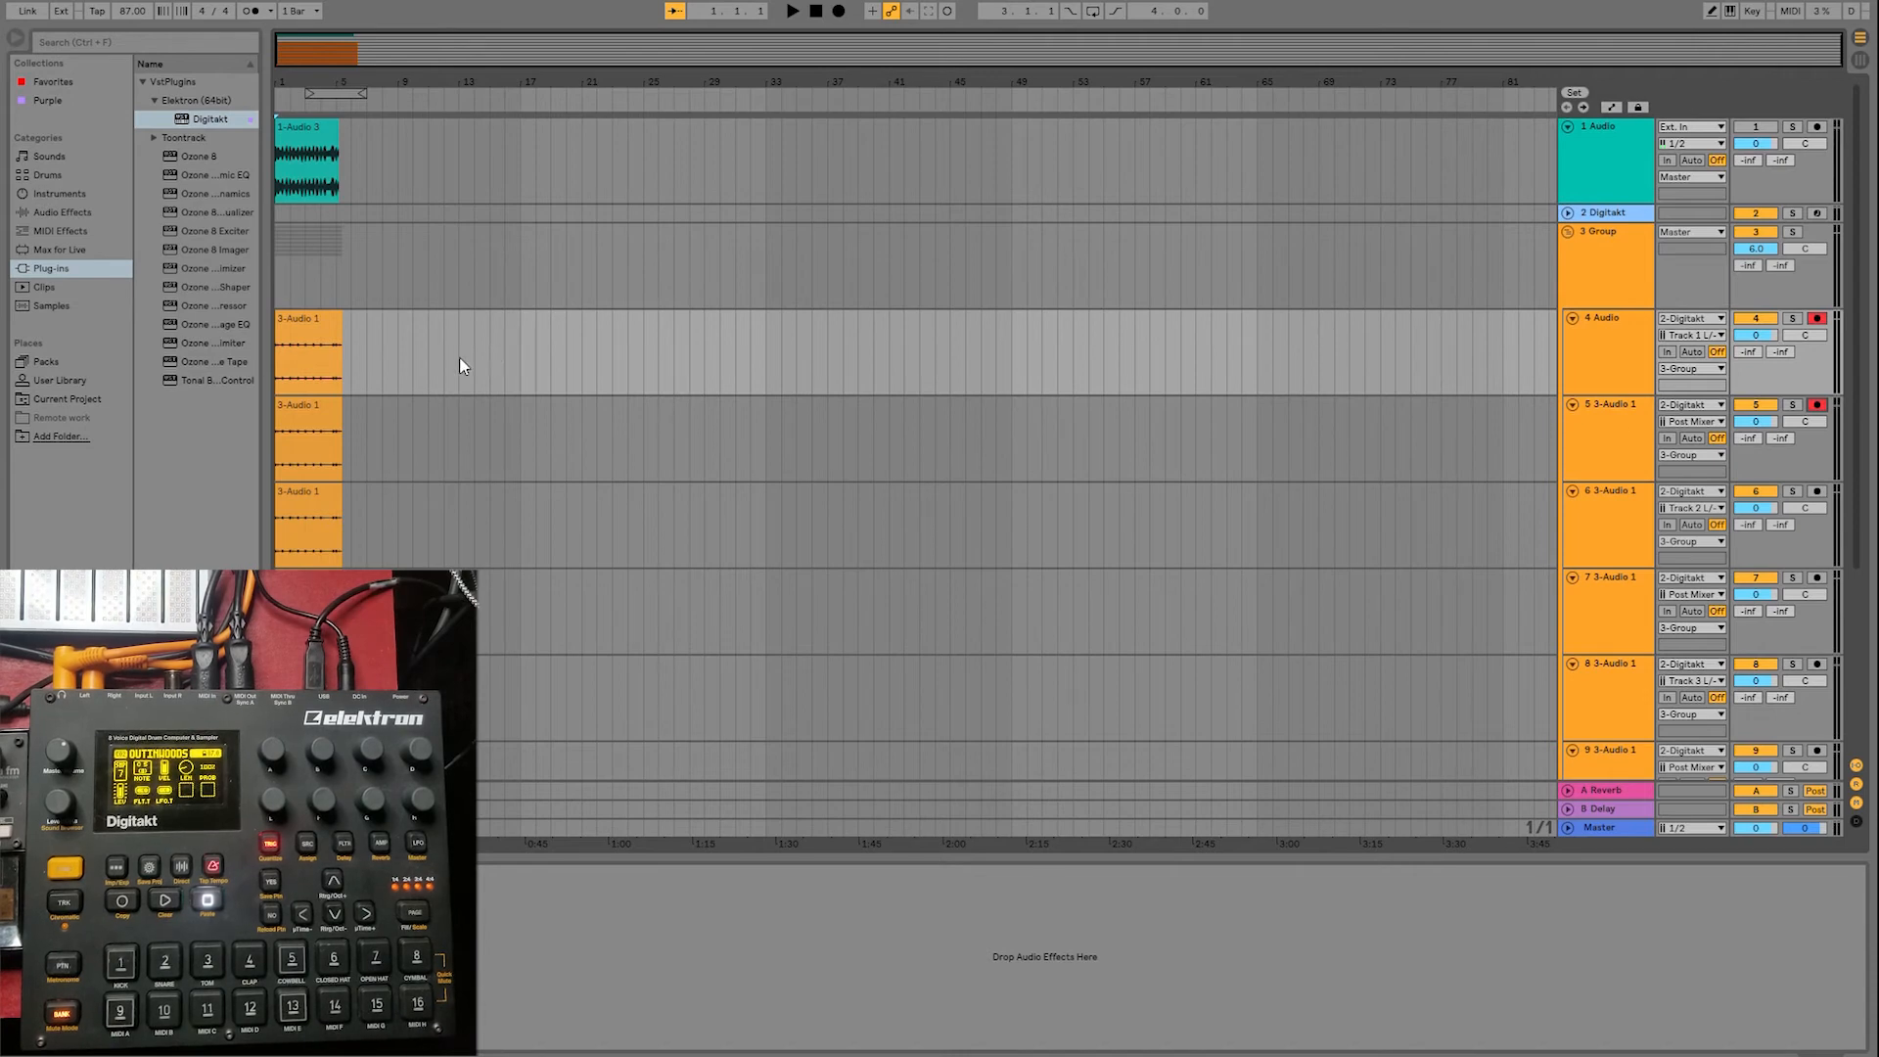
{"action": "left_click", "coordinate": [530, 336]}
{"action": "left_click", "coordinate": [523, 329]}
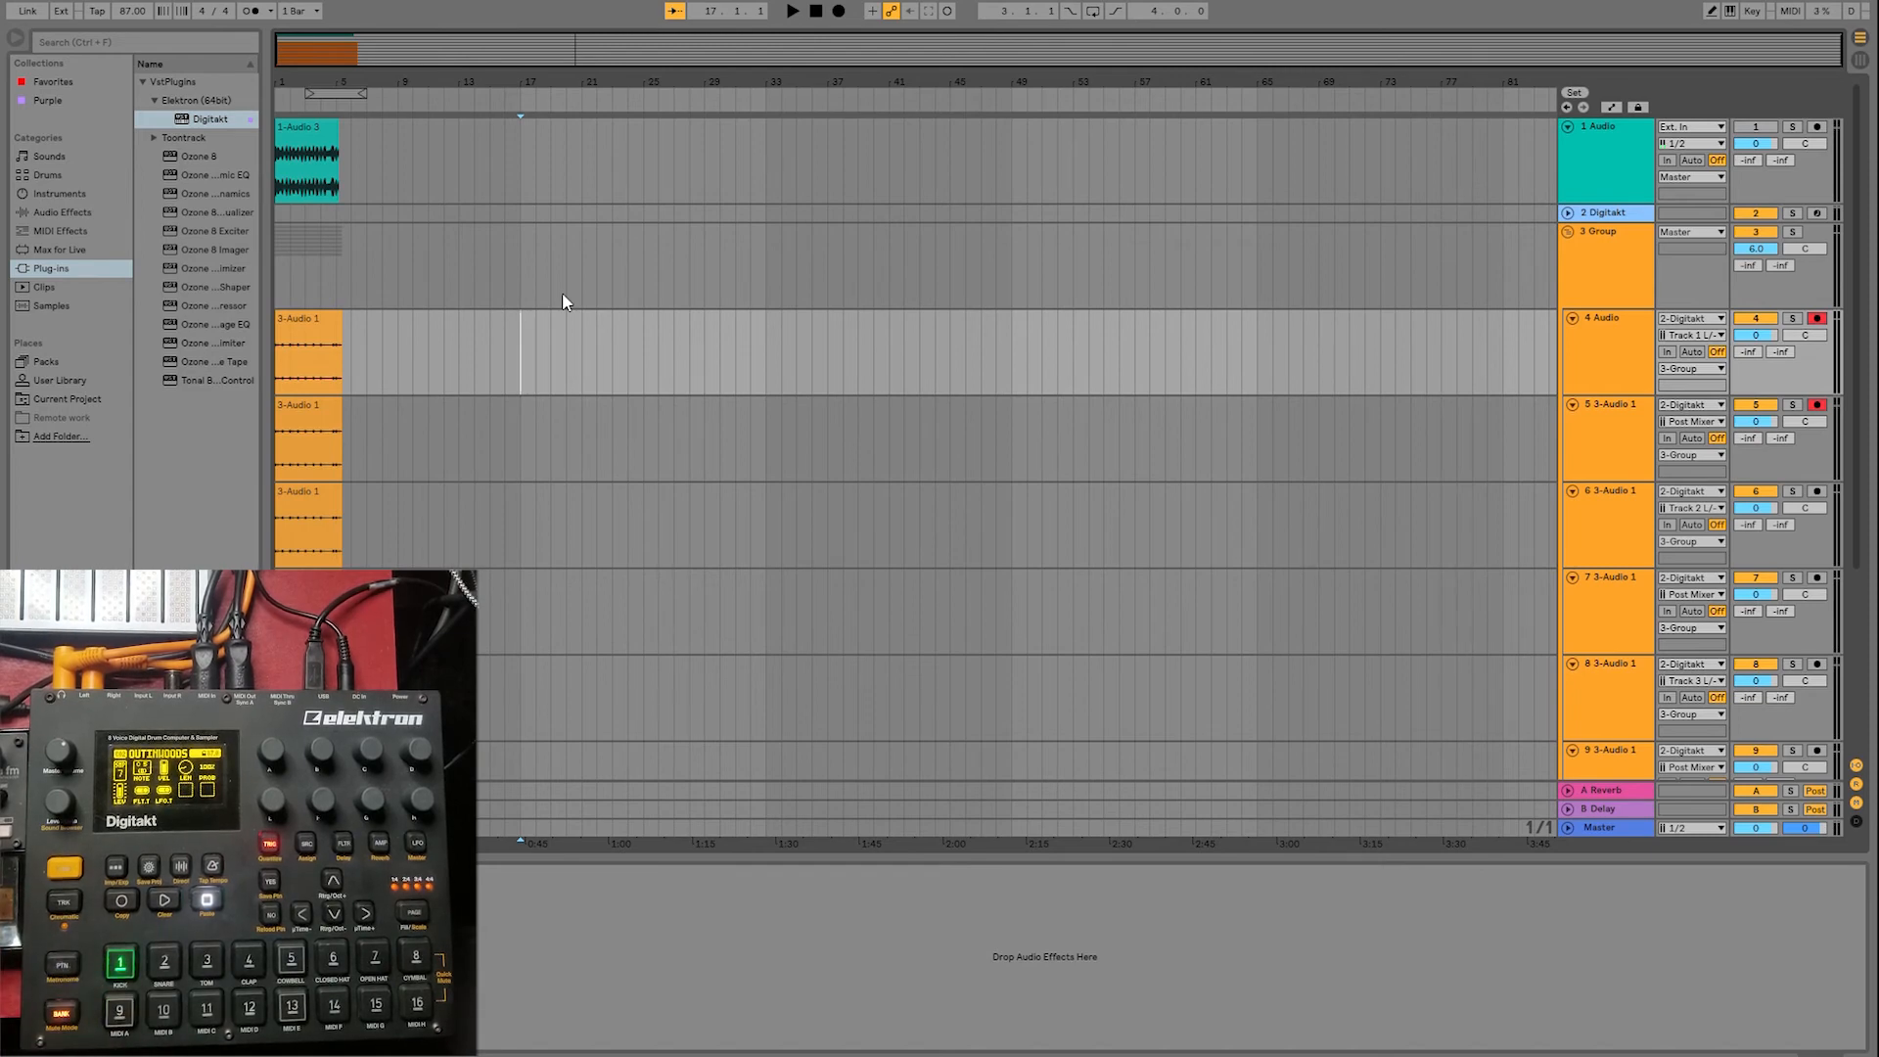
{"action": "left_click", "coordinate": [838, 8]}
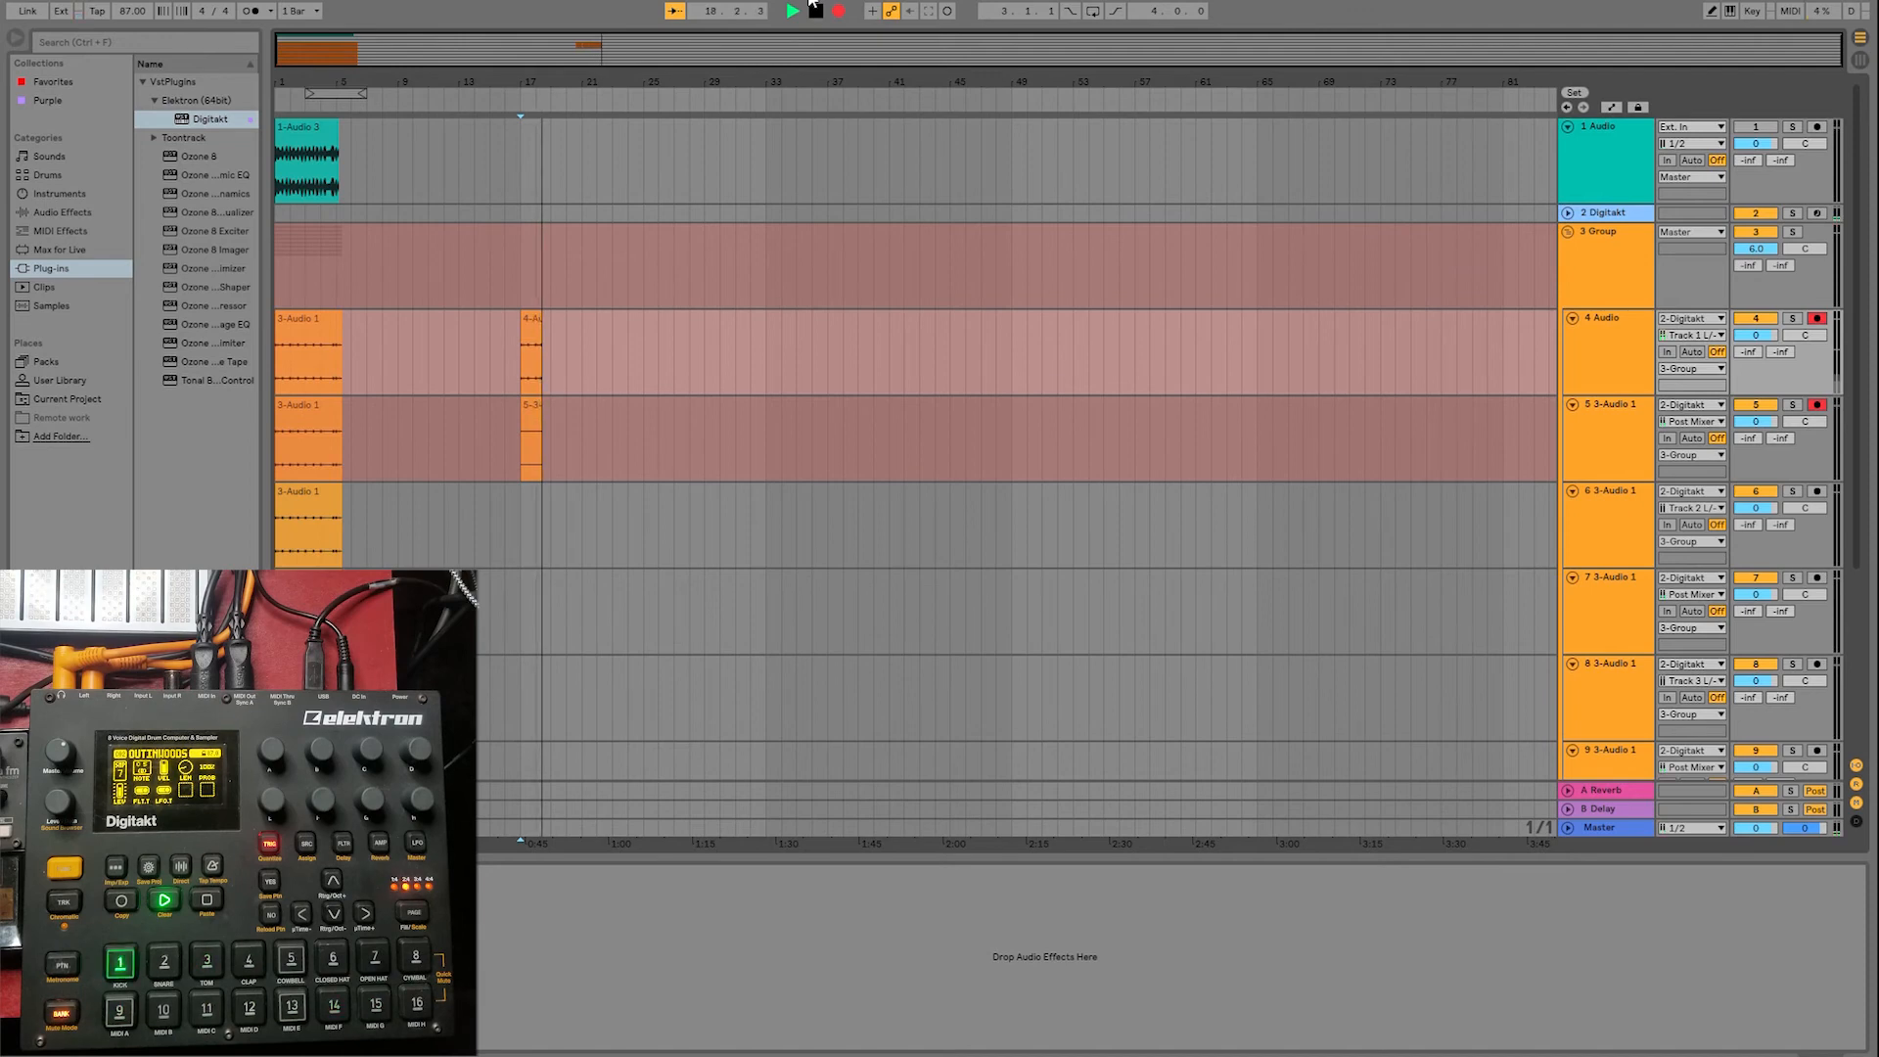
{"action": "left_click", "coordinate": [817, 9]}
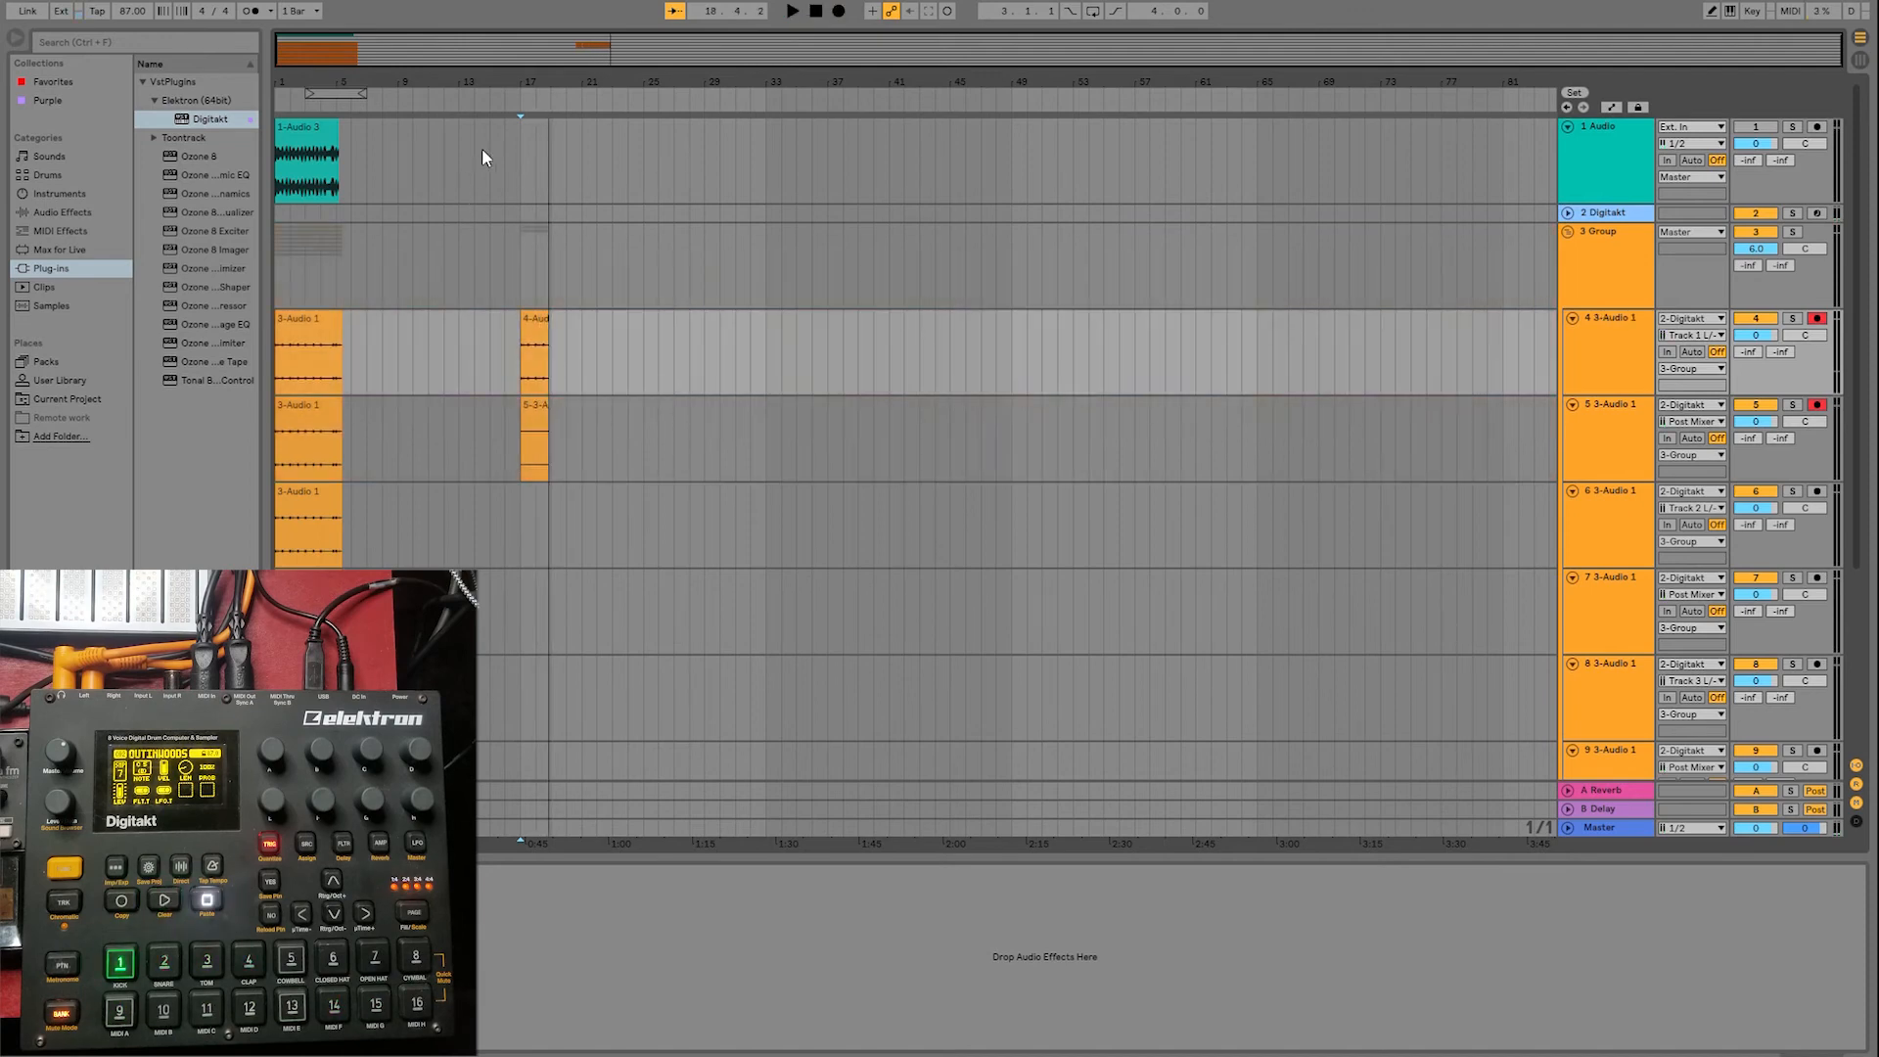
- Play back the new Track 1 and Post Mixer clips from bar 17
{"action": "left_click", "coordinate": [519, 253]}
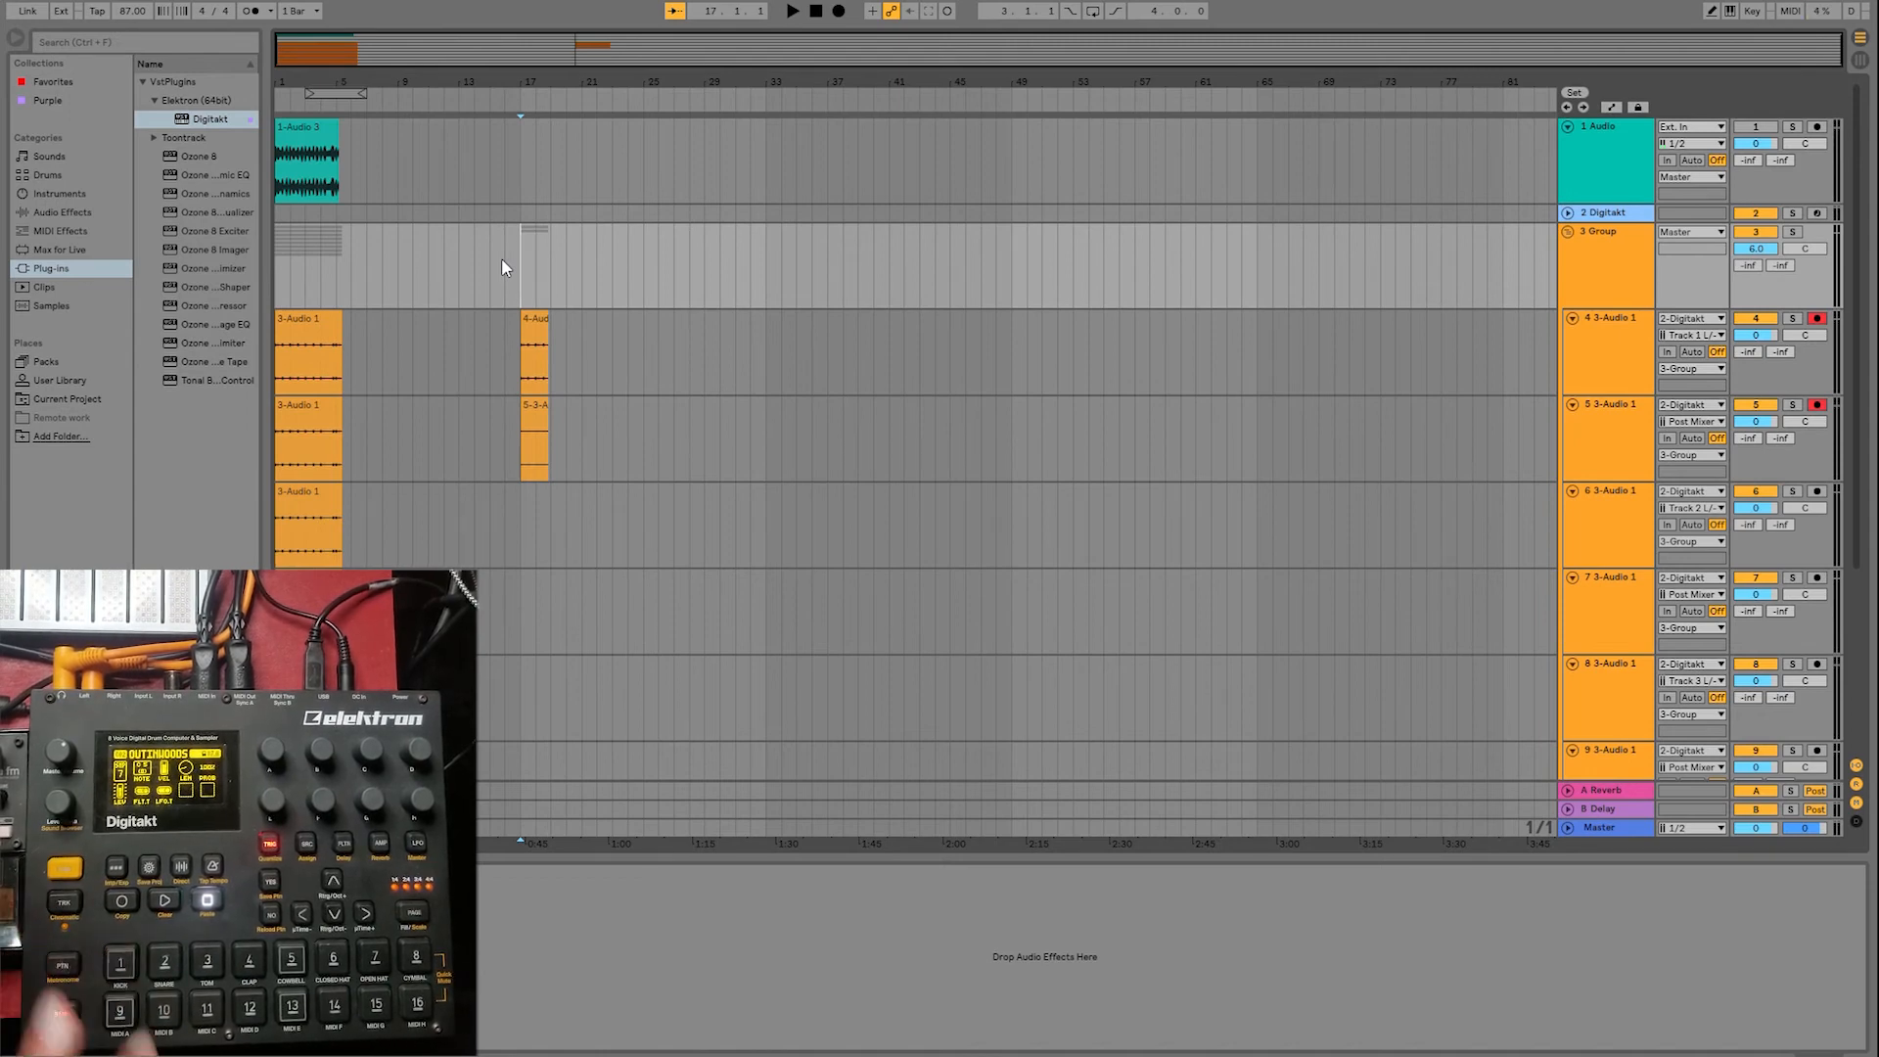
{"action": "key", "text": "space"}
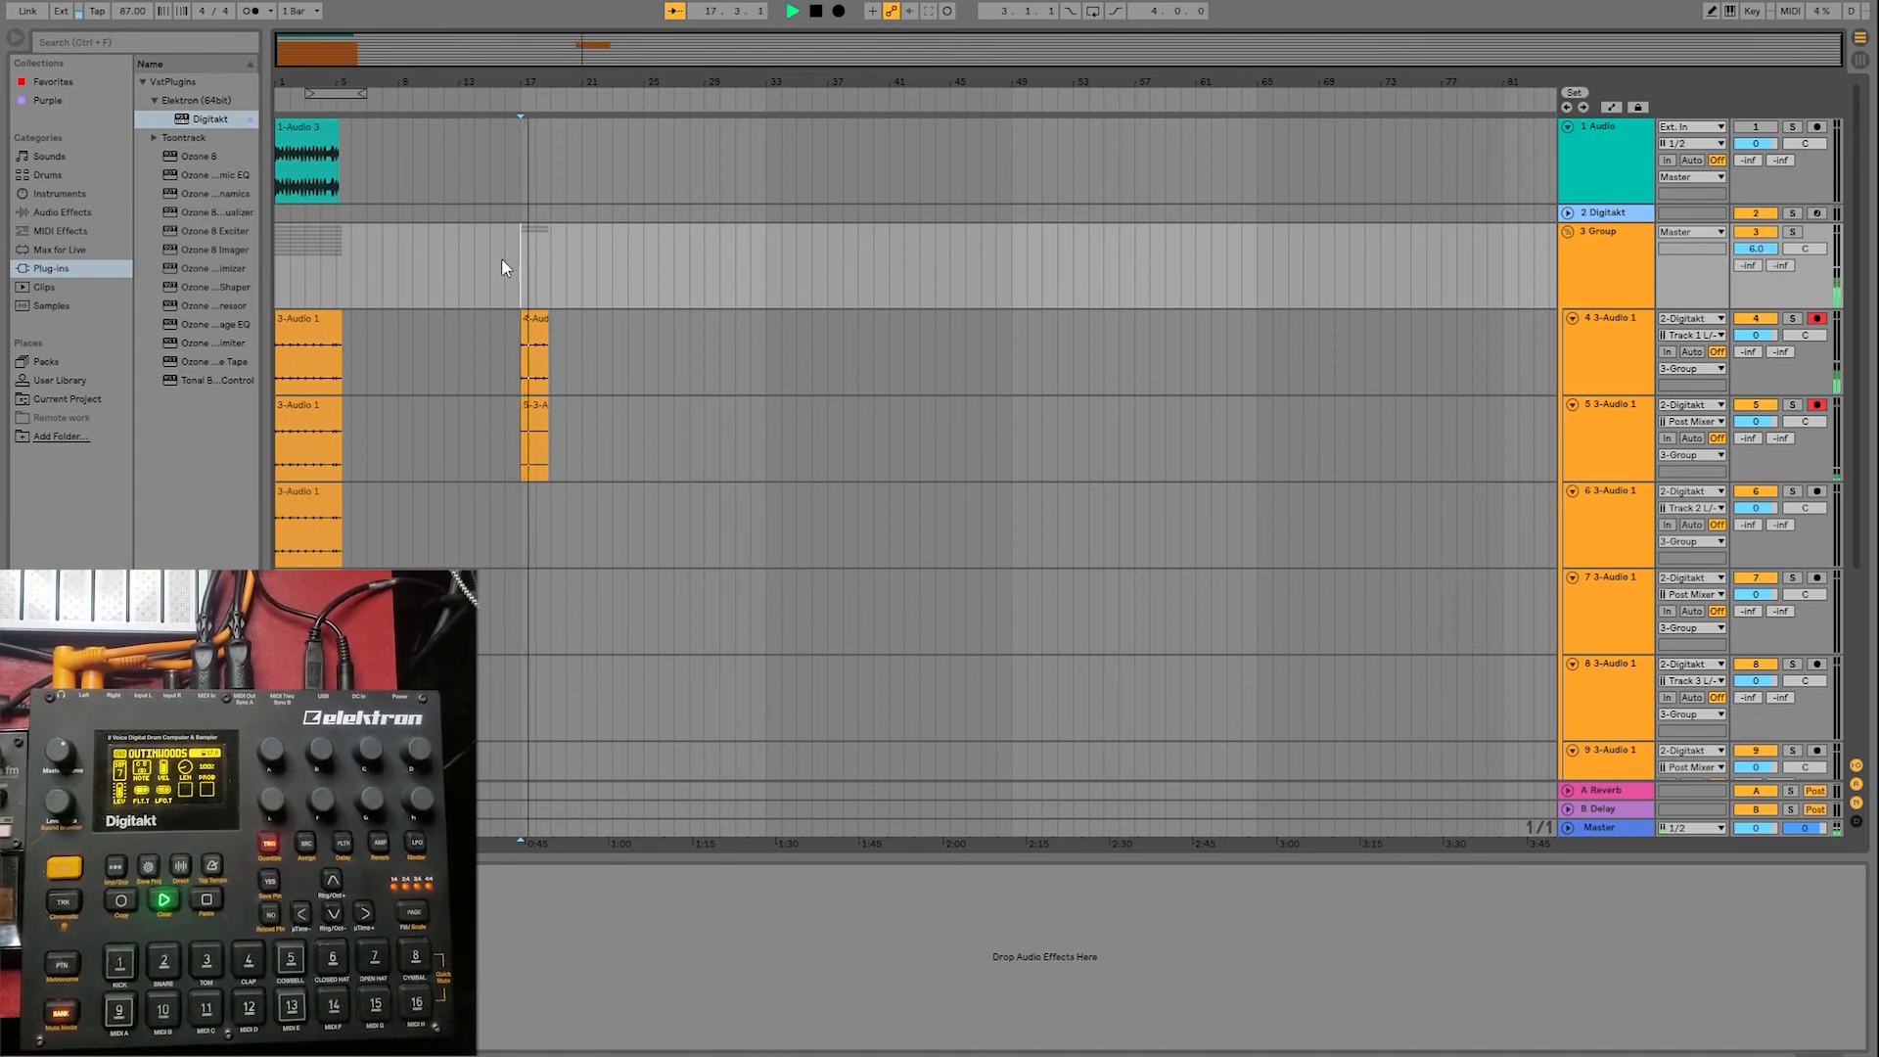
{"action": "key", "text": "space"}
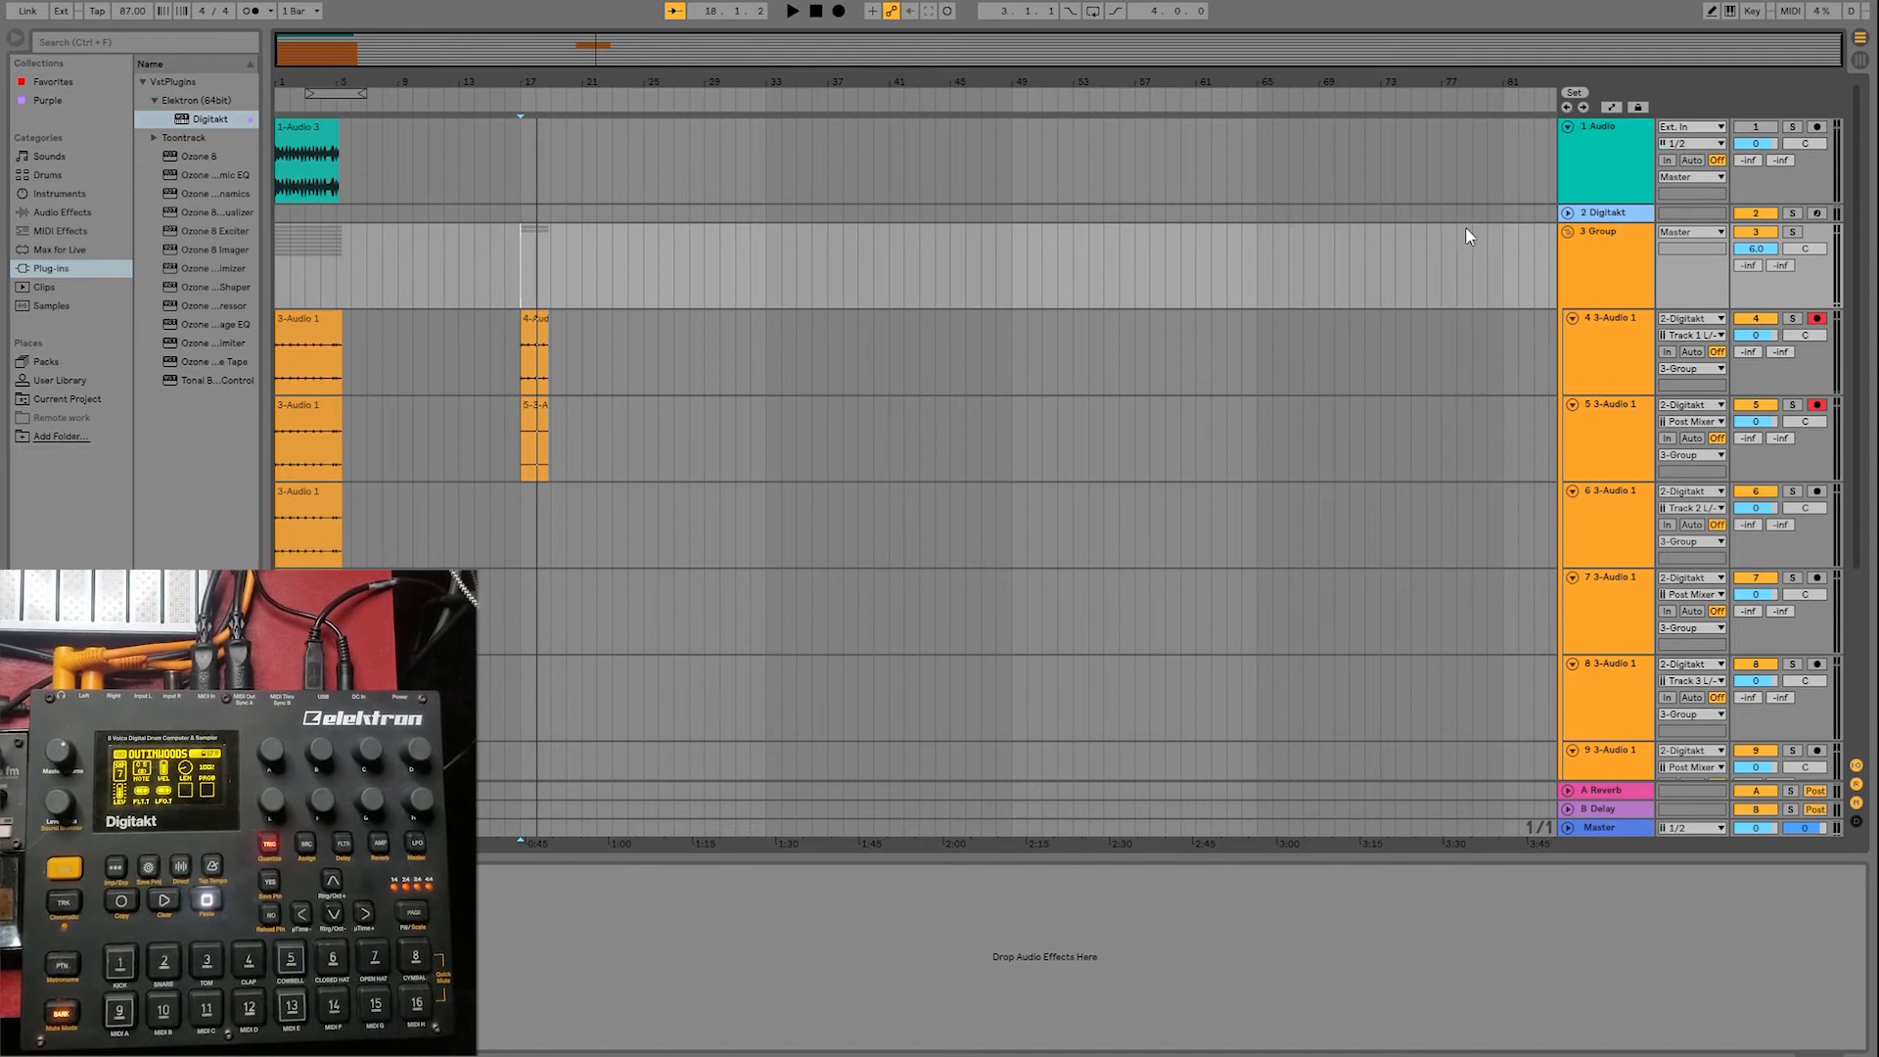
- Play the grouped tracks from the start, followed by the two new clips from bar 17 for comparison
{"action": "left_click", "coordinate": [377, 94]}
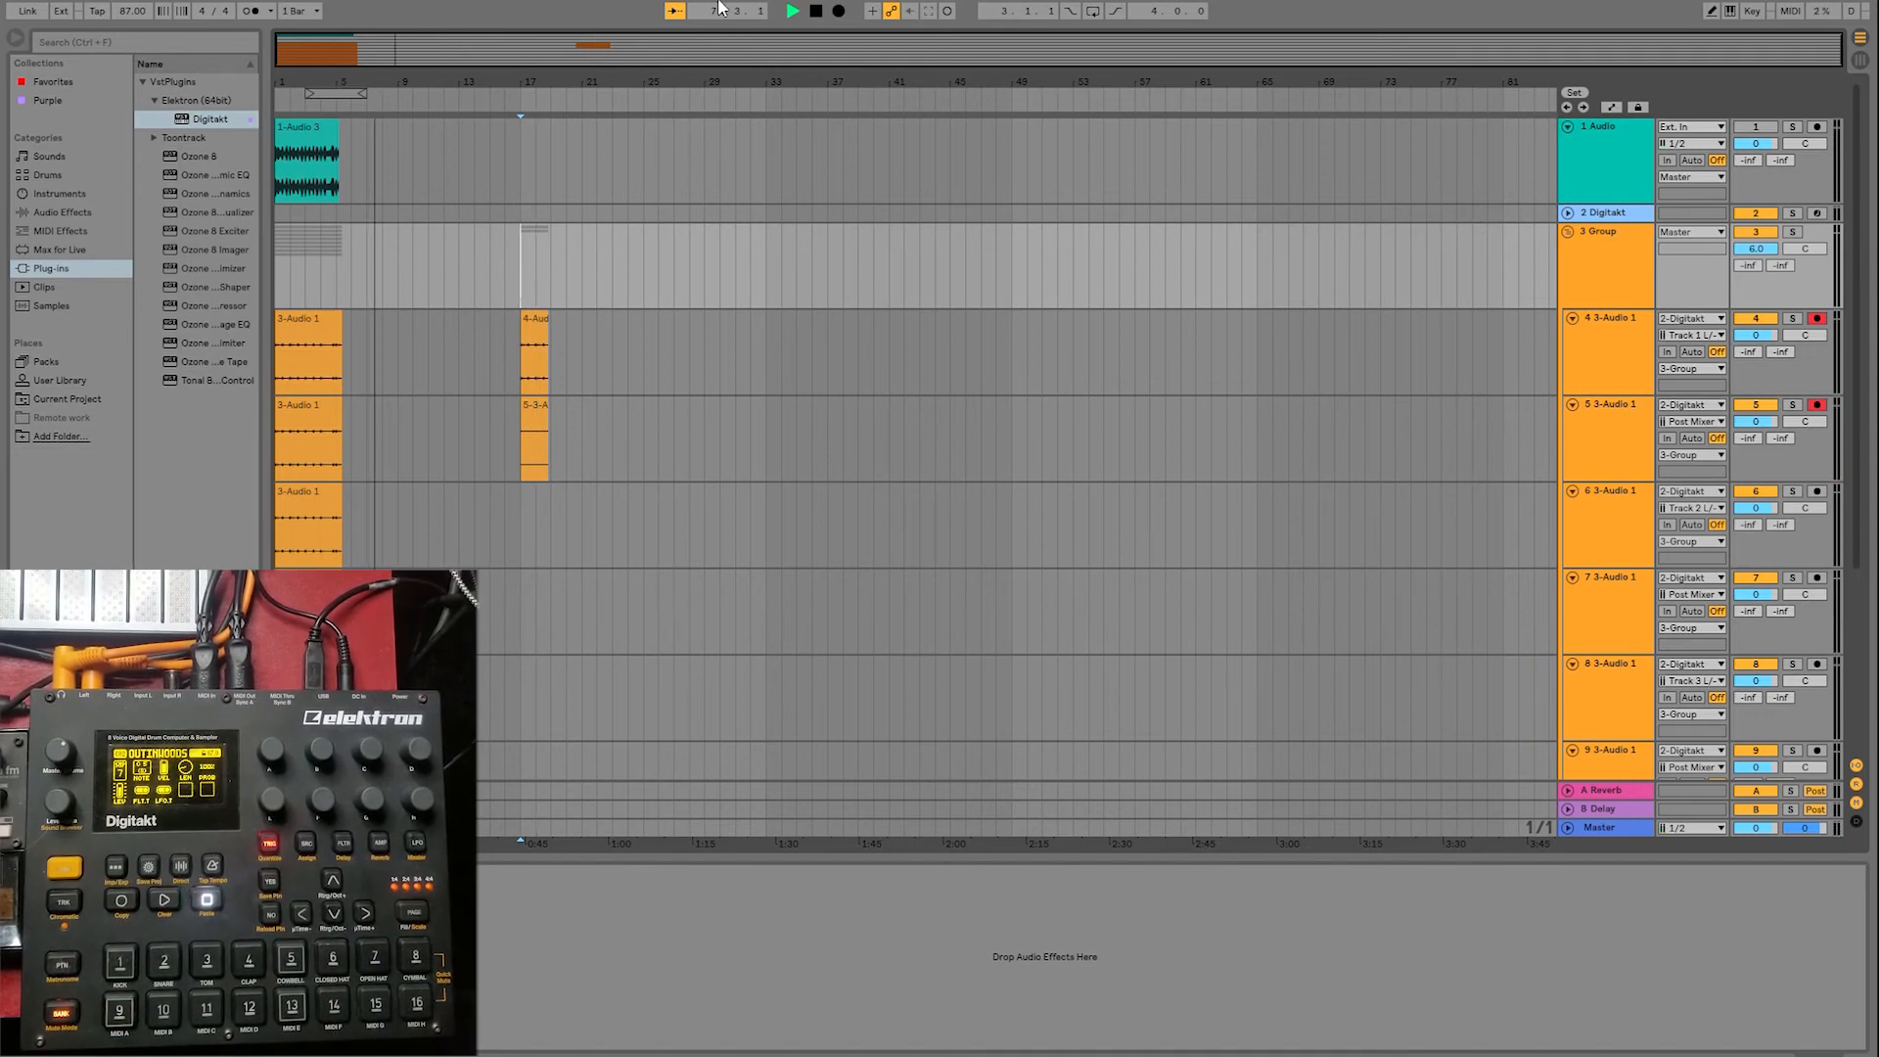
{"action": "left_click", "coordinate": [819, 8]}
{"action": "key", "text": "space"}
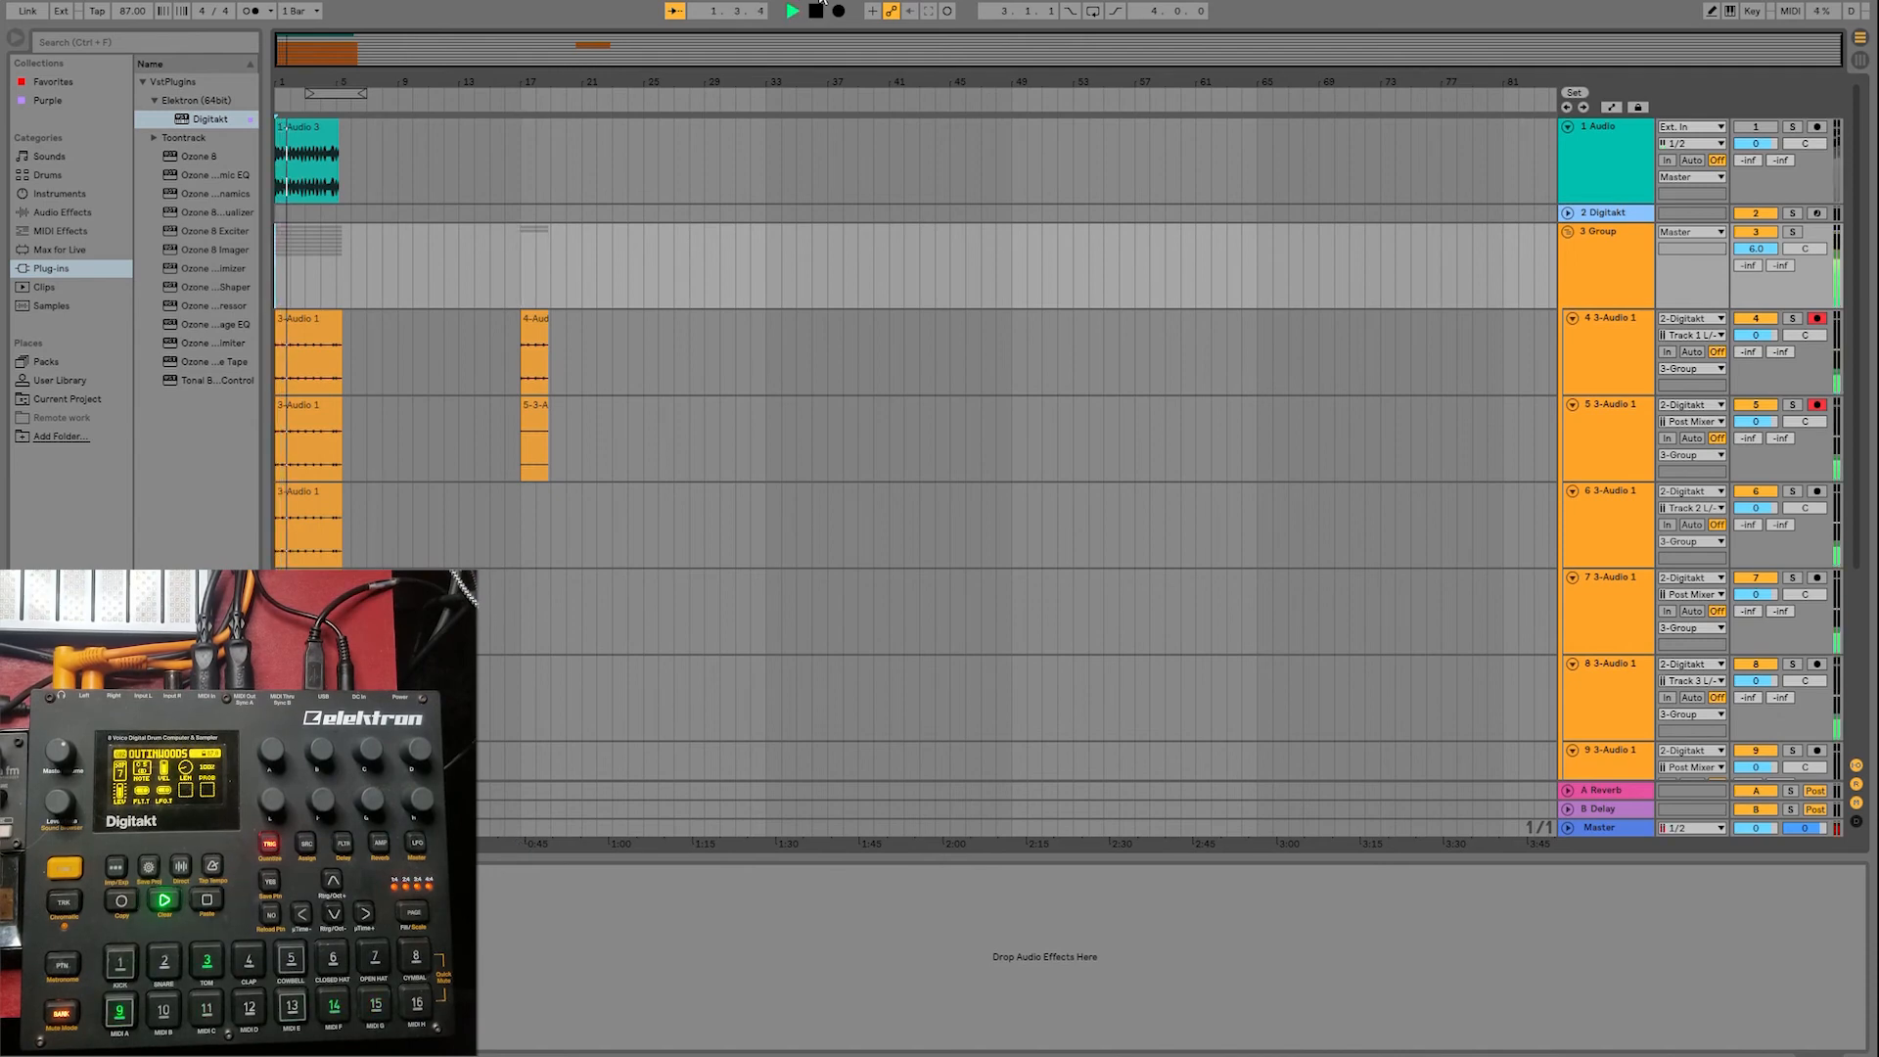
{"action": "left_click", "coordinate": [816, 11]}
{"action": "left_click", "coordinate": [519, 90]}
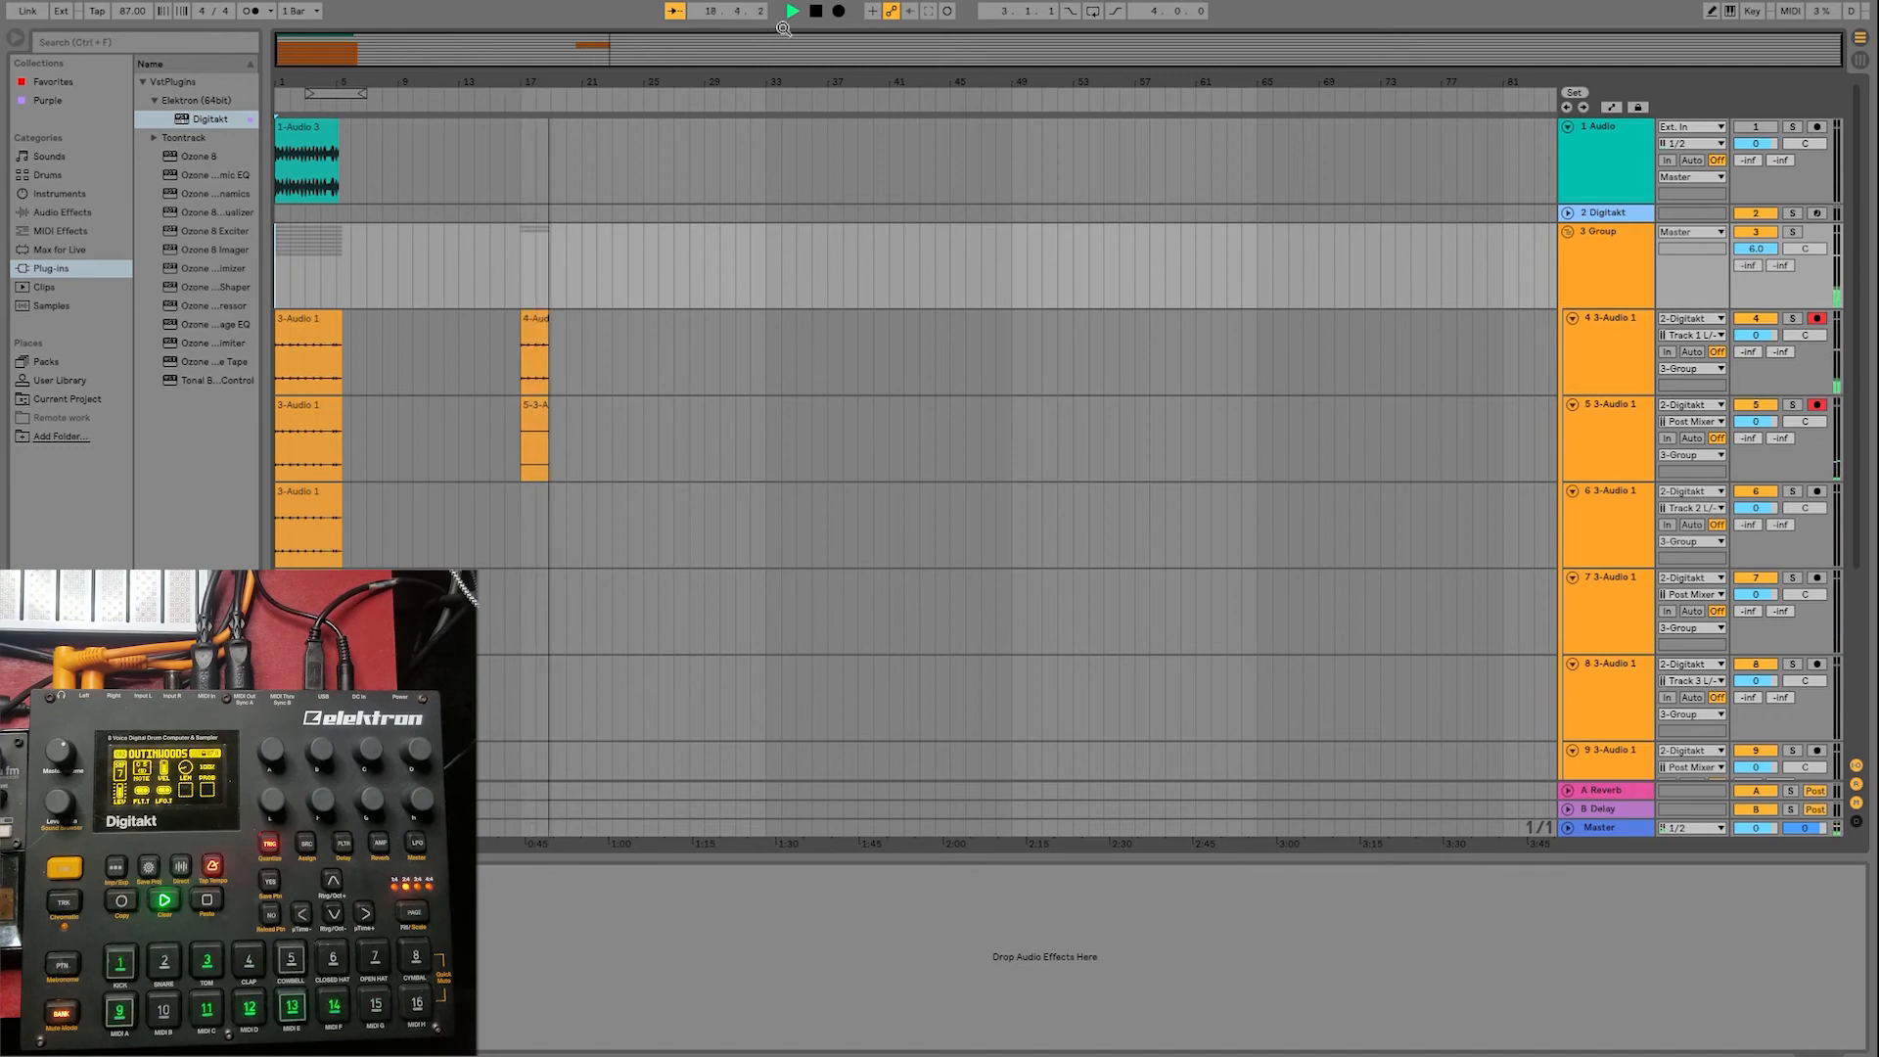
{"action": "key", "text": "space"}
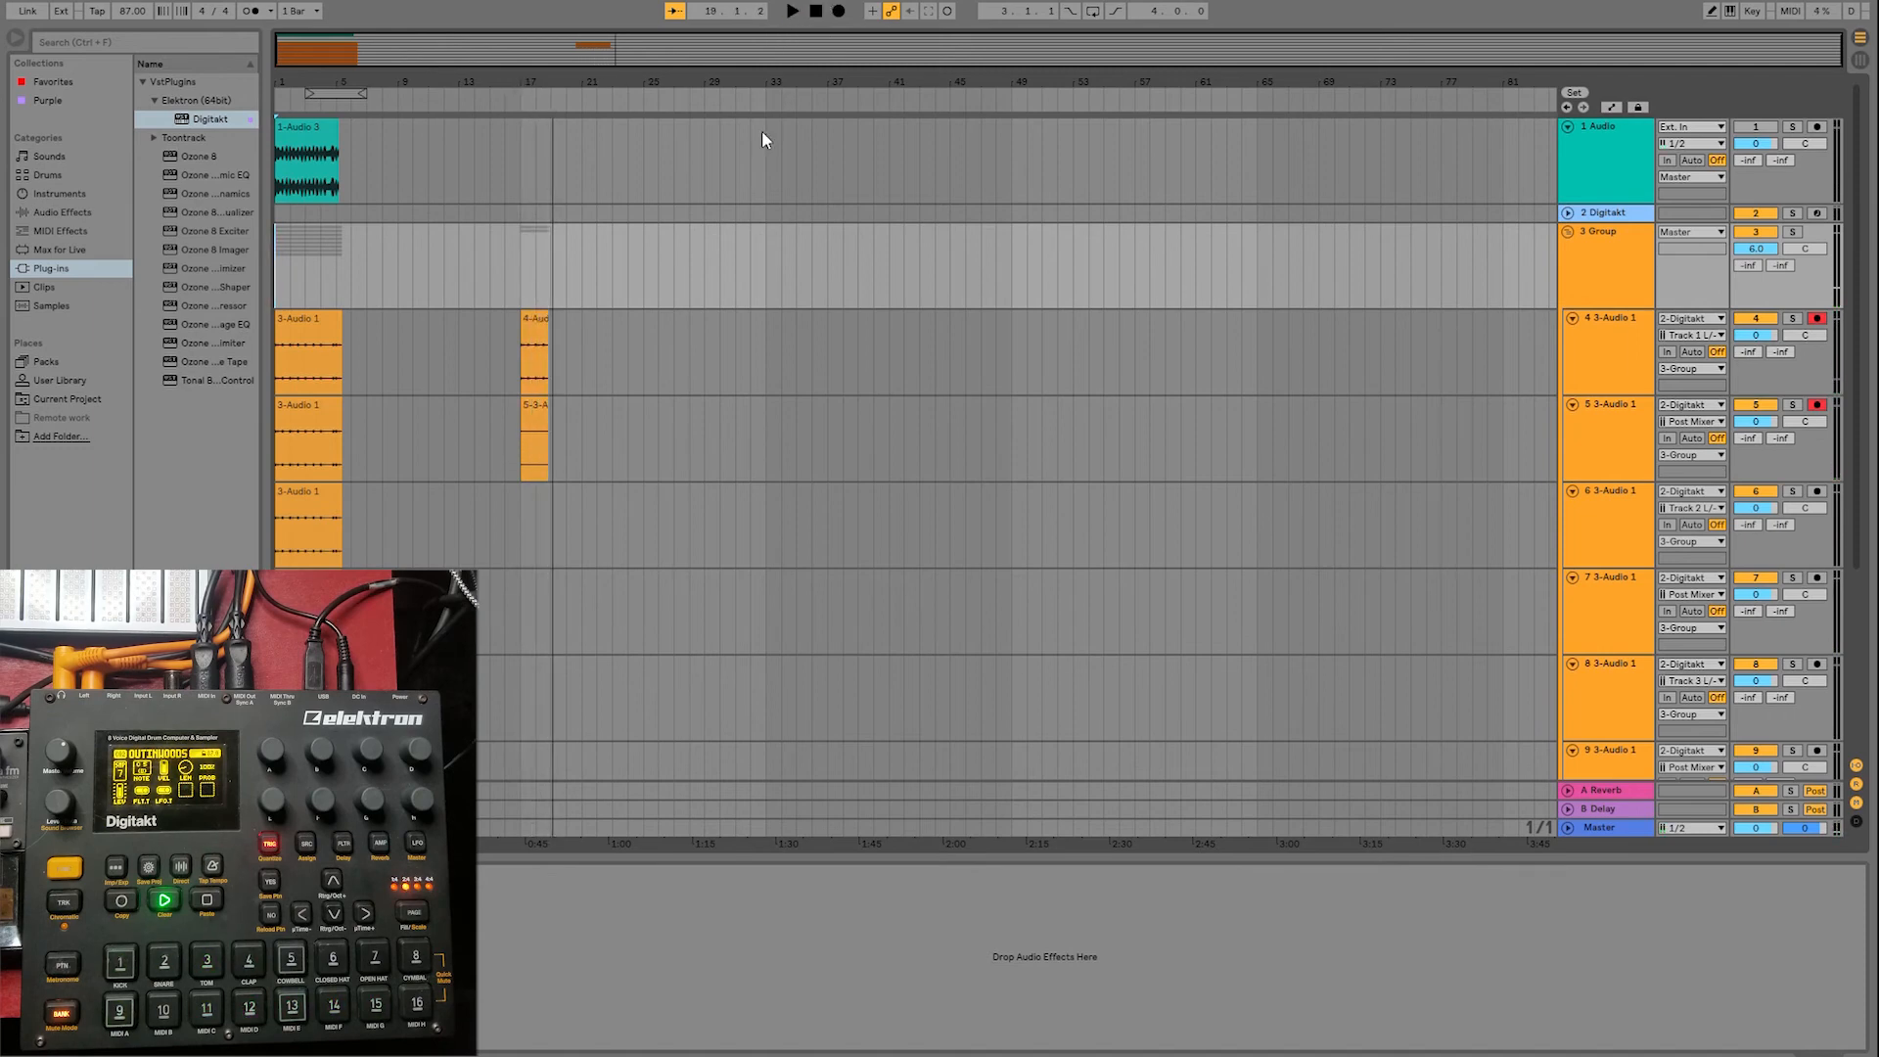
- Review the track and Post Mixer pairs from track 4 downwards at bar 17, where each pair's recording would start
{"action": "left_click", "coordinate": [520, 370]}
{"action": "left_click", "coordinate": [520, 430]}
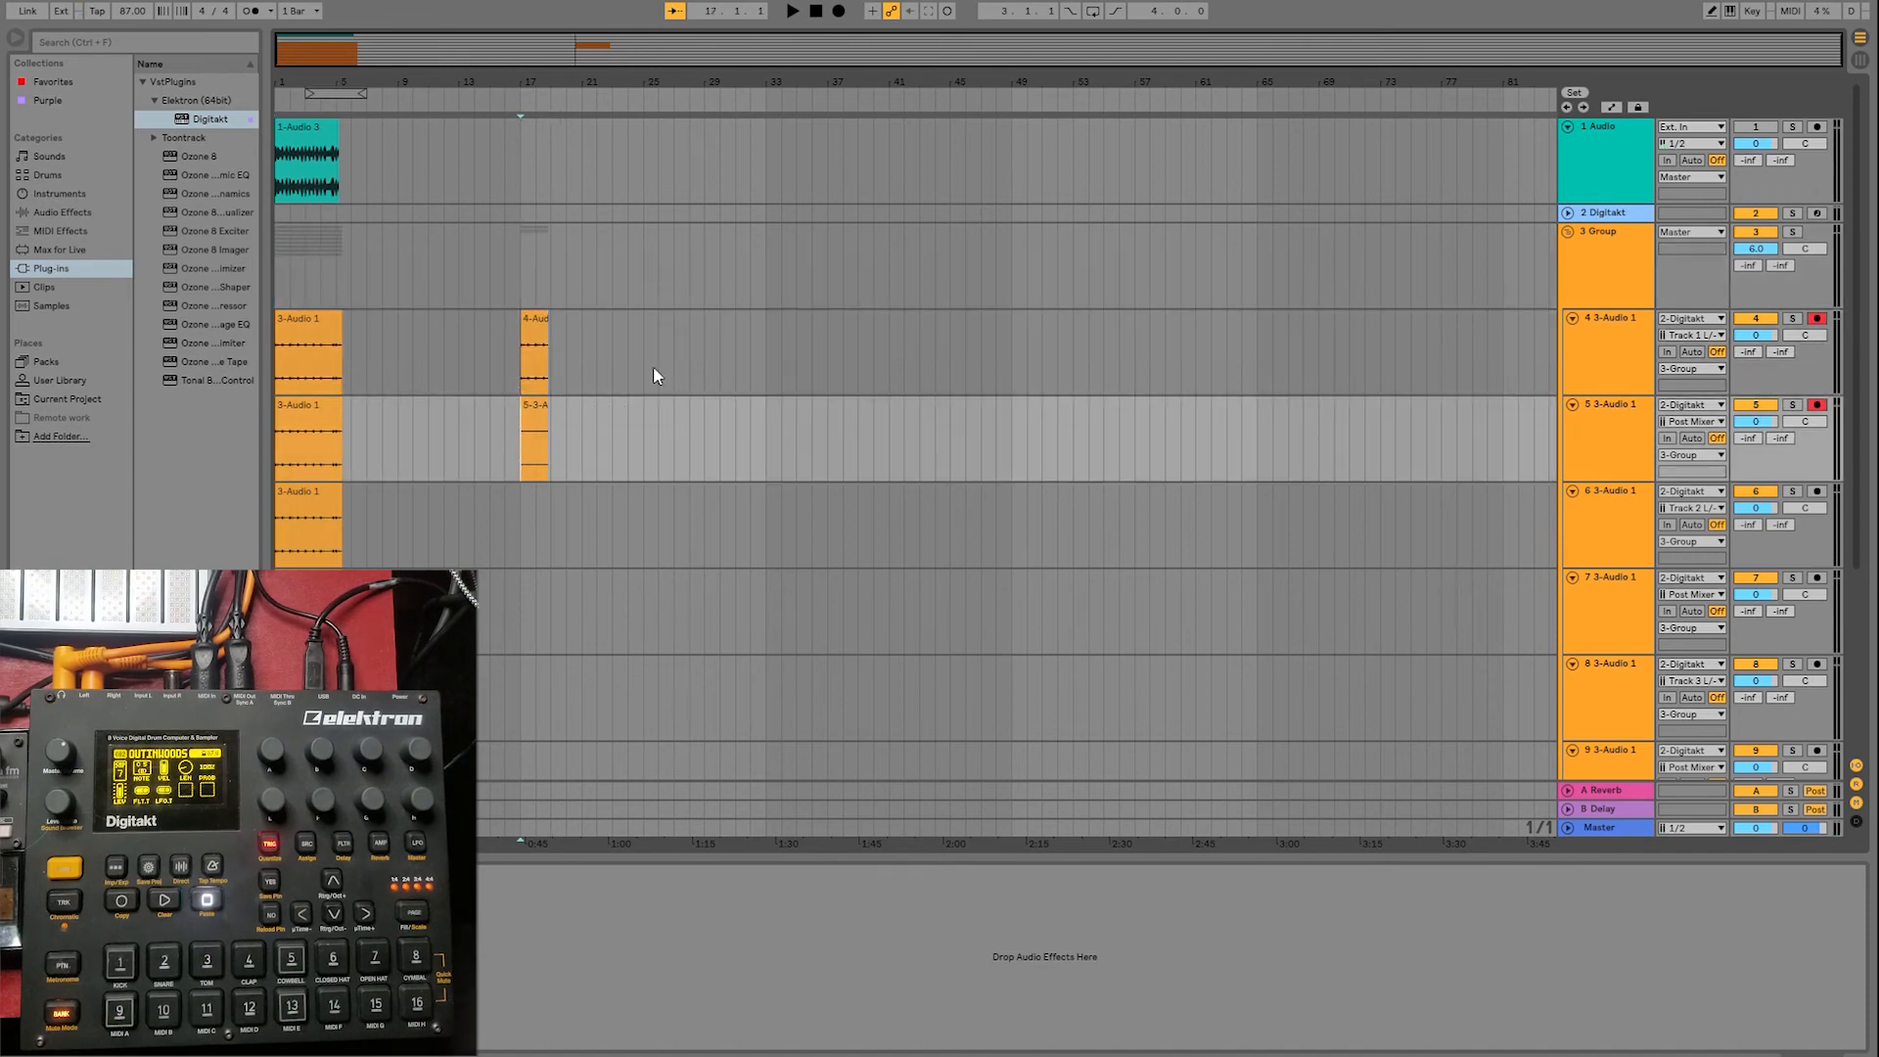
{"action": "left_click", "coordinate": [525, 495]}
{"action": "scroll", "coordinate": [530, 493], "scroll_direction": "down", "scroll_amount": 3}
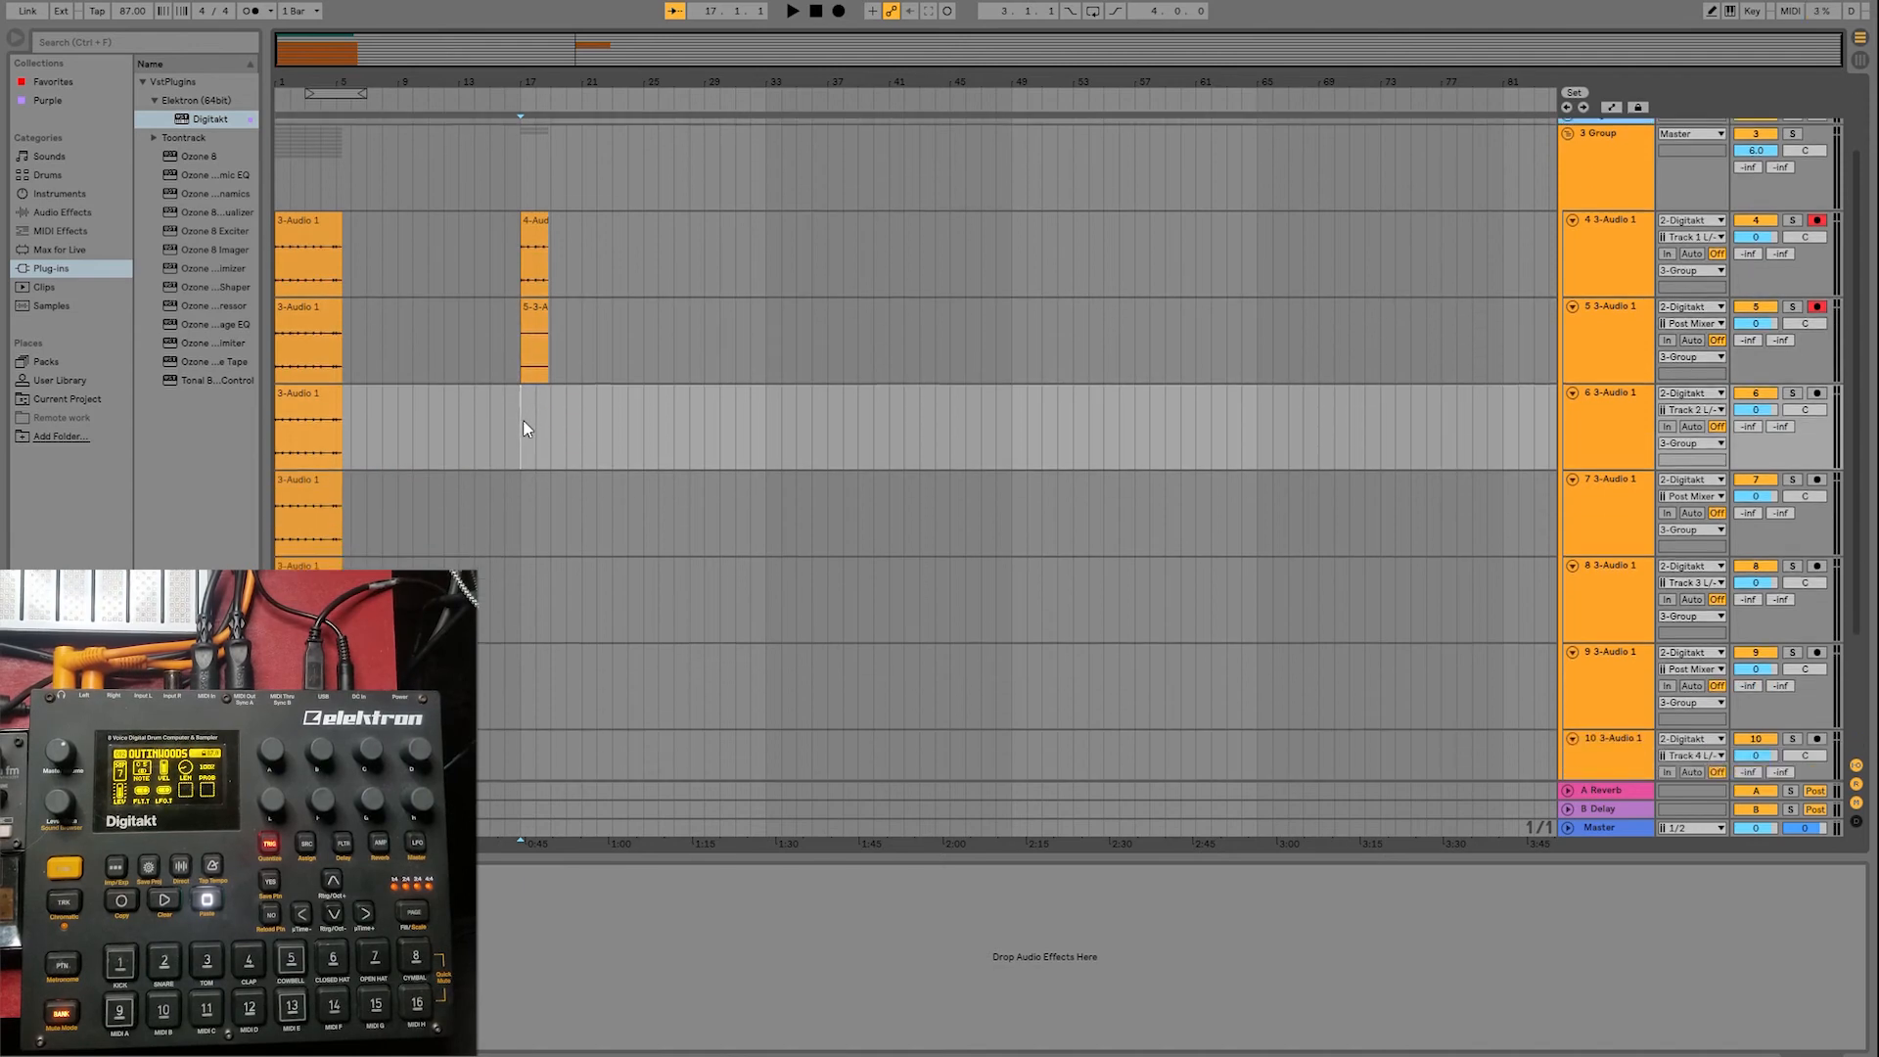
{"action": "scroll", "coordinate": [524, 428], "scroll_direction": "down", "scroll_amount": 2}
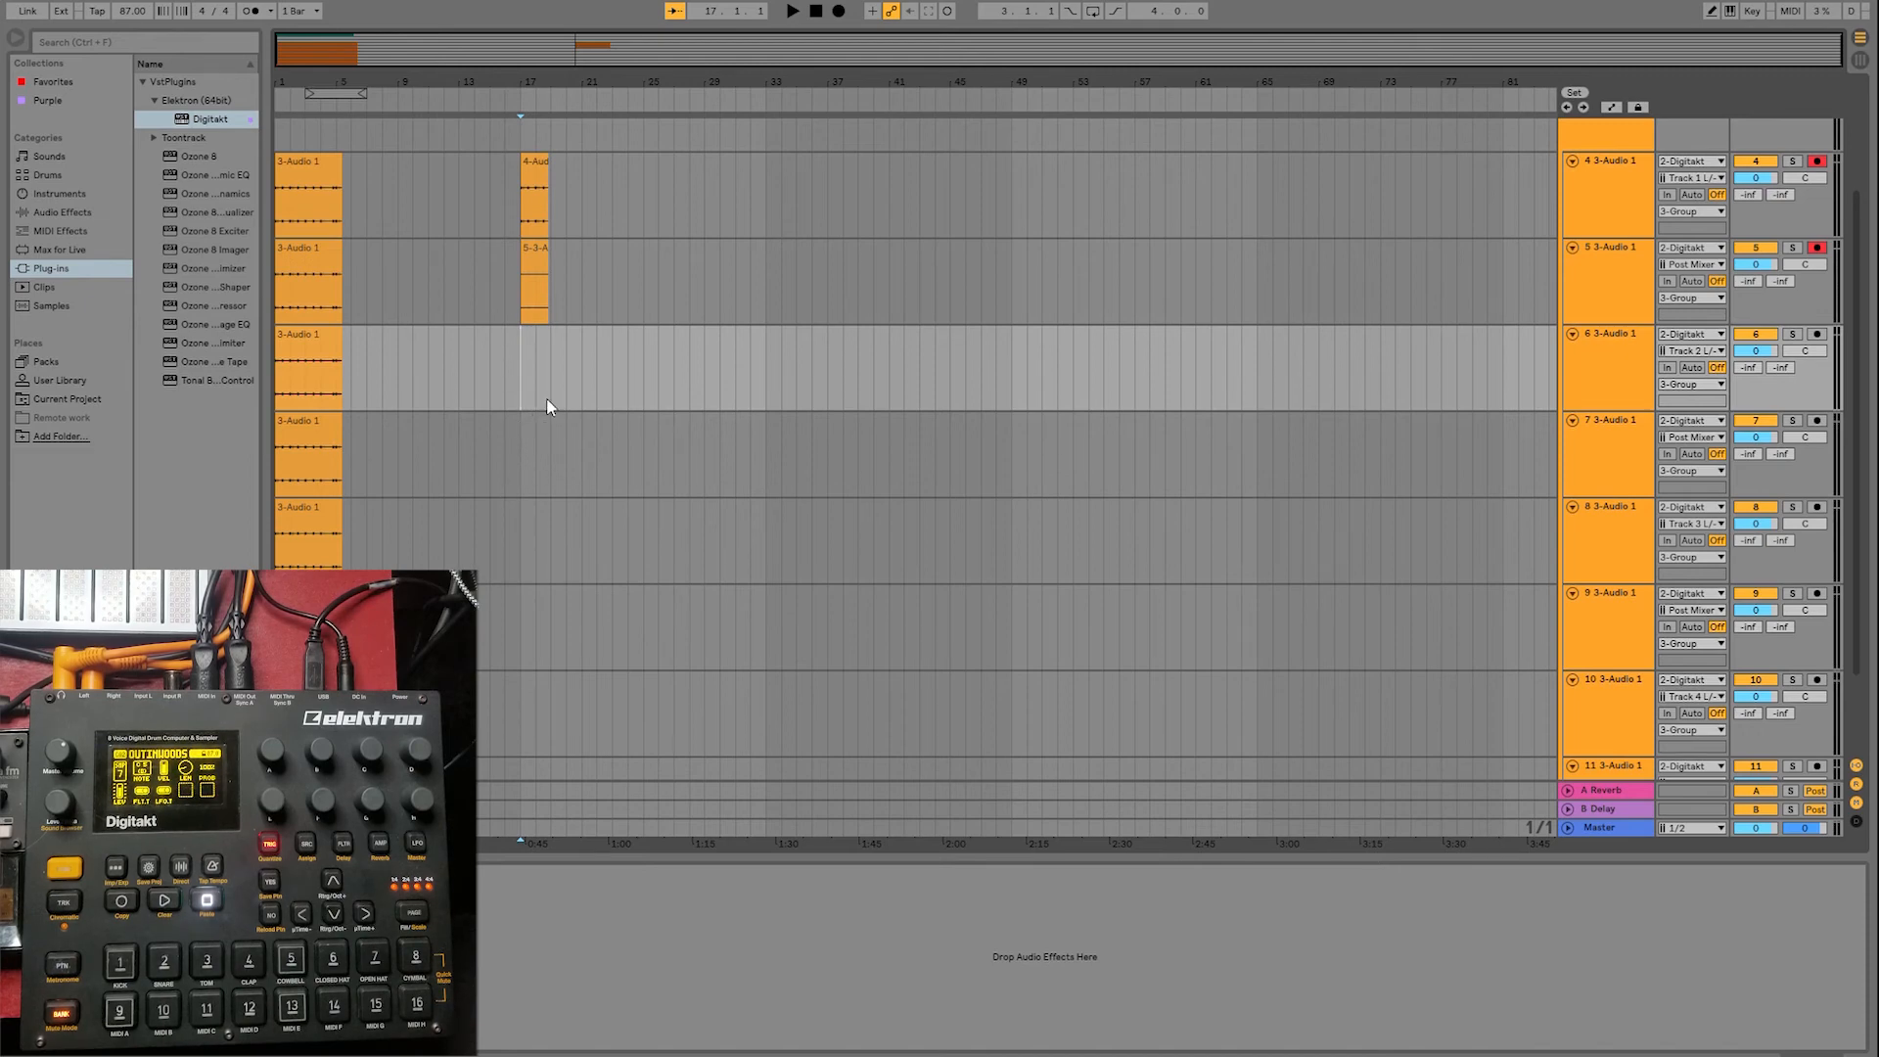
{"action": "left_click", "coordinate": [517, 440]}
{"action": "left_click", "coordinate": [529, 563]}
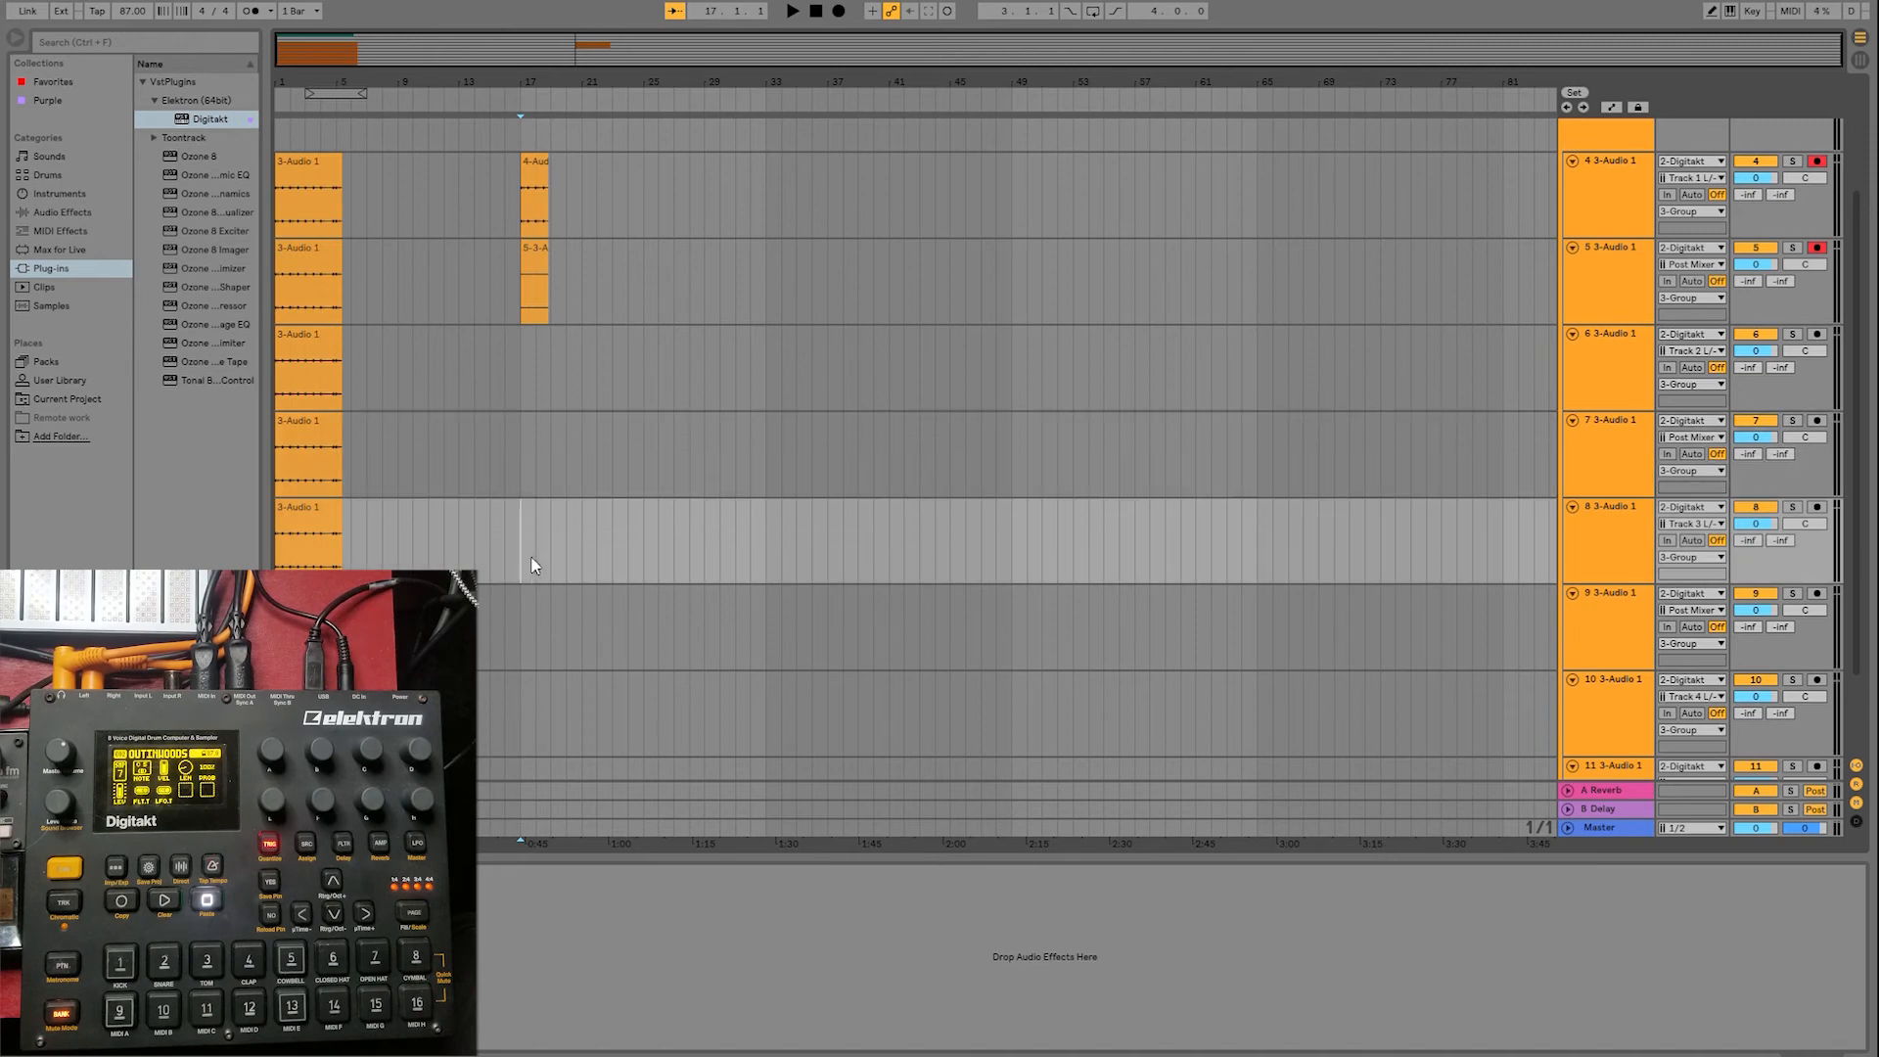
{"action": "left_click", "coordinate": [534, 600]}
{"action": "scroll", "coordinate": [526, 594], "scroll_direction": "down", "scroll_amount": 2}
{"action": "scroll", "coordinate": [524, 612], "scroll_direction": "up", "scroll_amount": 3}
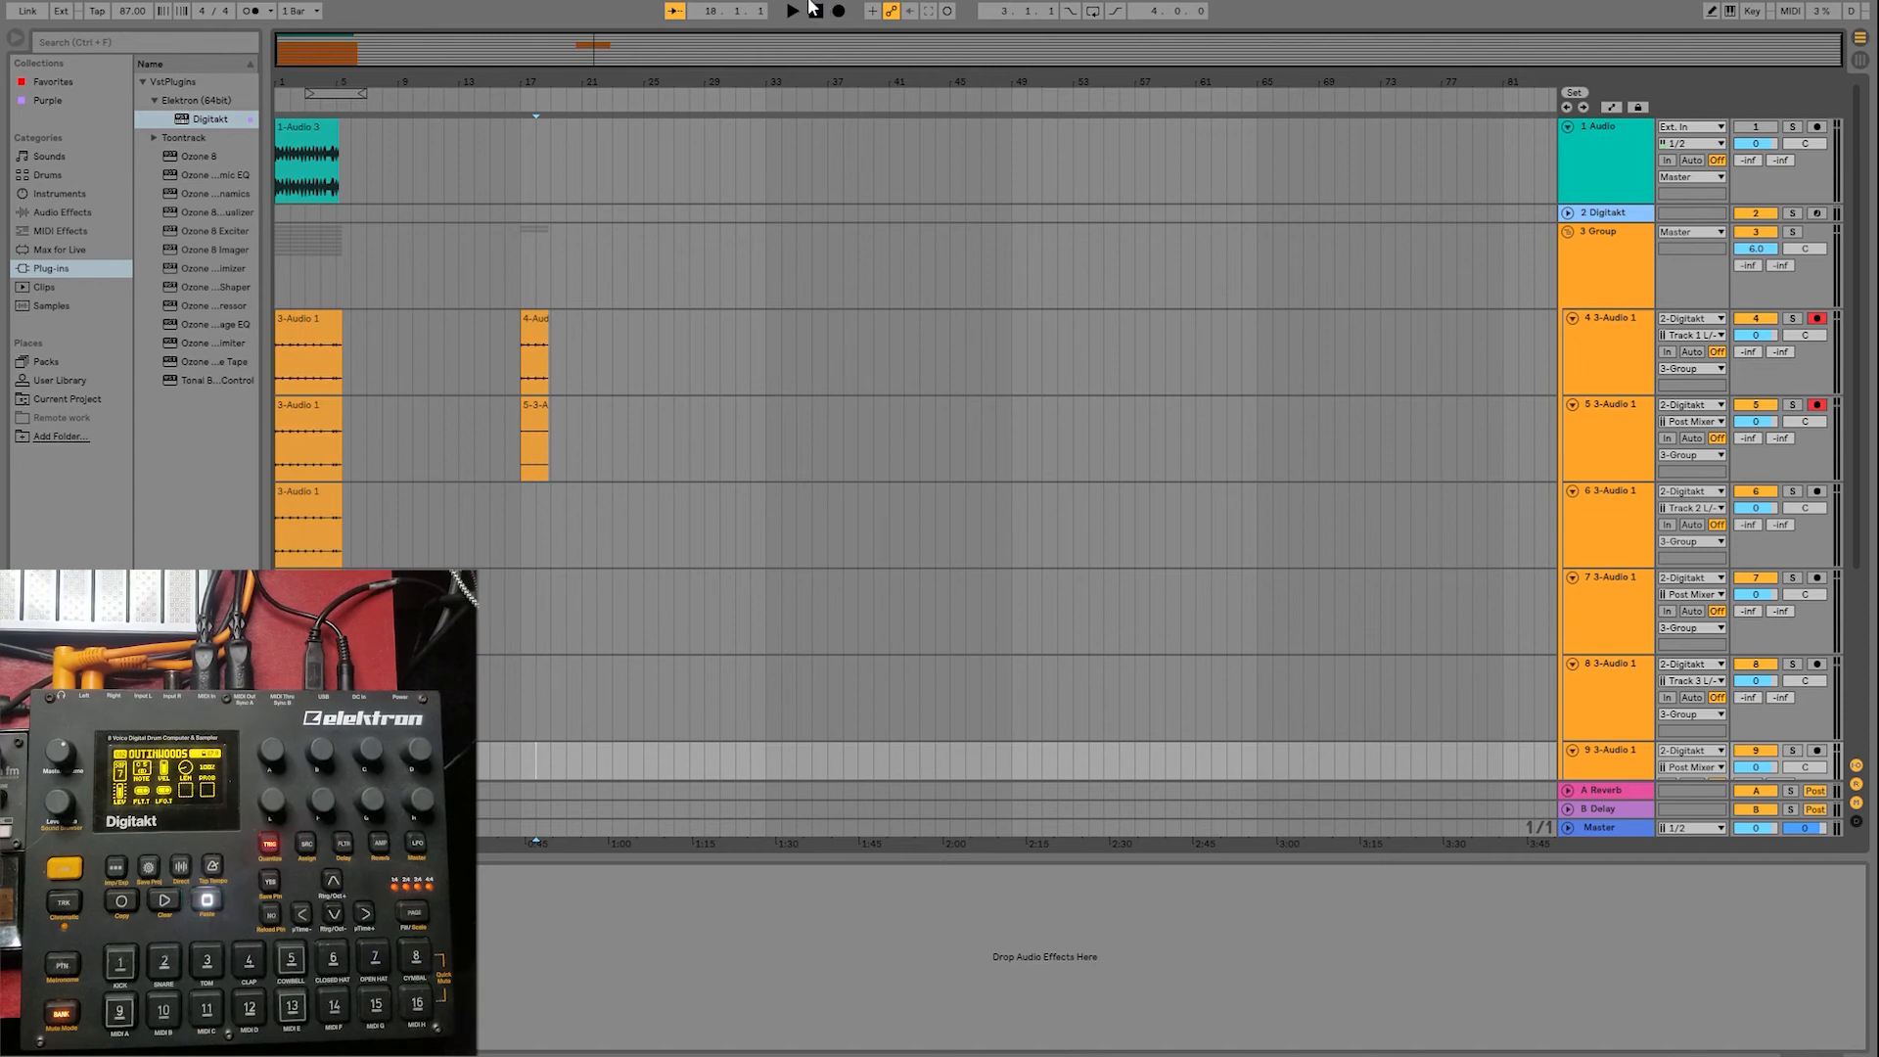
- Set the Digitakt input channel of track 4 to Post Mixer
{"action": "left_click", "coordinate": [632, 347]}
{"action": "left_click", "coordinate": [644, 352]}
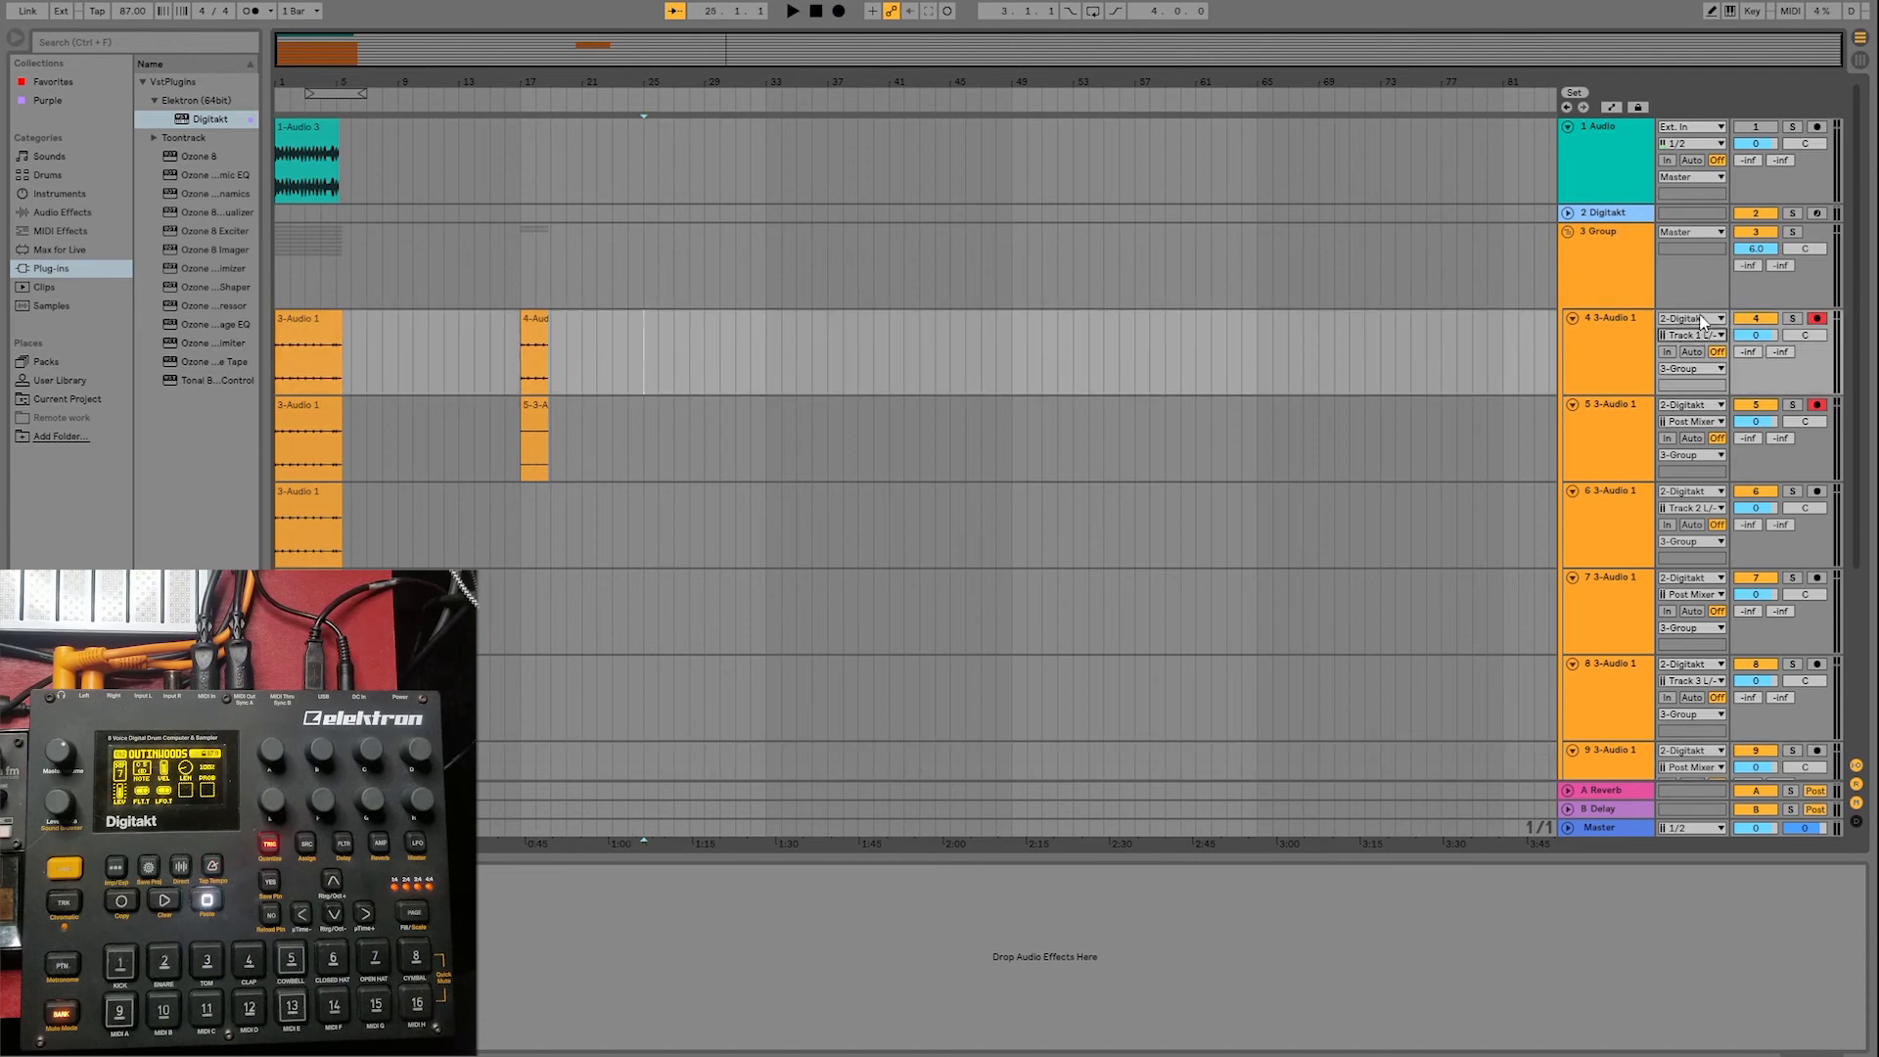
{"action": "left_click", "coordinate": [1723, 366]}
{"action": "left_click", "coordinate": [1611, 307]}
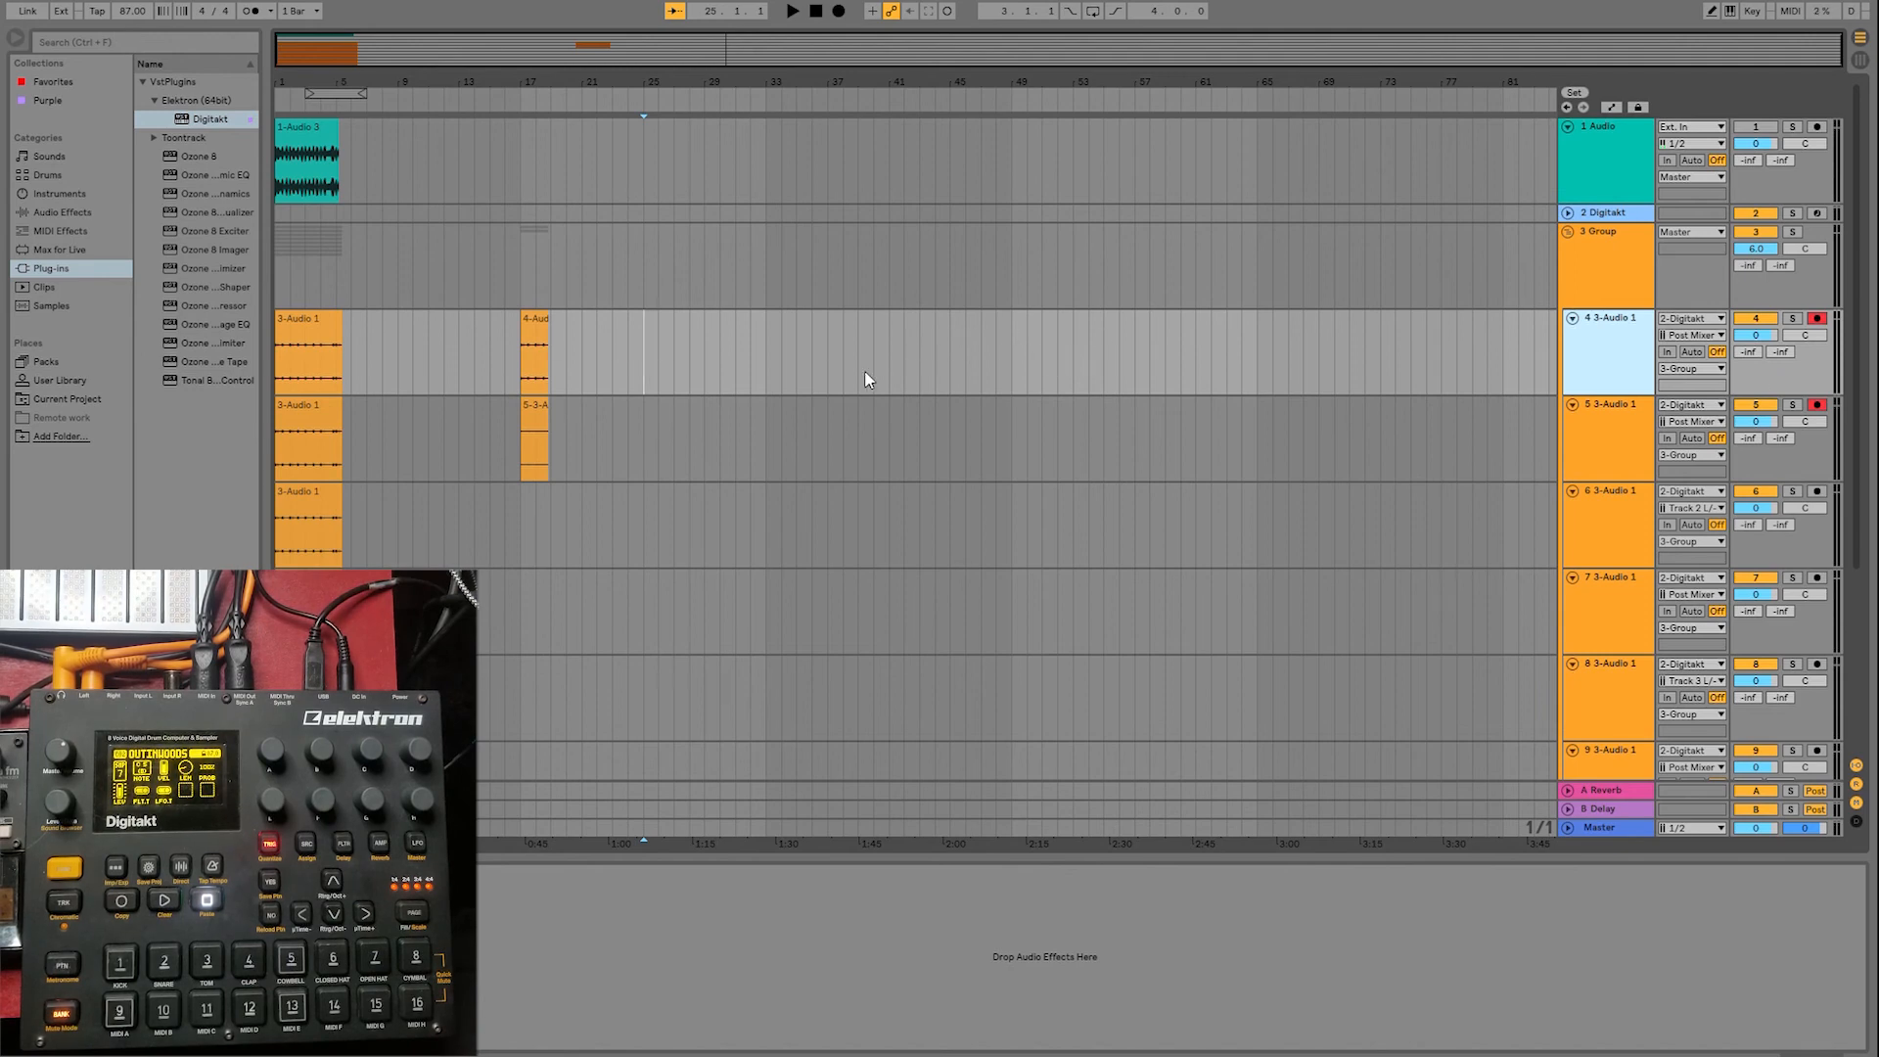
{"action": "left_click", "coordinate": [1612, 435]}
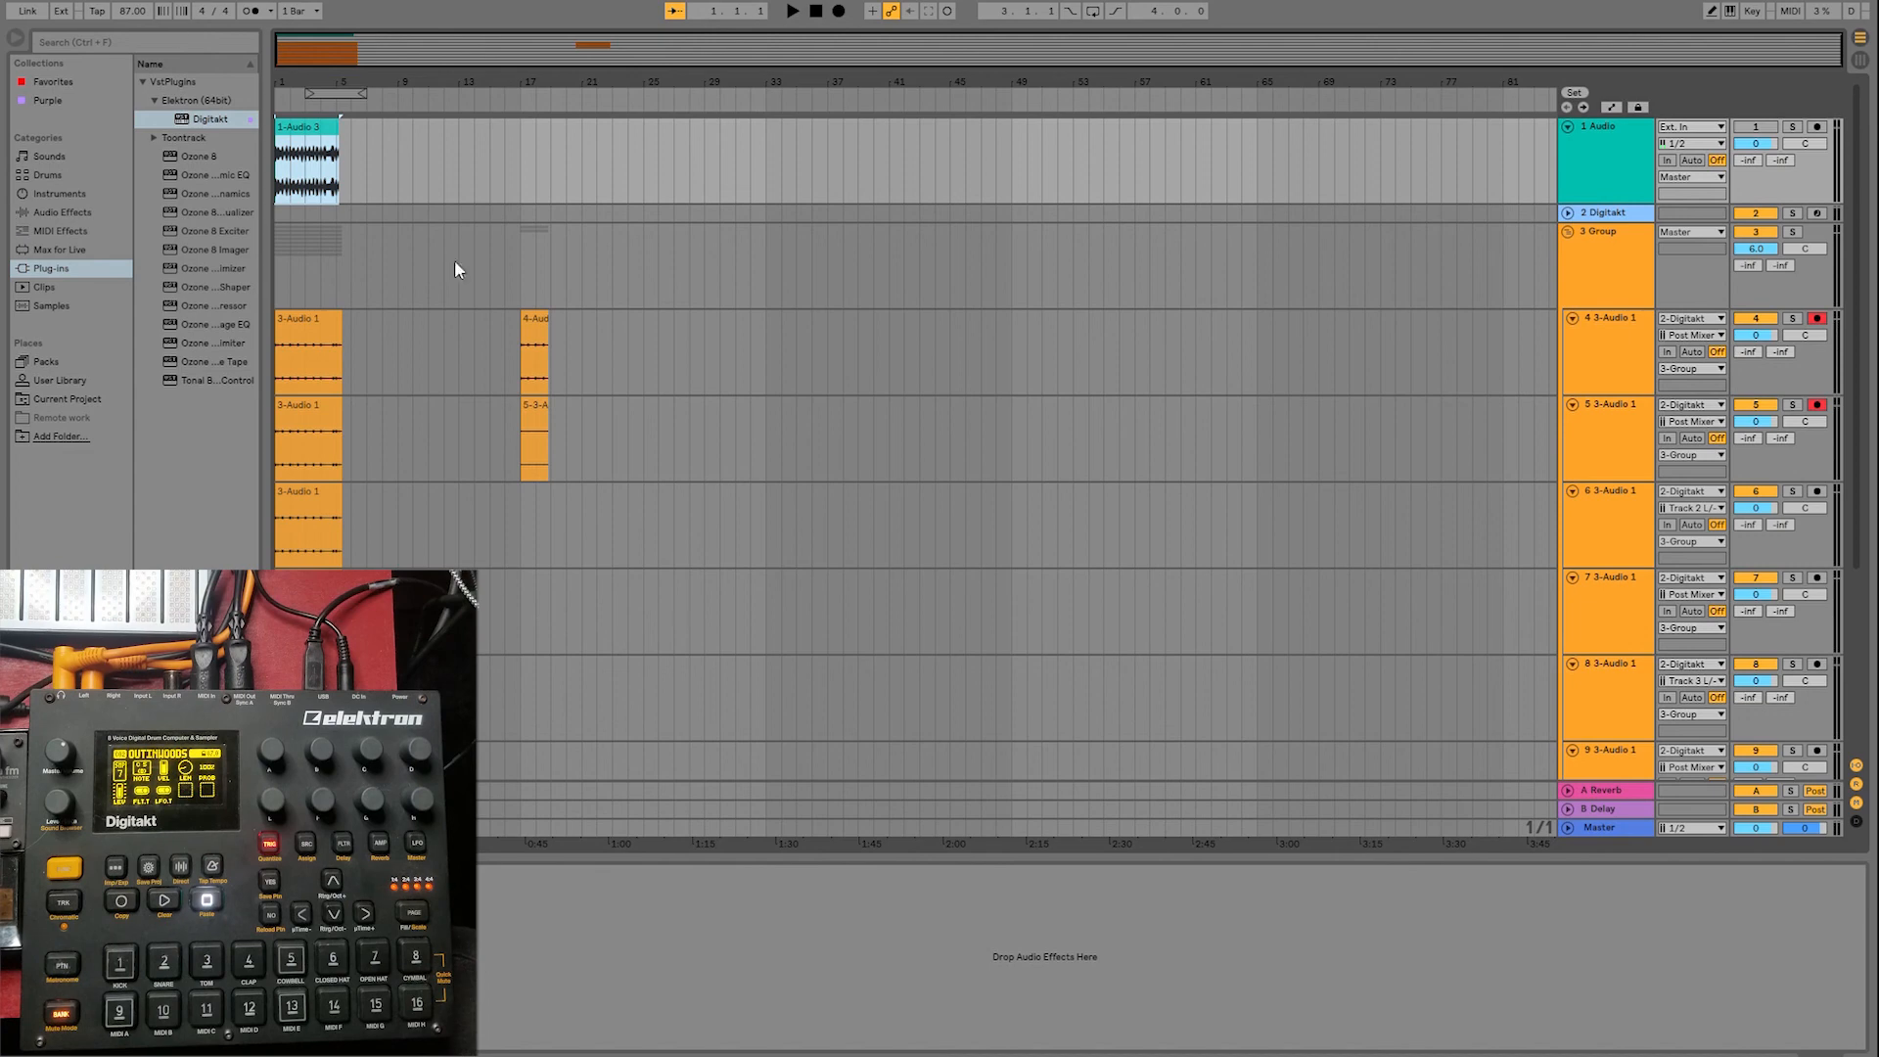
{"action": "left_click", "coordinate": [311, 385]}
{"action": "left_click", "coordinate": [305, 399]}
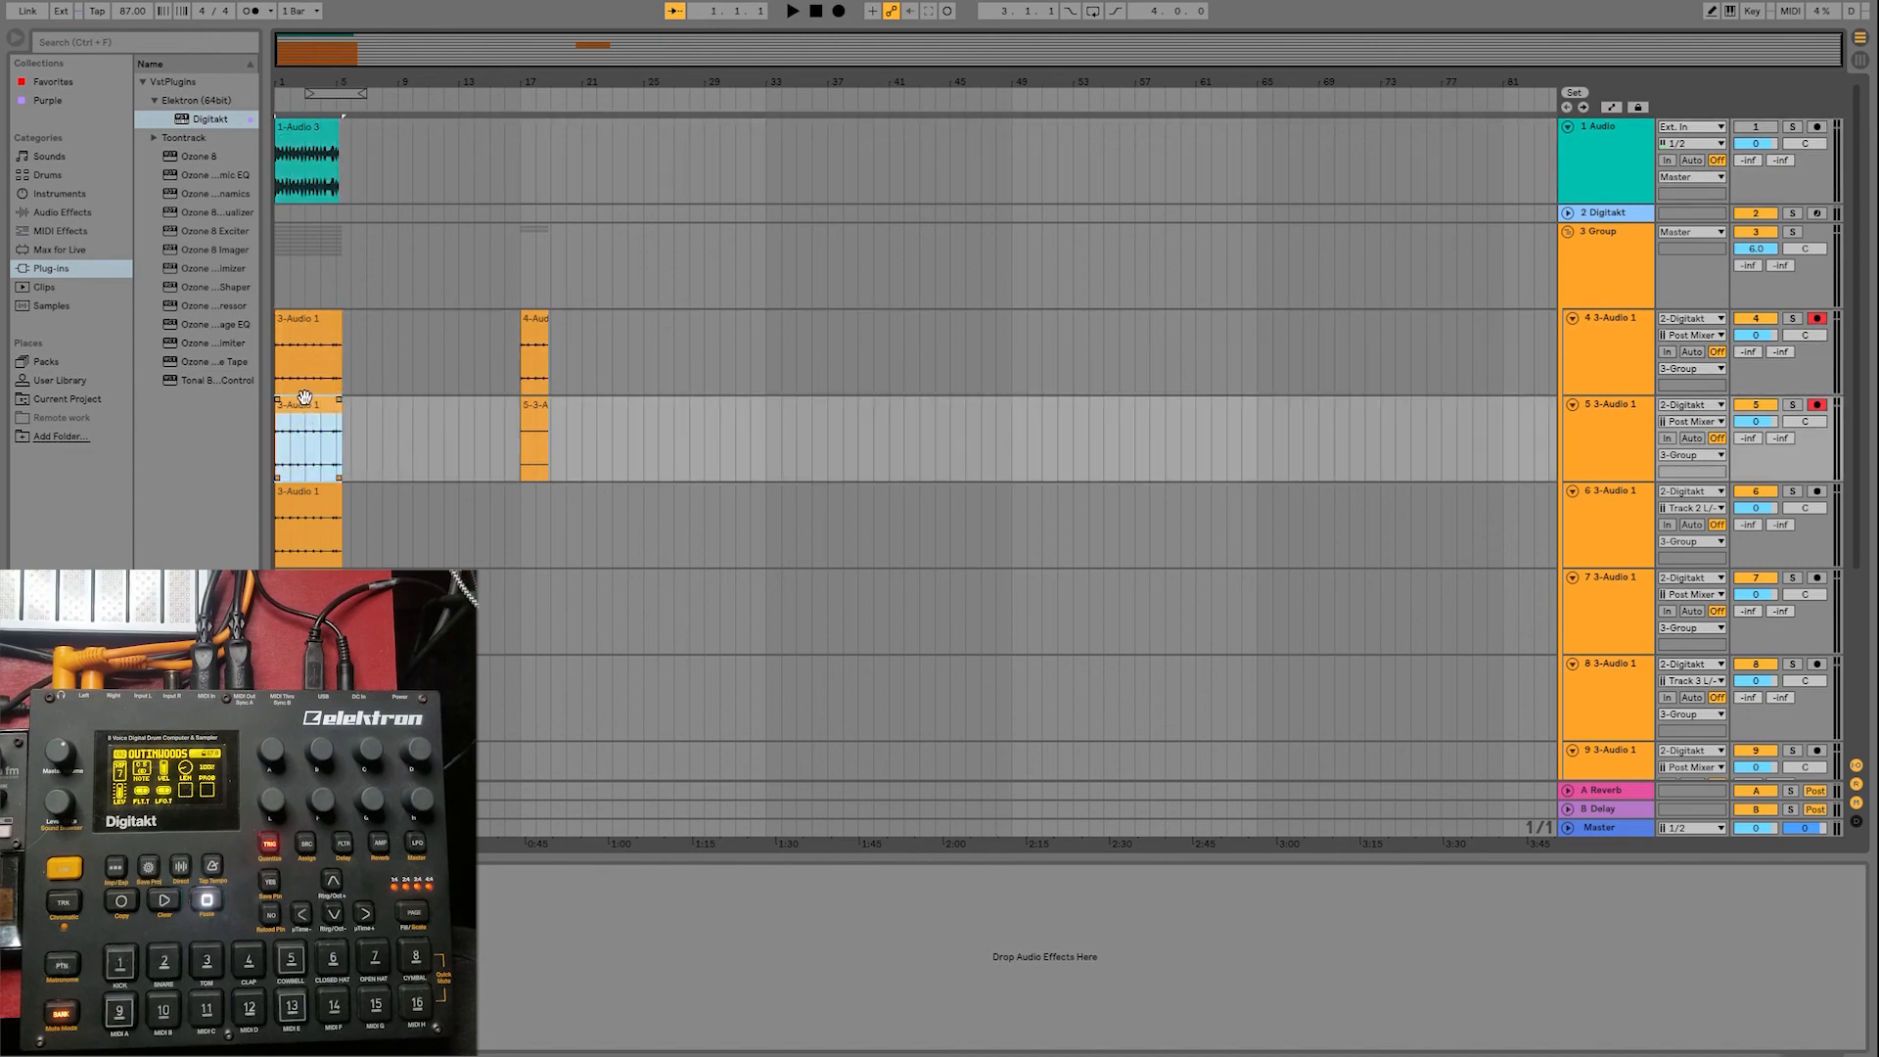
{"action": "left_click", "coordinate": [311, 320]}
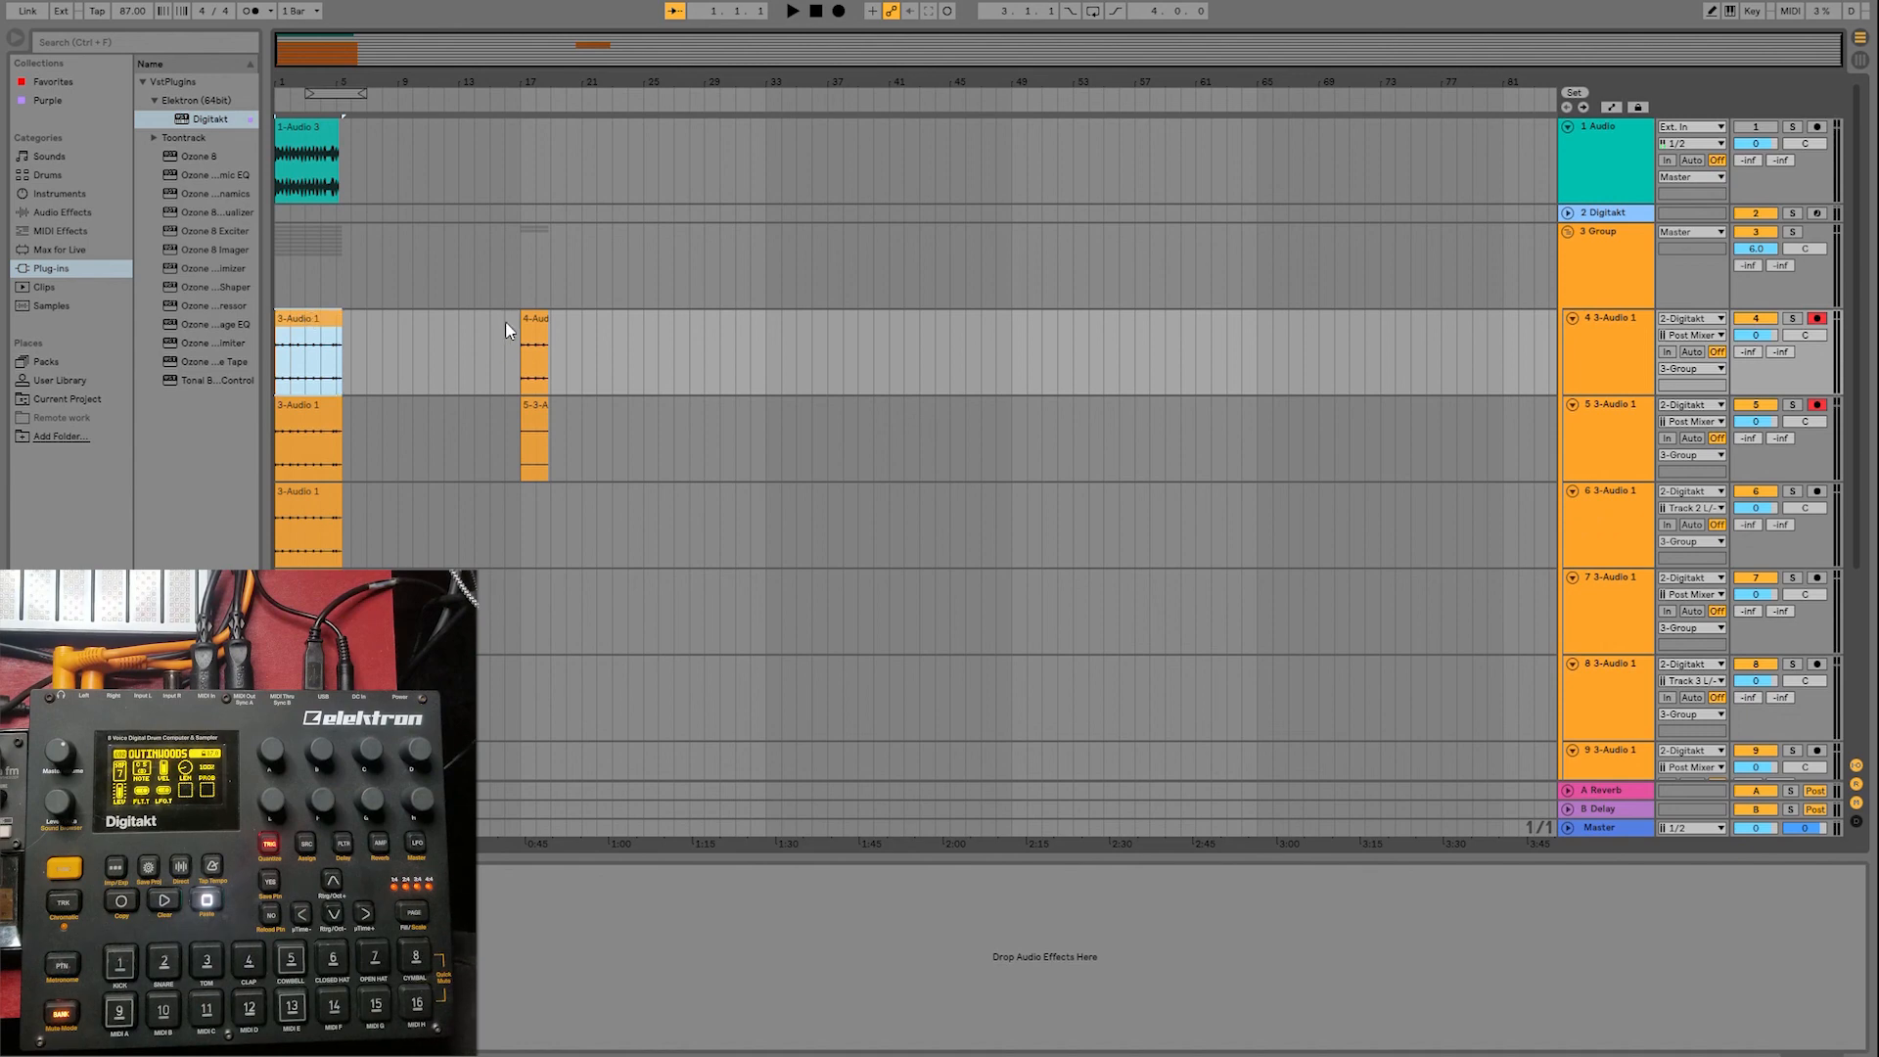
{"action": "left_click_drag", "start_coordinate": [505, 320], "coordinate": [597, 422]}
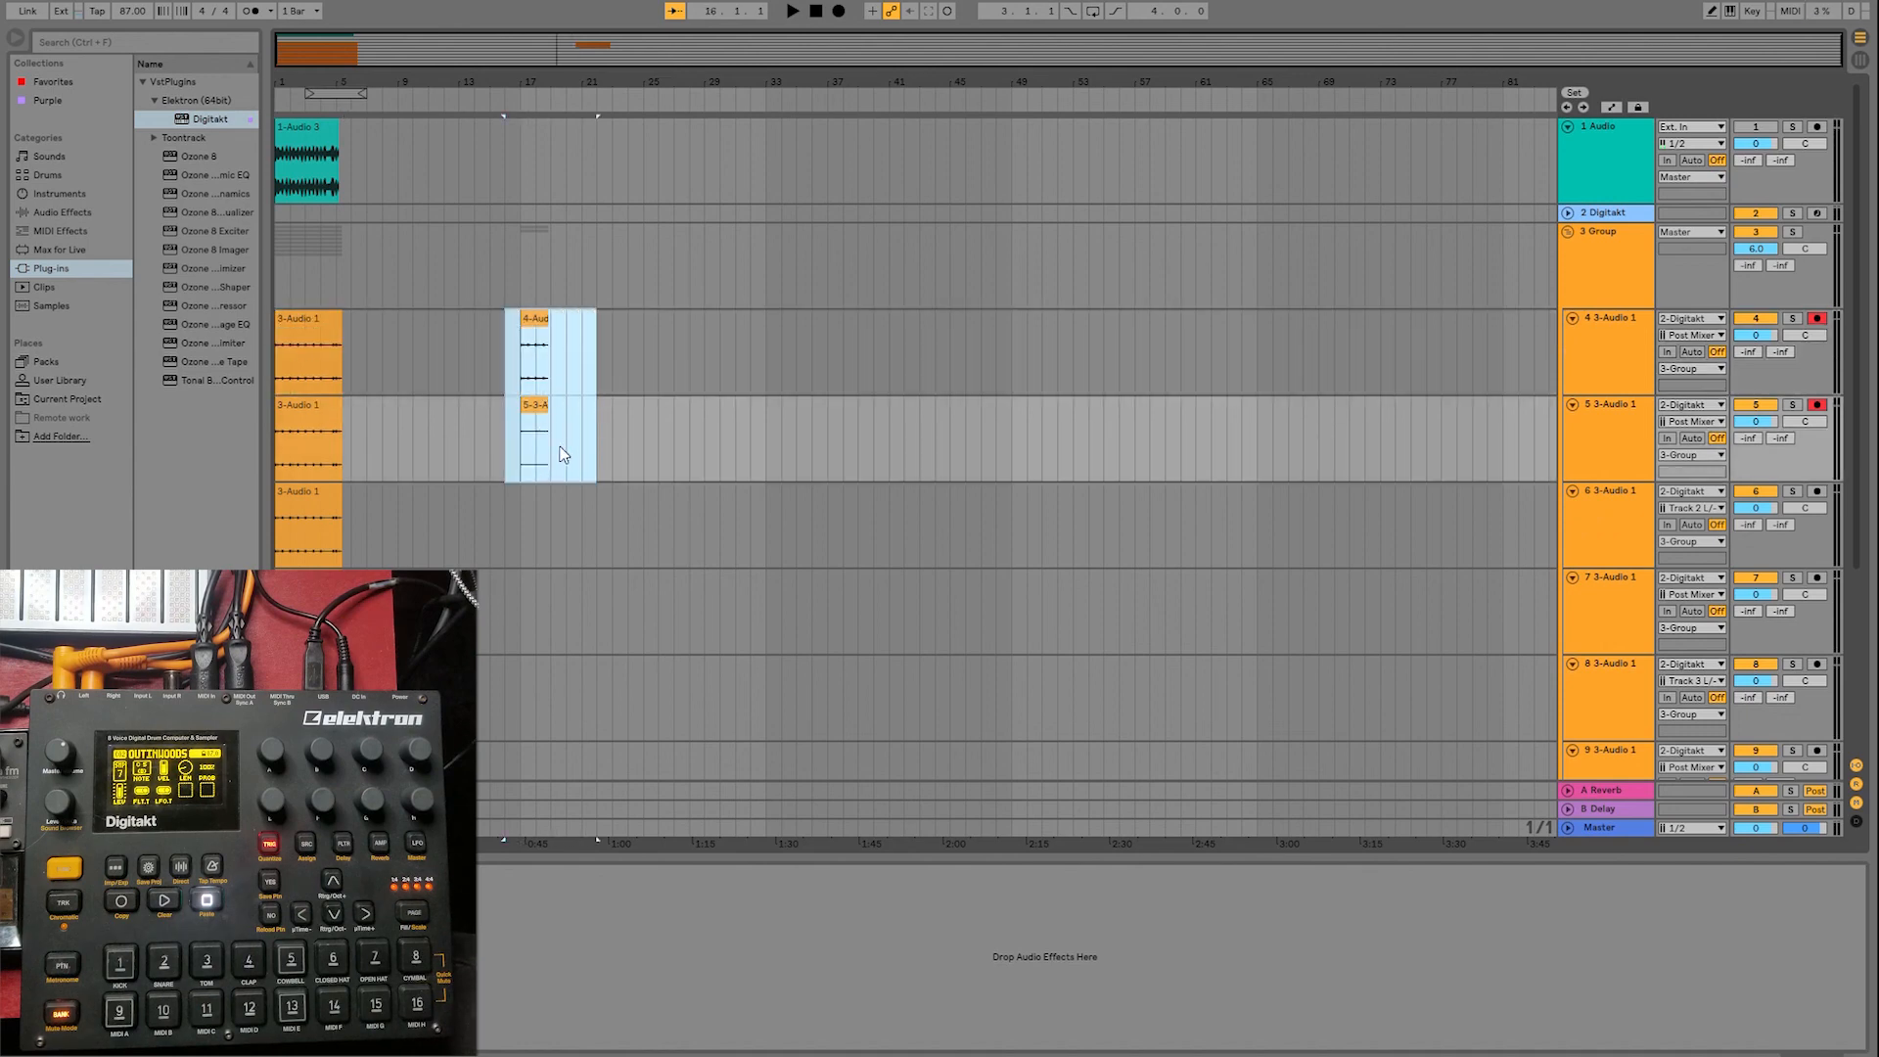
{"action": "left_click", "coordinate": [643, 350]}
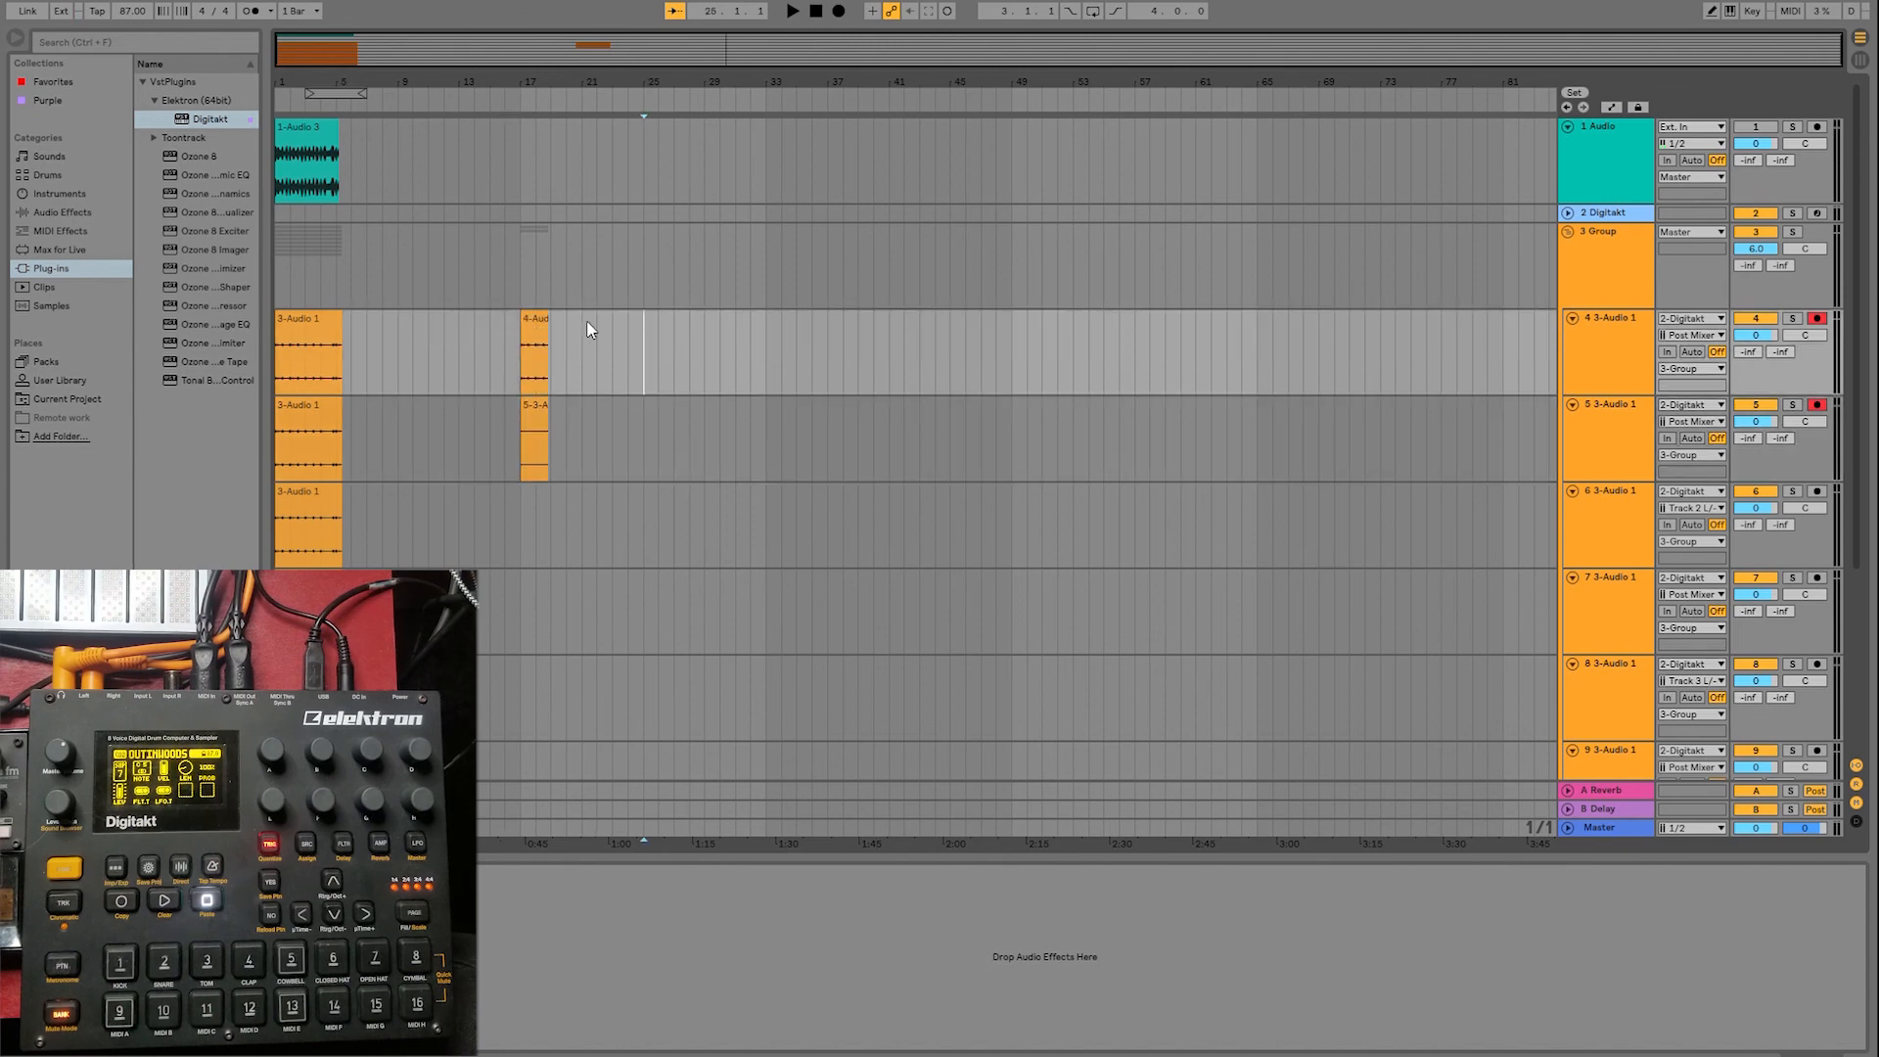